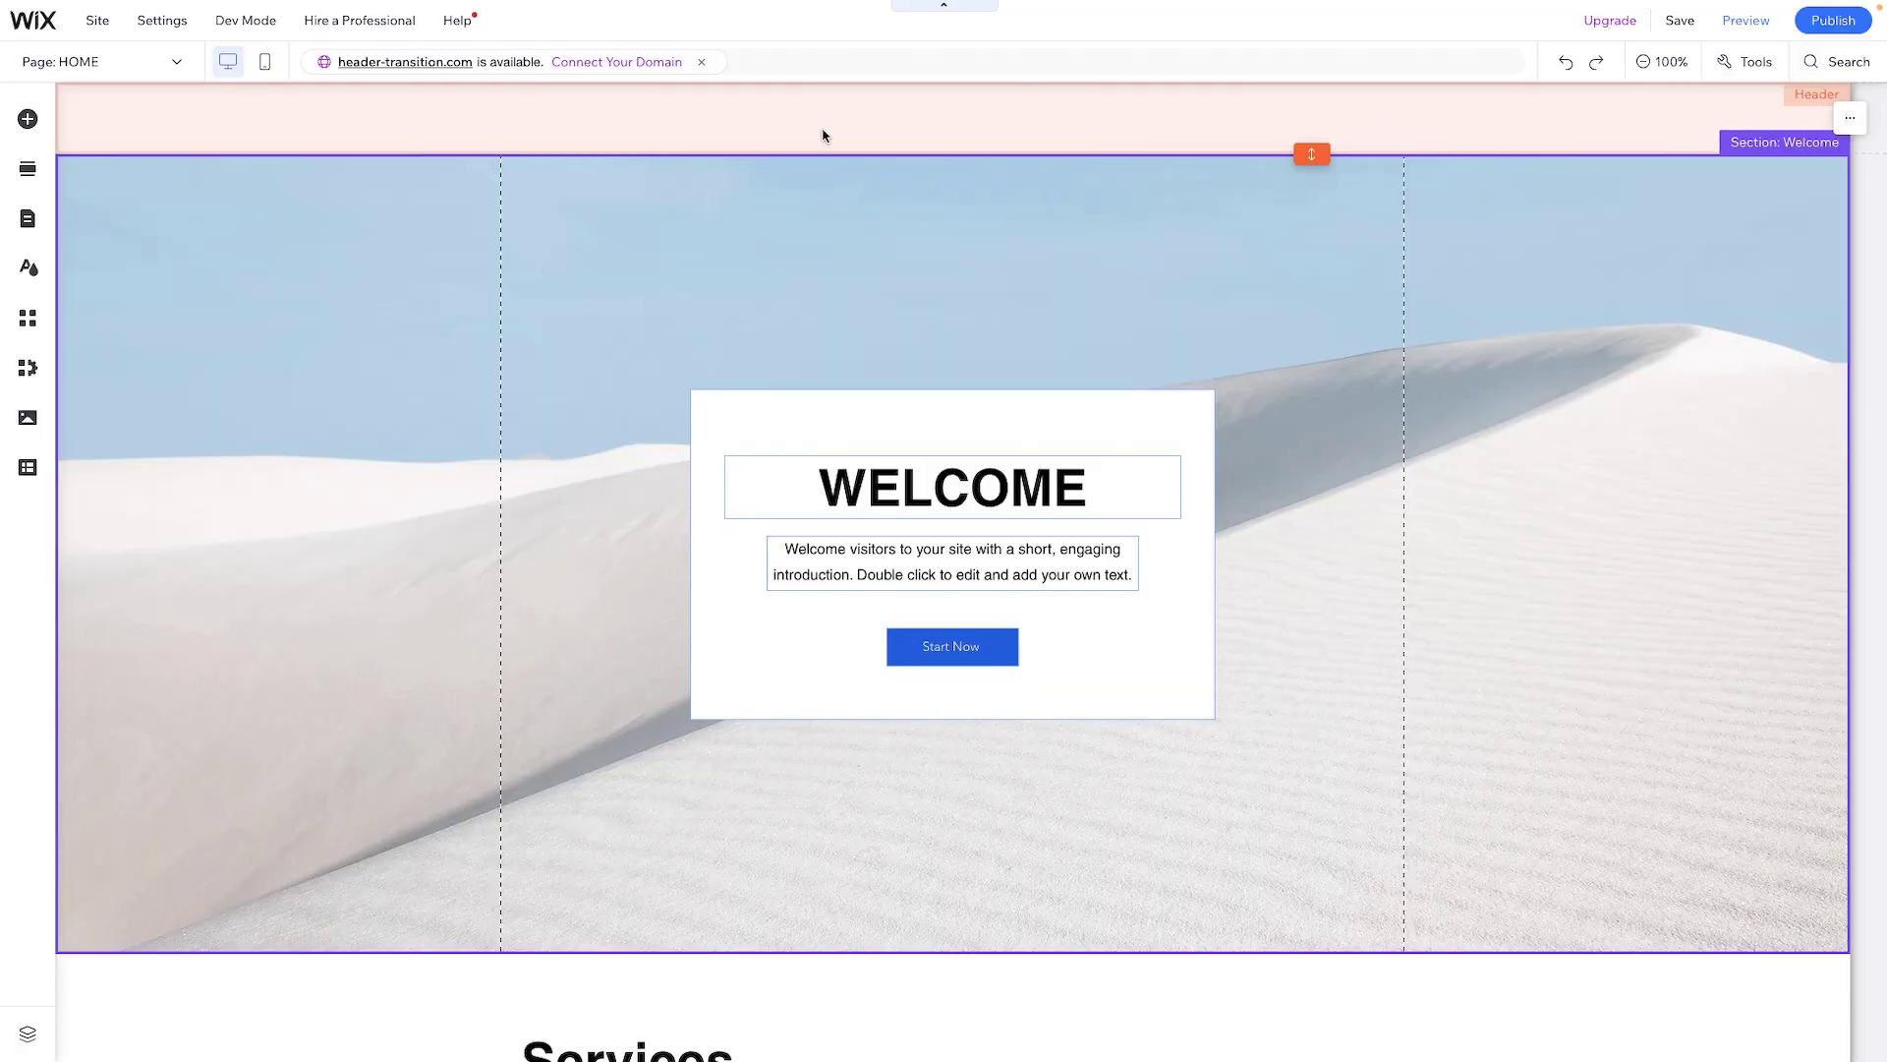
Drag the header's bottom edge down so the header is roughly 560–715 px tall
drag(1307, 153, 1331, 805)
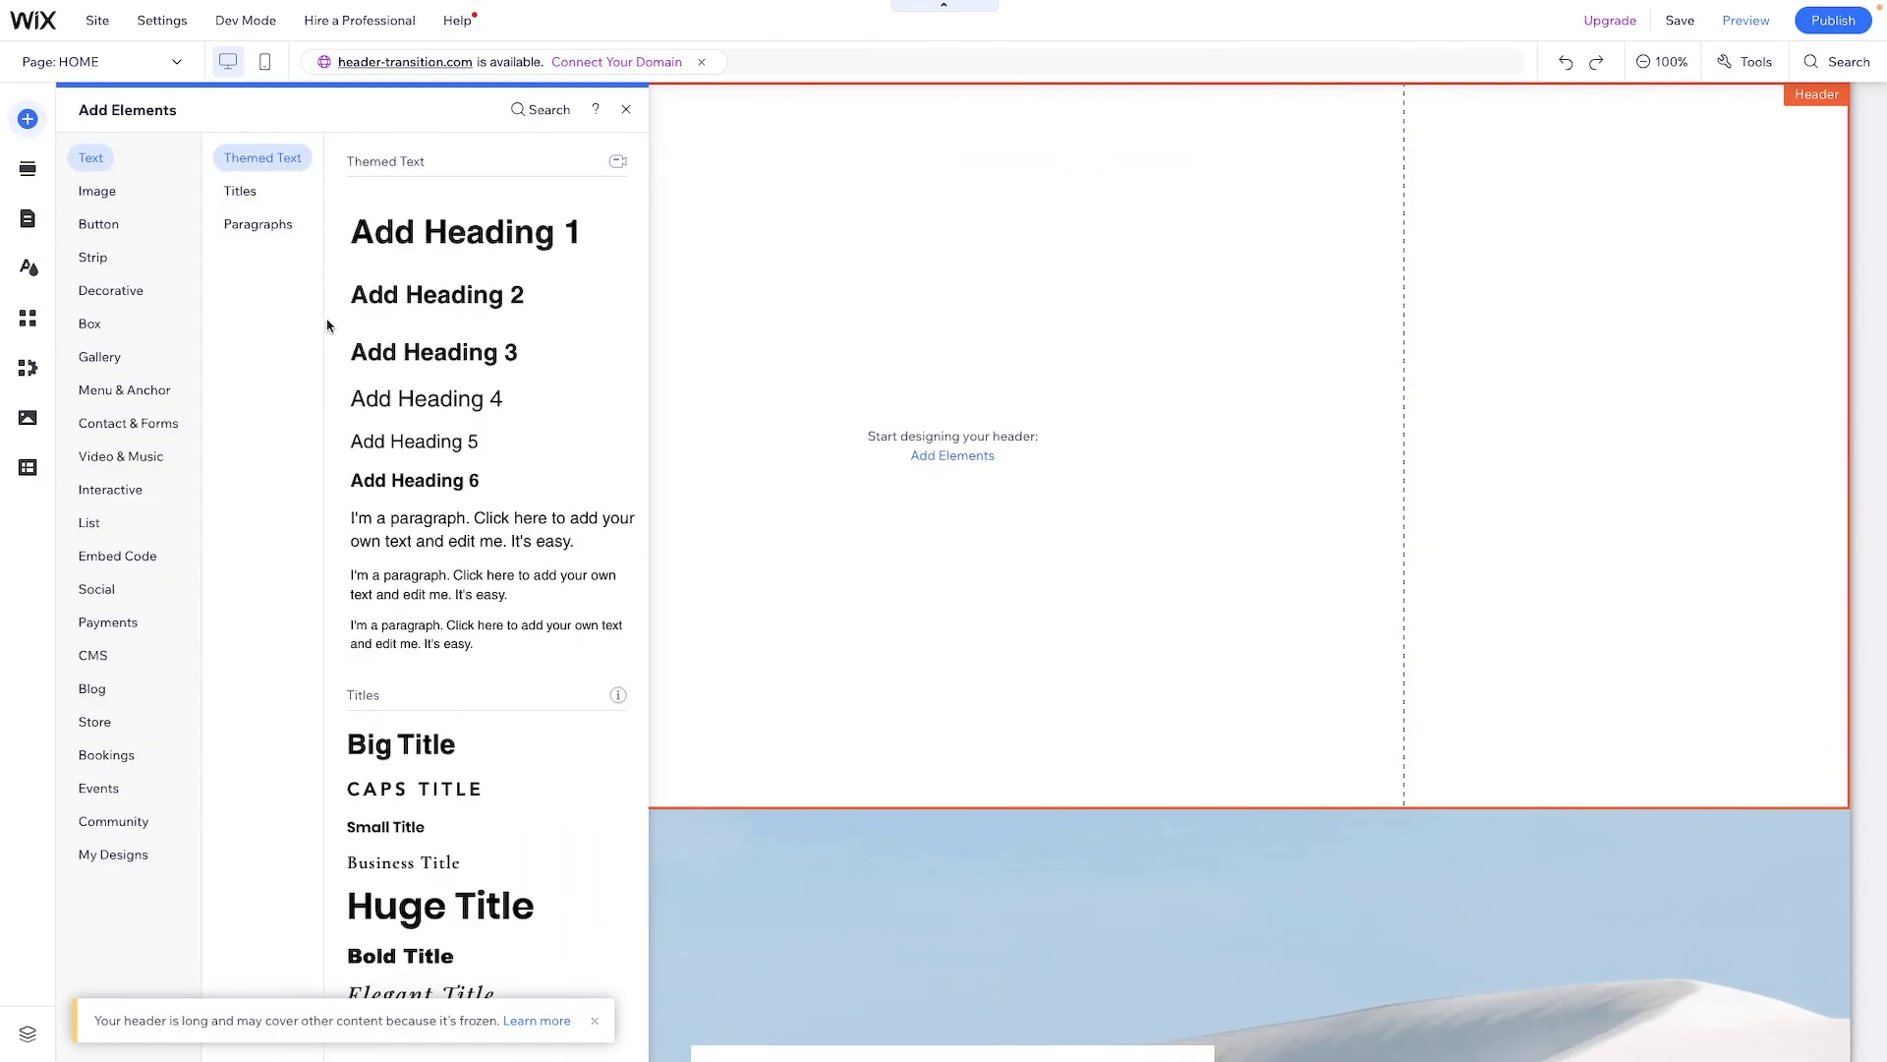
Add a Classic strip to the top of the header with a black background, about 107 px tall
click(89, 263)
drag(418, 370, 1016, 367)
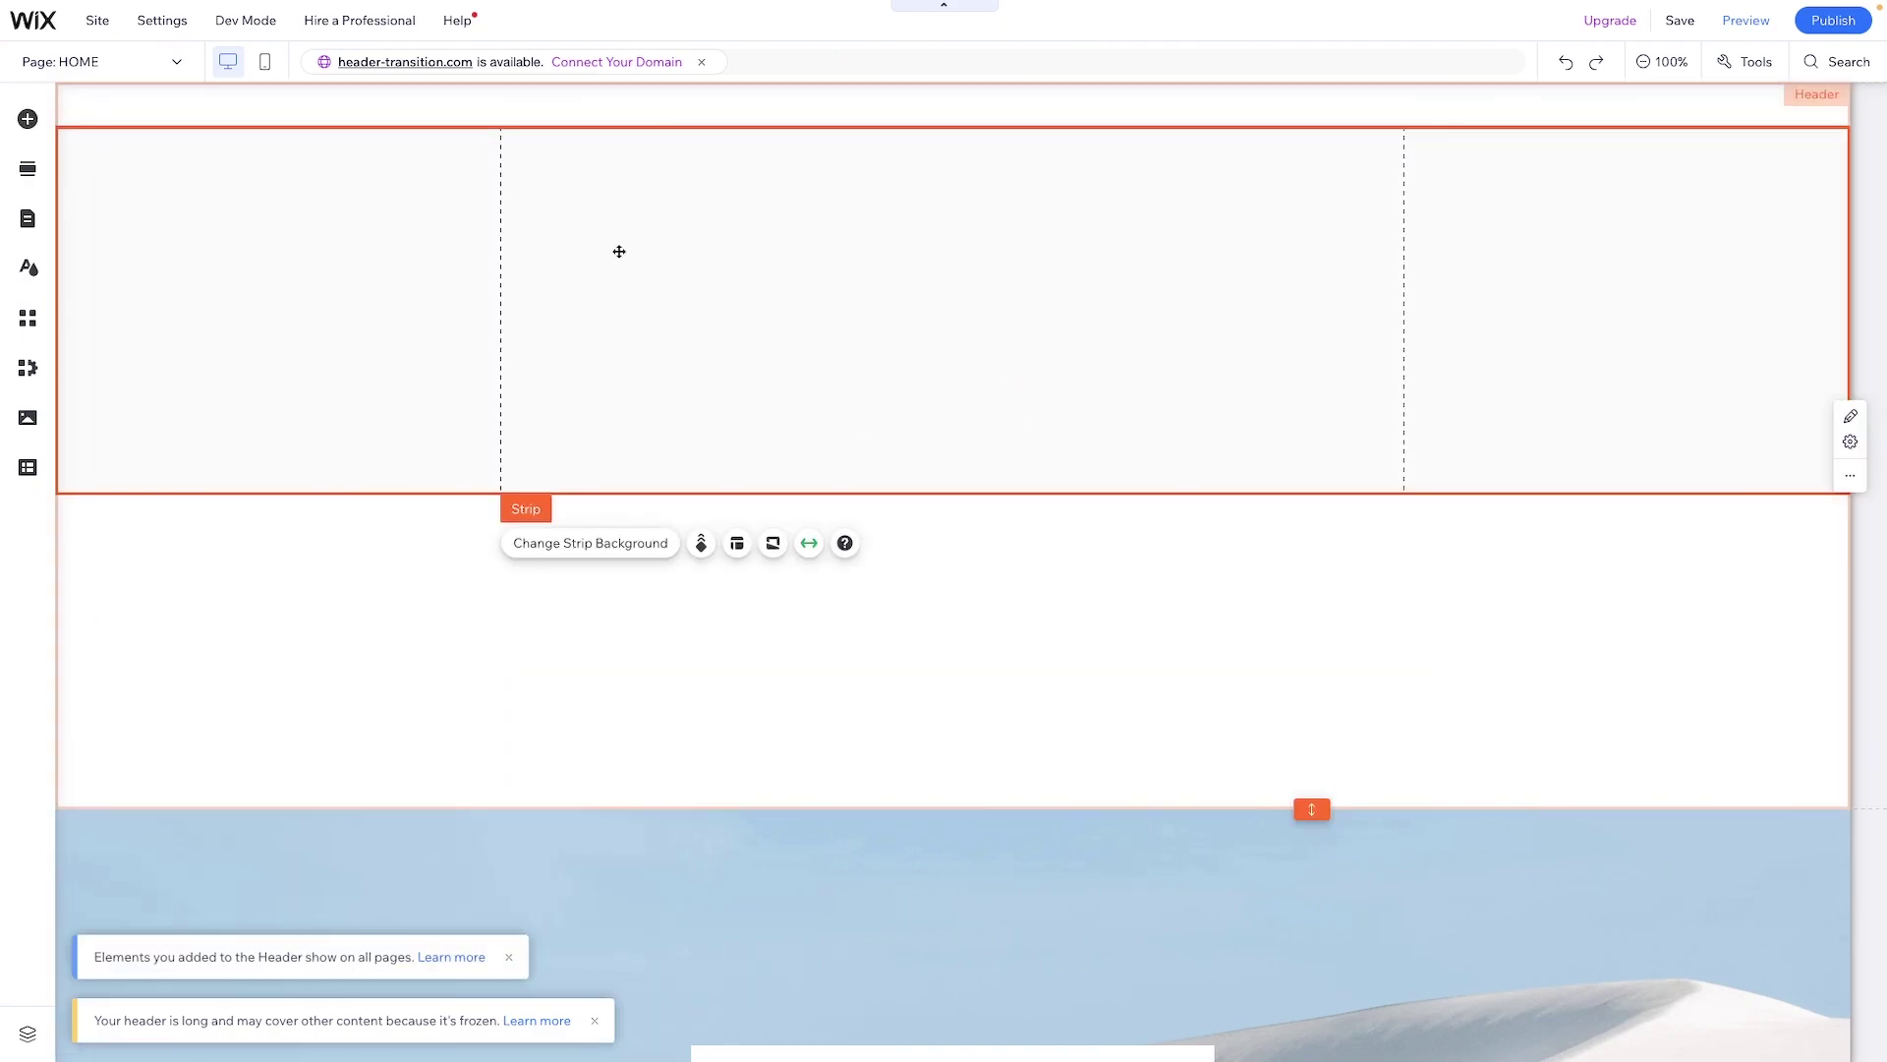
click(592, 544)
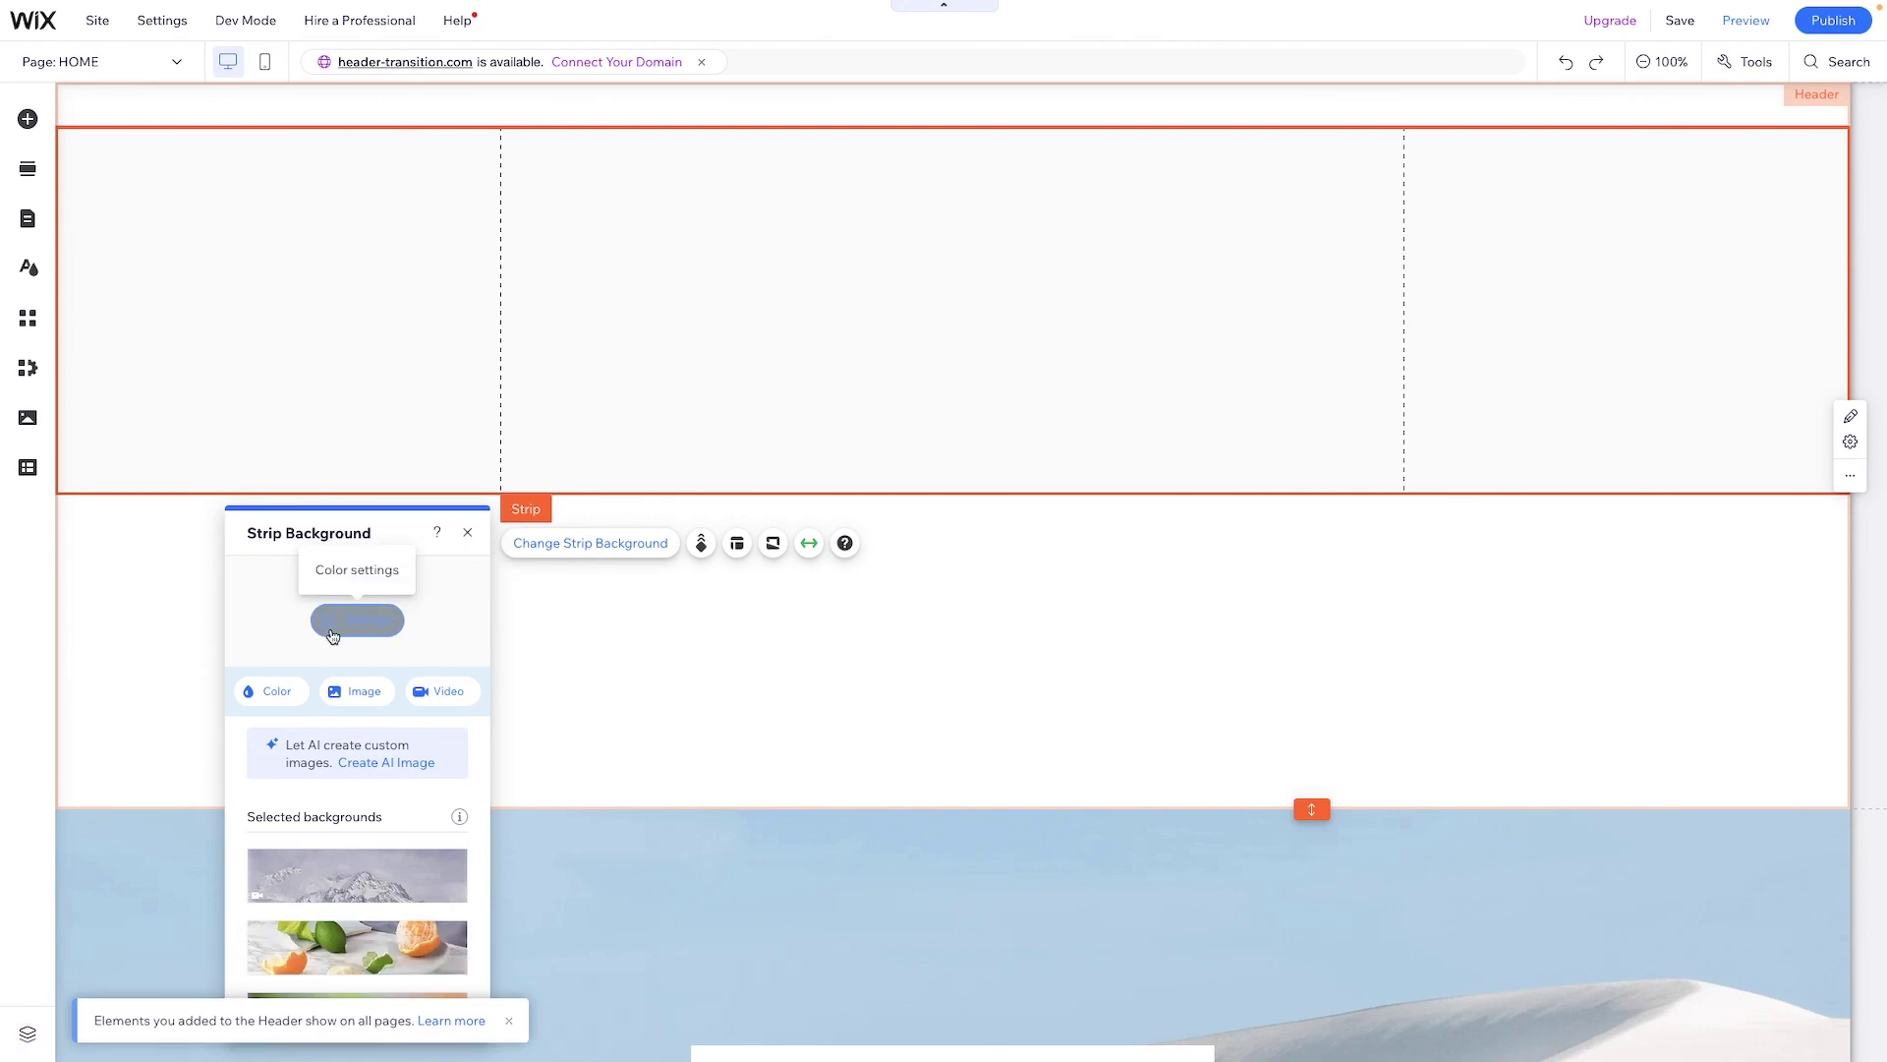
click(267, 694)
click(449, 803)
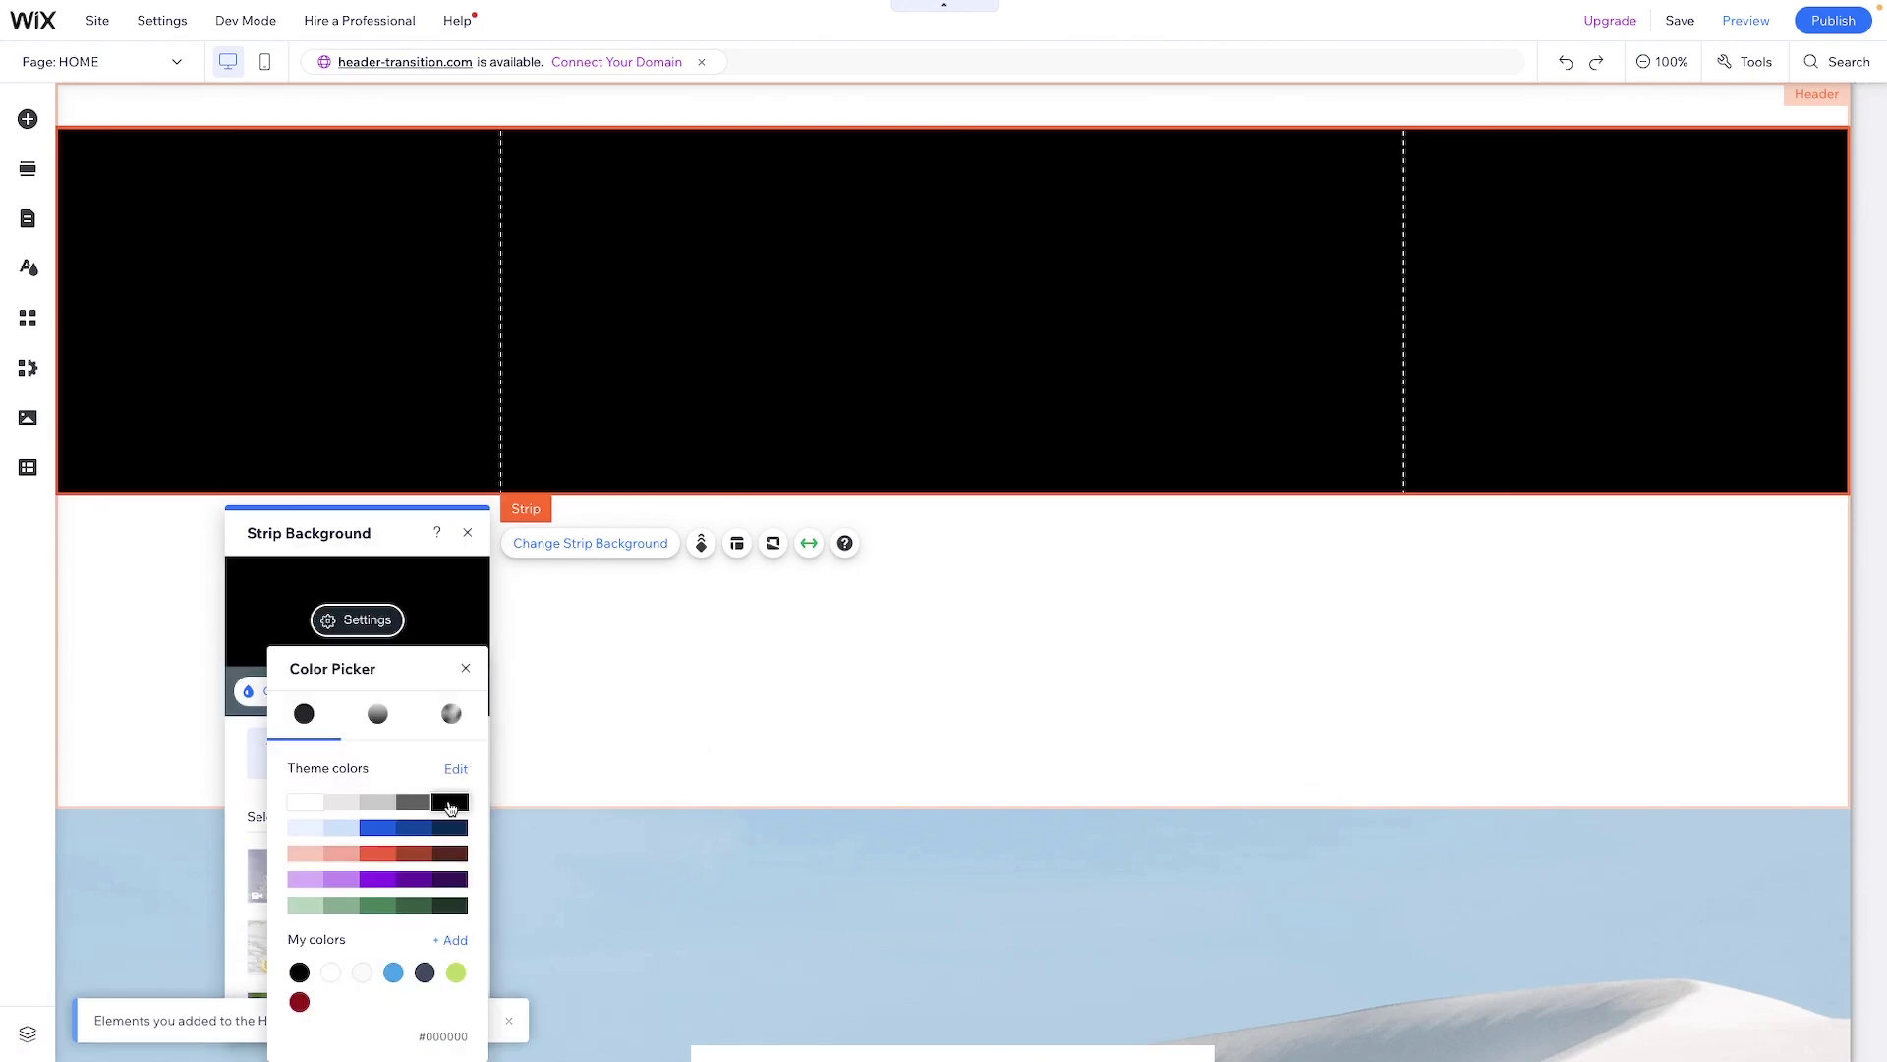
click(865, 324)
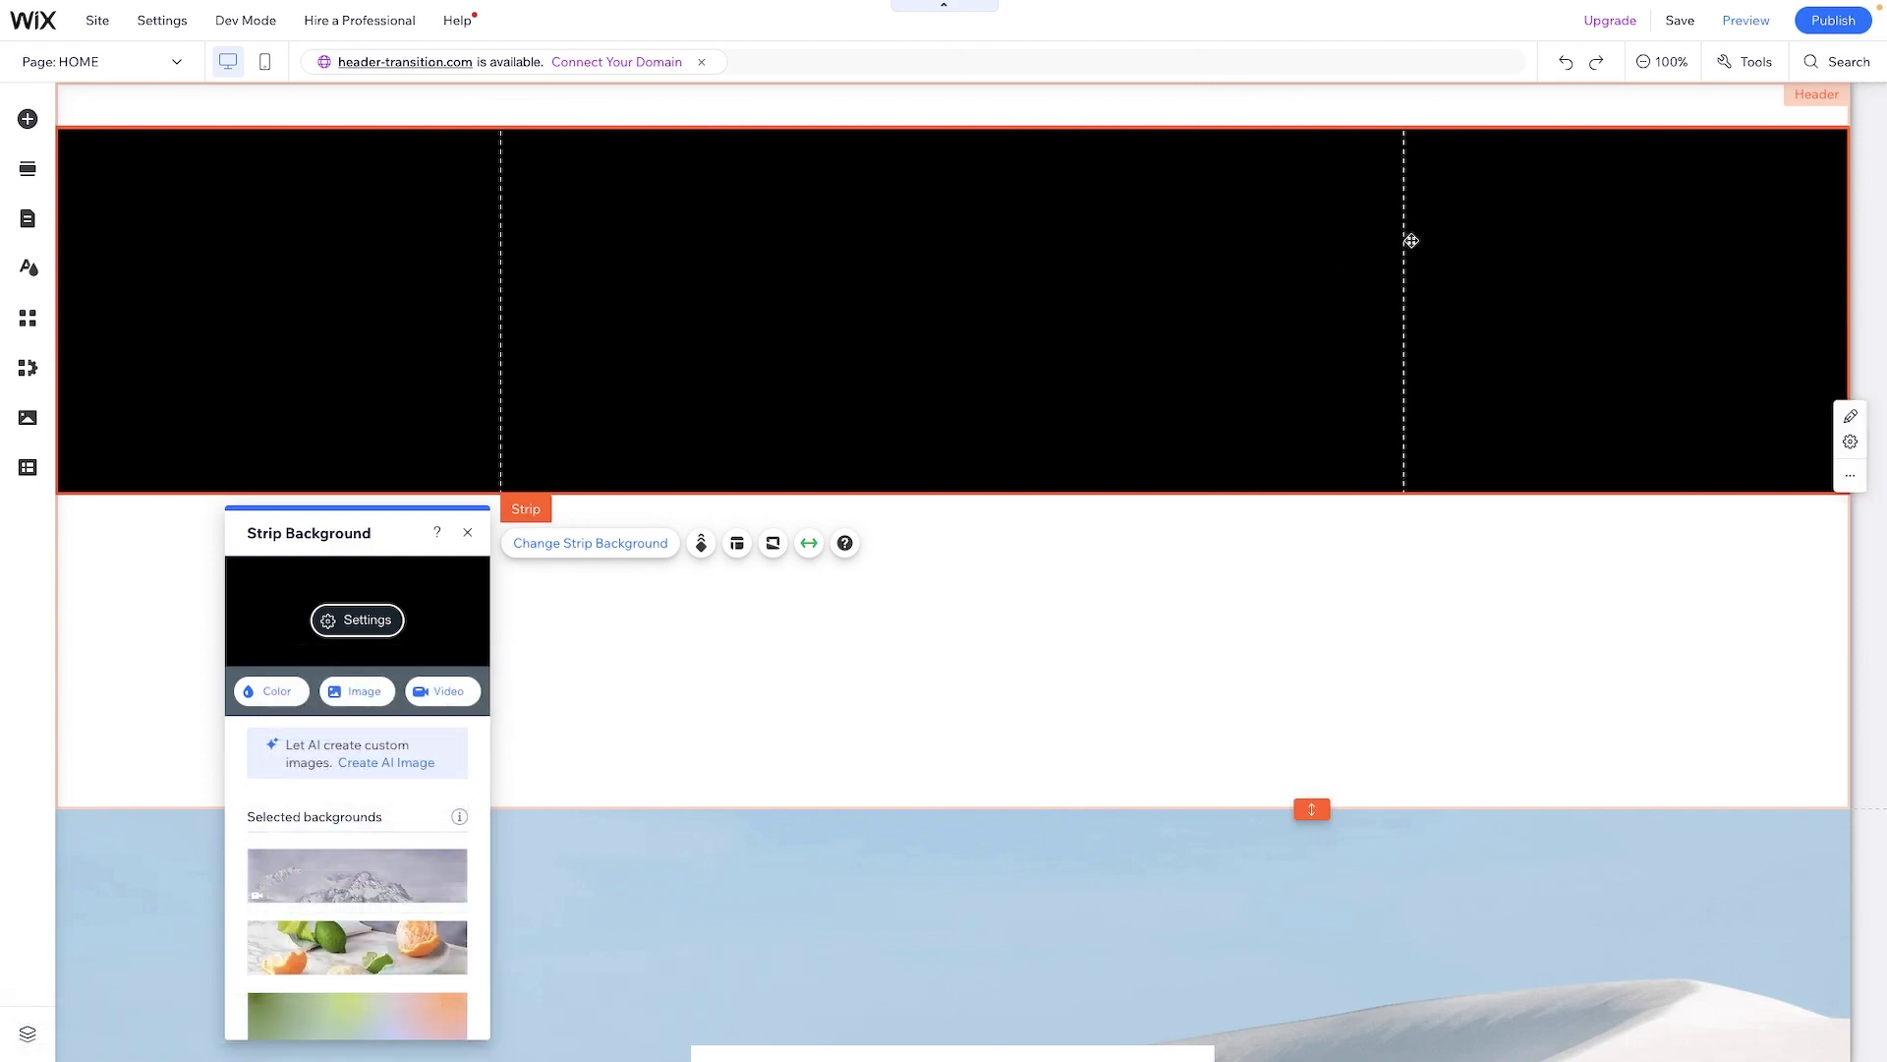
drag(845, 414, 844, 215)
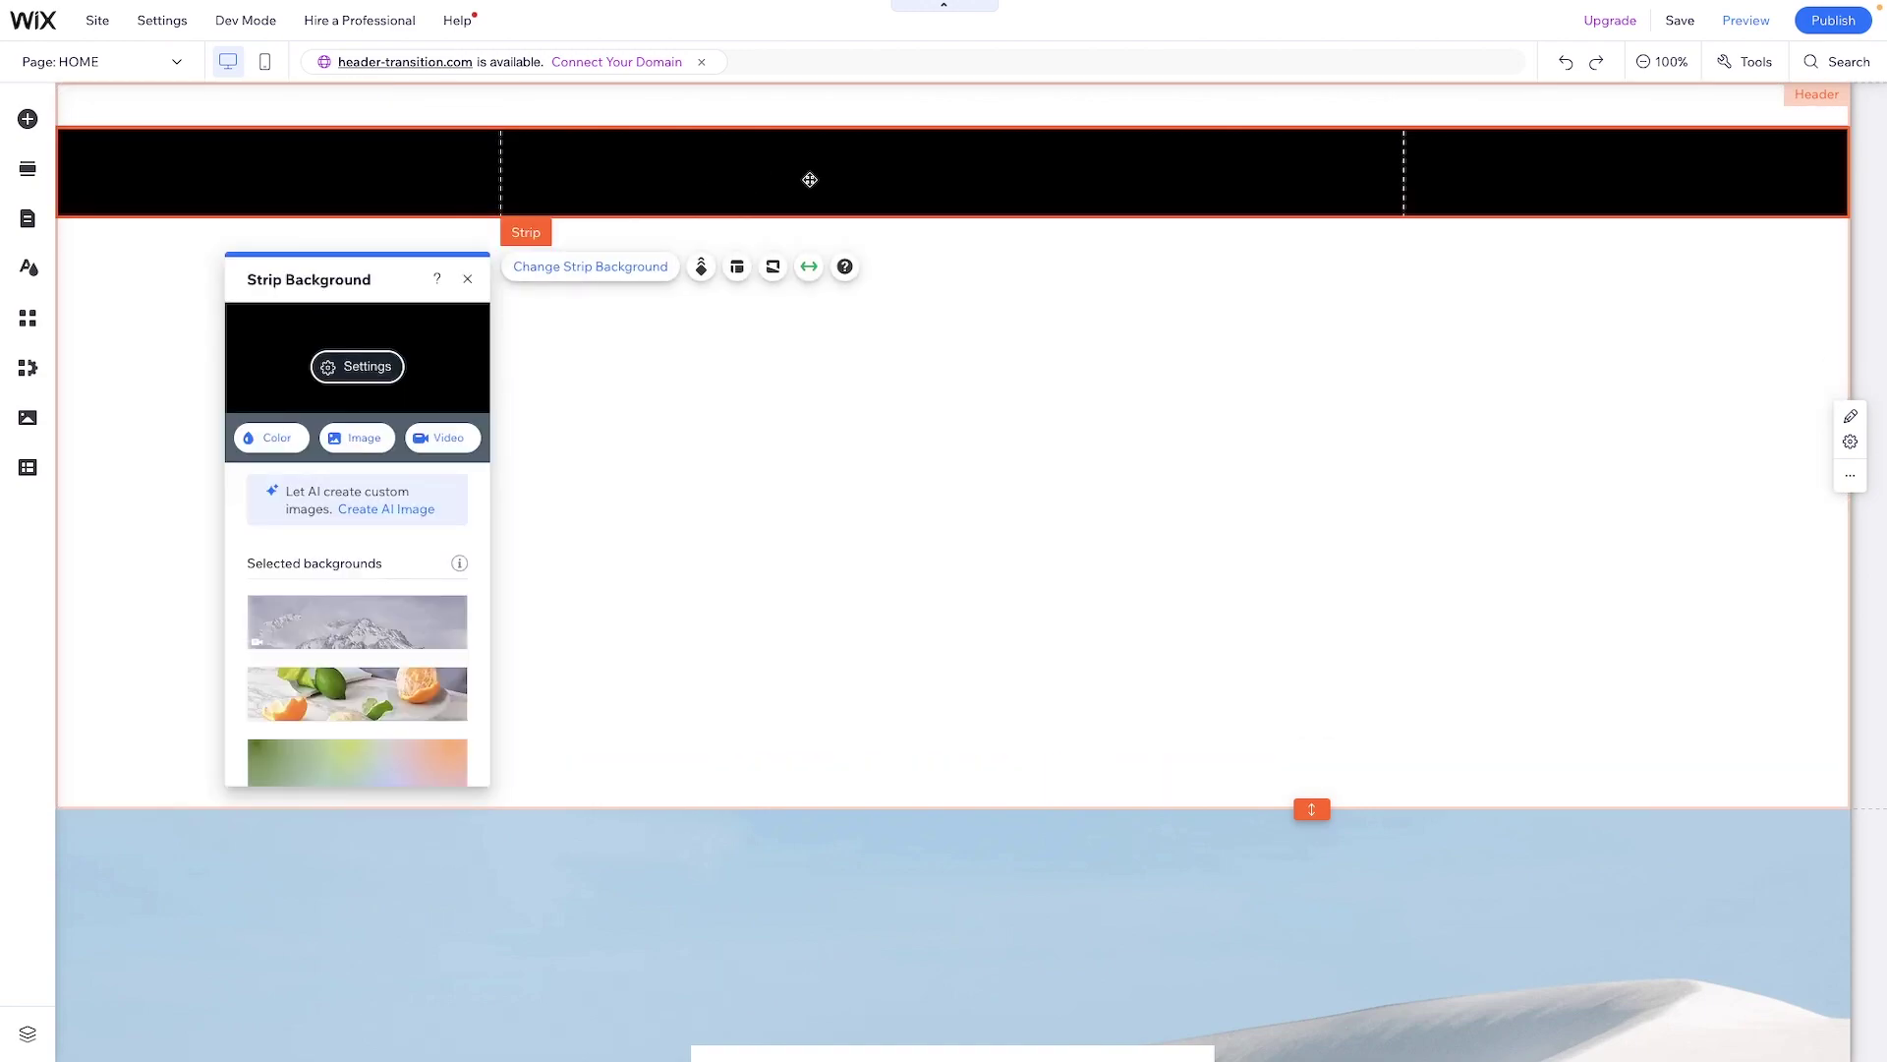
click(737, 267)
Split the black strip into two columns
click(335, 348)
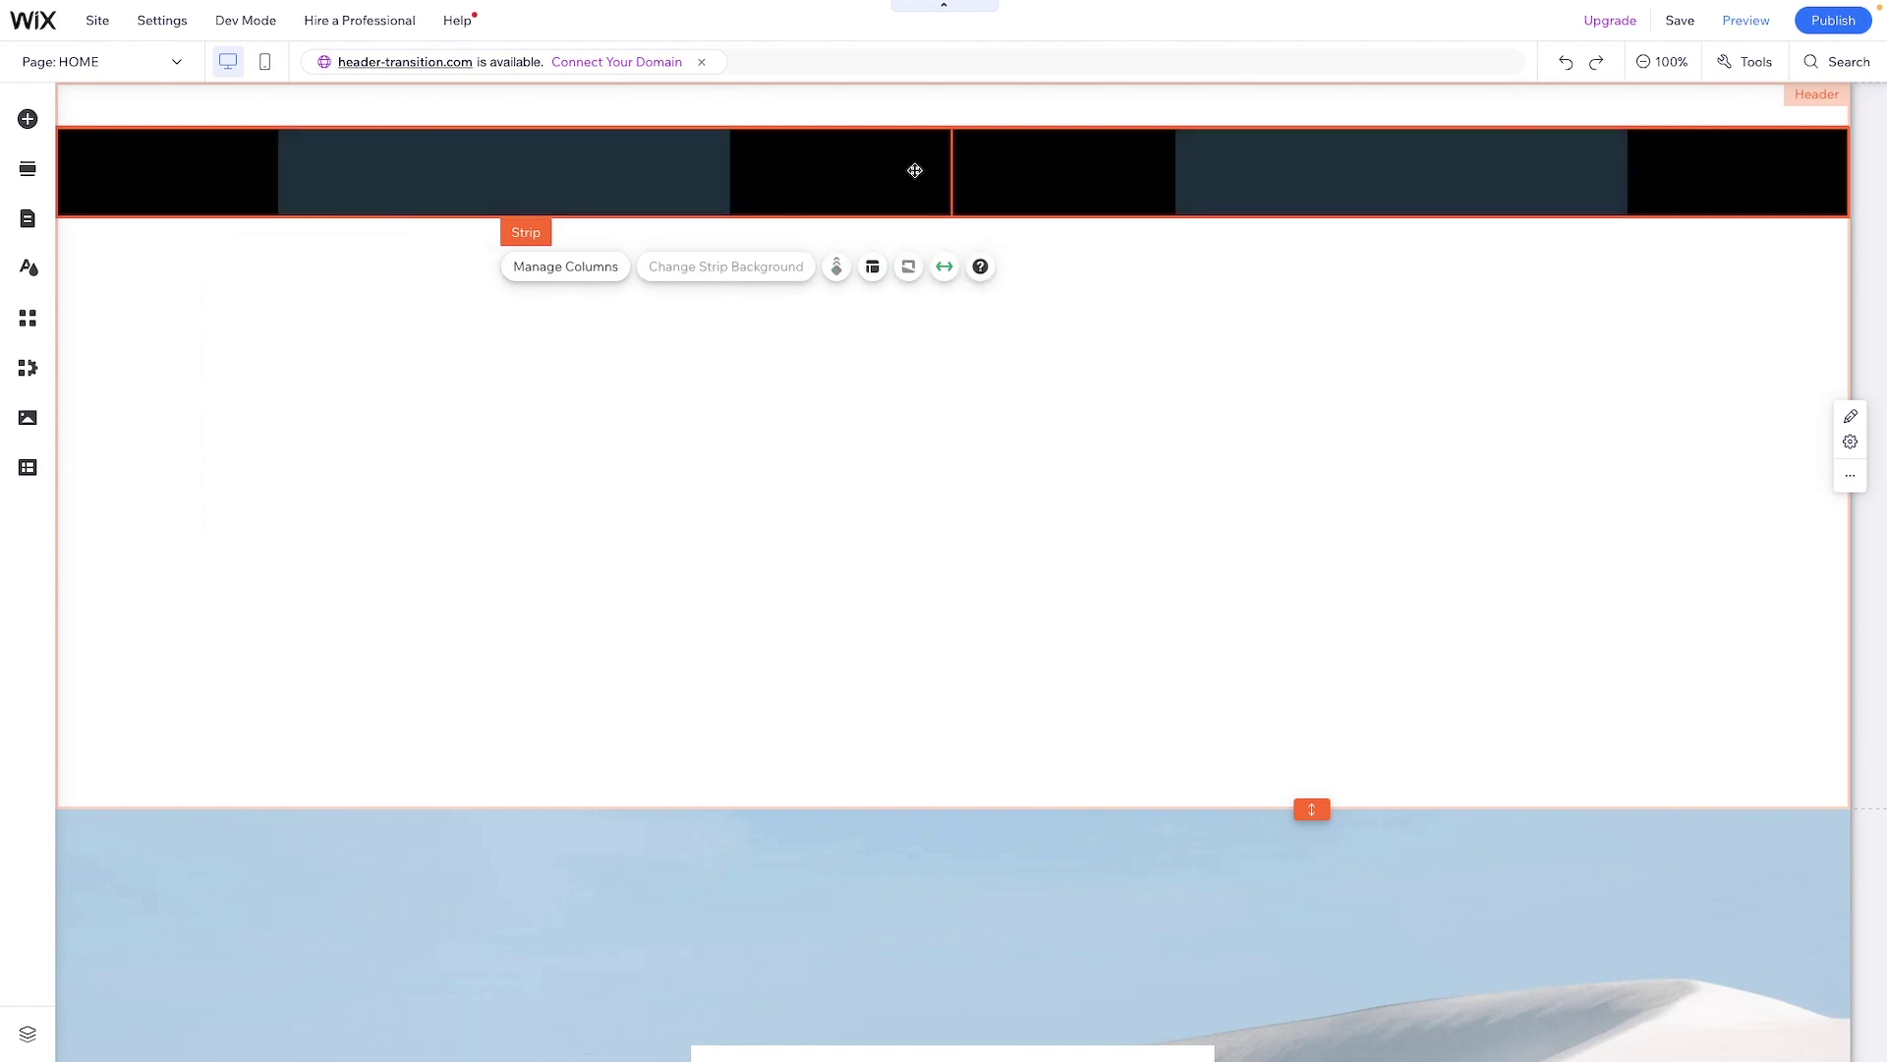
click(624, 185)
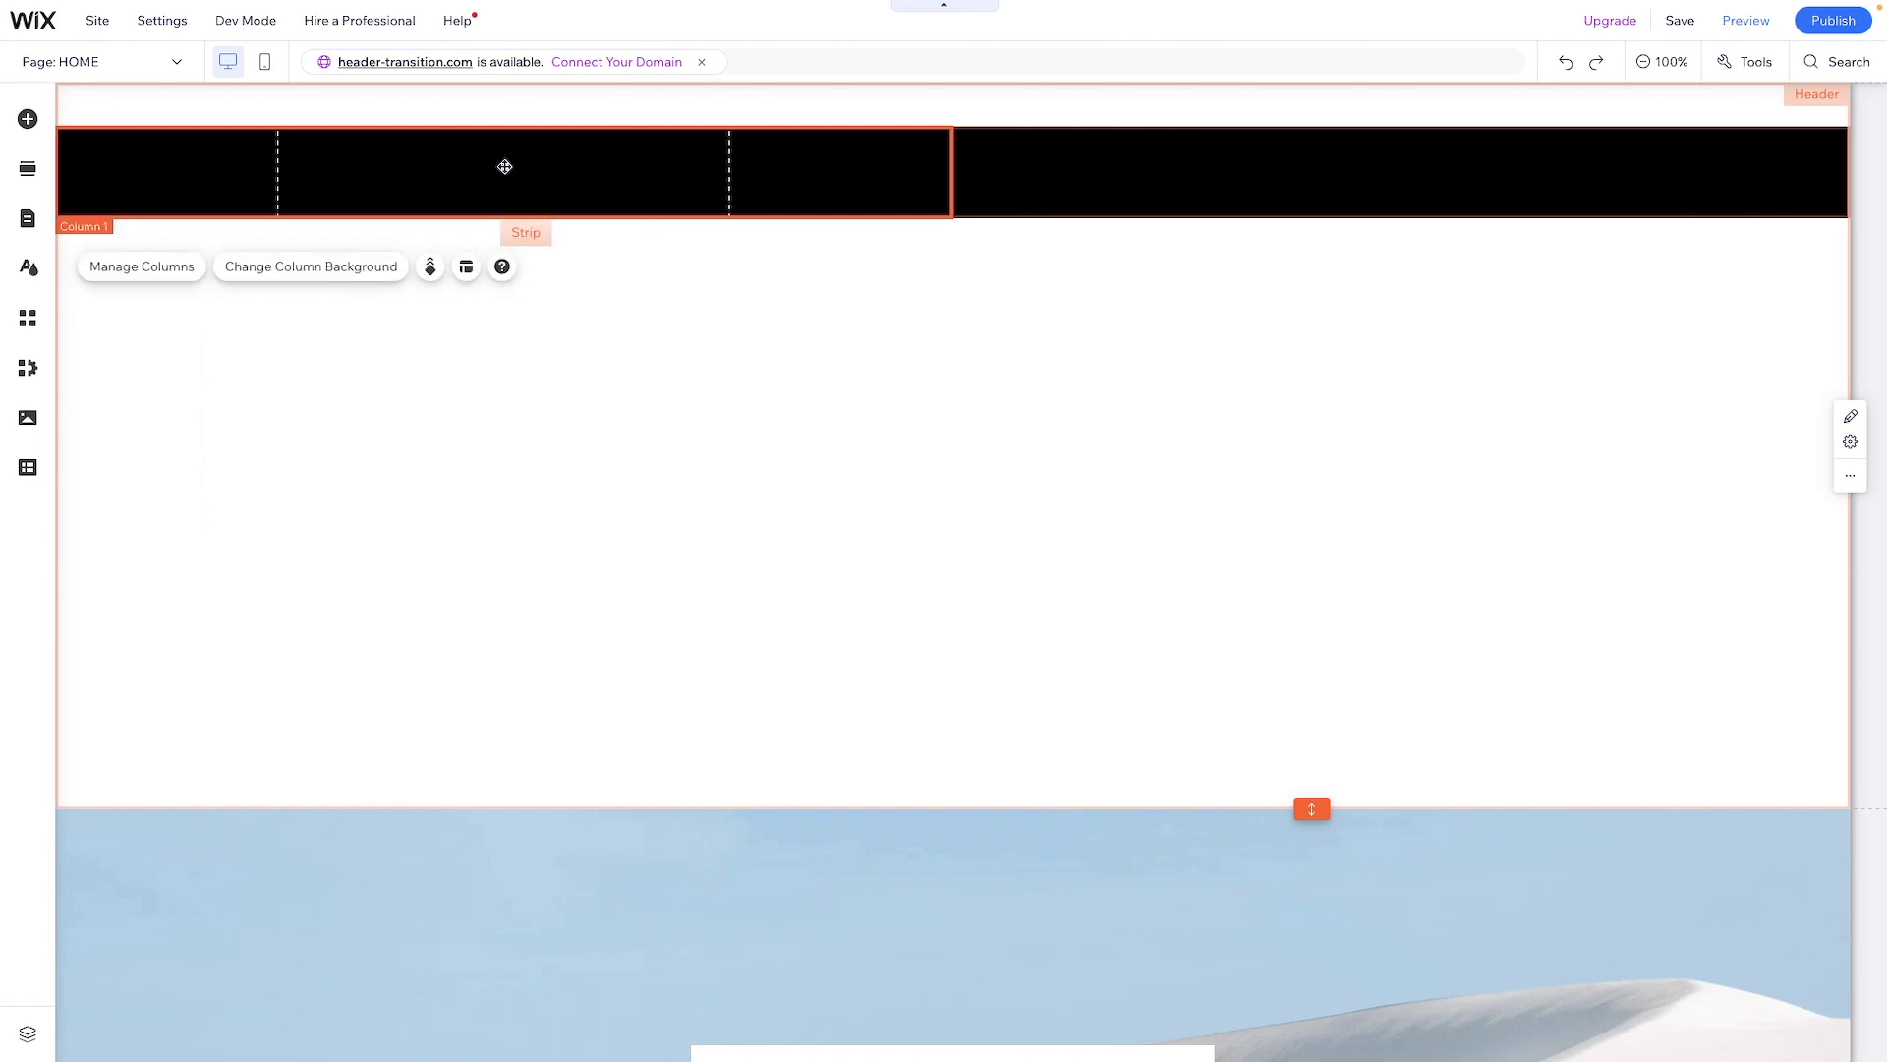
click(1352, 165)
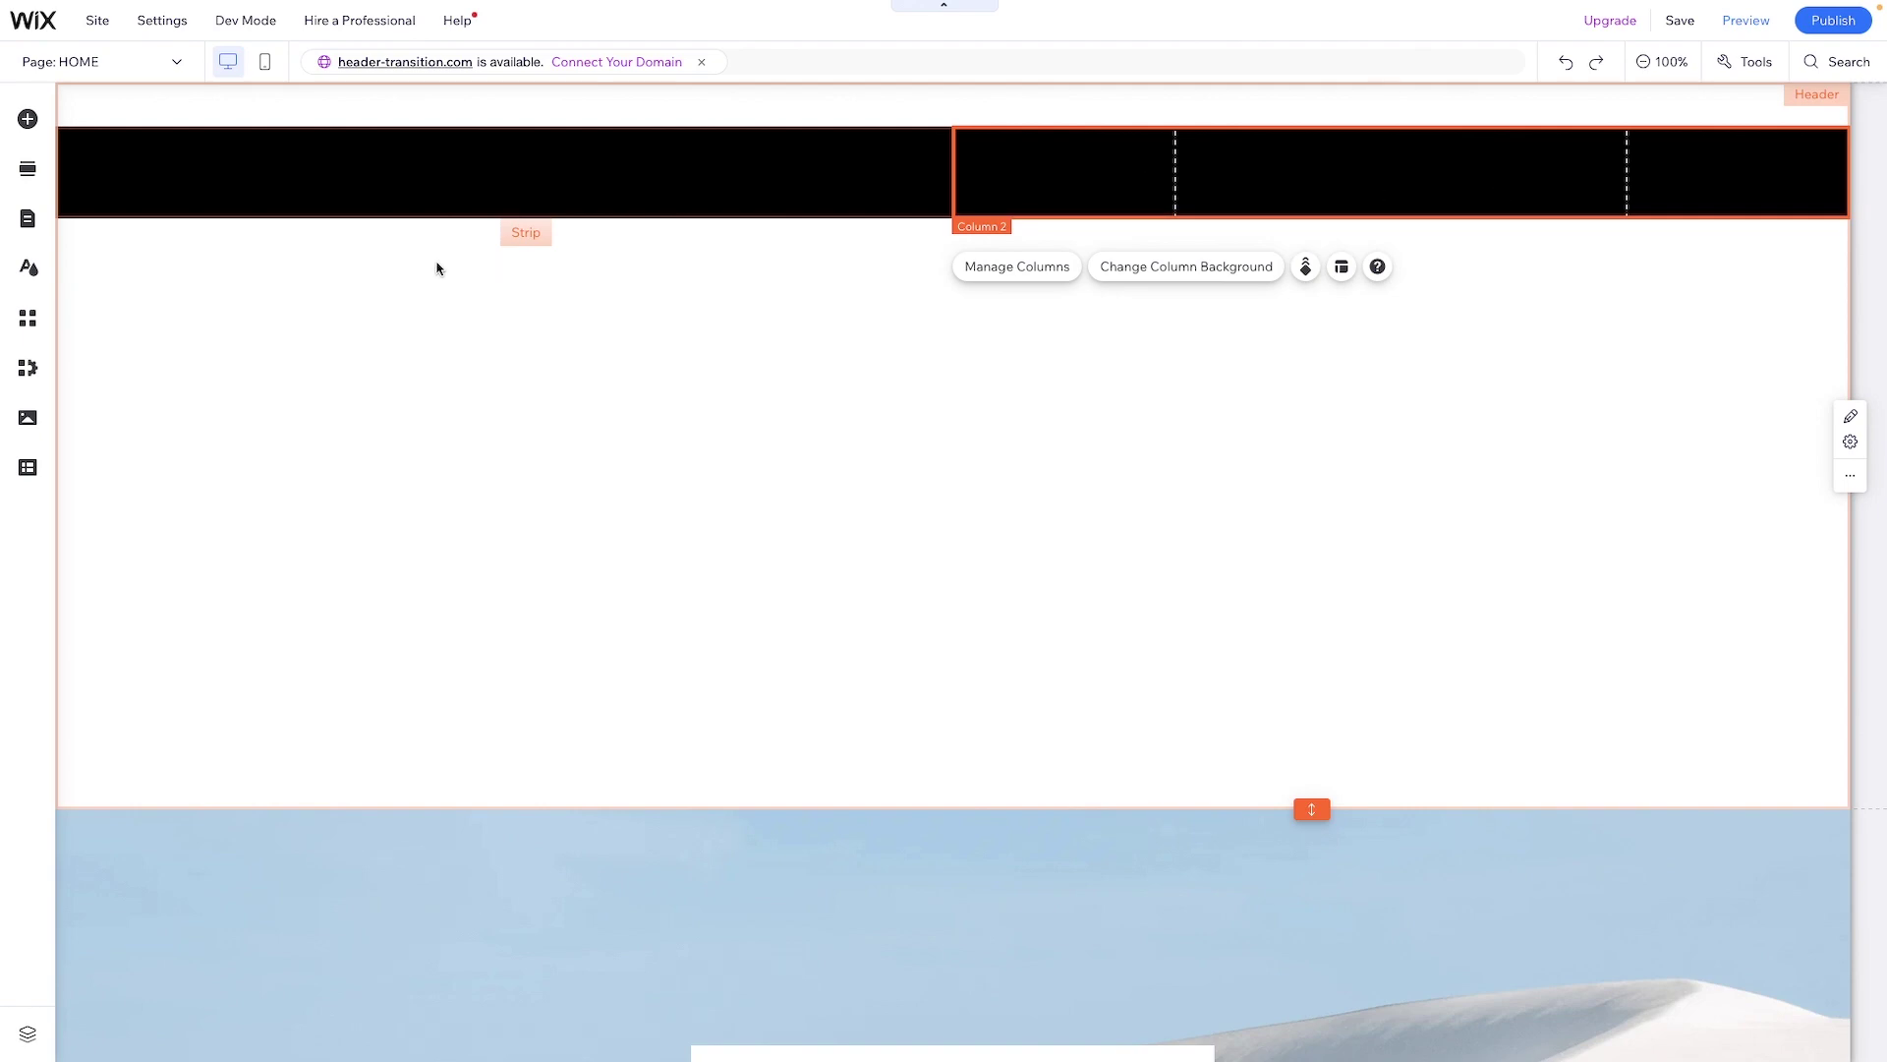
key(Escape)
Place the white WIXFIX logo from Media into the strip's left column
click(33, 425)
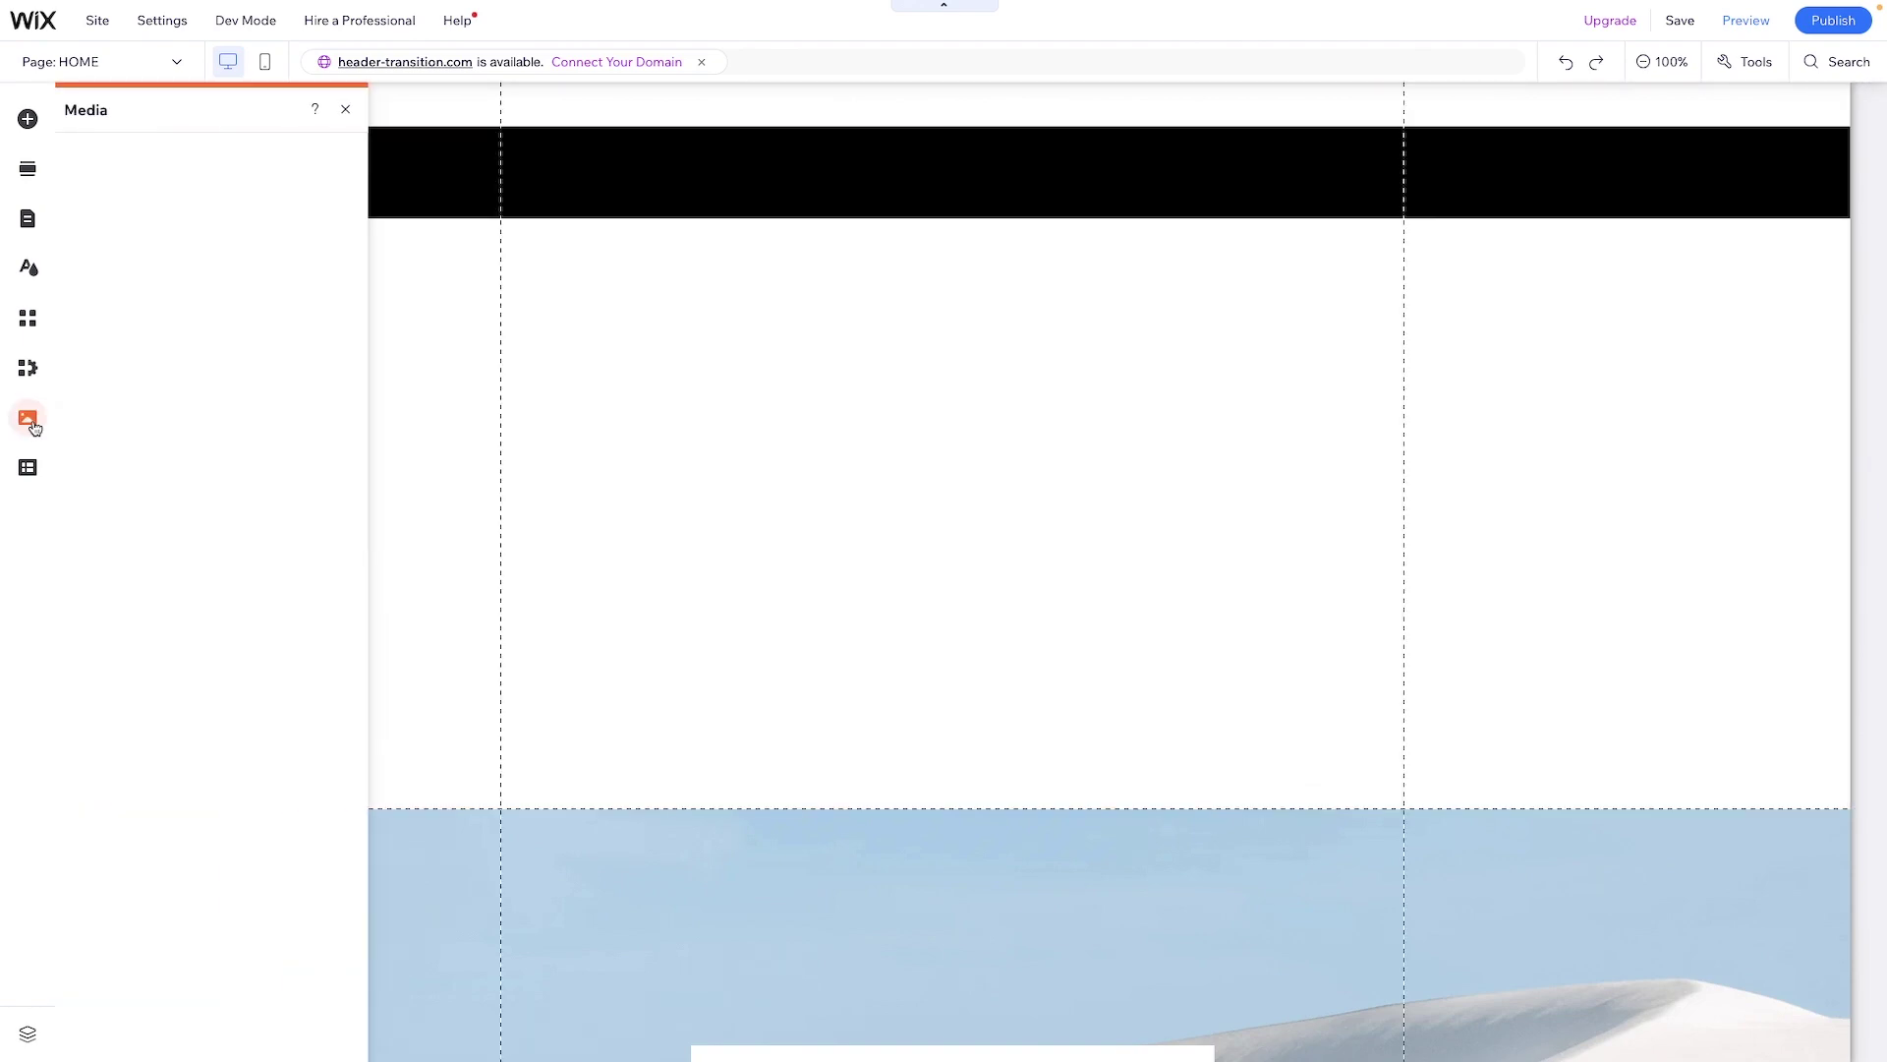
mouse_move(219, 433)
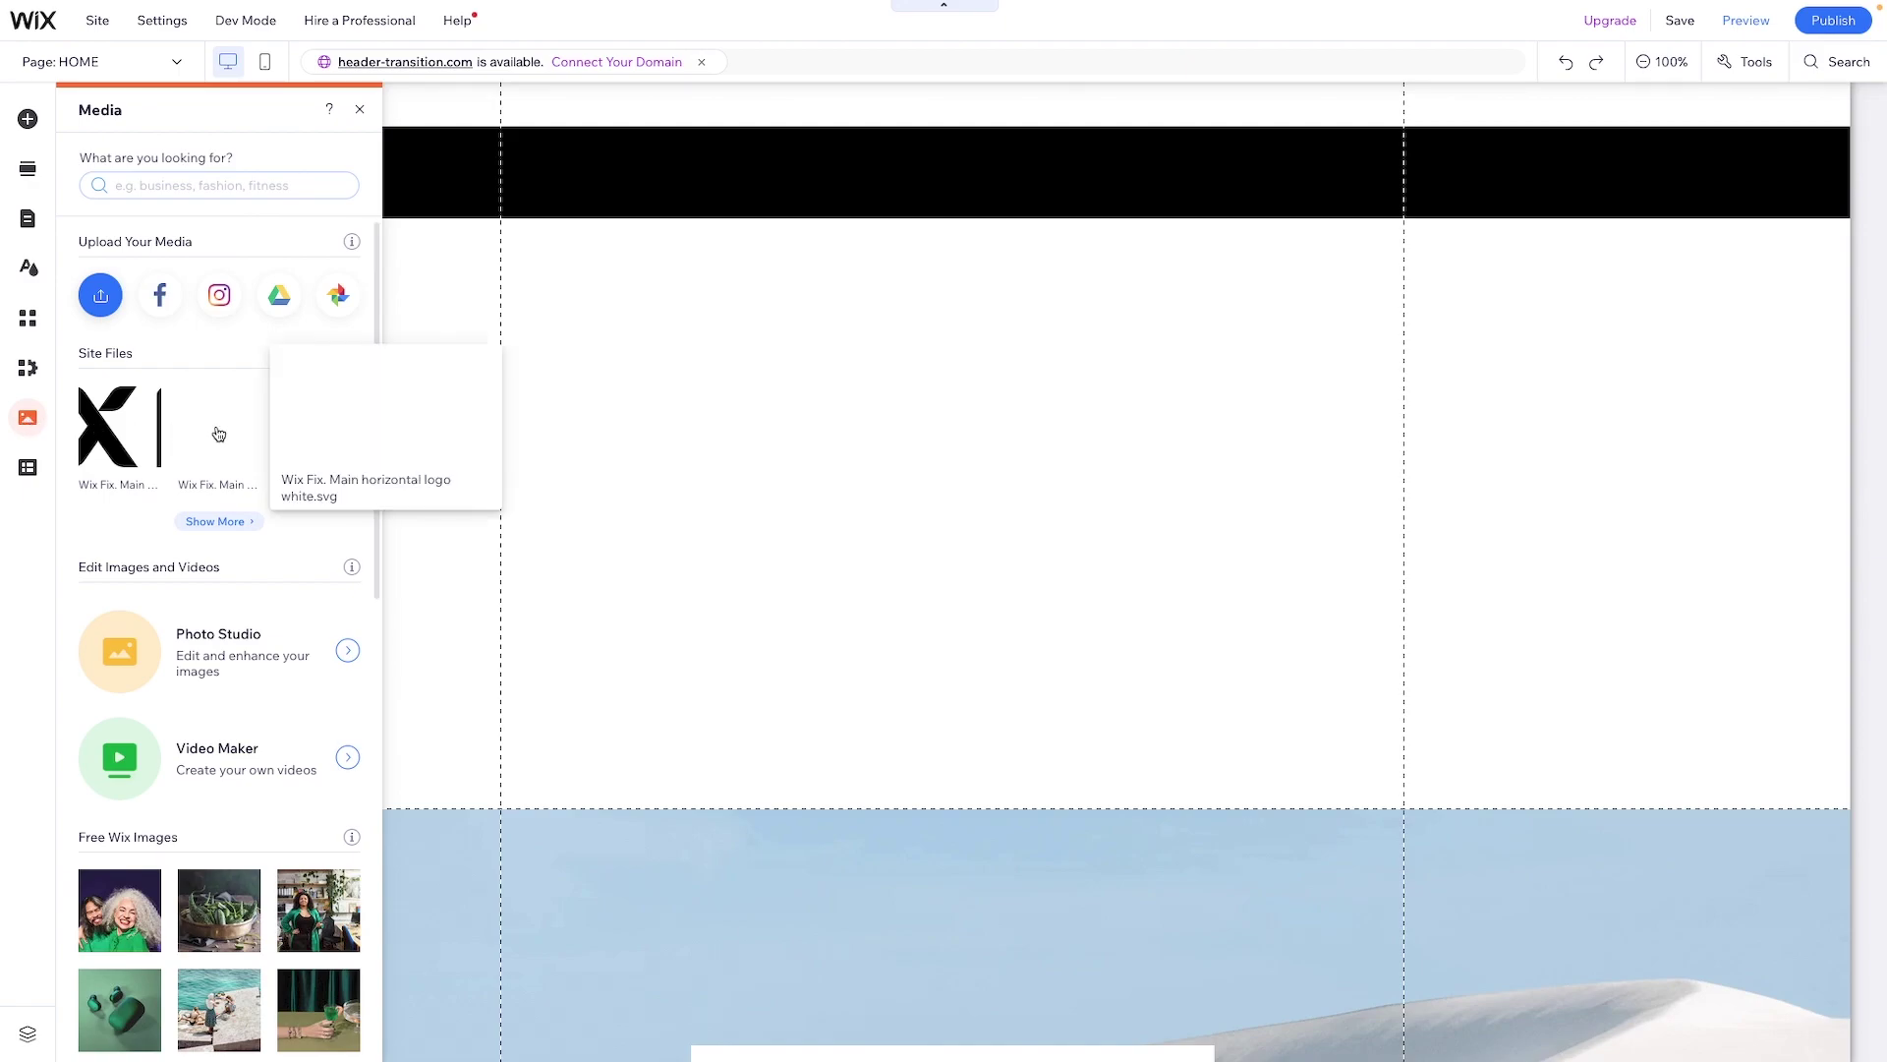
drag(221, 434, 605, 341)
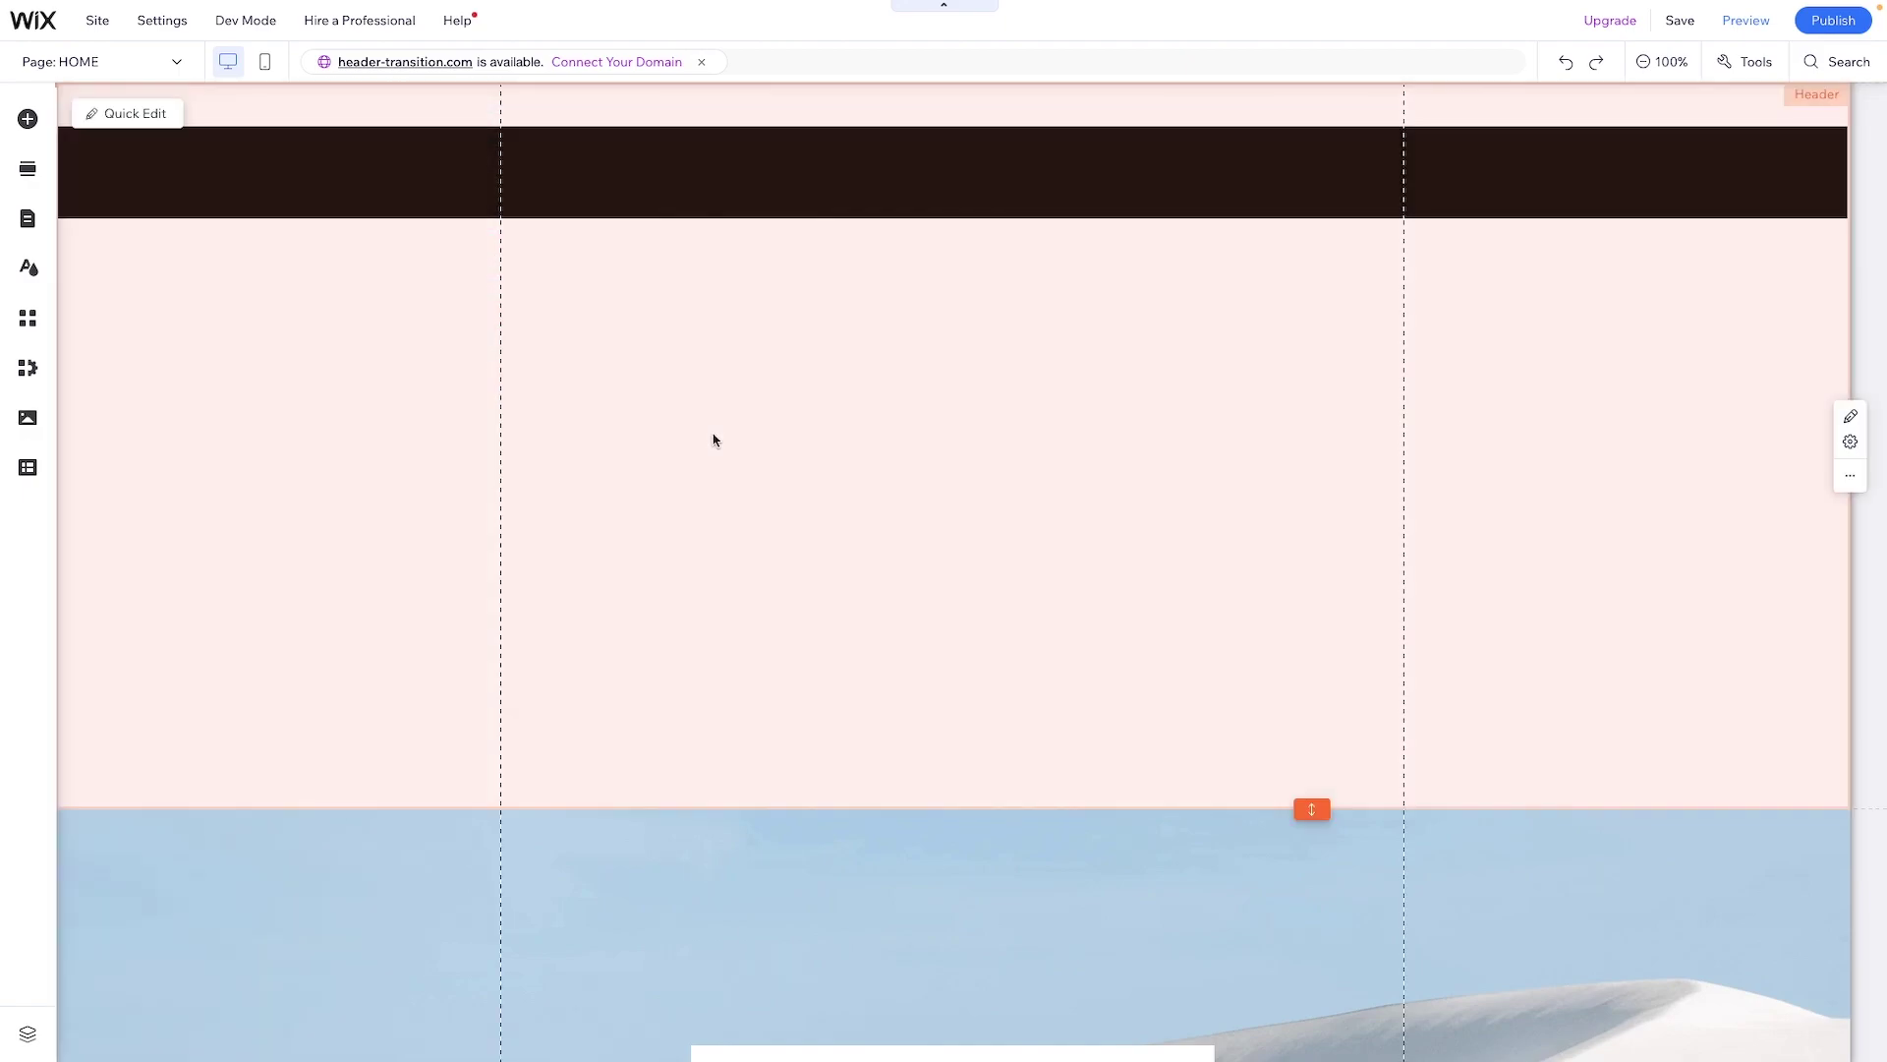
drag(596, 1057, 356, 174)
Add a horizontal menu to the header strip
click(28, 118)
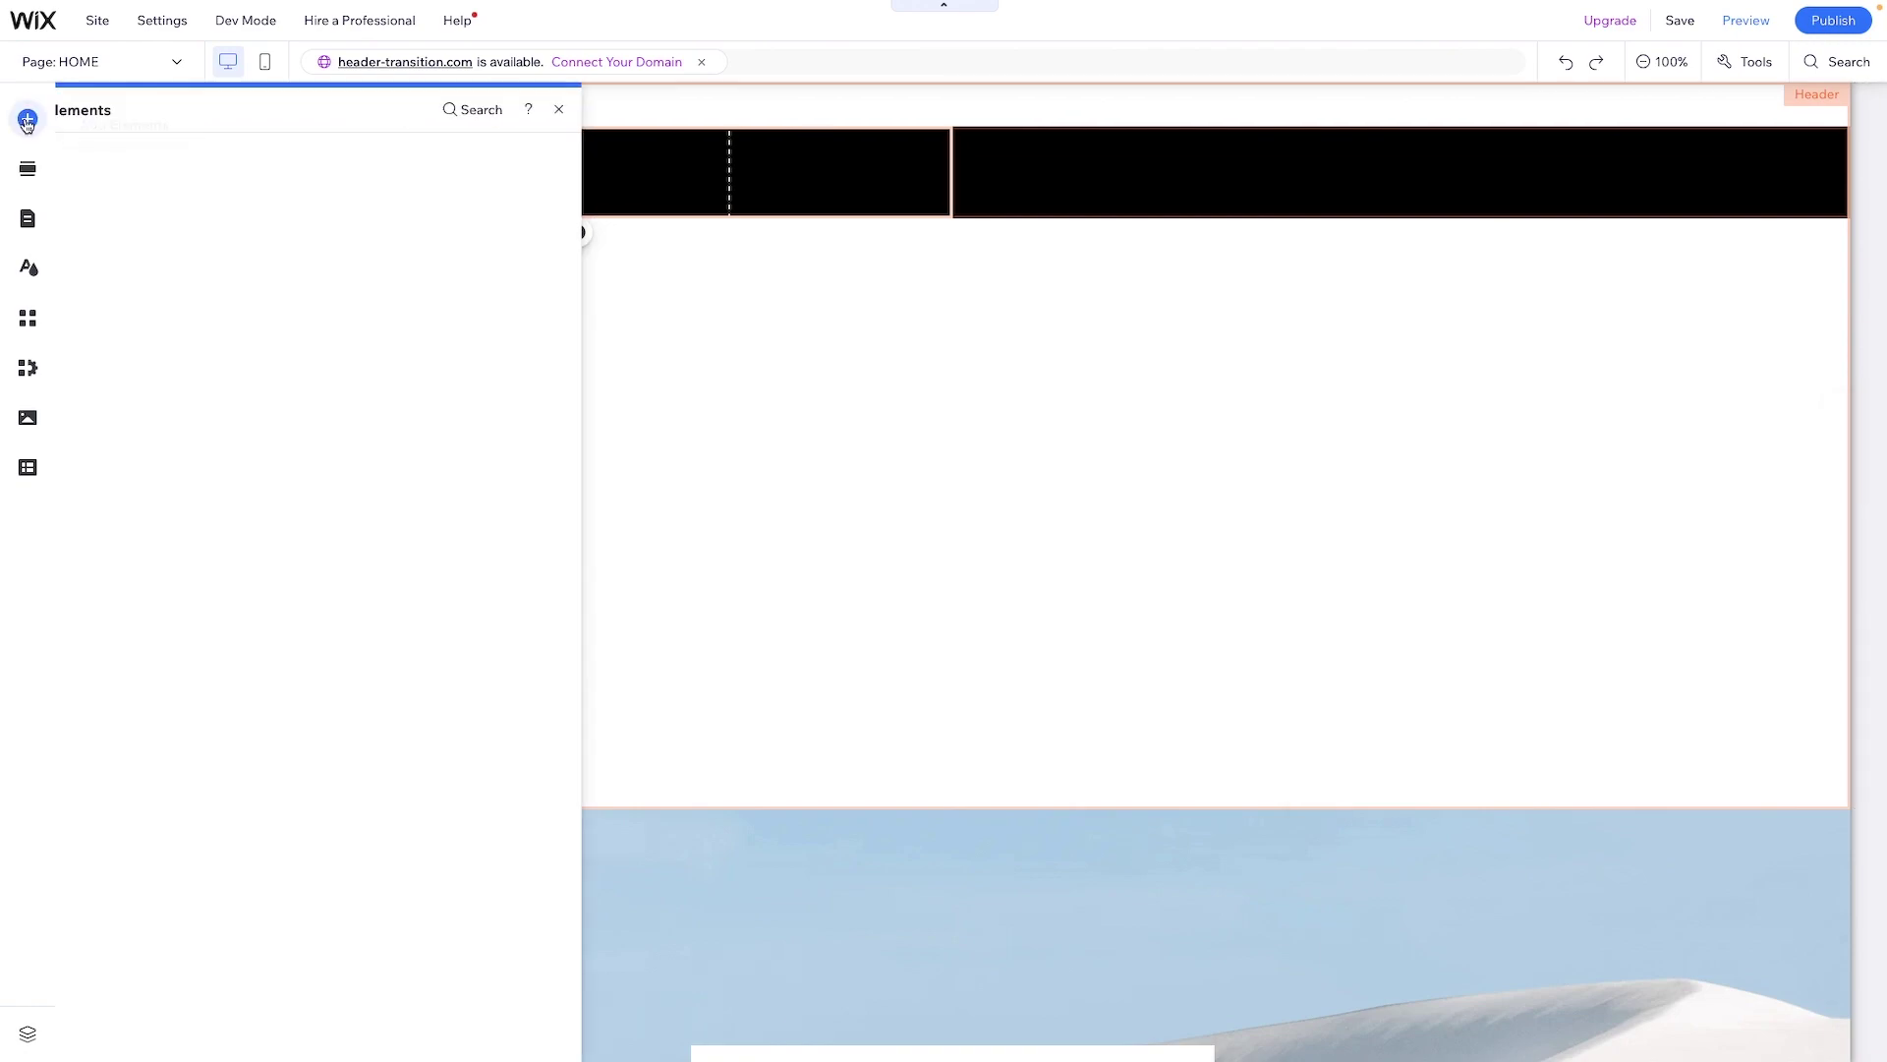
click(116, 362)
click(110, 394)
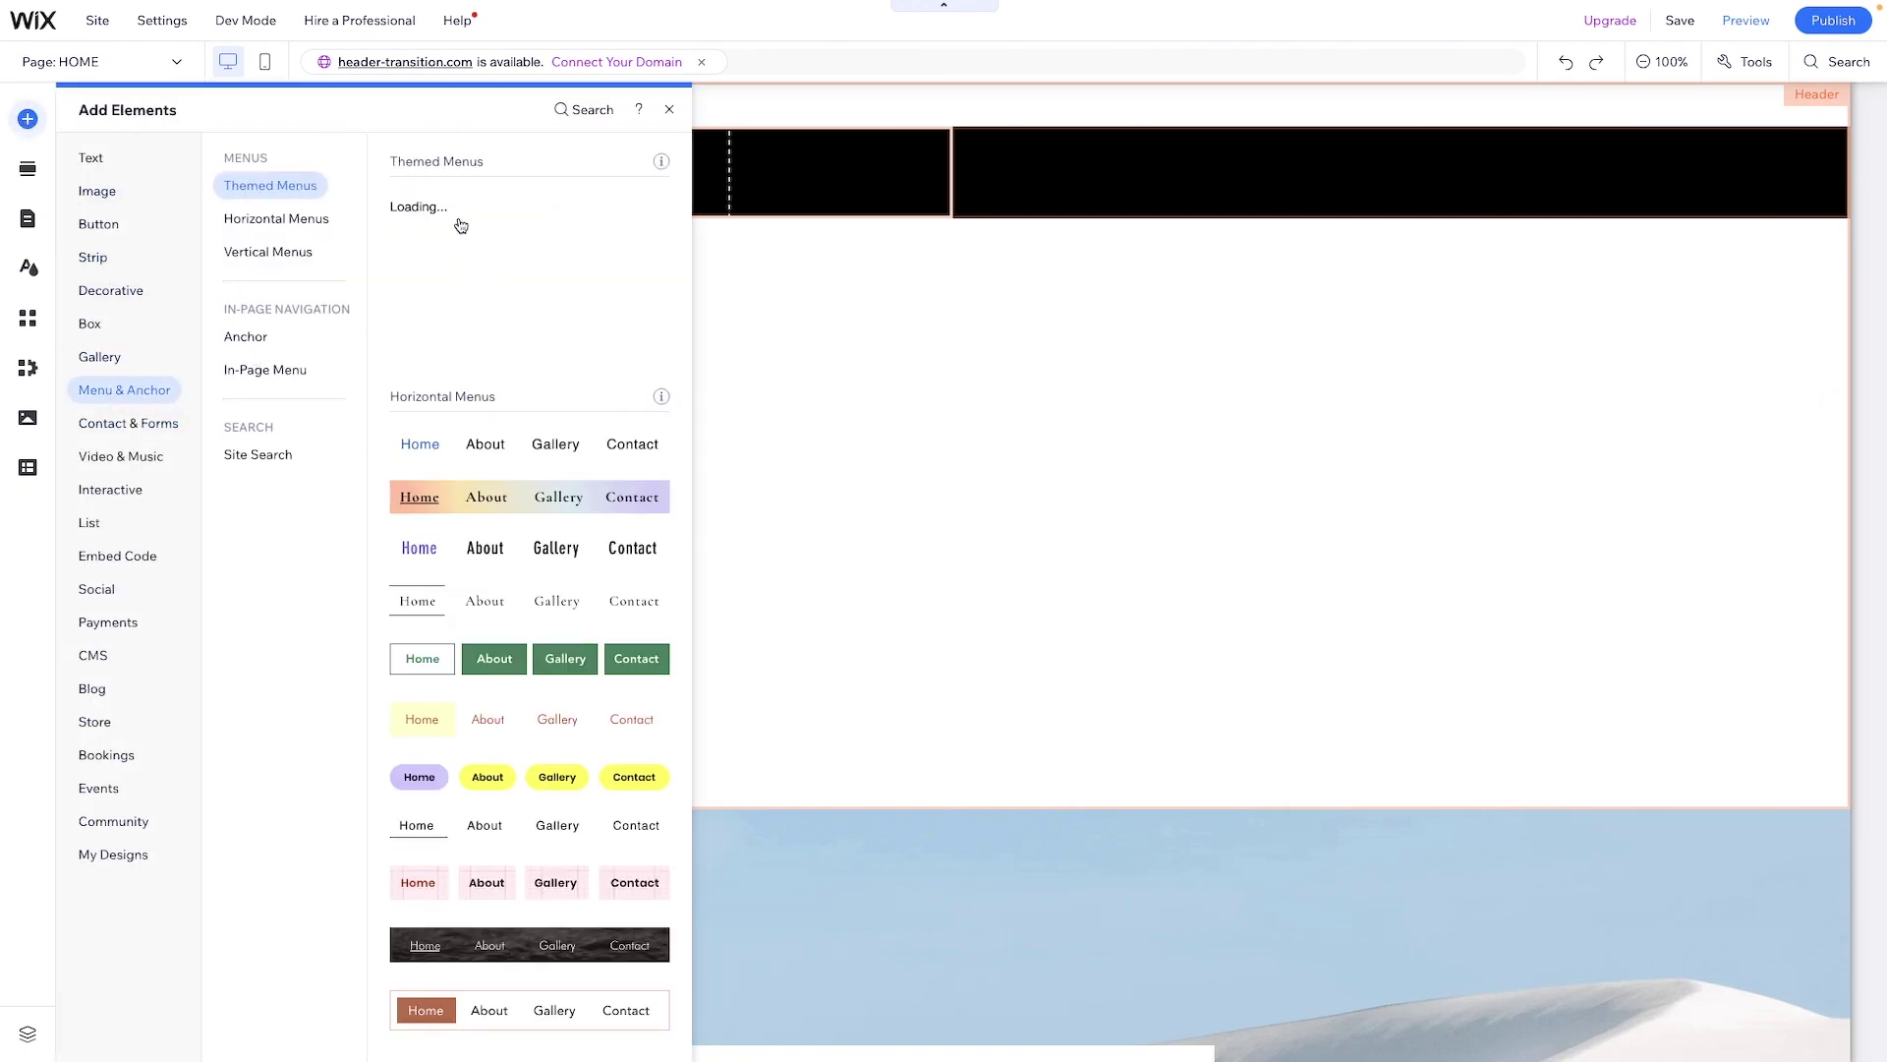
drag(531, 219, 1374, 183)
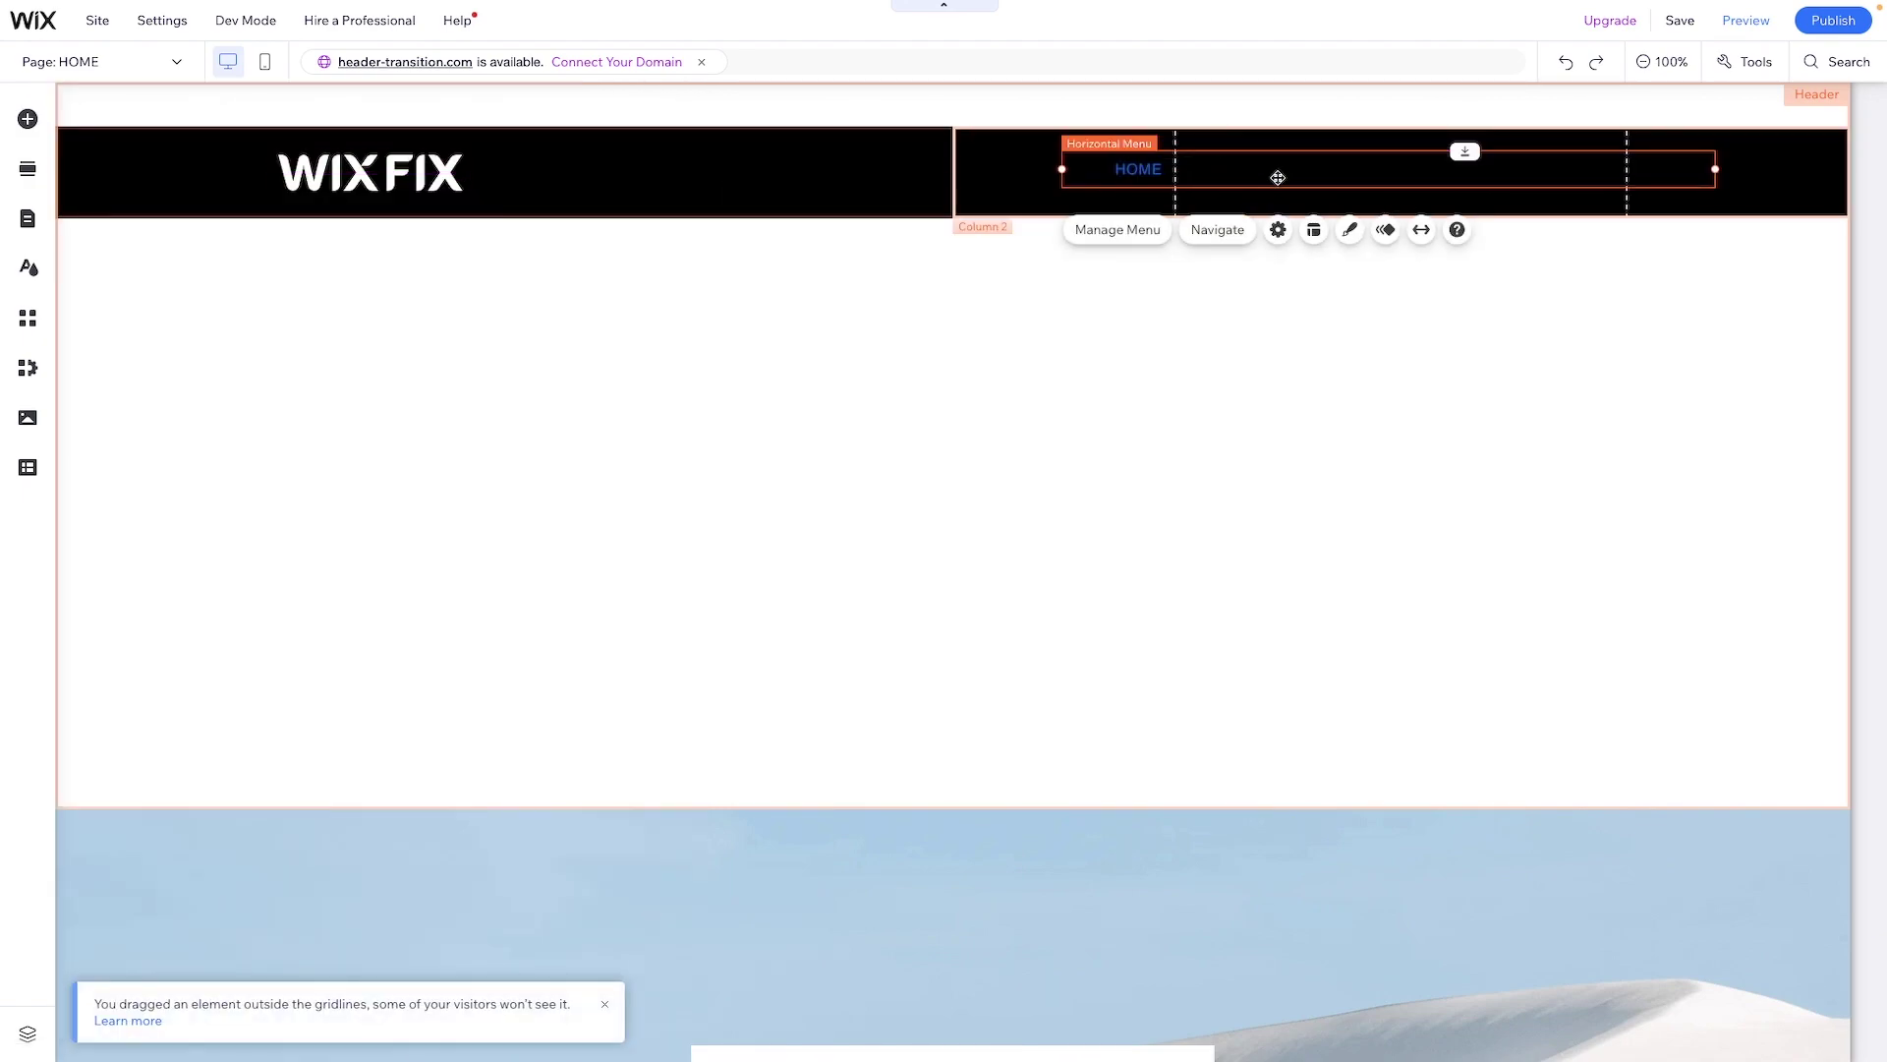
Make the menu item text white and fit the menu into the right column
click(1351, 232)
click(865, 633)
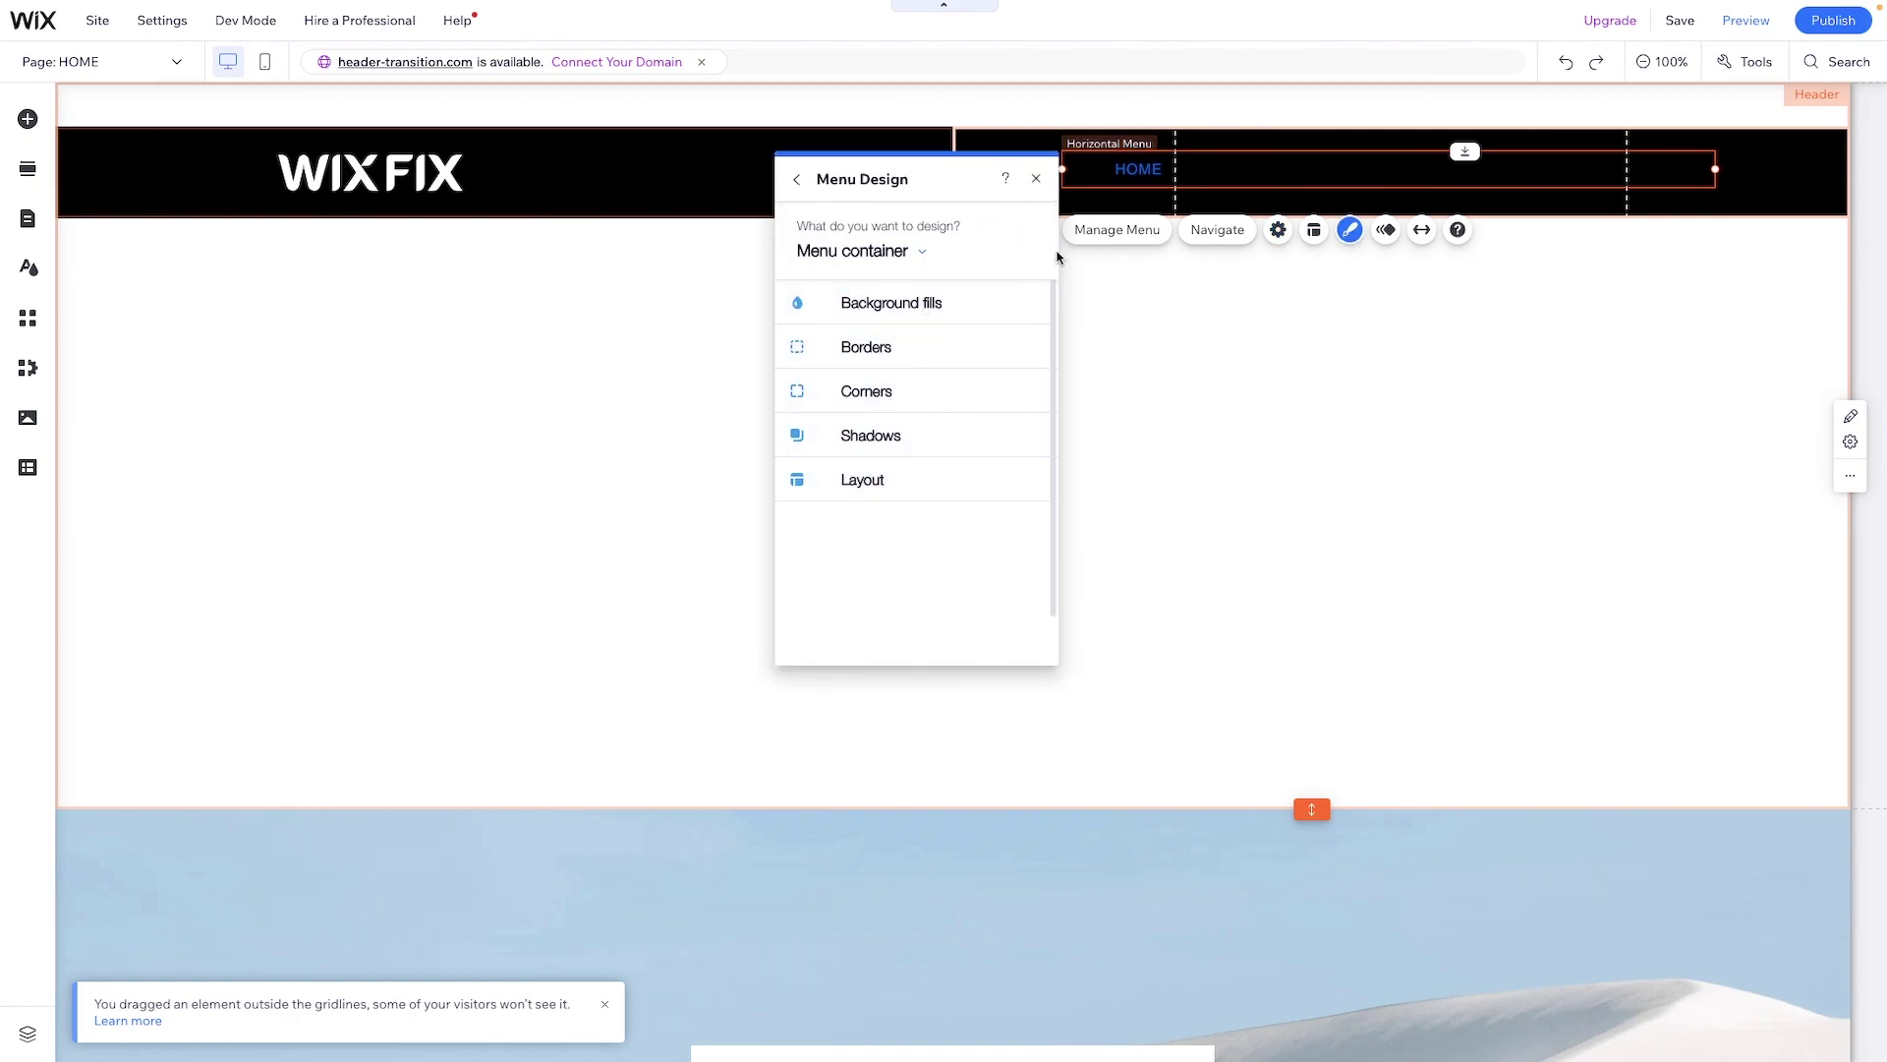
click(914, 254)
click(902, 290)
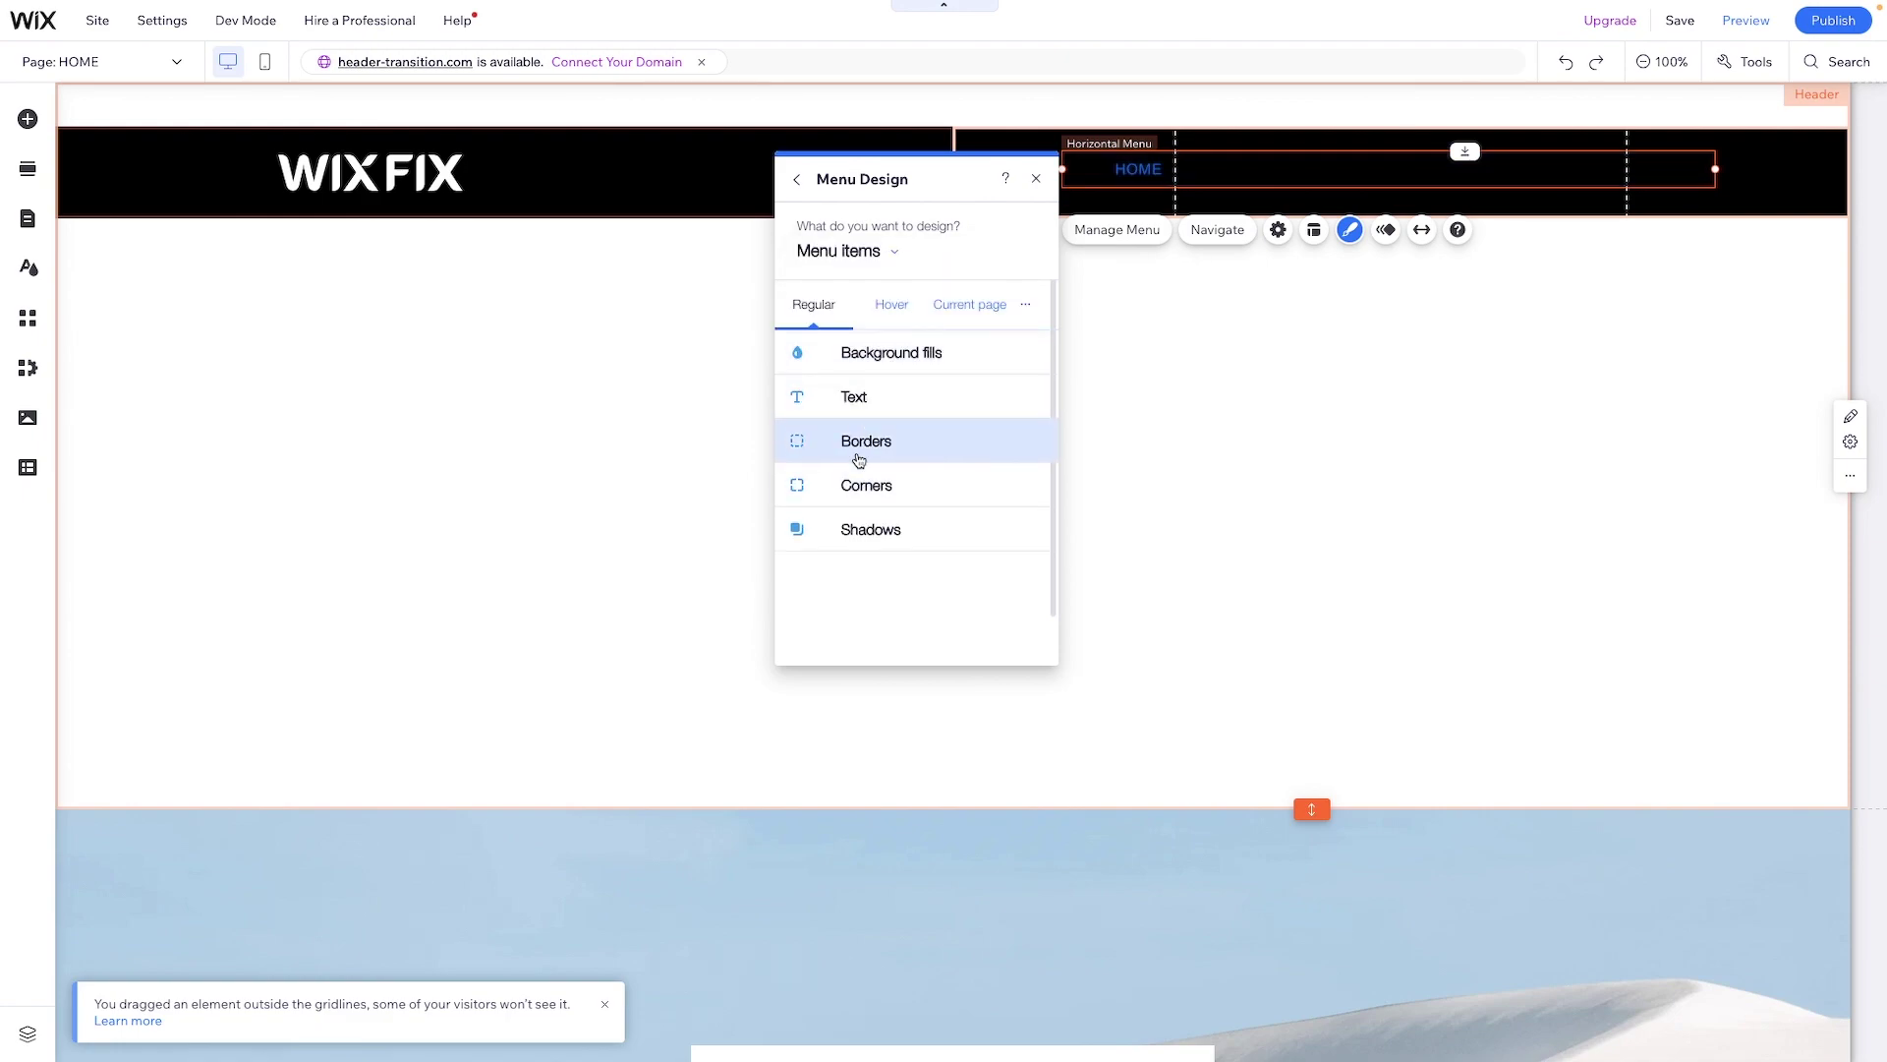
click(854, 407)
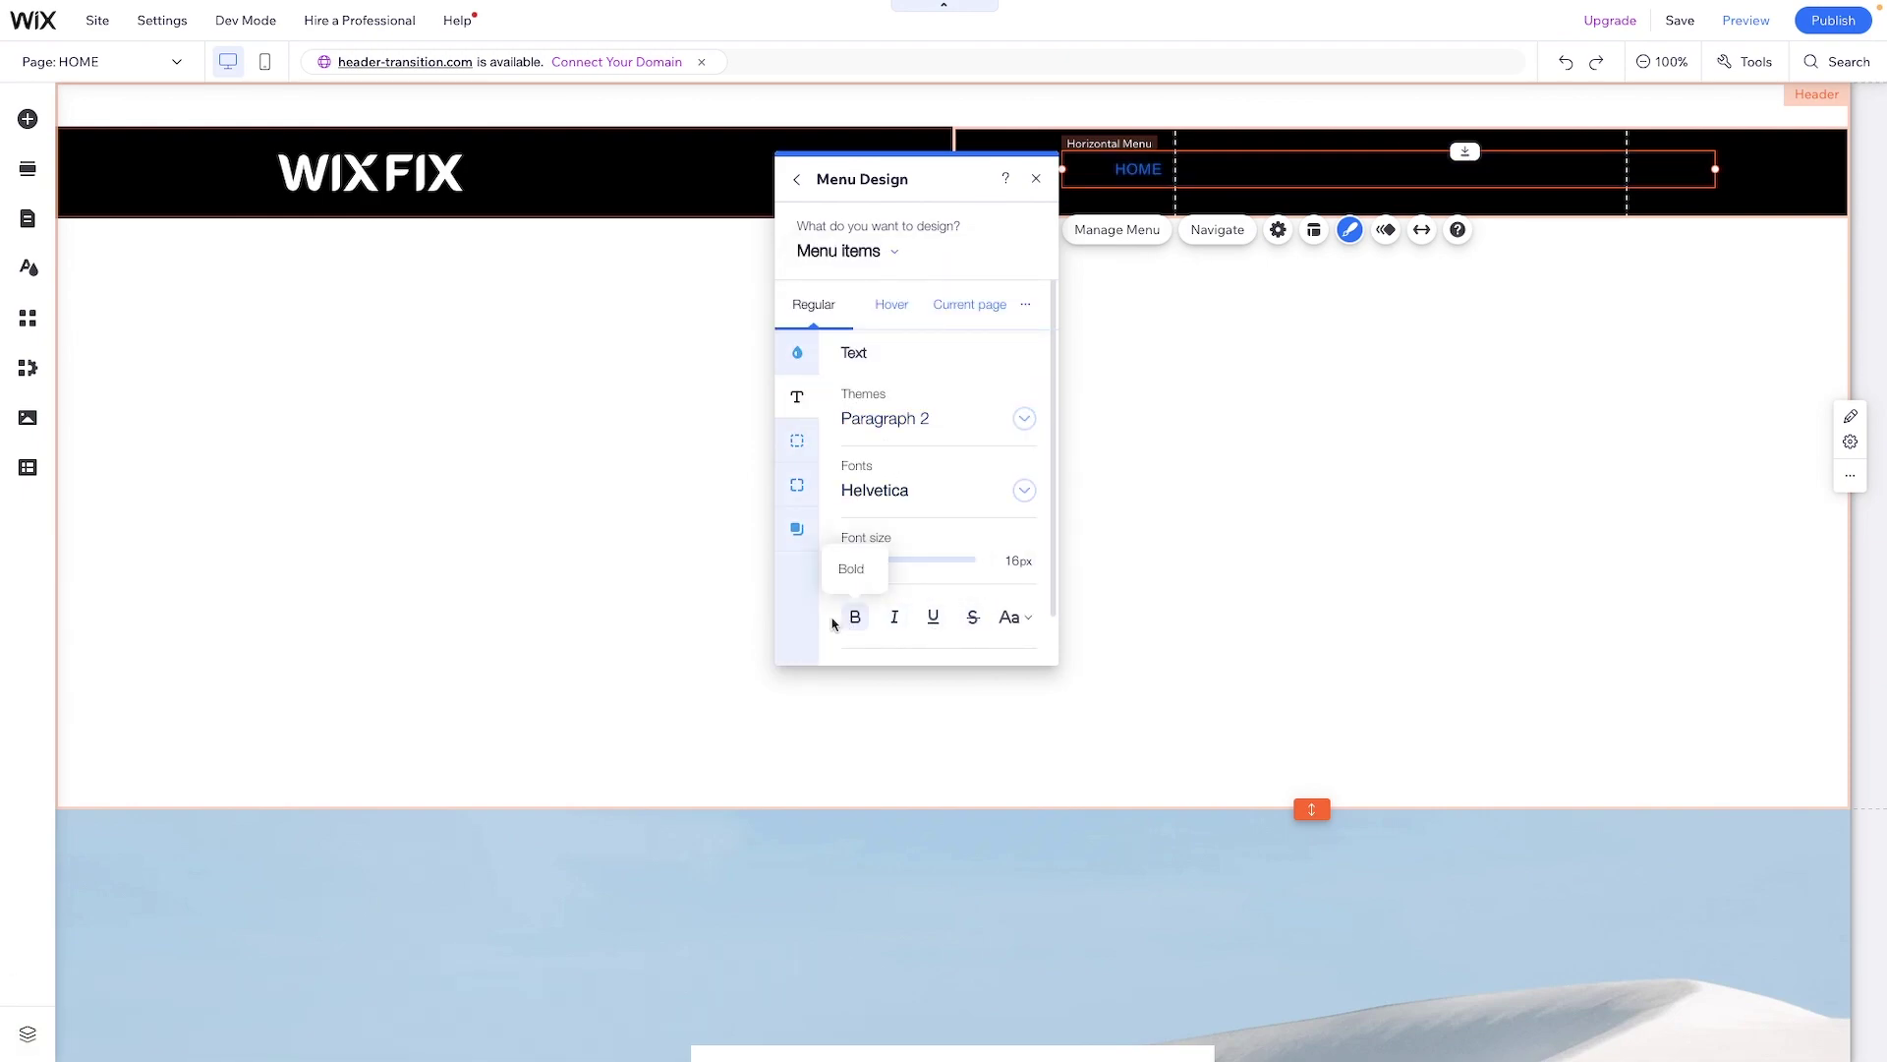
scroll(937, 593, down, 3)
click(856, 434)
click(984, 640)
drag(1722, 172, 1613, 169)
drag(1160, 169, 1176, 168)
Hide the HOME page from the menu, leaving About, Services and Contact
click(1225, 232)
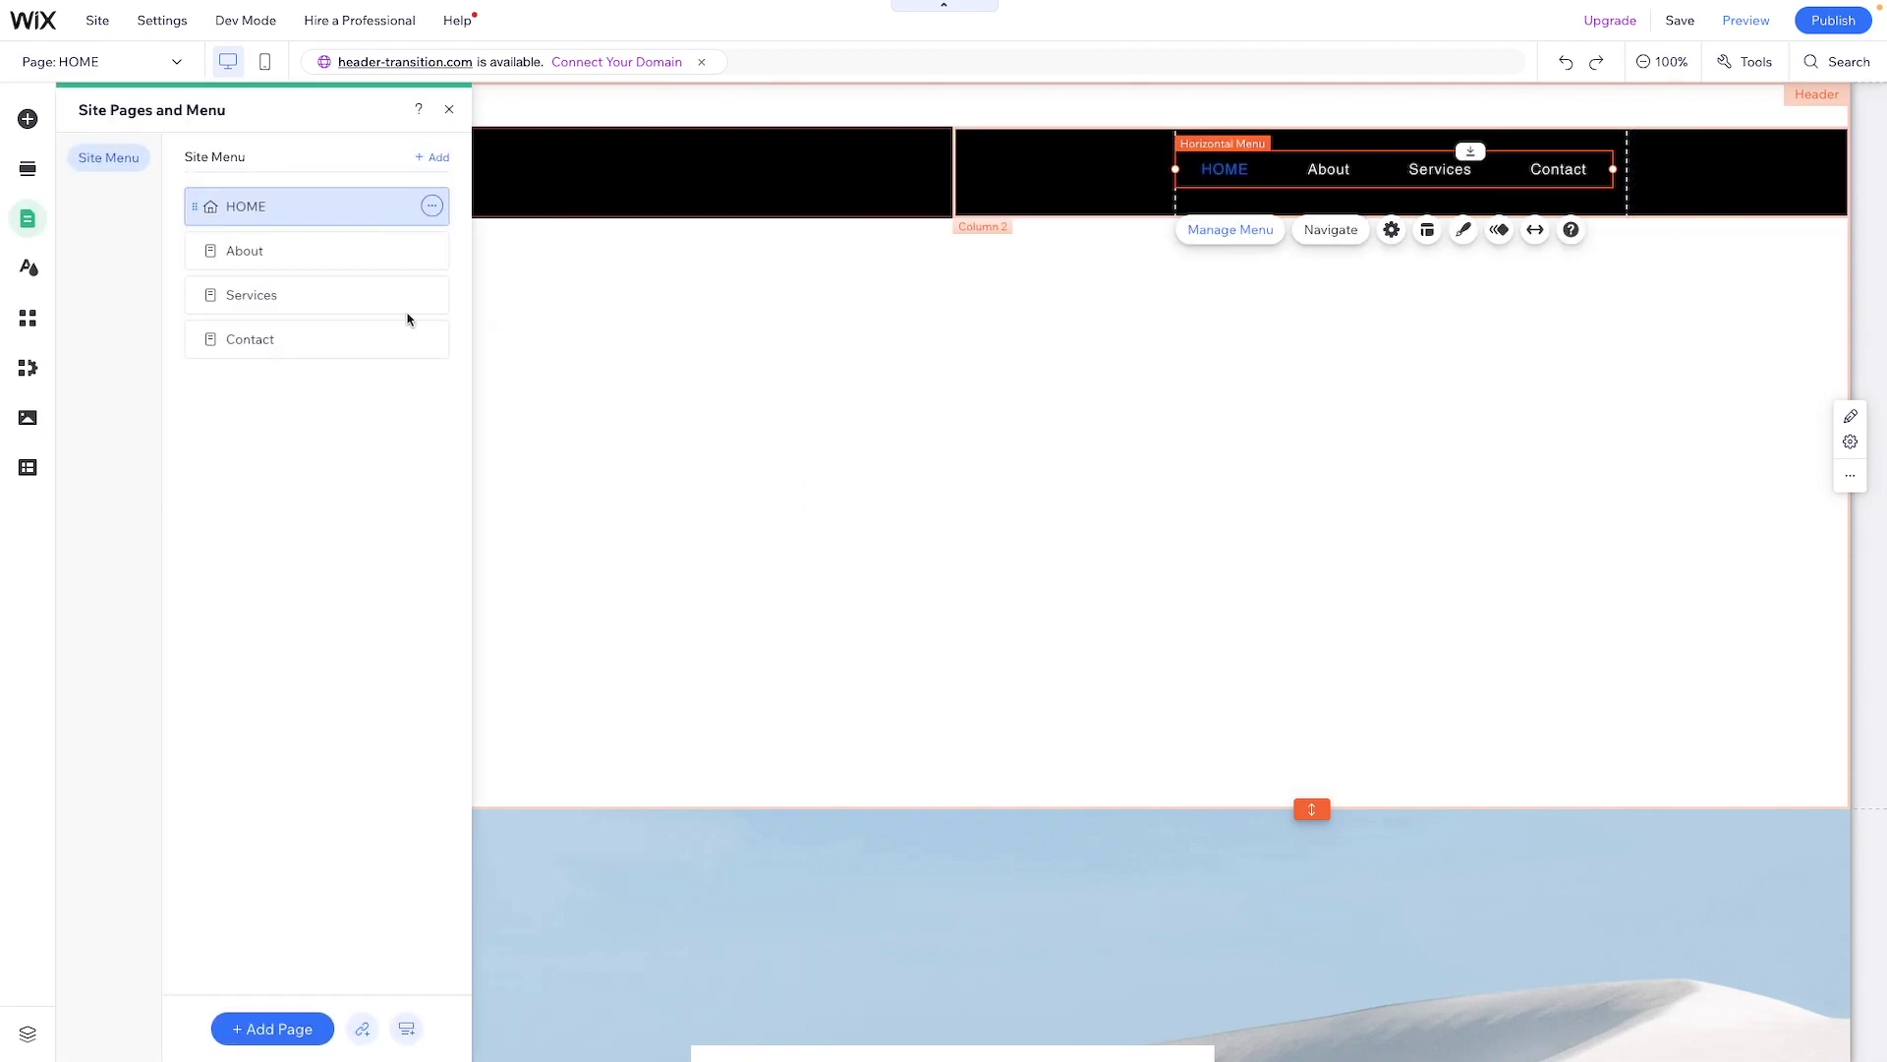
click(432, 205)
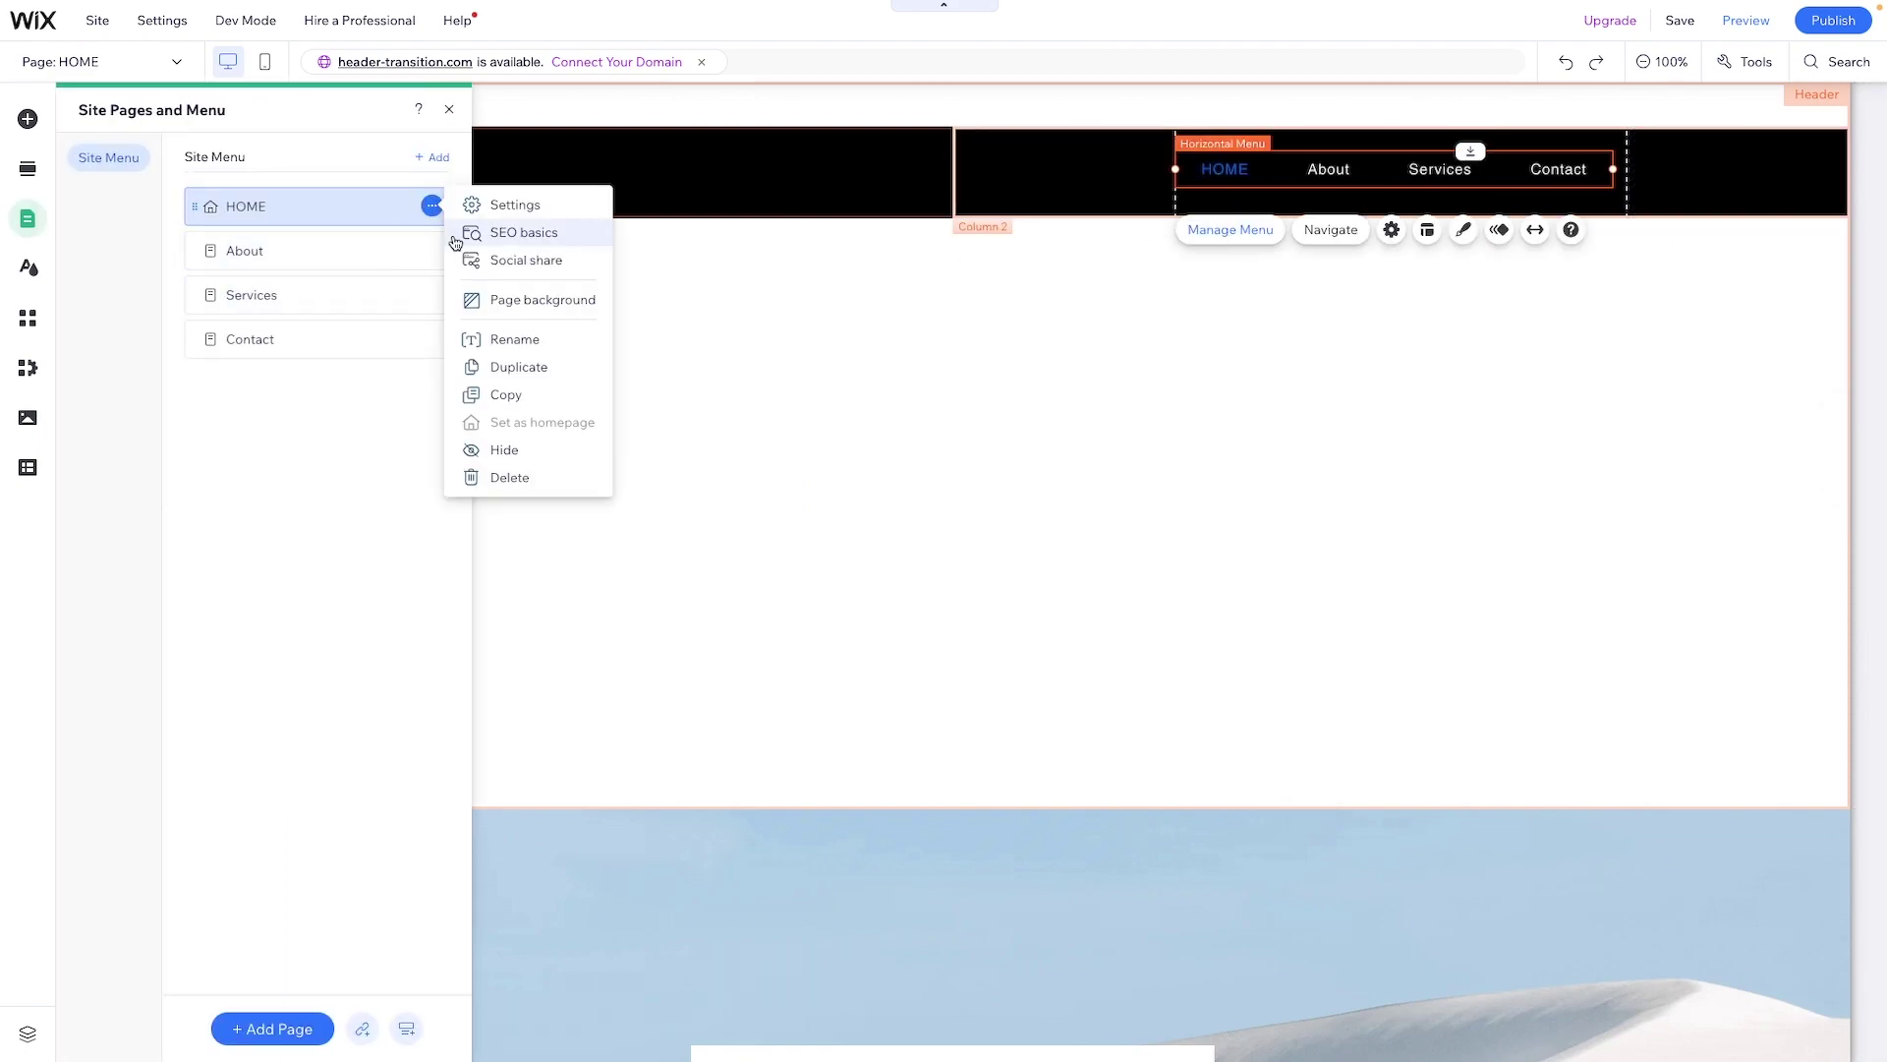
click(503, 448)
click(1415, 325)
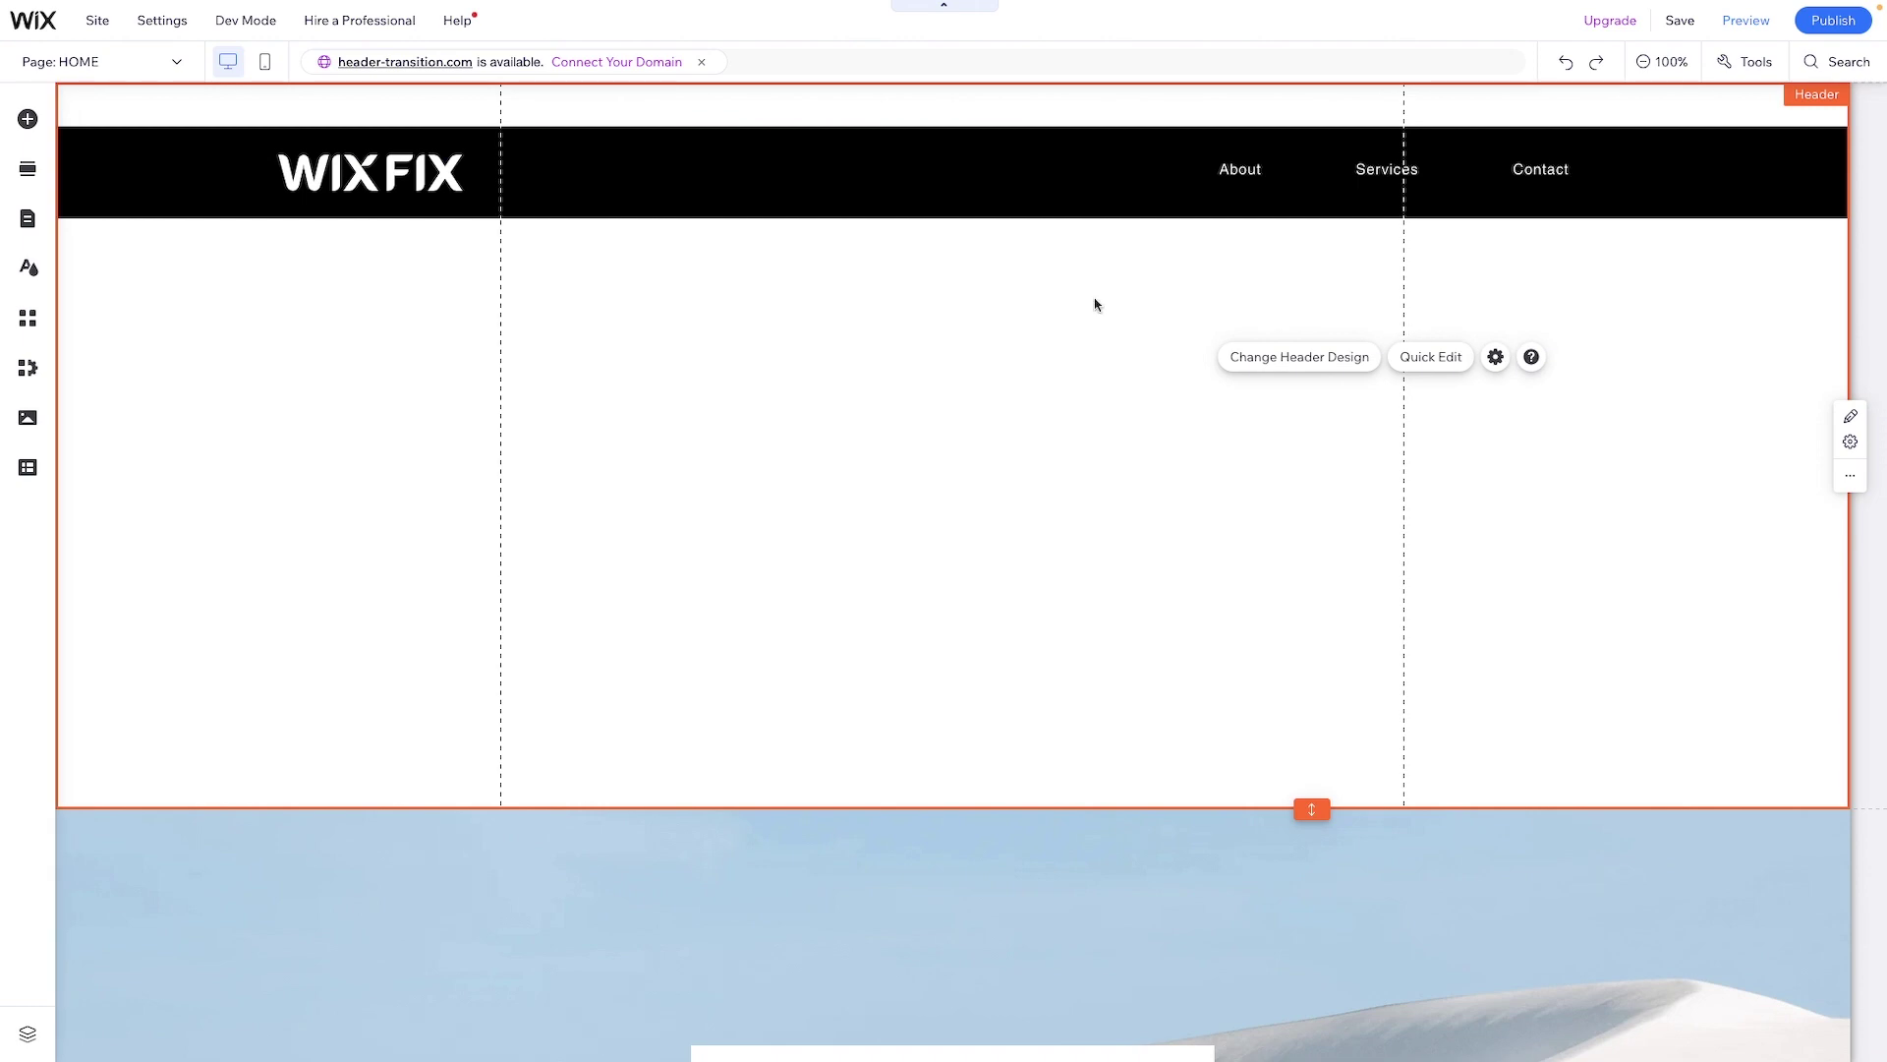
click(835, 189)
Copy the black logo-and-menu strip and paste a duplicate below it in the header
click(836, 189)
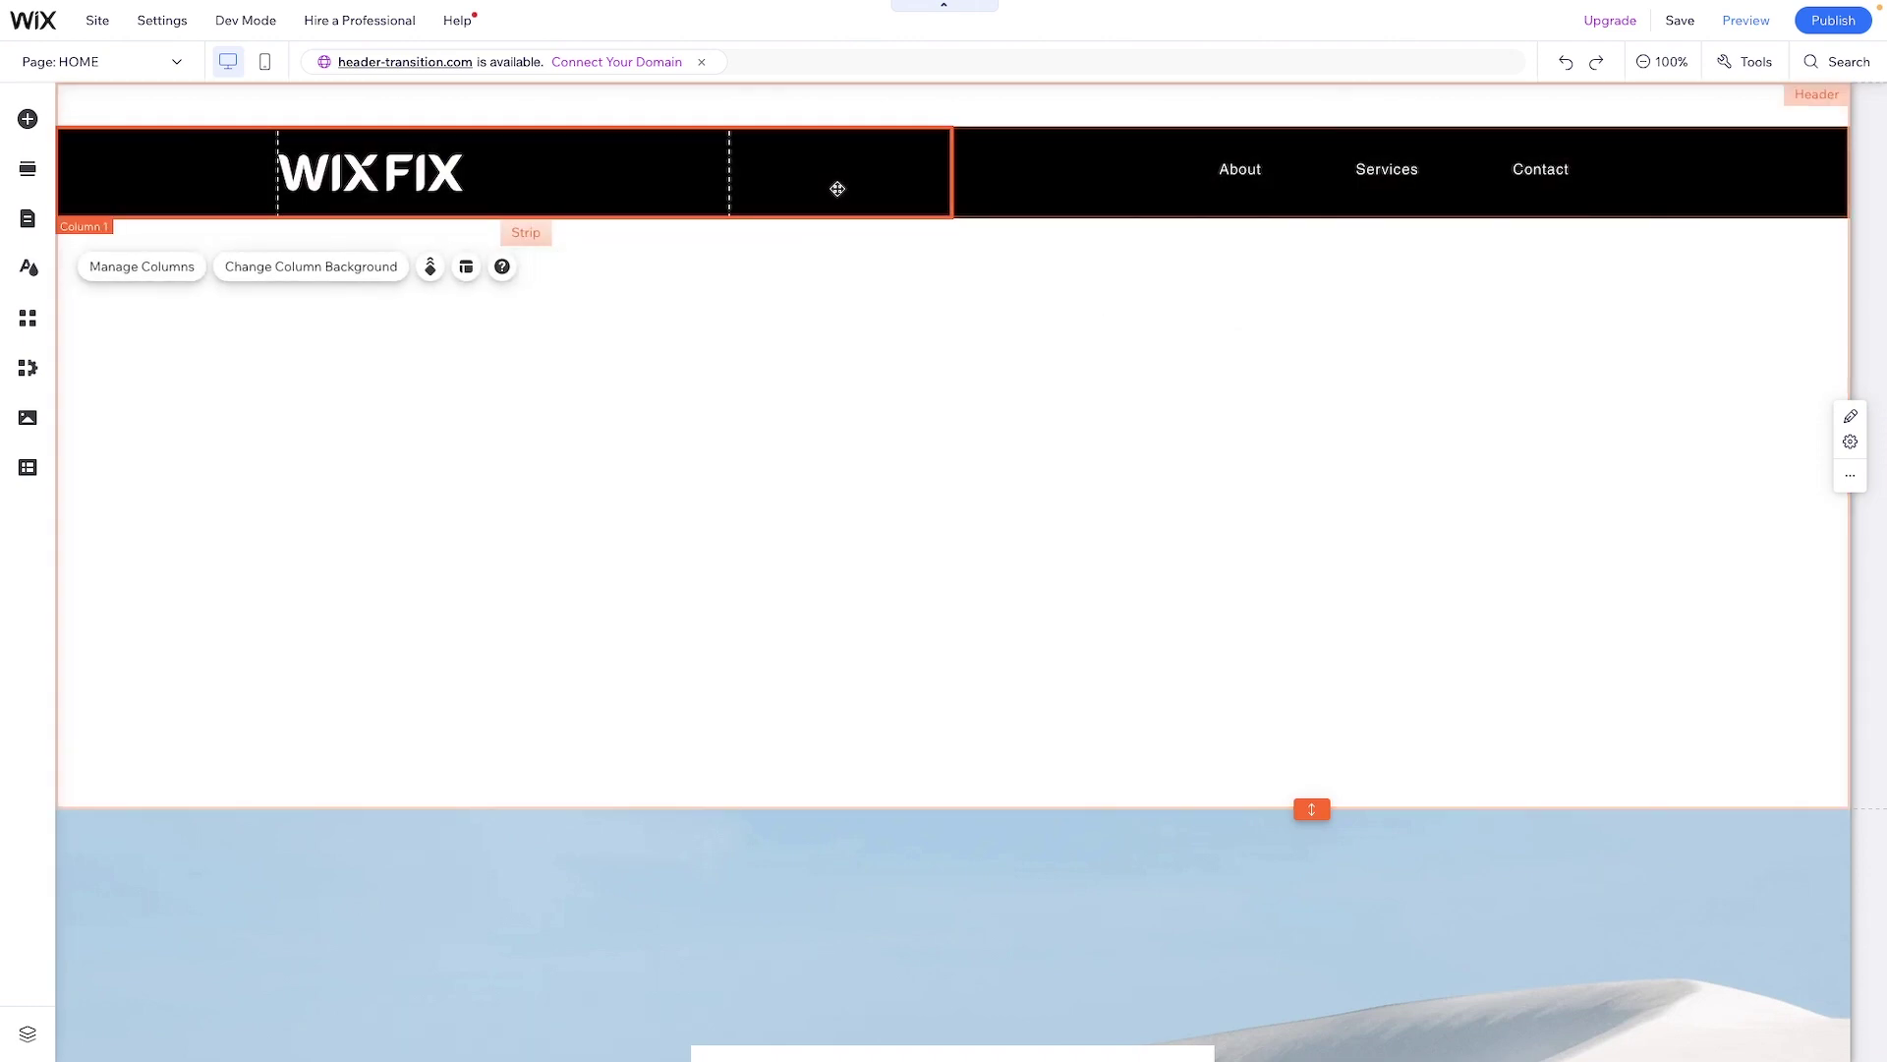
click(872, 246)
click(781, 161)
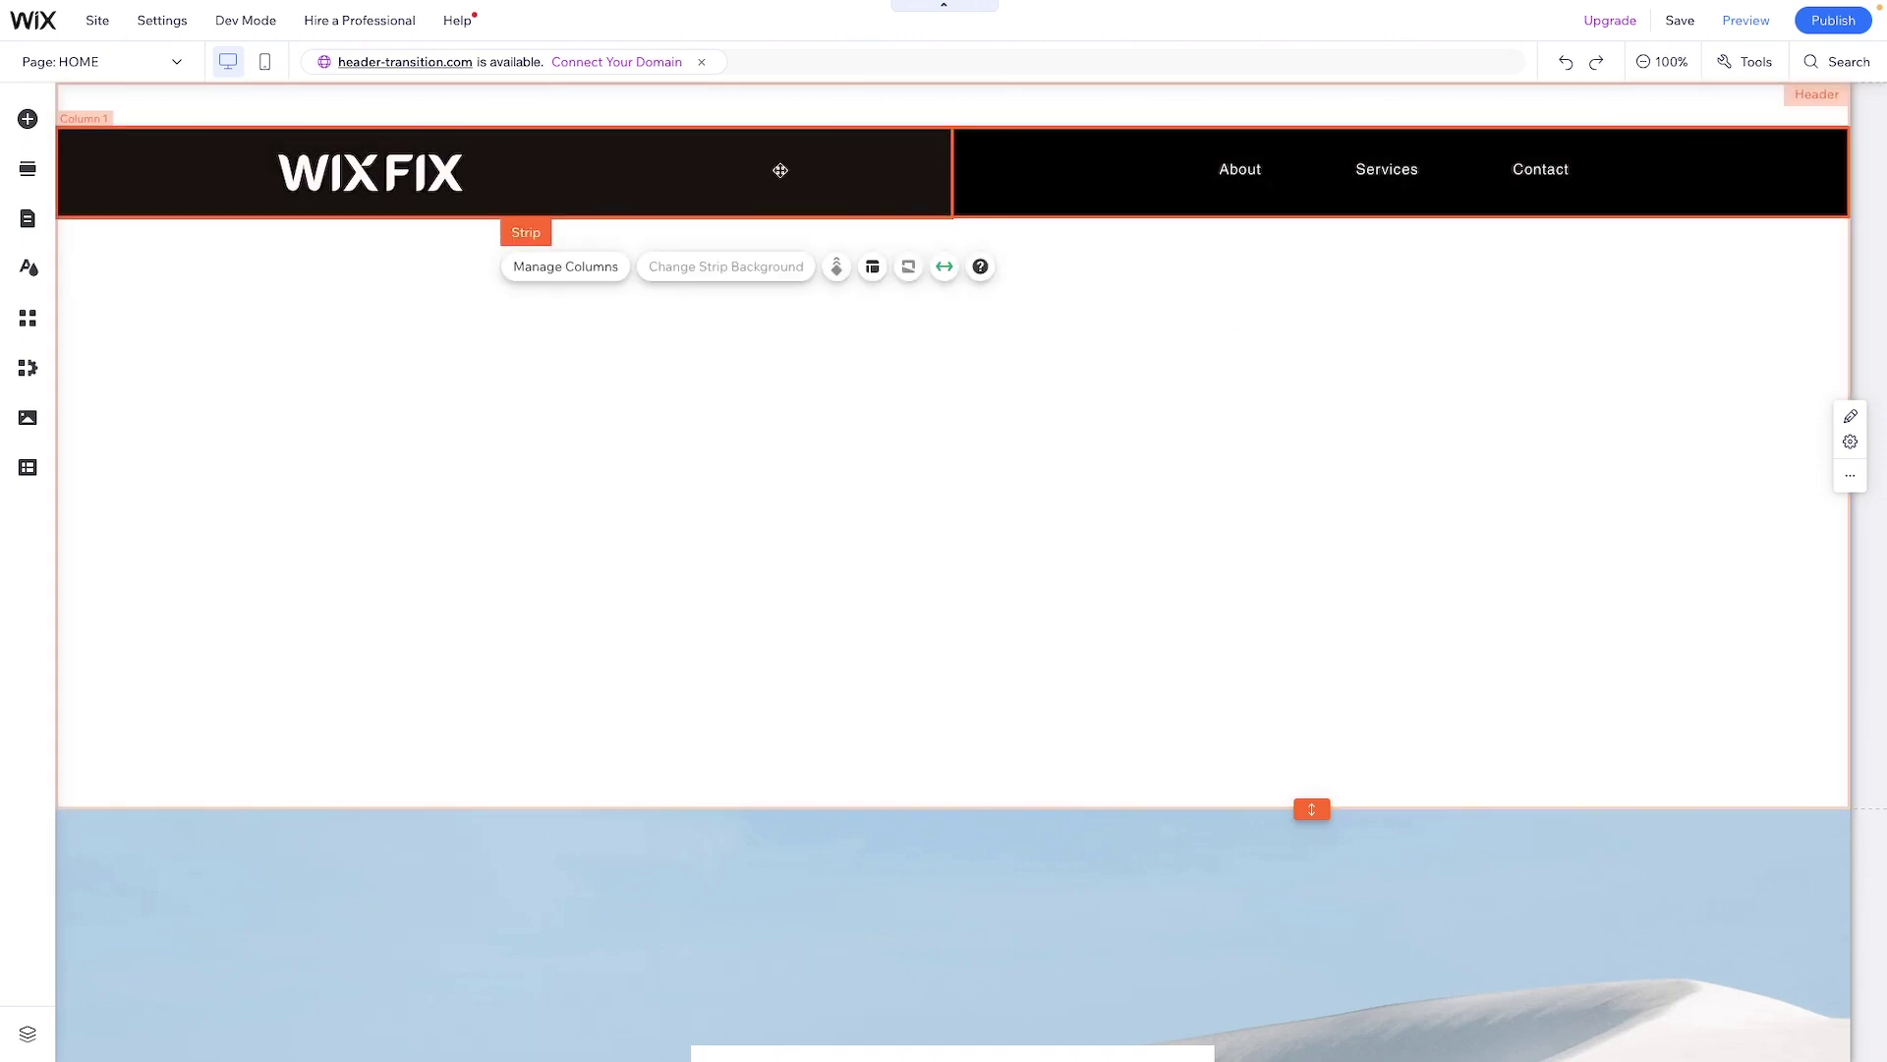
click(717, 342)
right_click(716, 341)
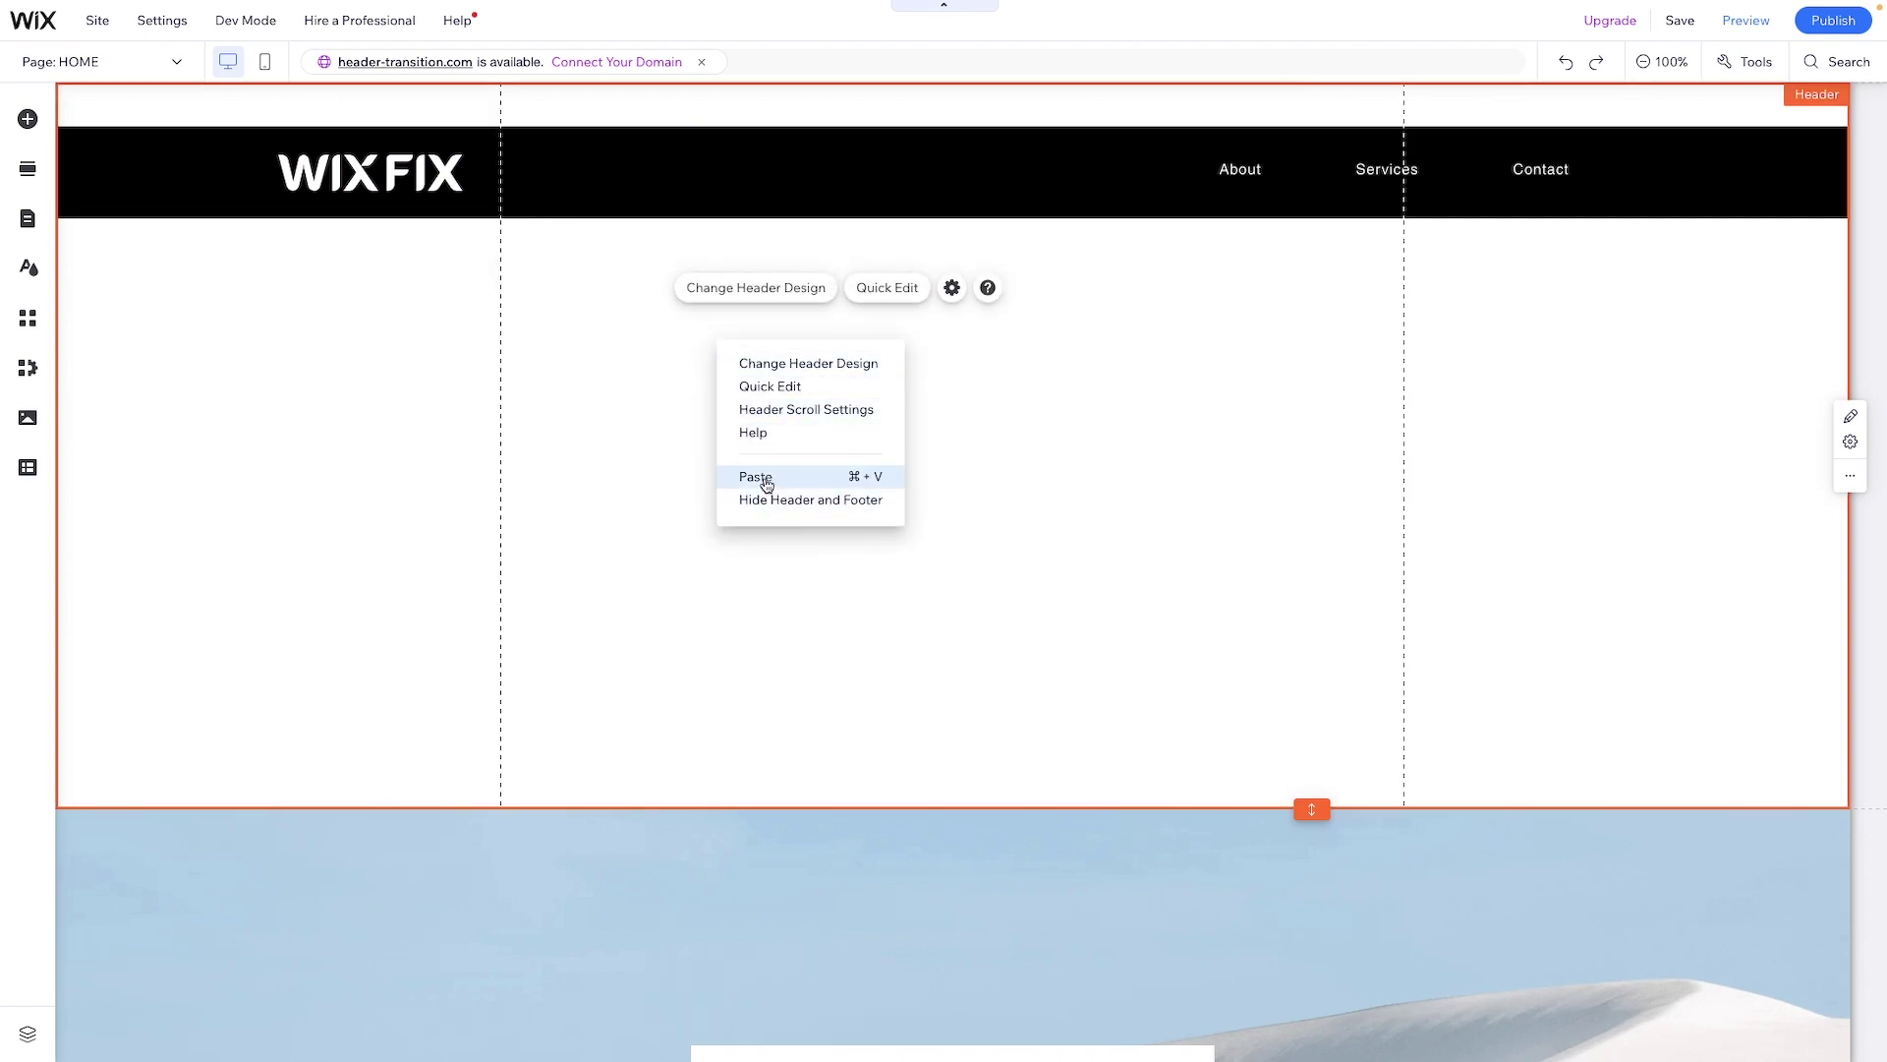
click(767, 480)
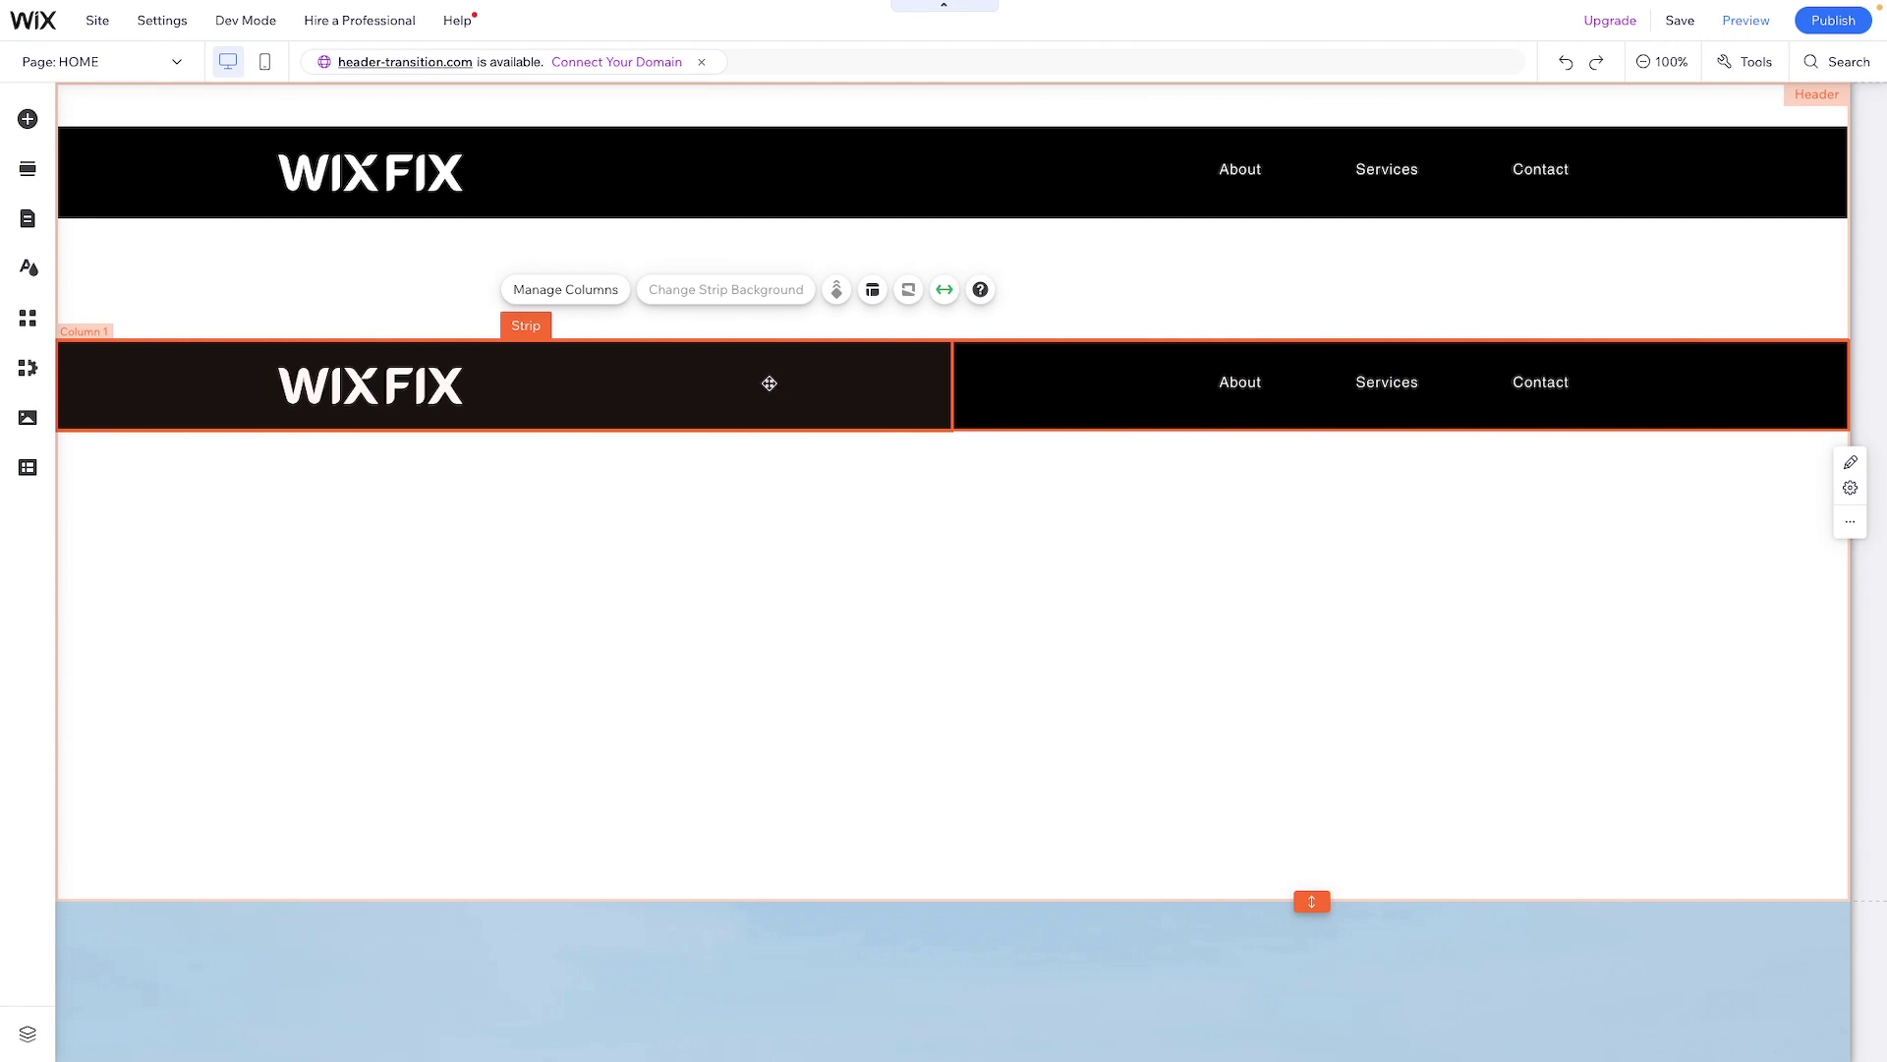
click(396, 385)
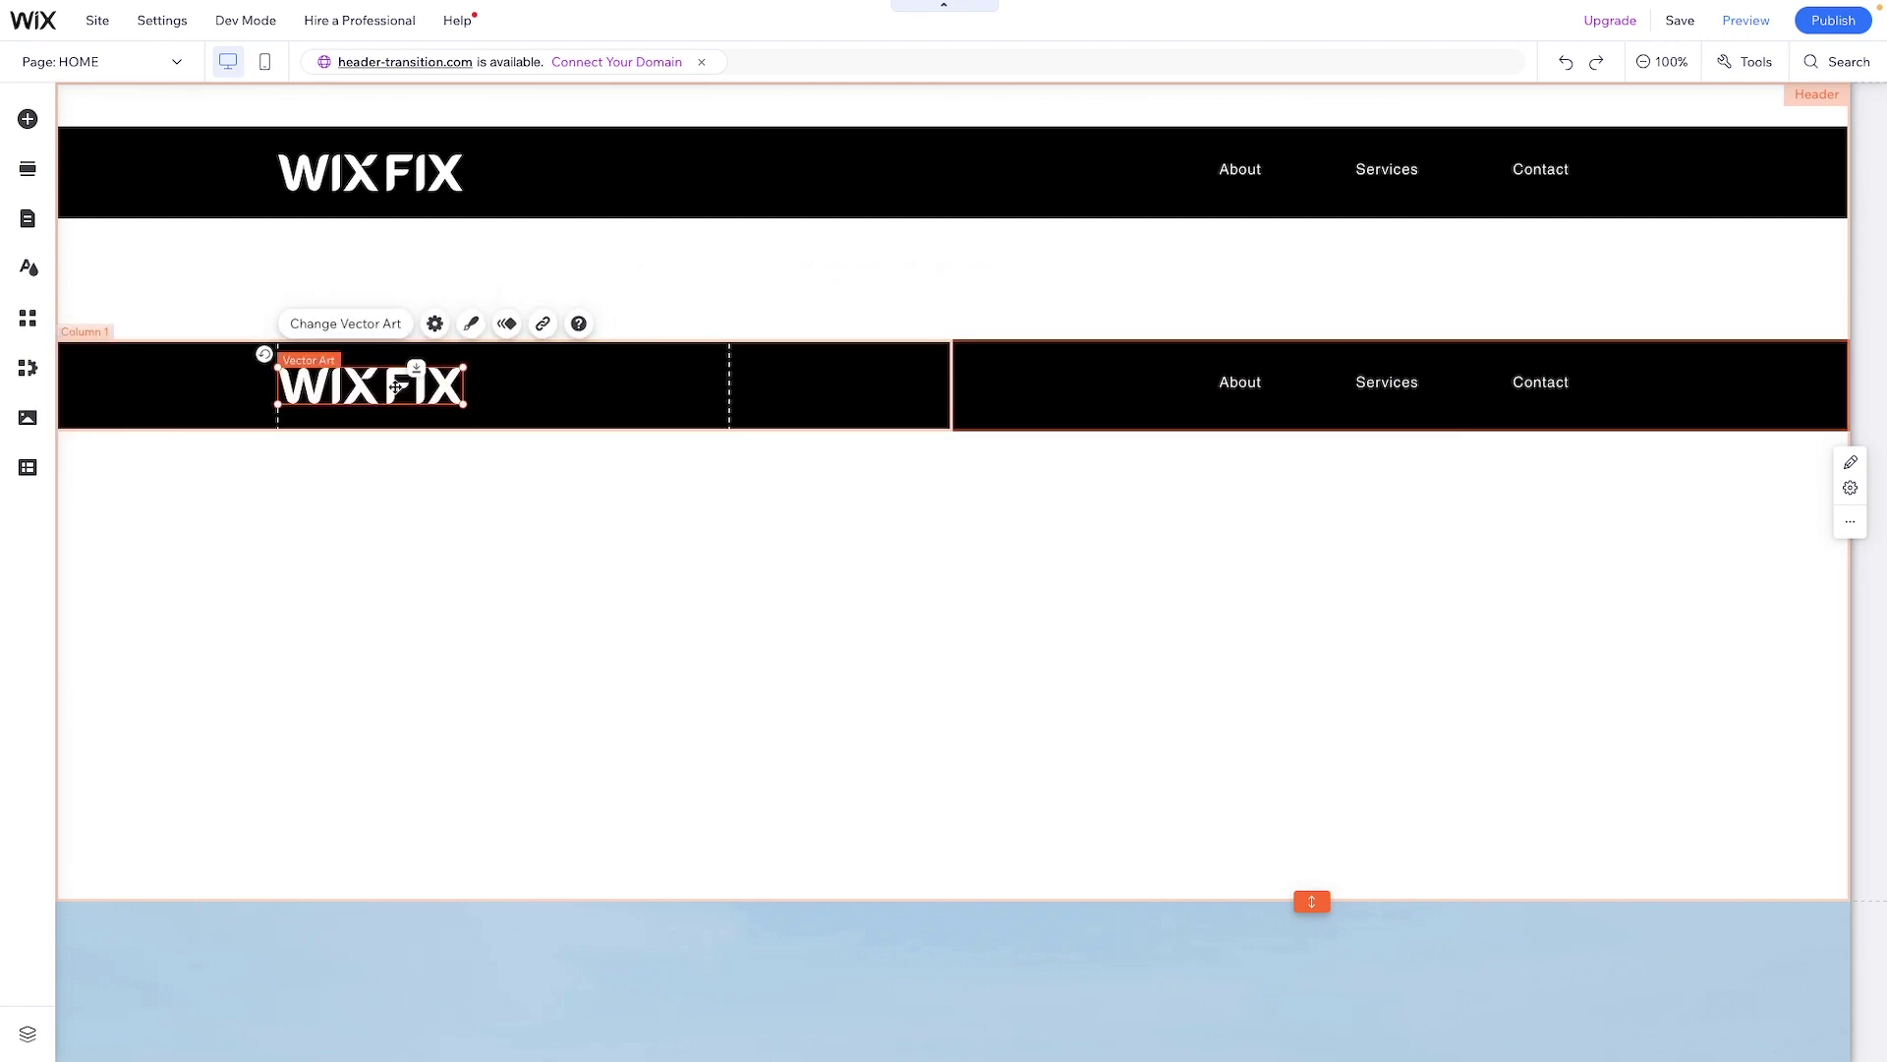
Give the pasted strip's columns a white background
click(594, 380)
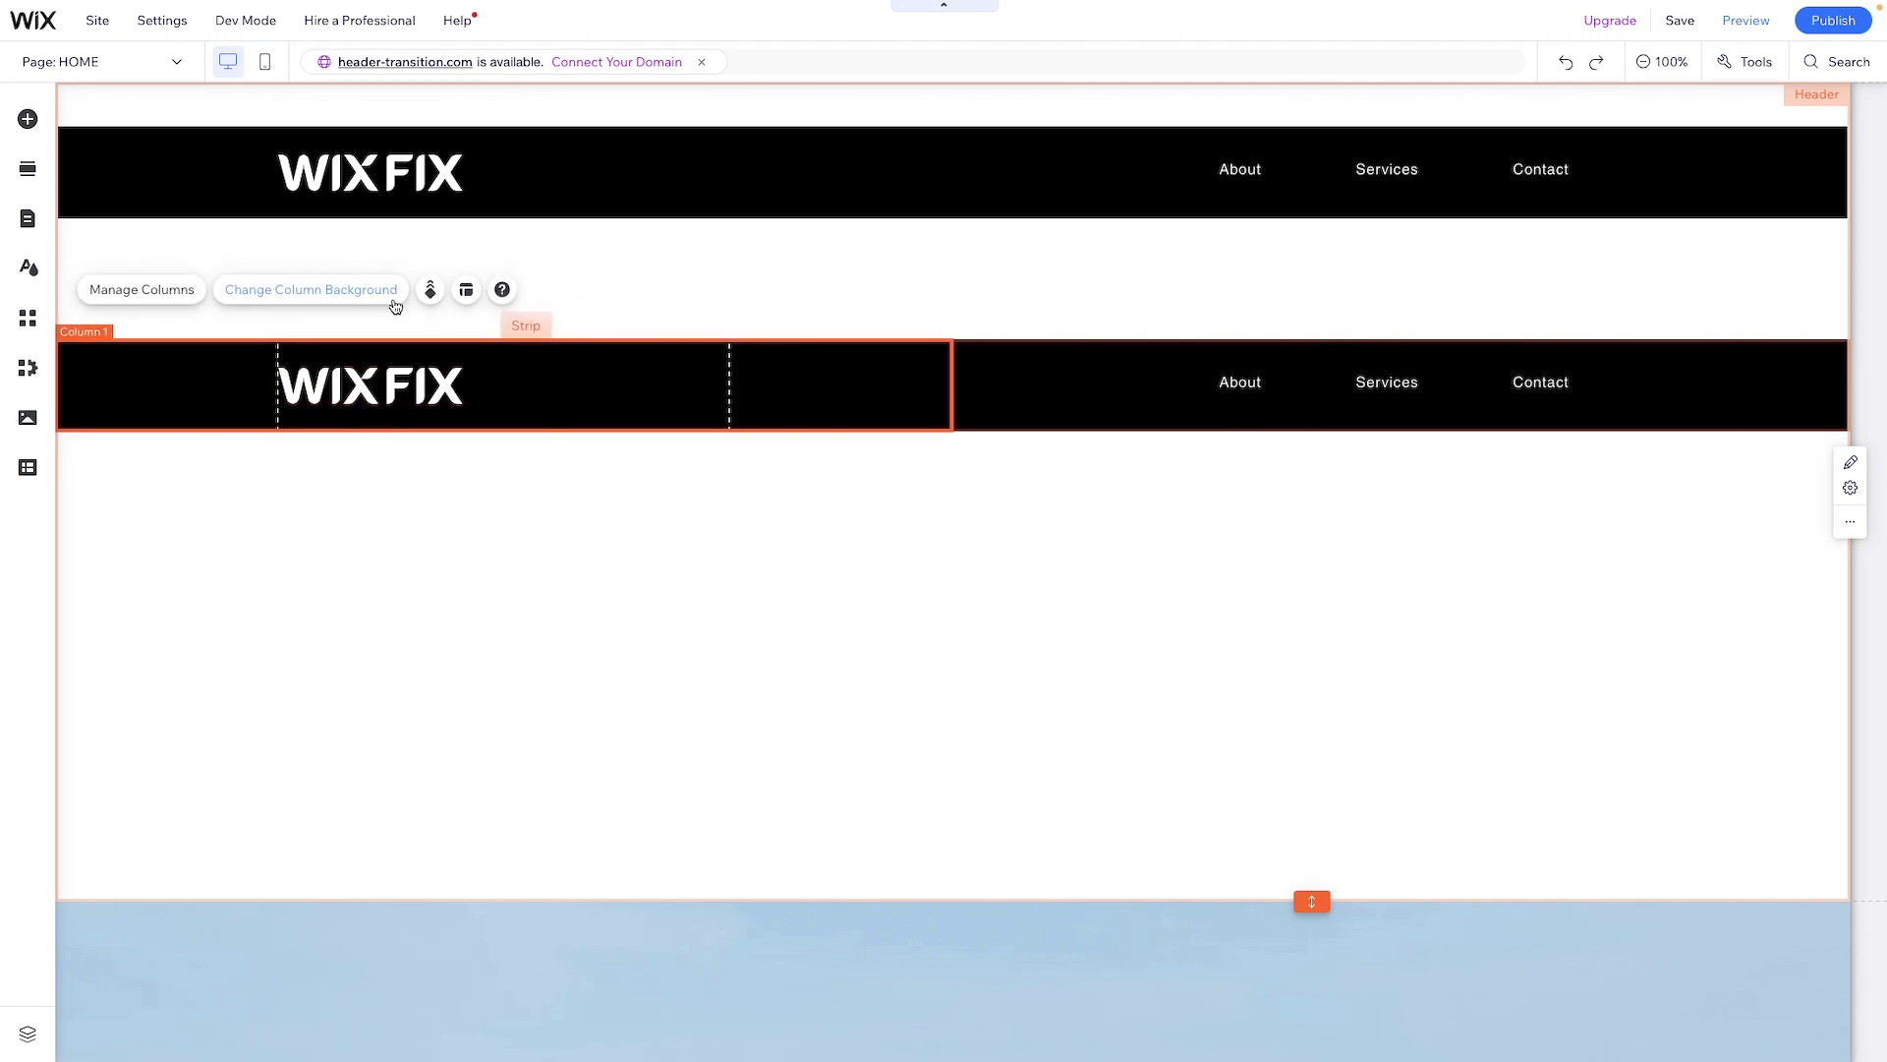
click(298, 289)
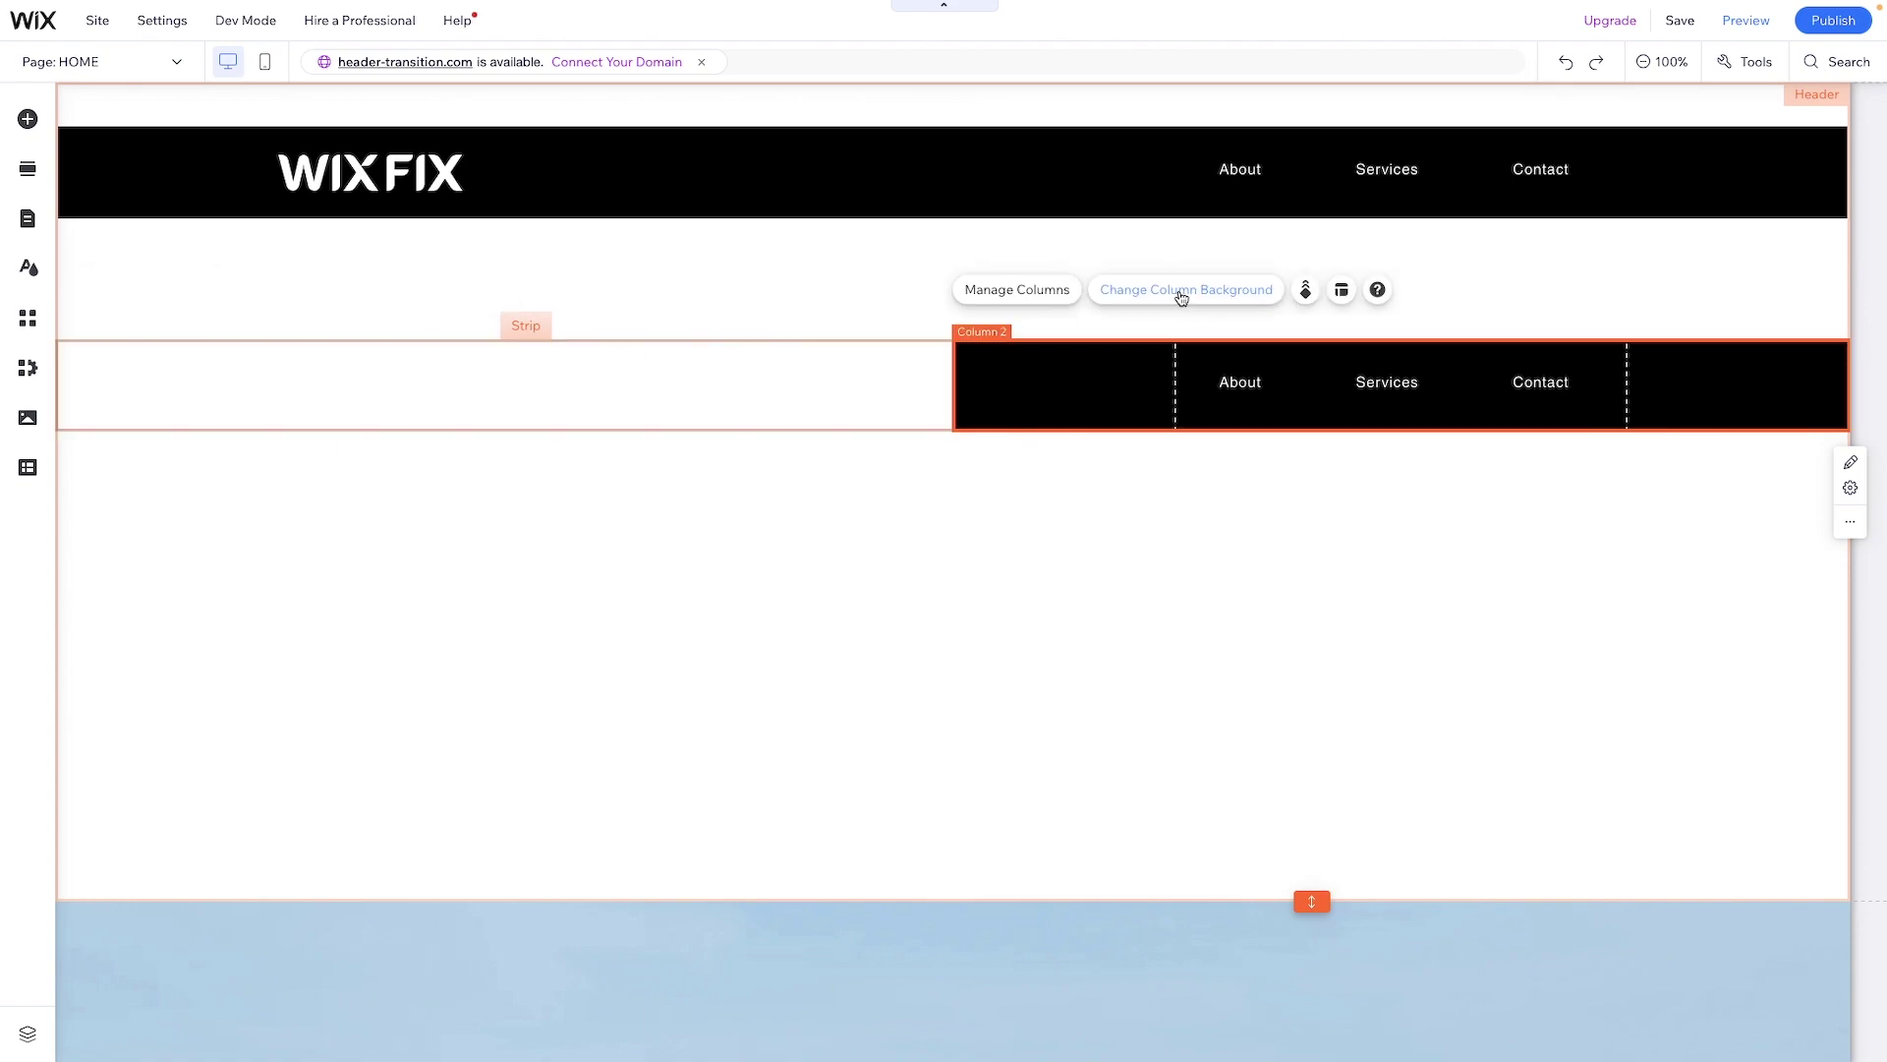
click(1183, 289)
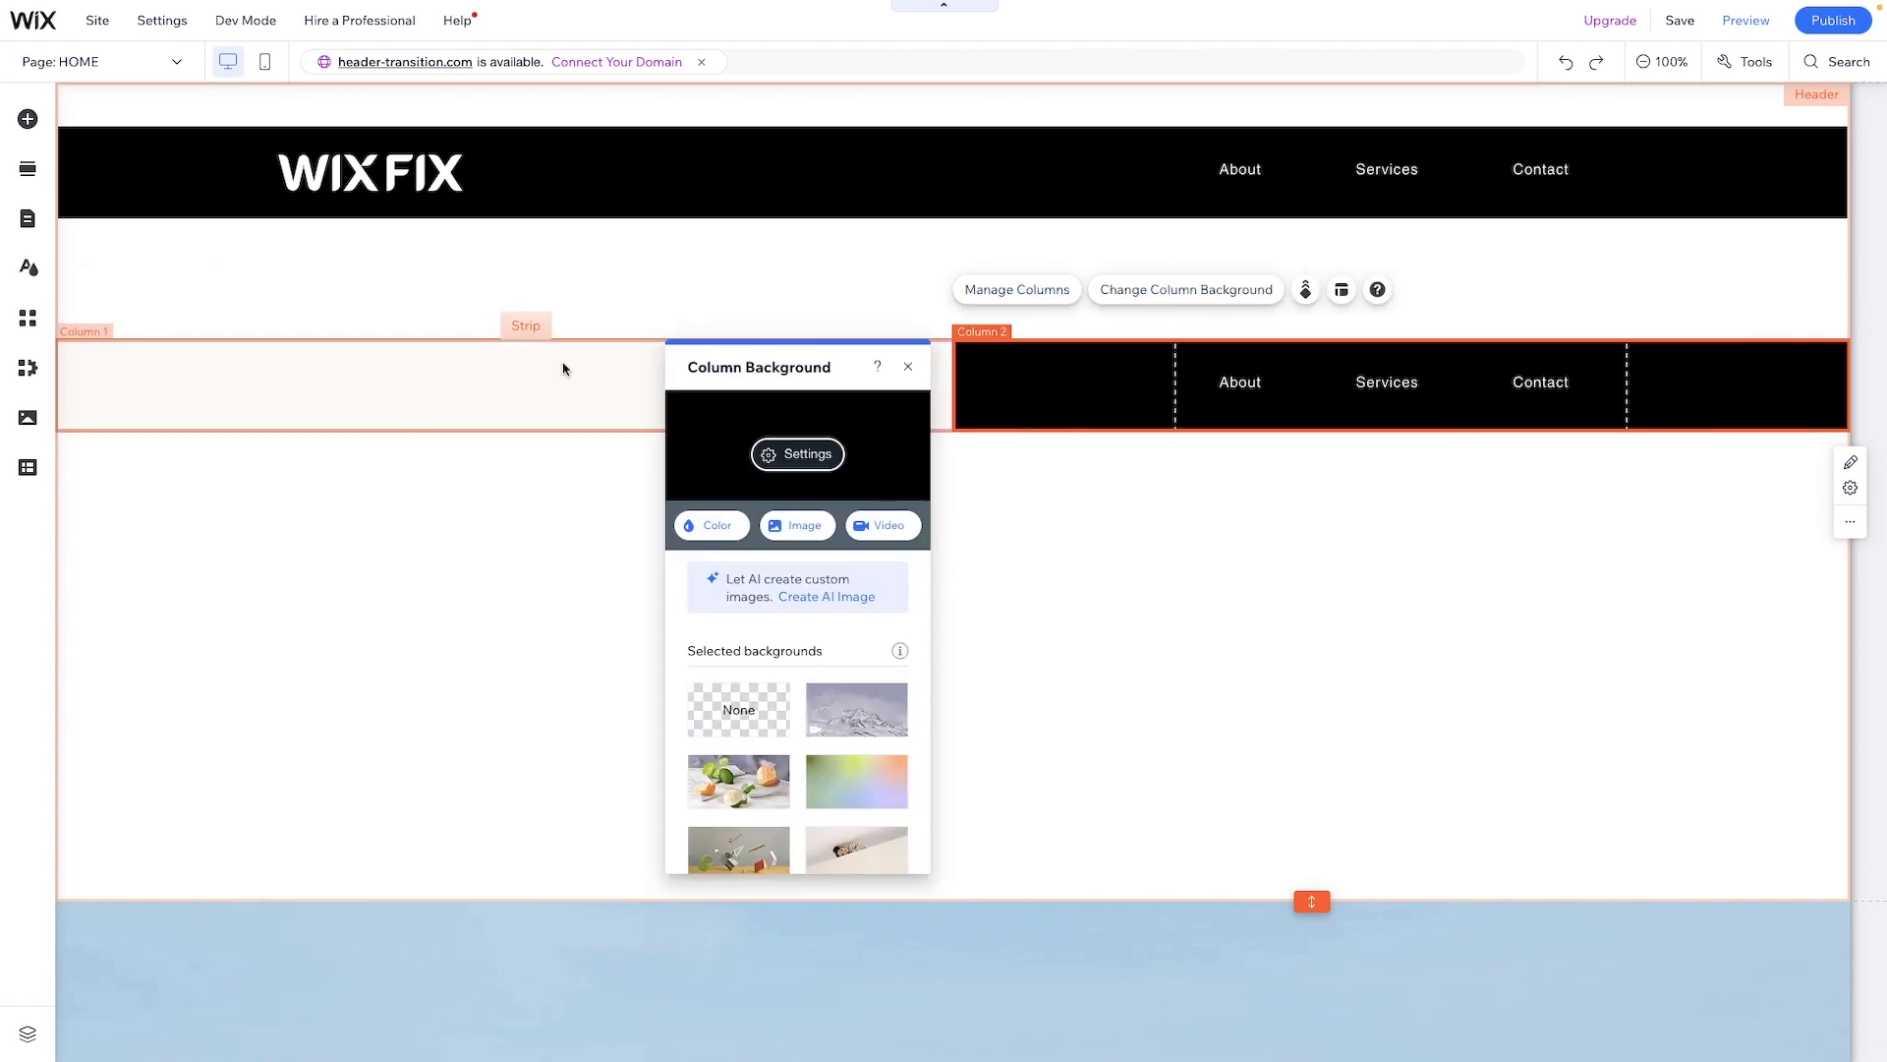
click(708, 522)
click(745, 677)
Change the WIX FIX logo in the white strip to black
click(1266, 383)
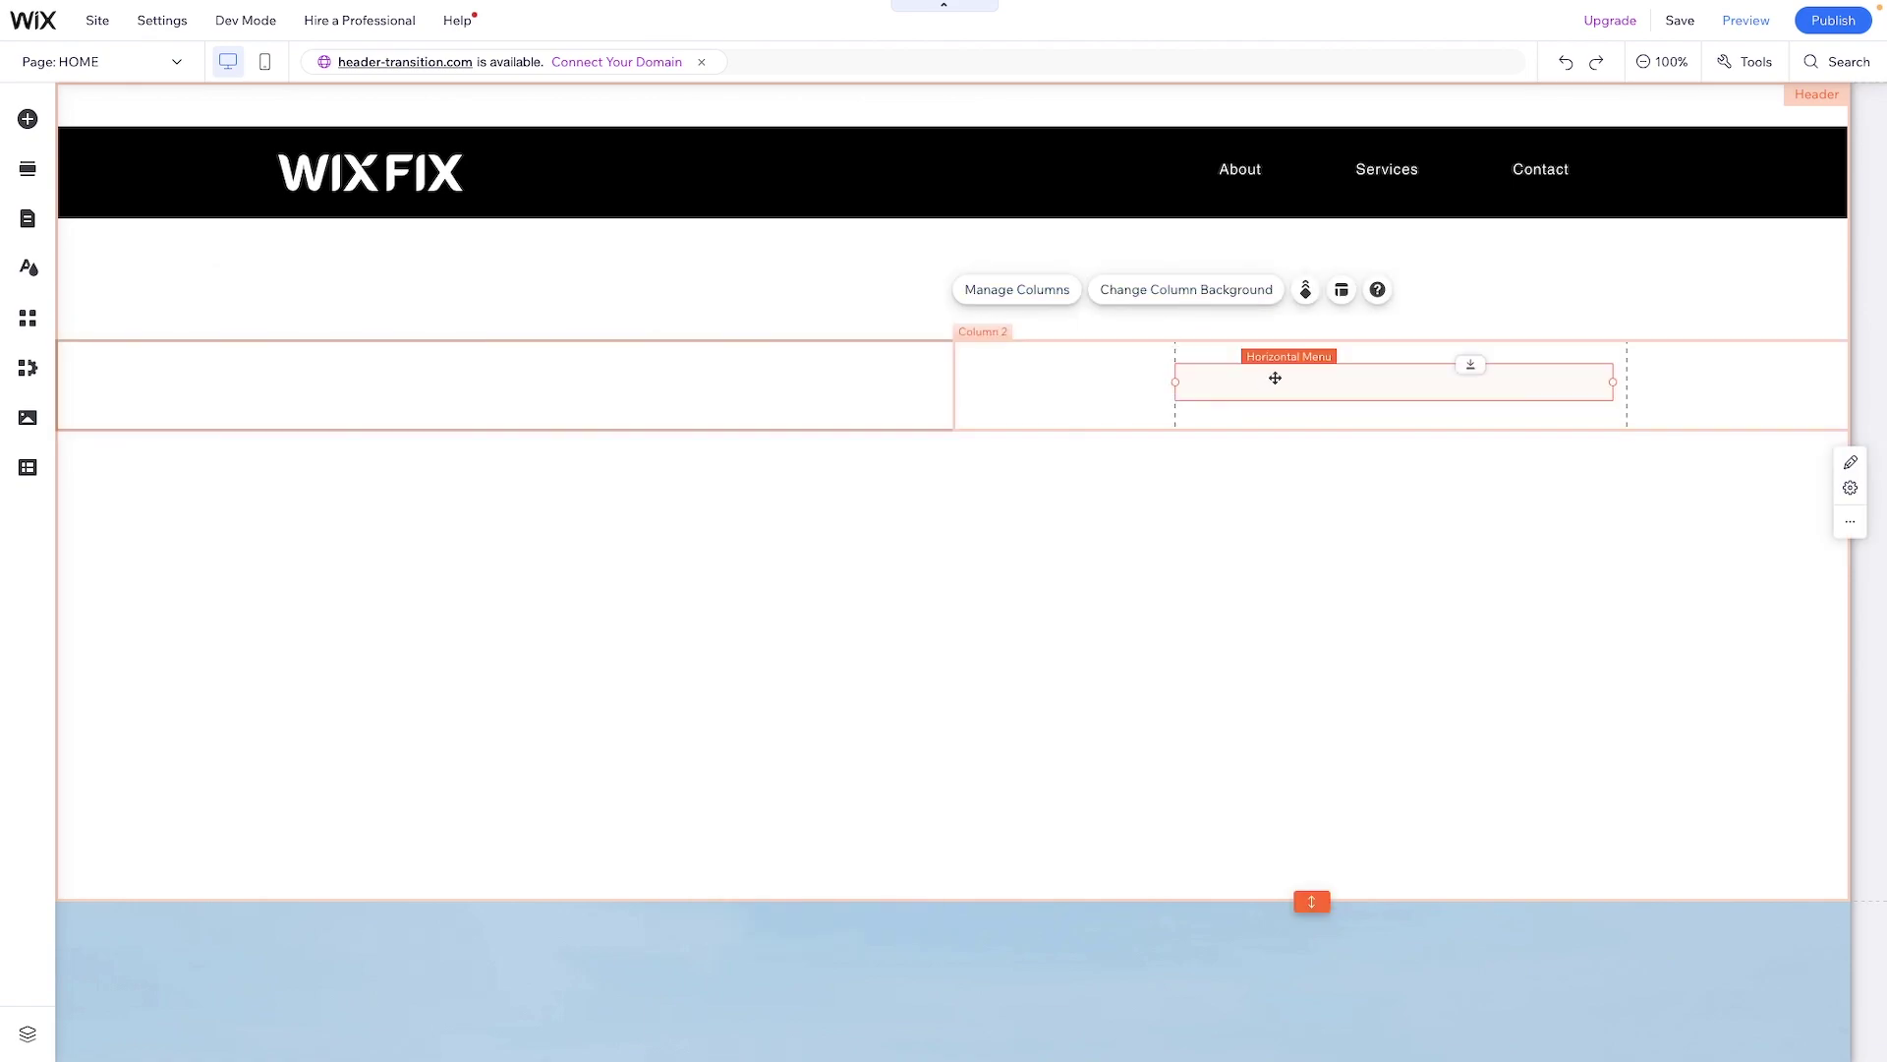
click(1463, 326)
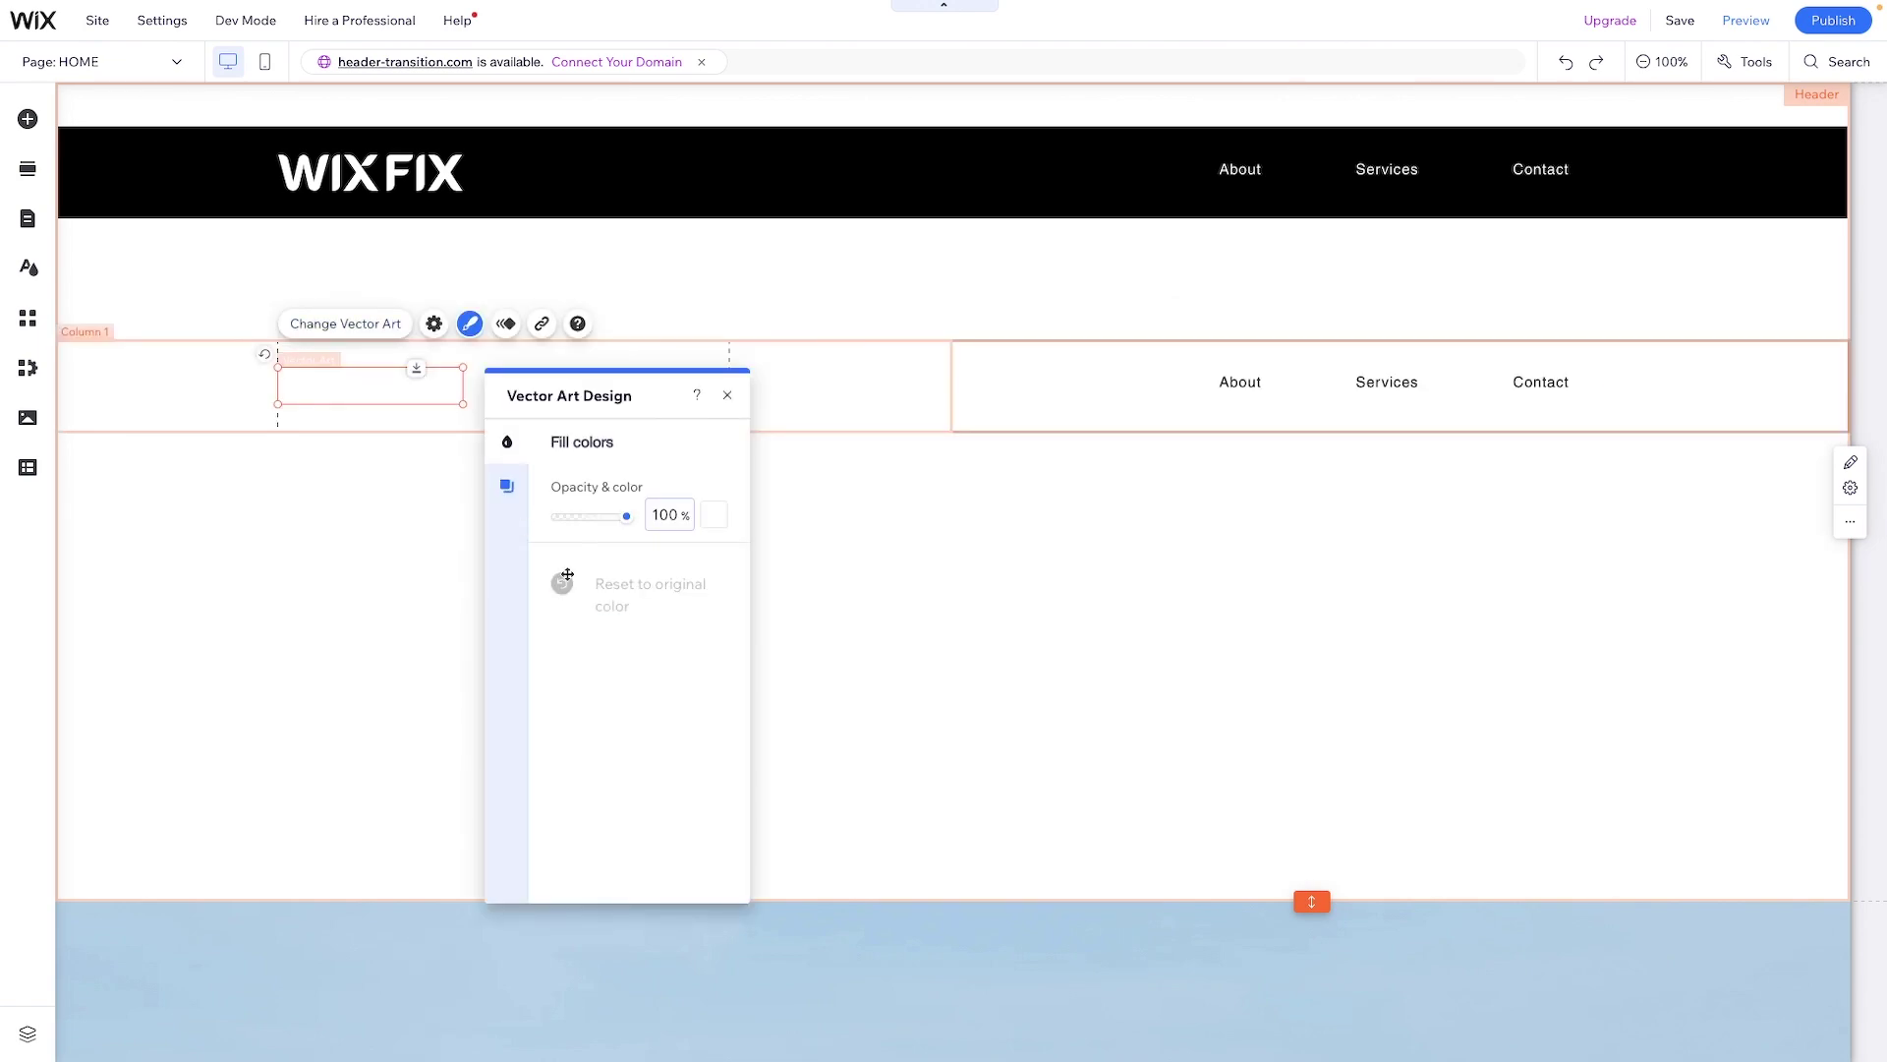
click(714, 514)
click(657, 540)
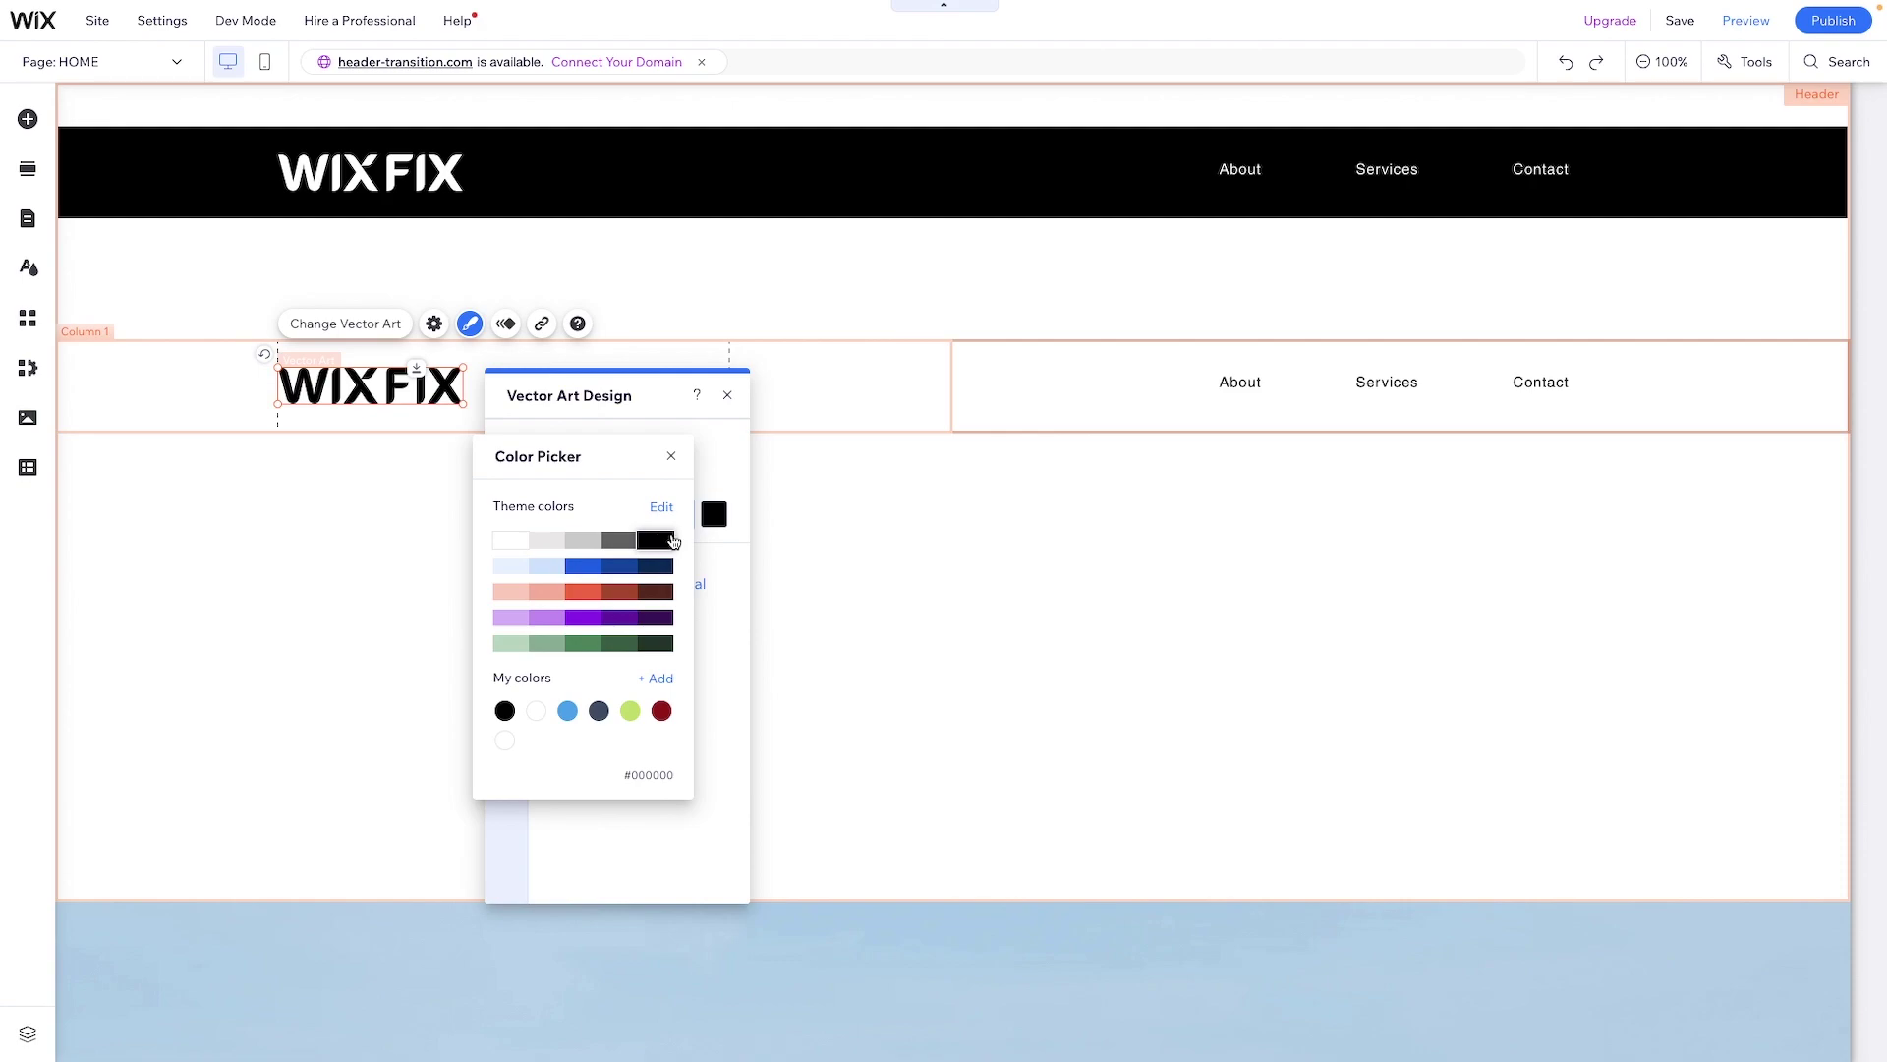
click(1062, 540)
click(966, 393)
click(733, 194)
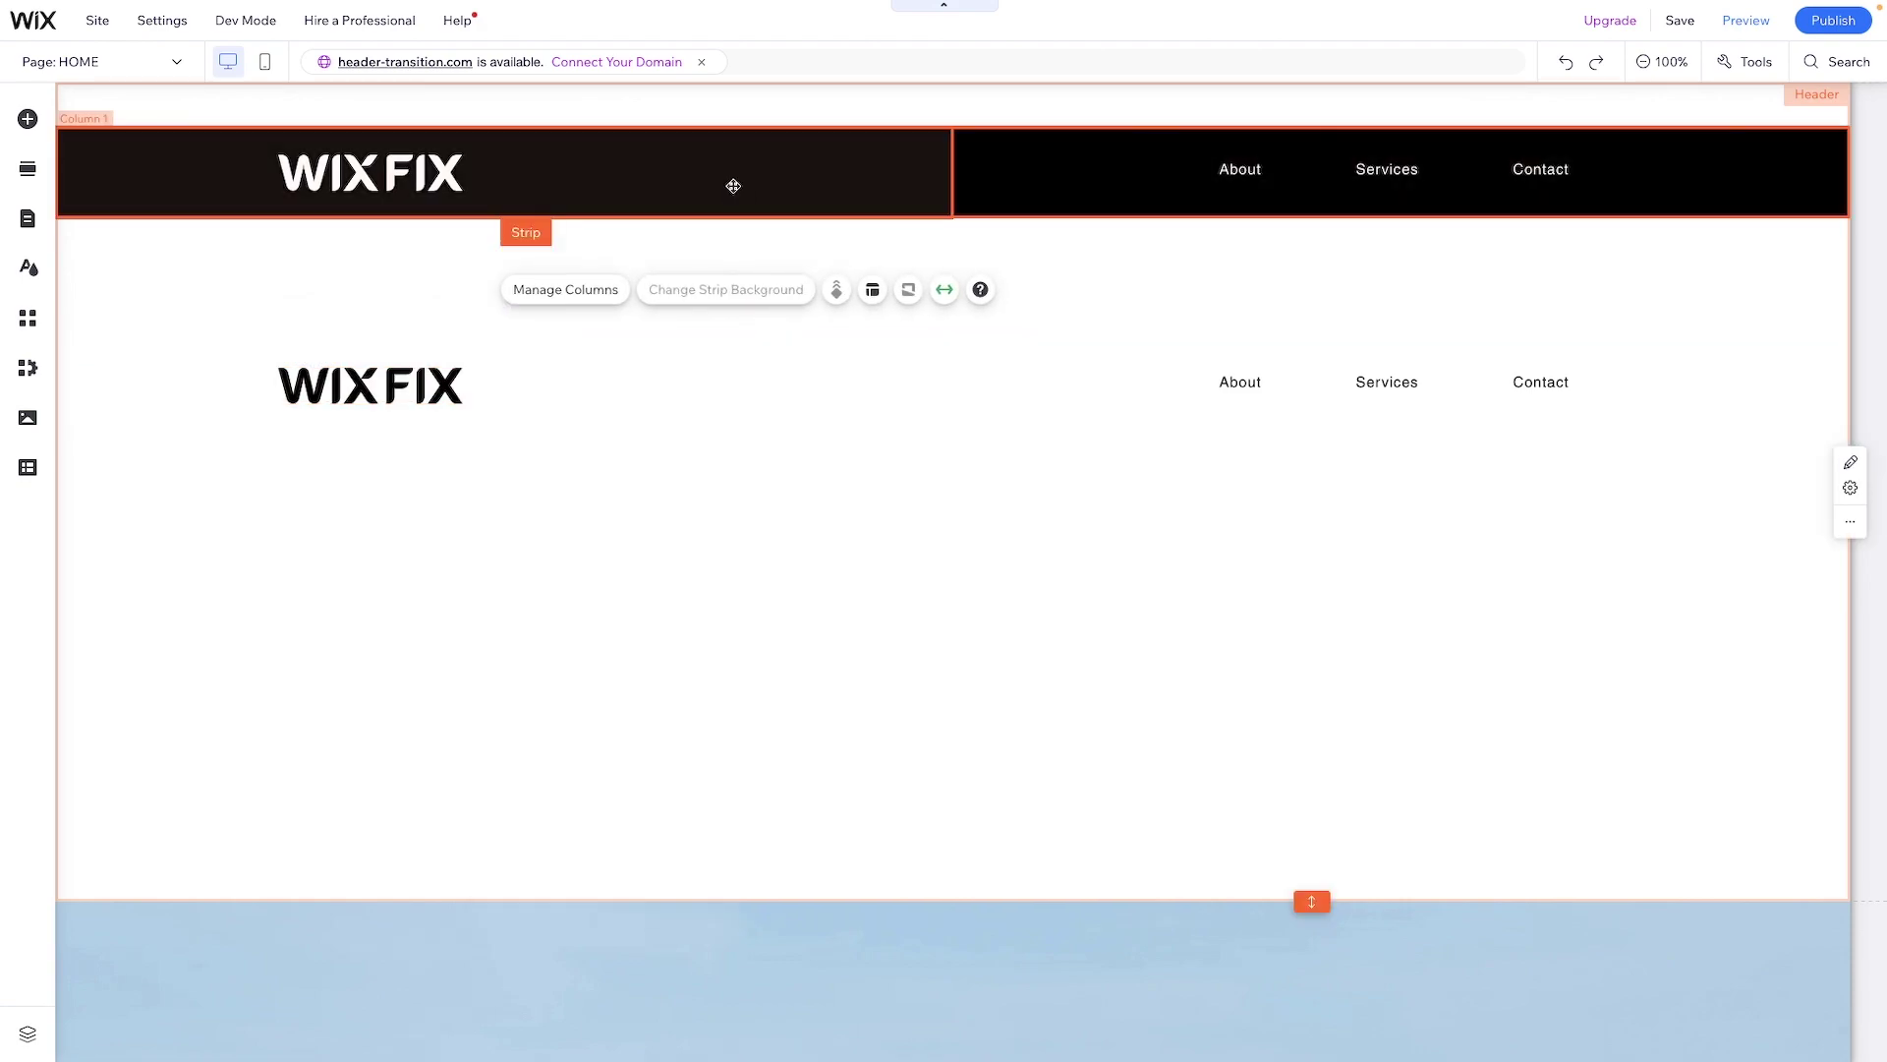
click(777, 371)
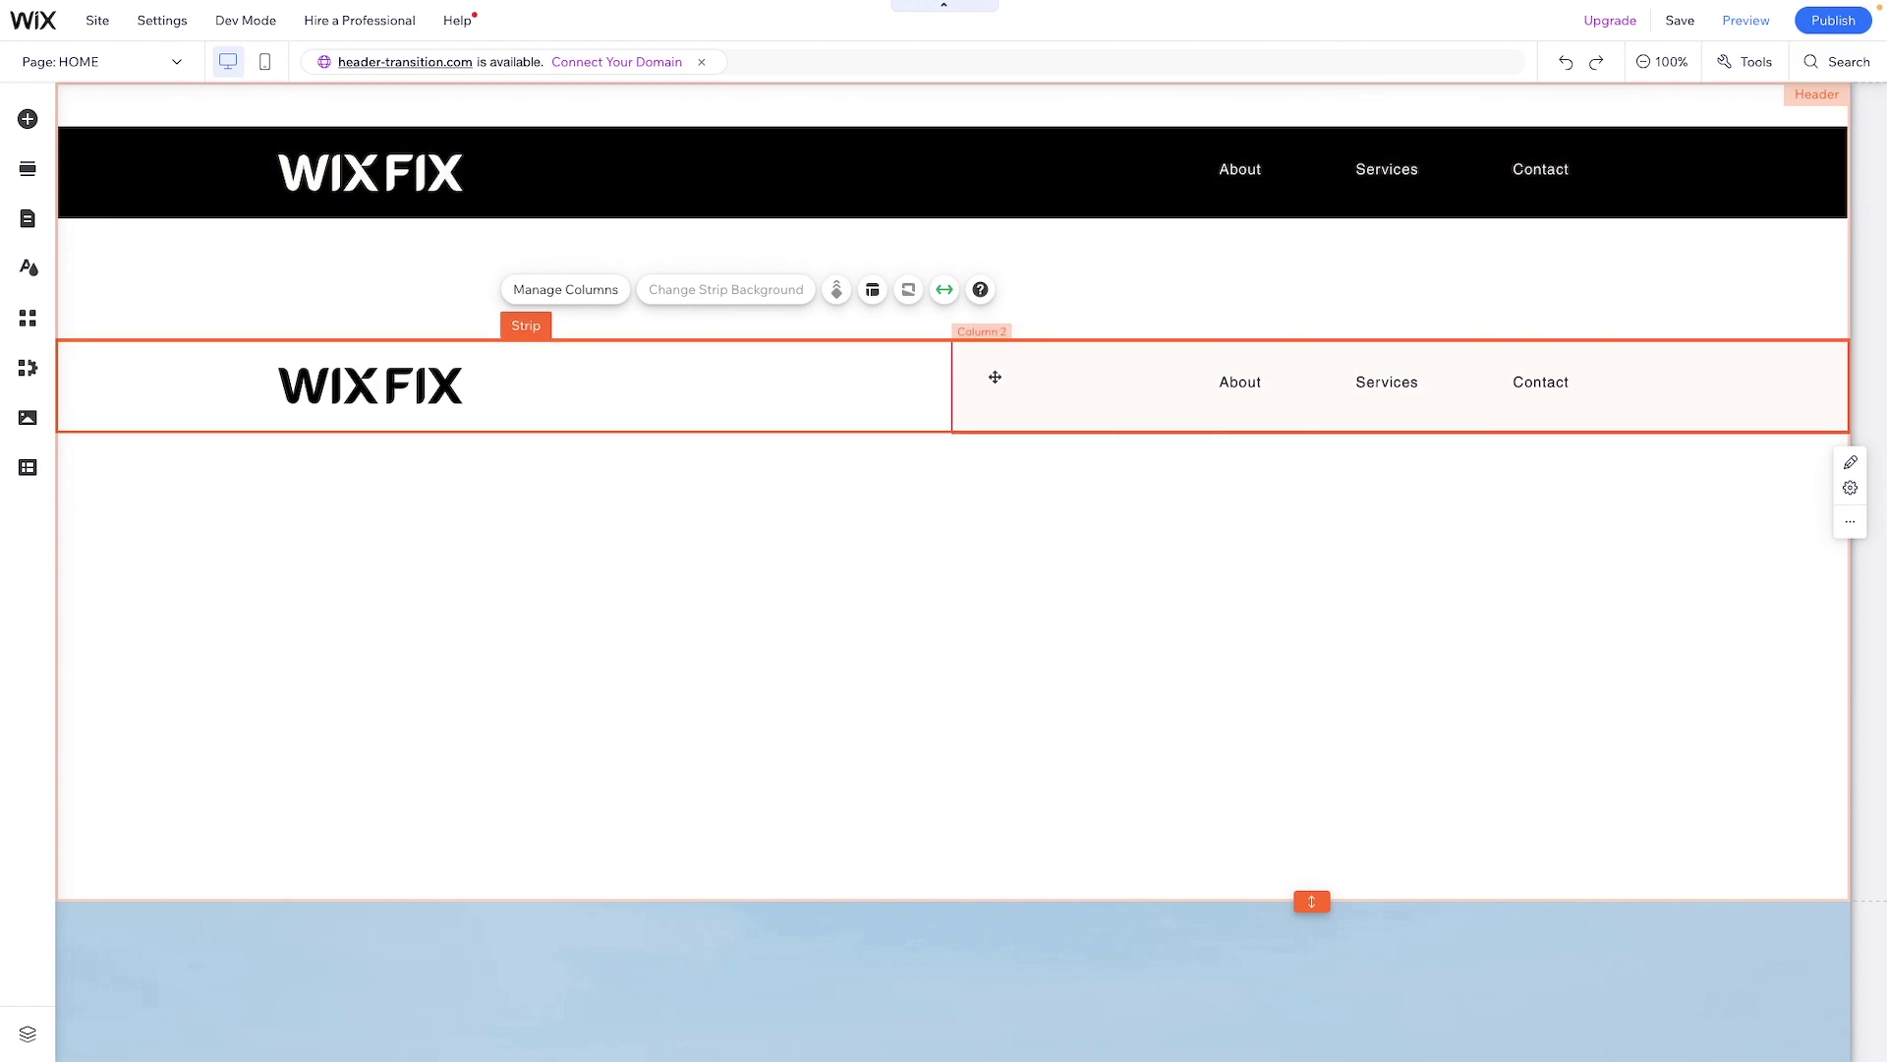
Move the black strip to the top of the header and the white strip into the header below it
drag(932, 177, 902, 99)
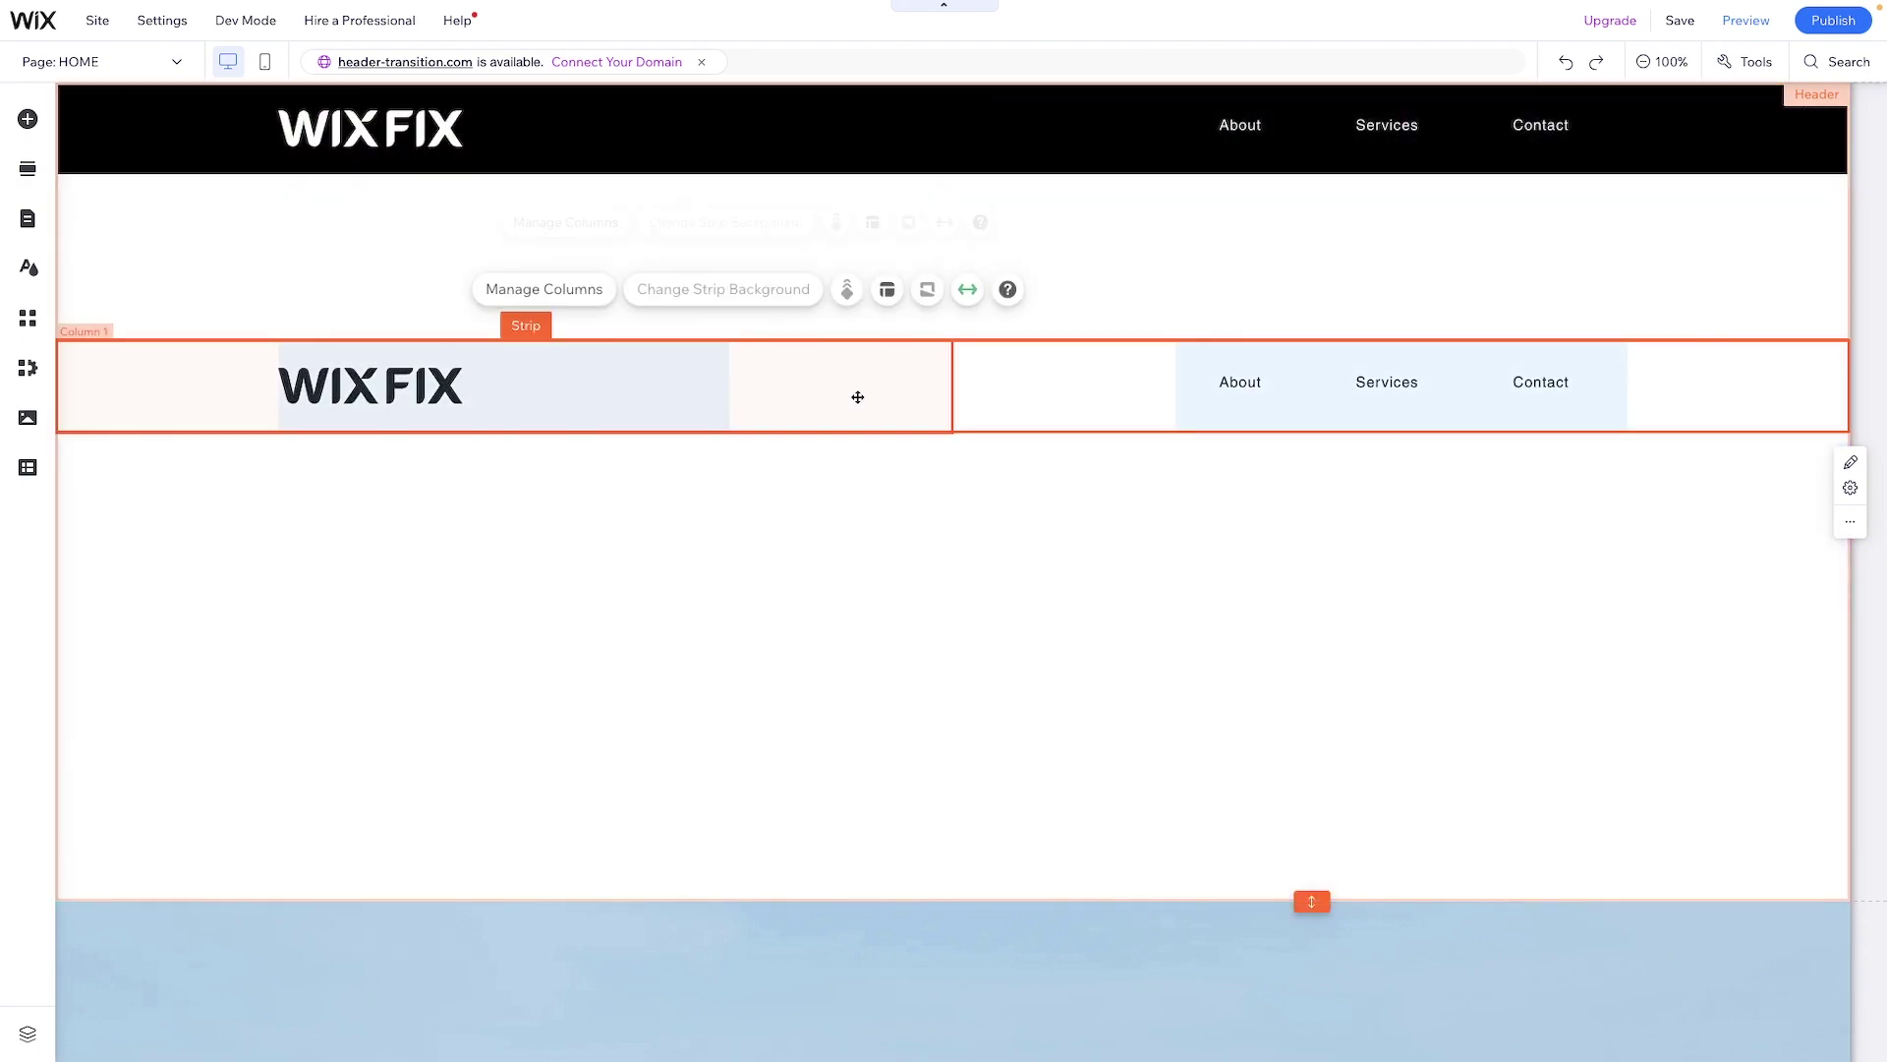
drag(855, 391, 858, 295)
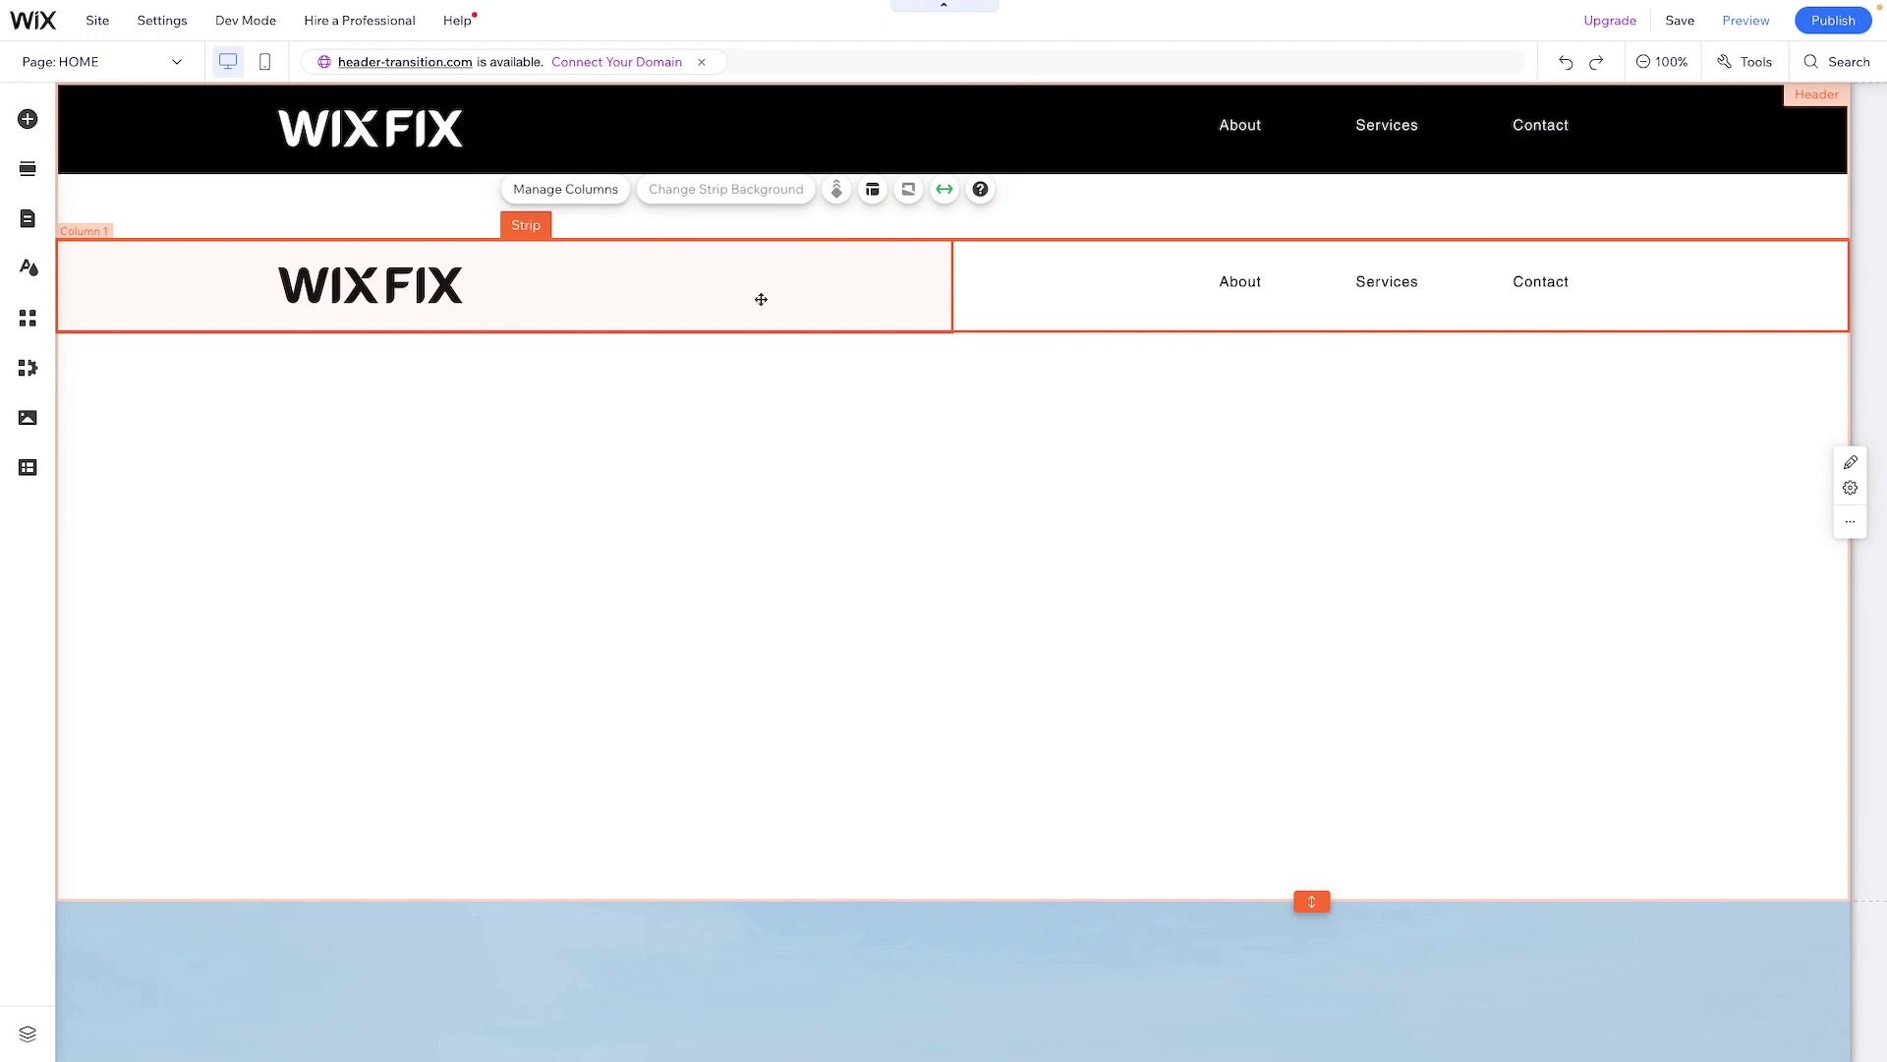
click(931, 131)
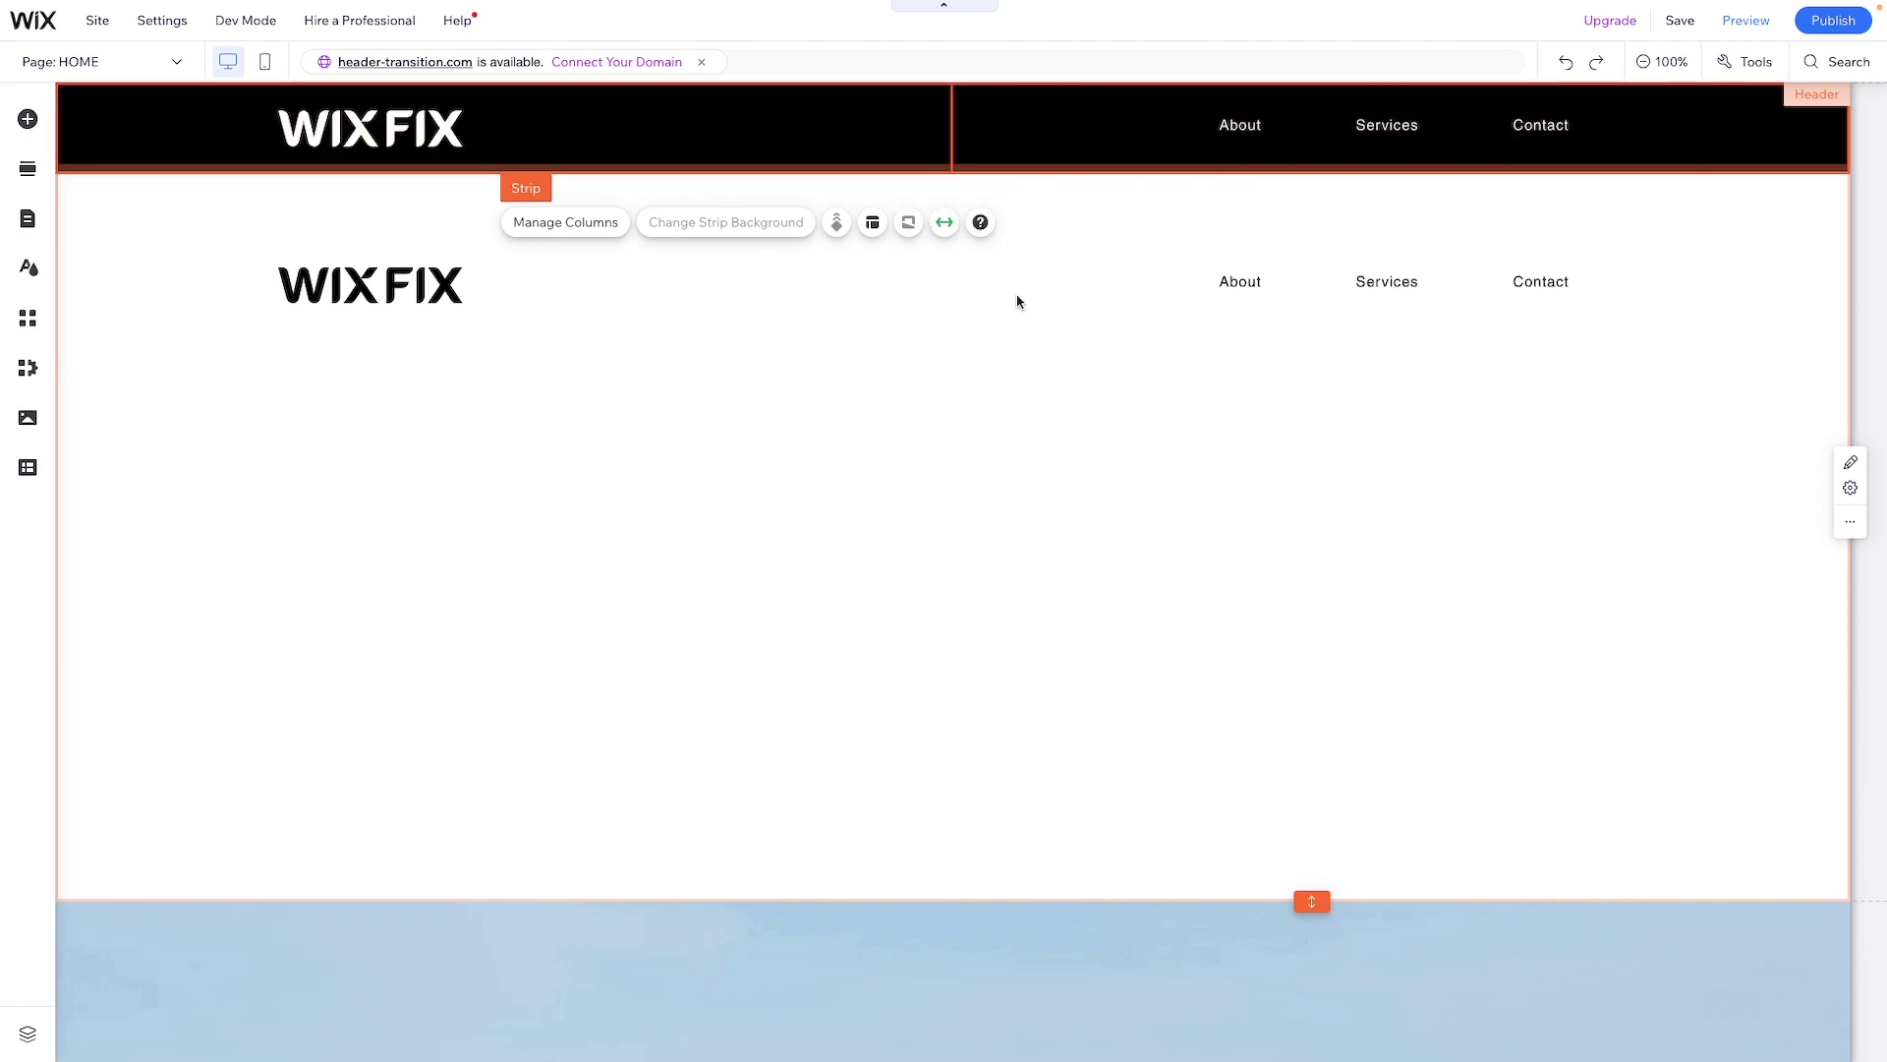
drag(977, 294, 1005, 351)
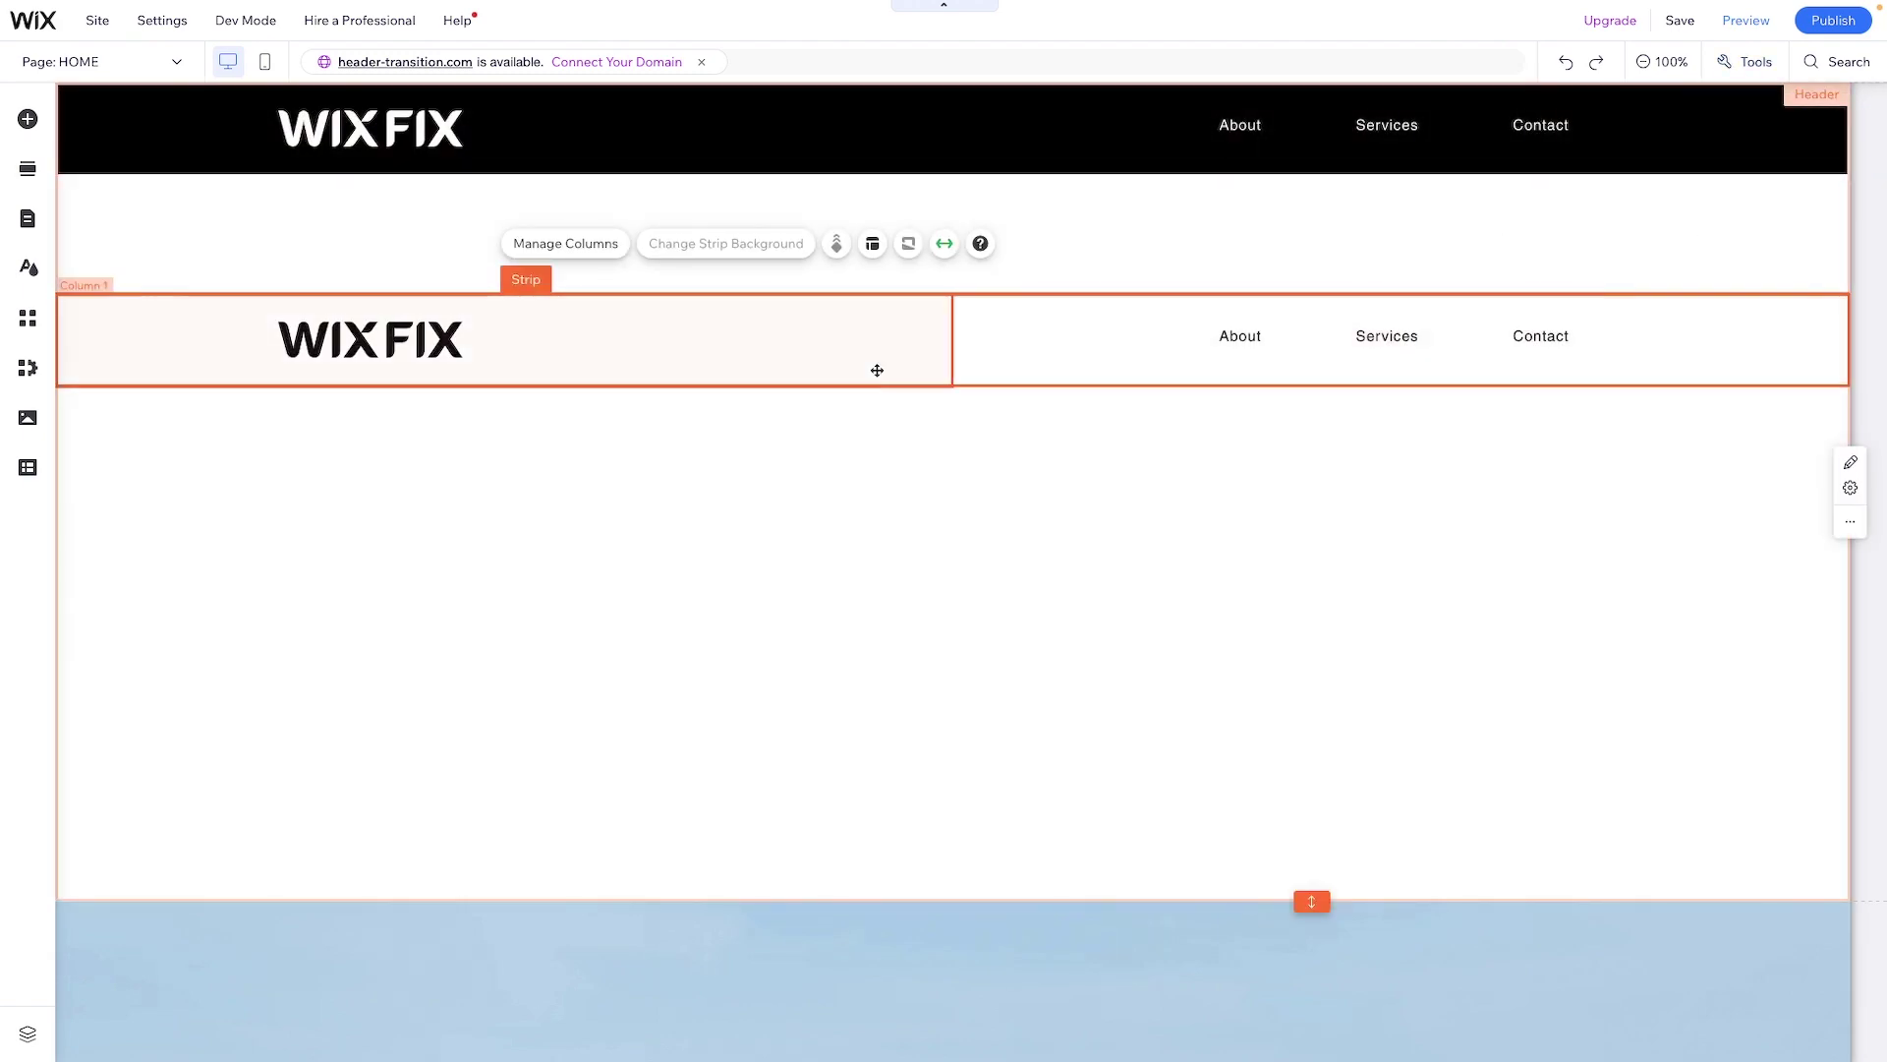
Enable the toolbar and use Align Top to move the white strip to Y 0 in the header
click(1745, 62)
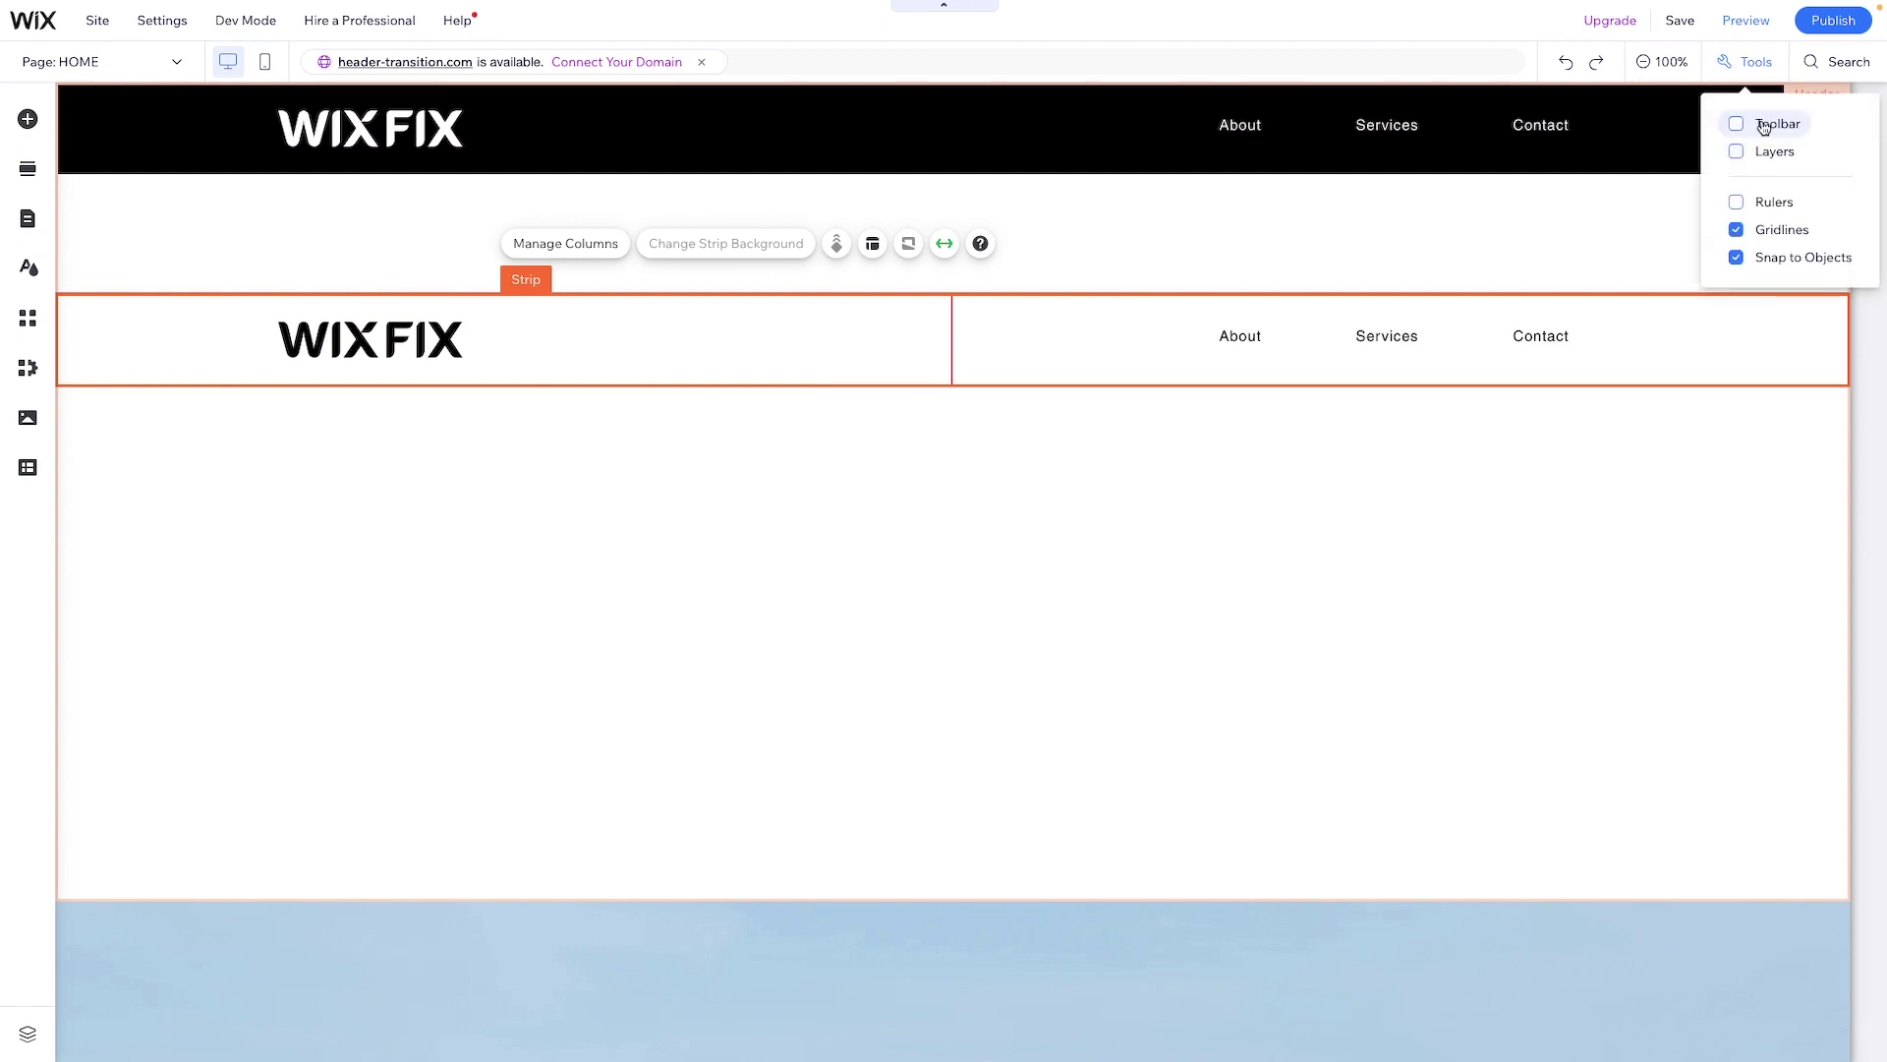
click(1764, 126)
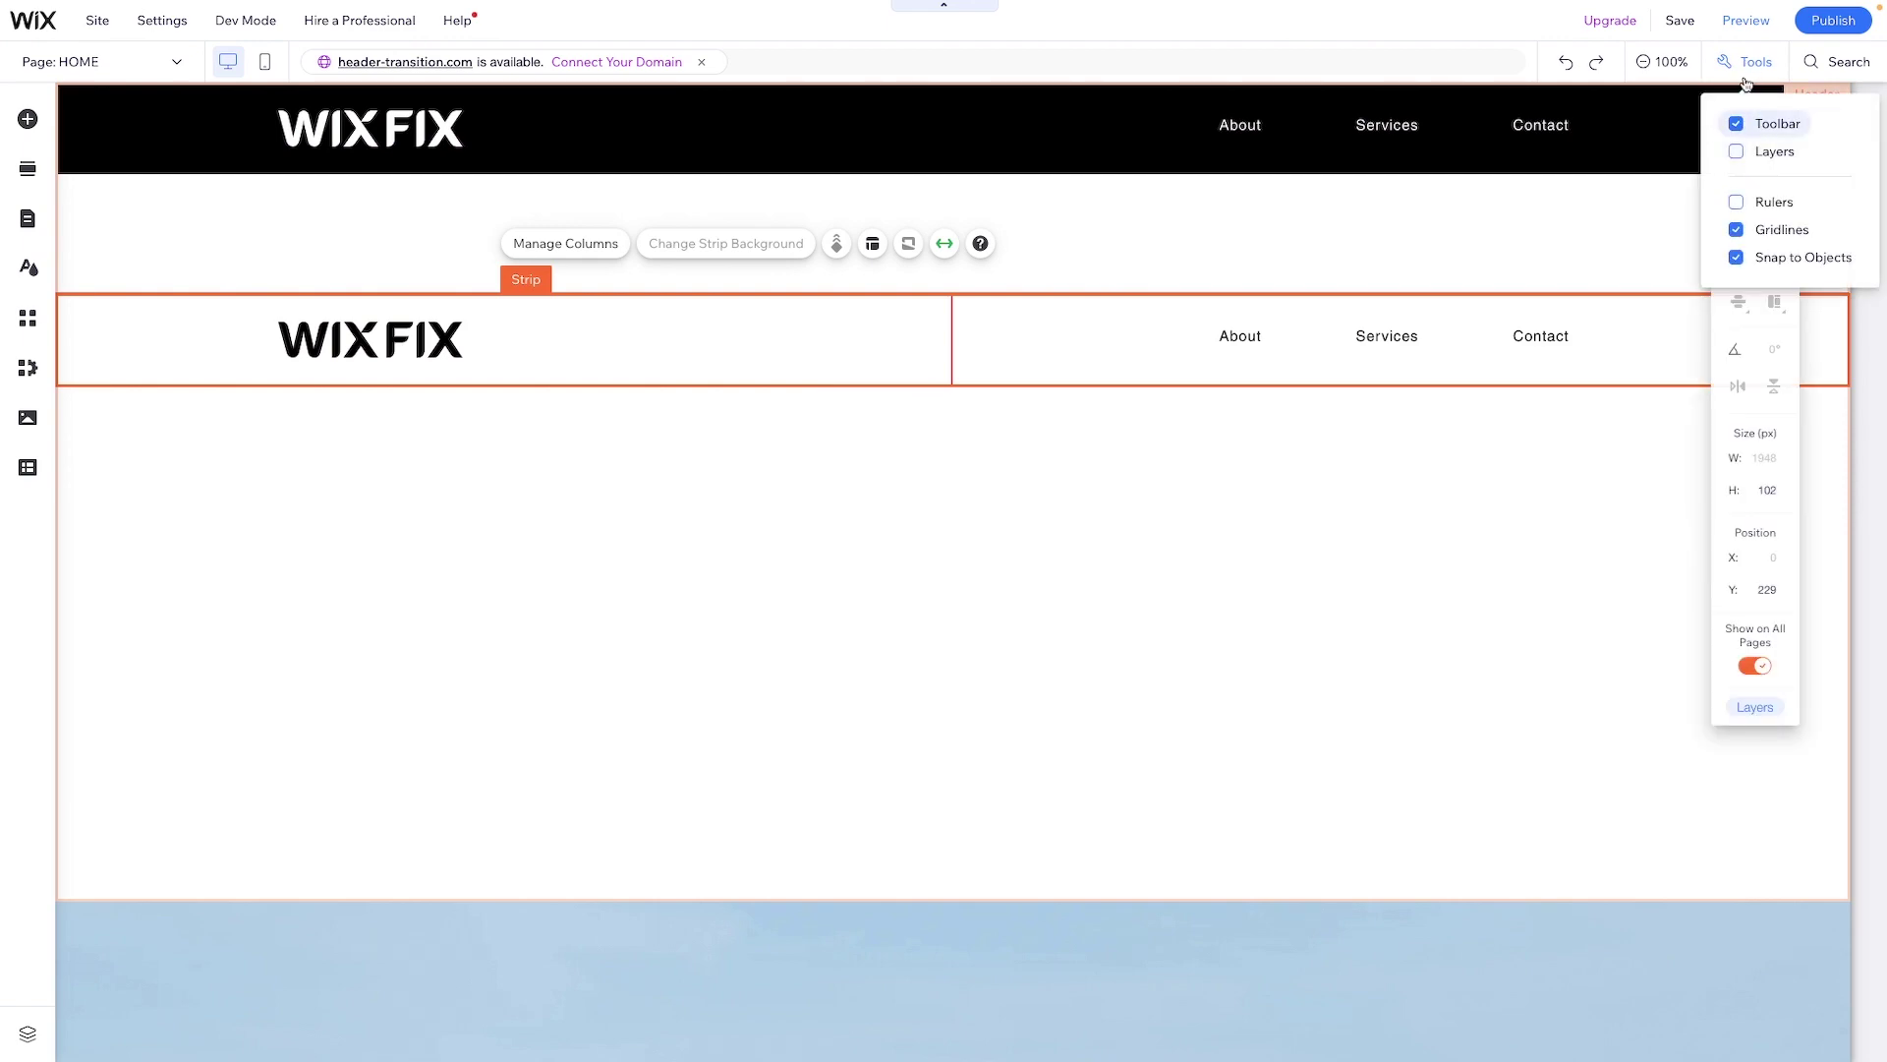
click(1738, 302)
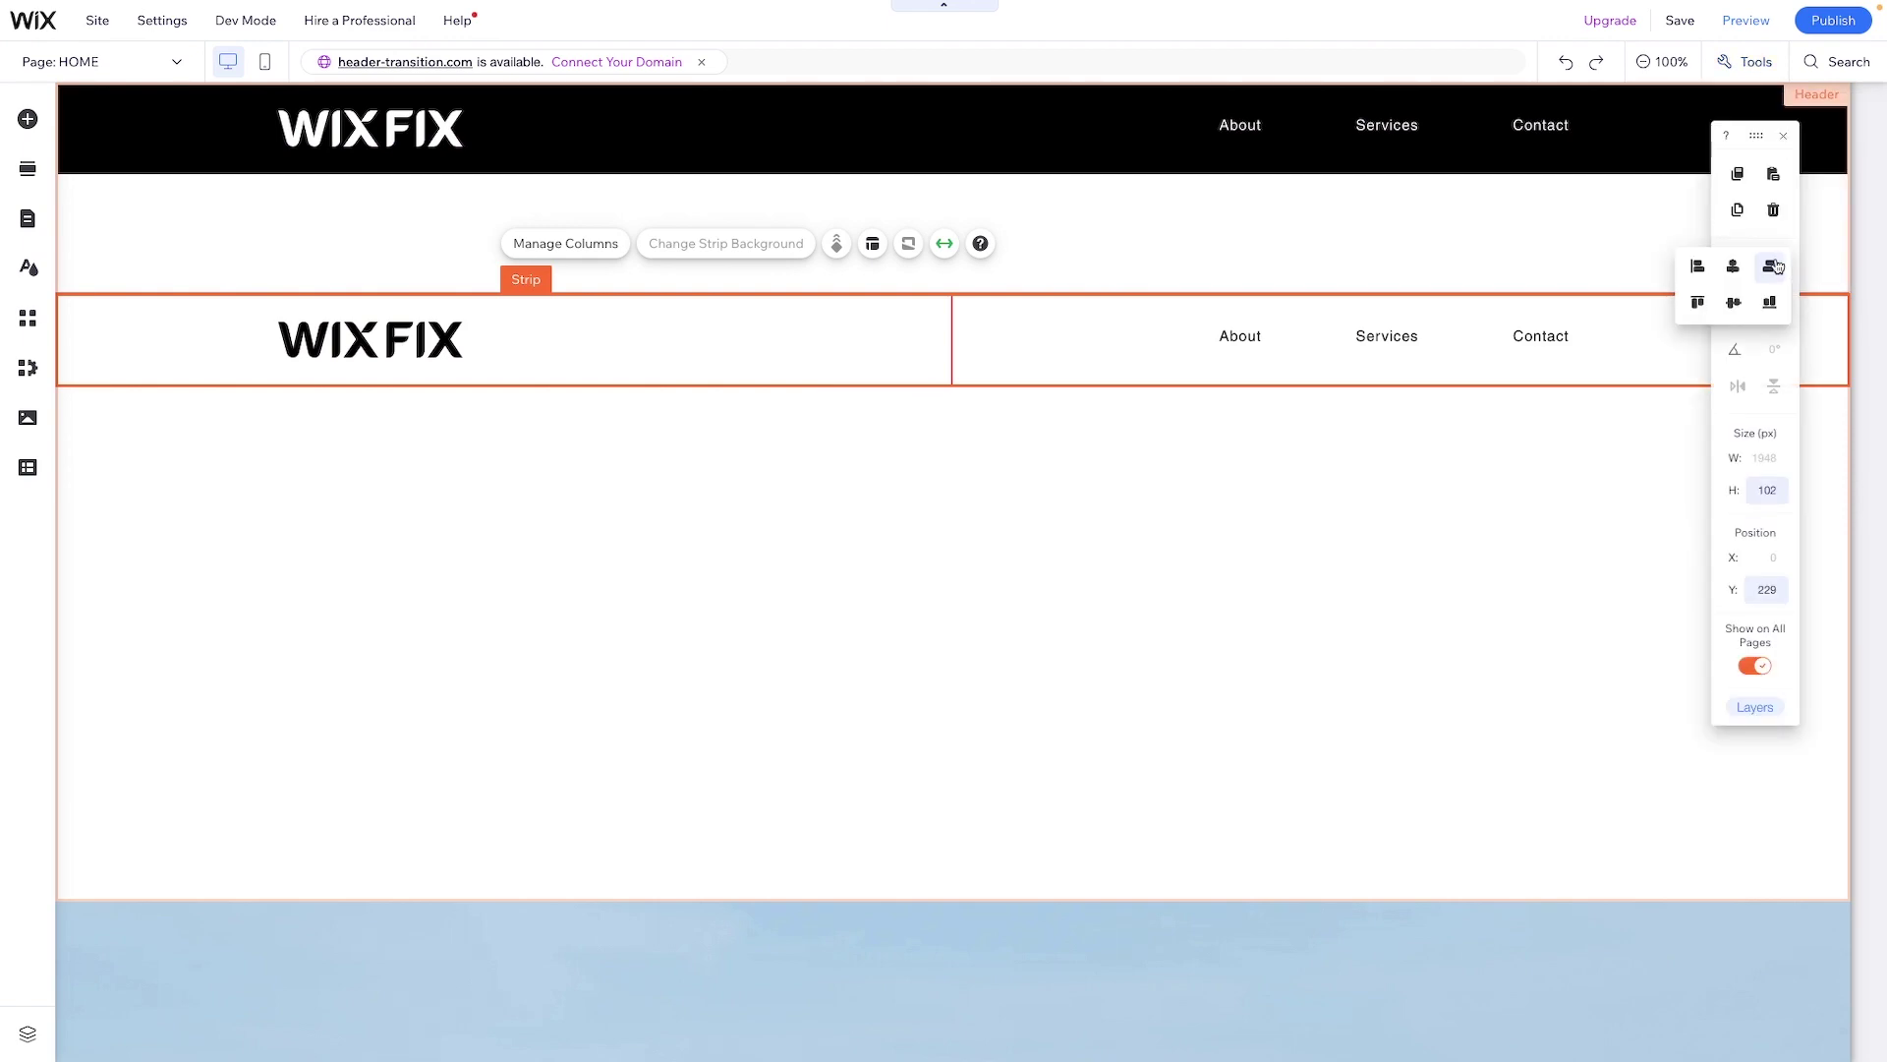
click(1709, 302)
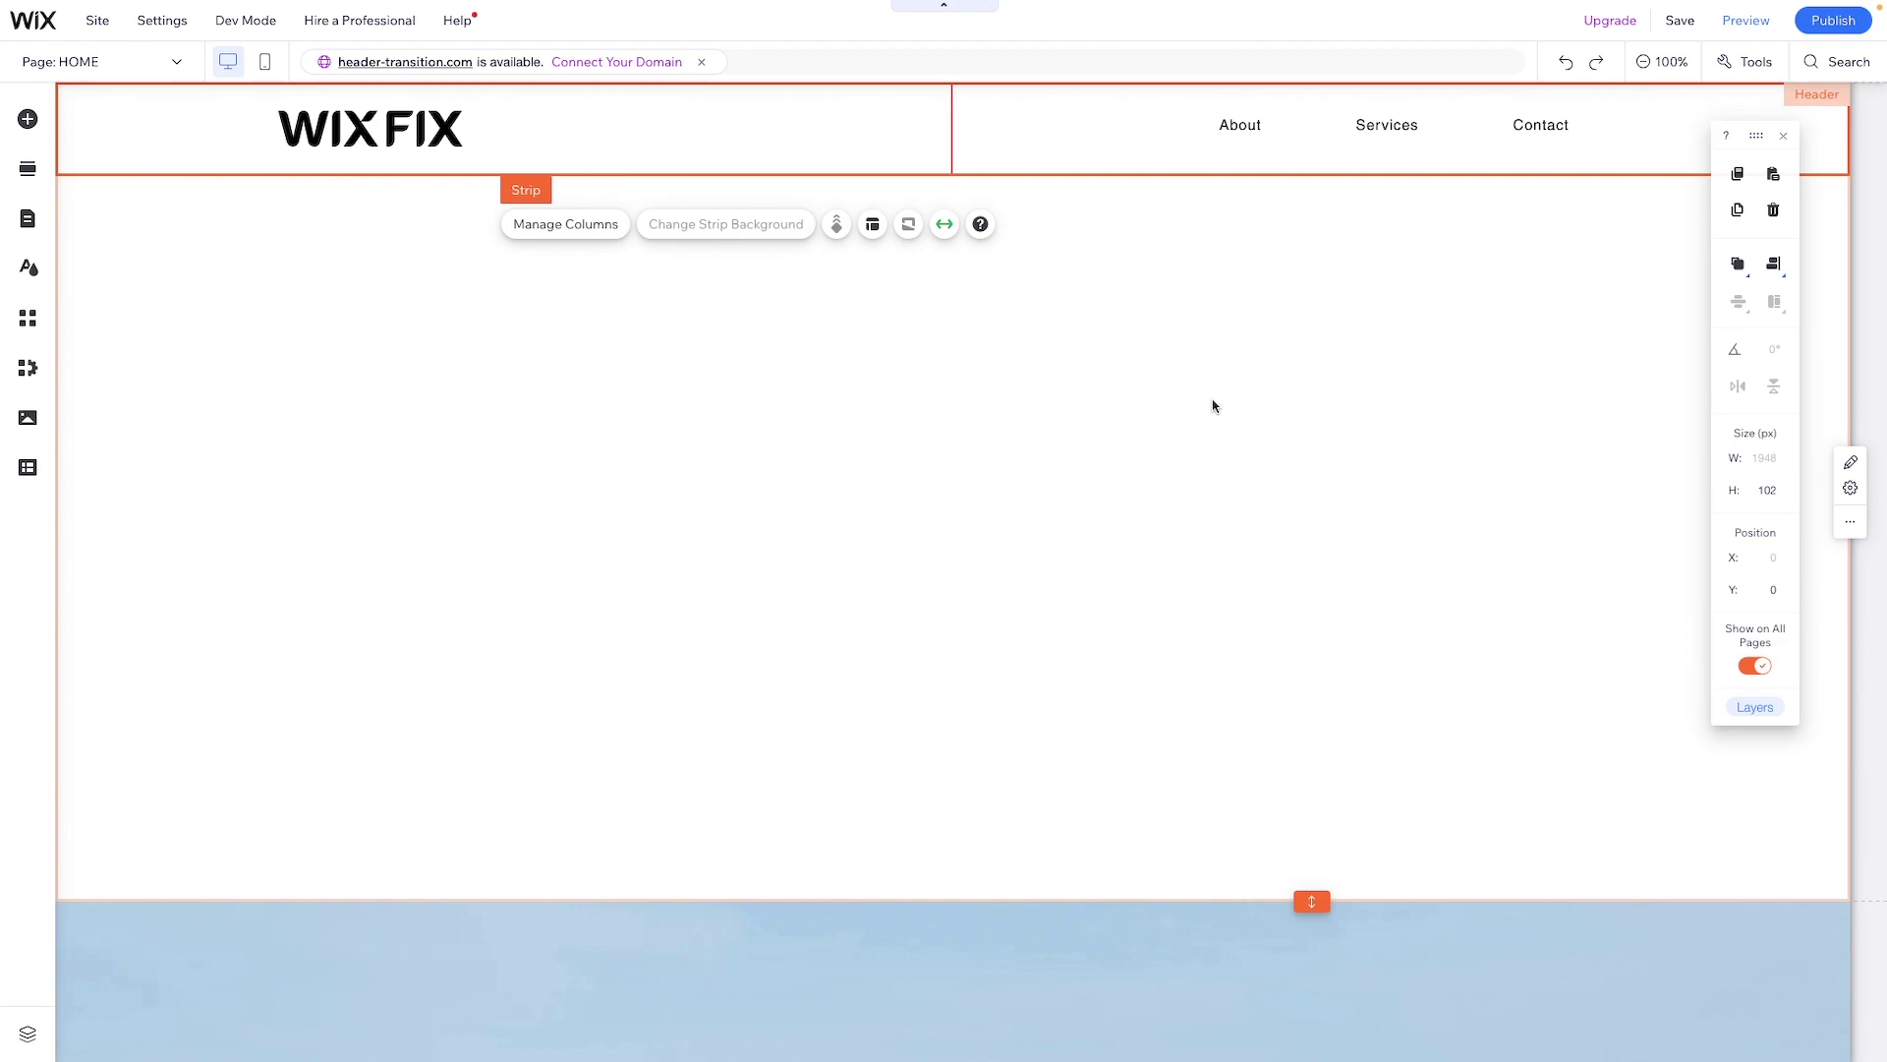
click(1035, 295)
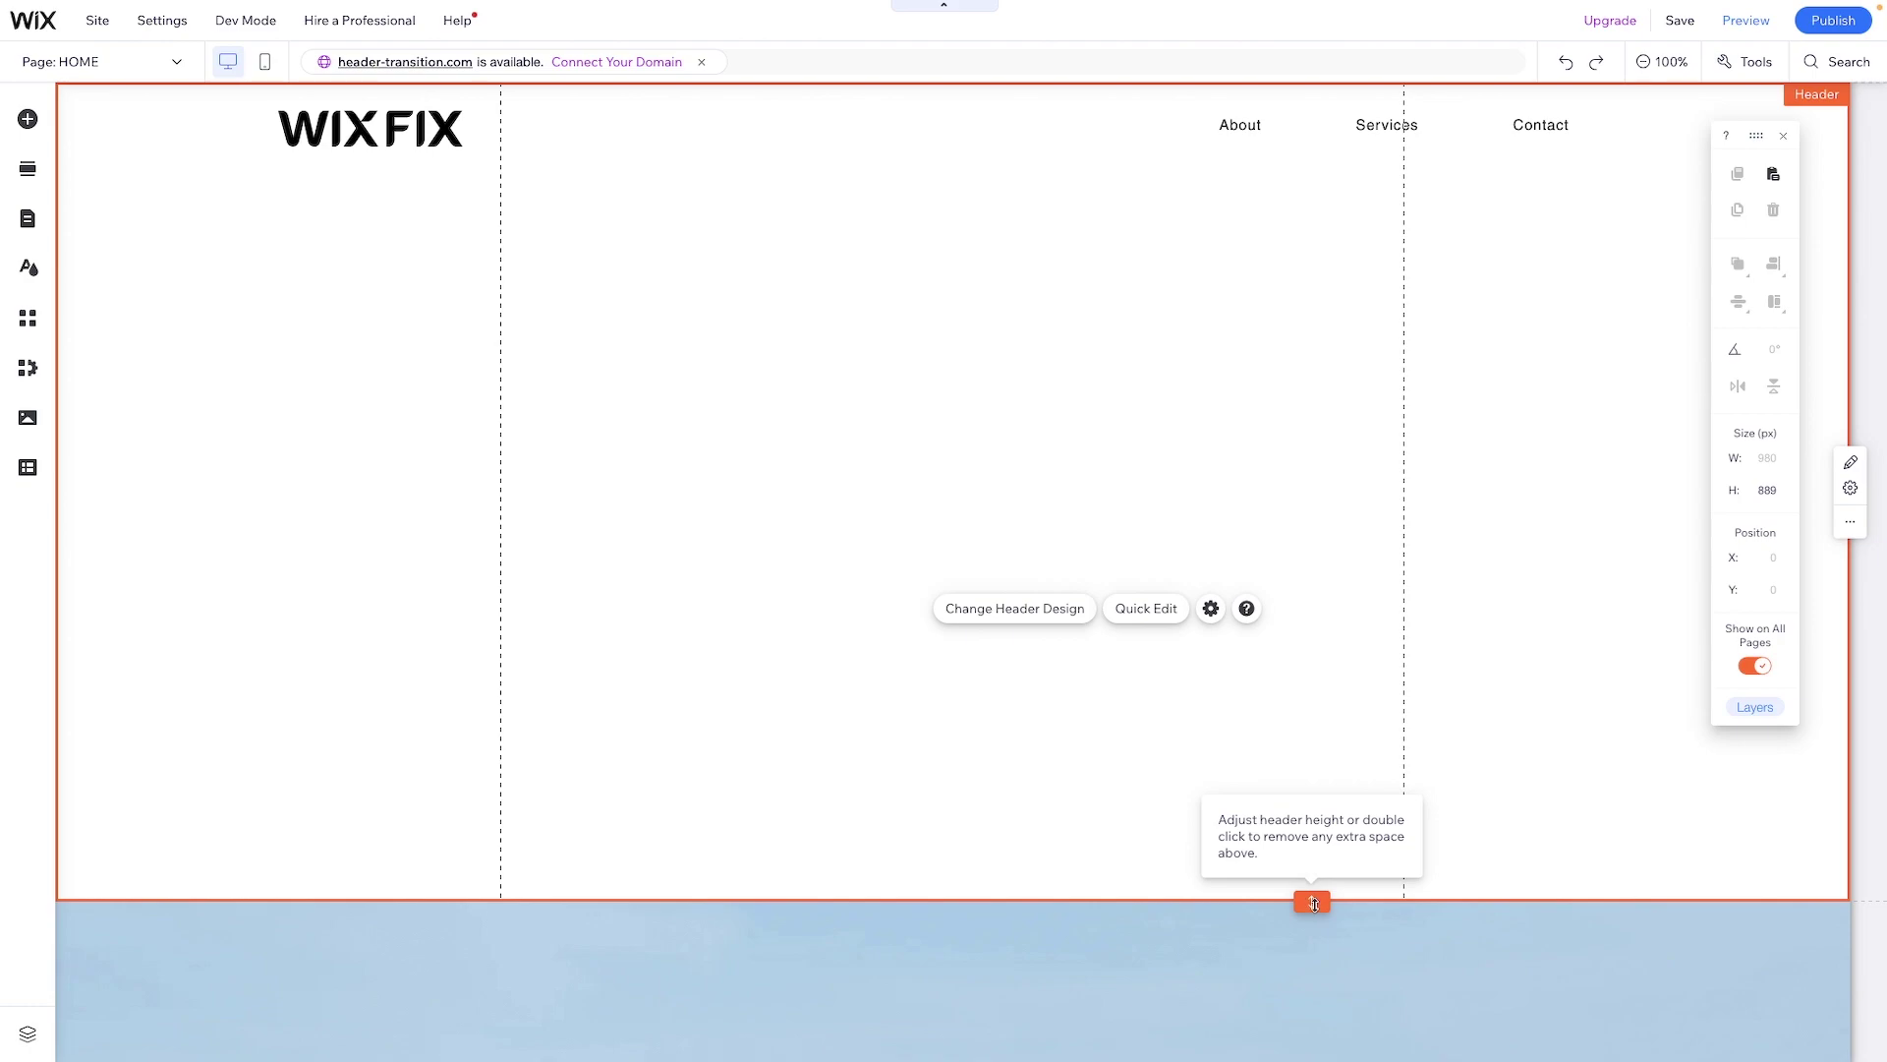
Drag the header's bottom edge up until the header is 102 px tall
drag(1314, 902, 1315, 729)
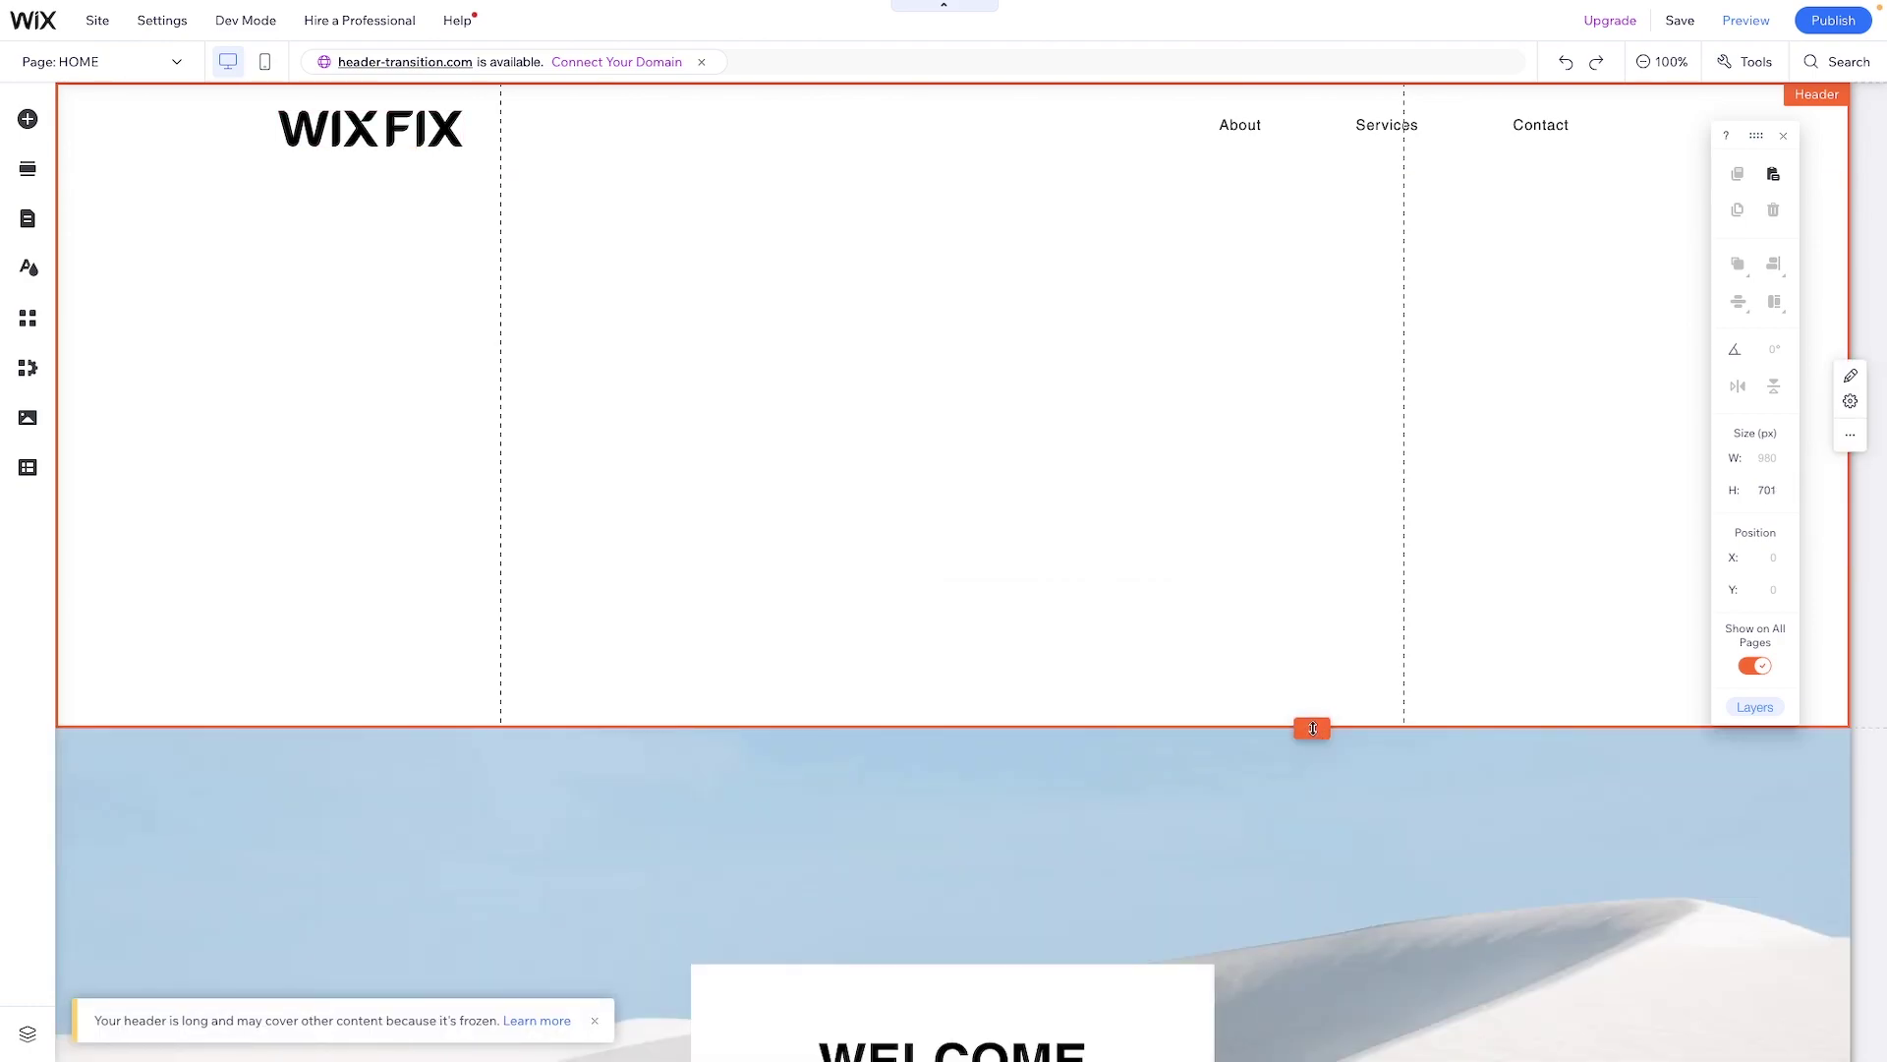
drag(1313, 729, 1312, 175)
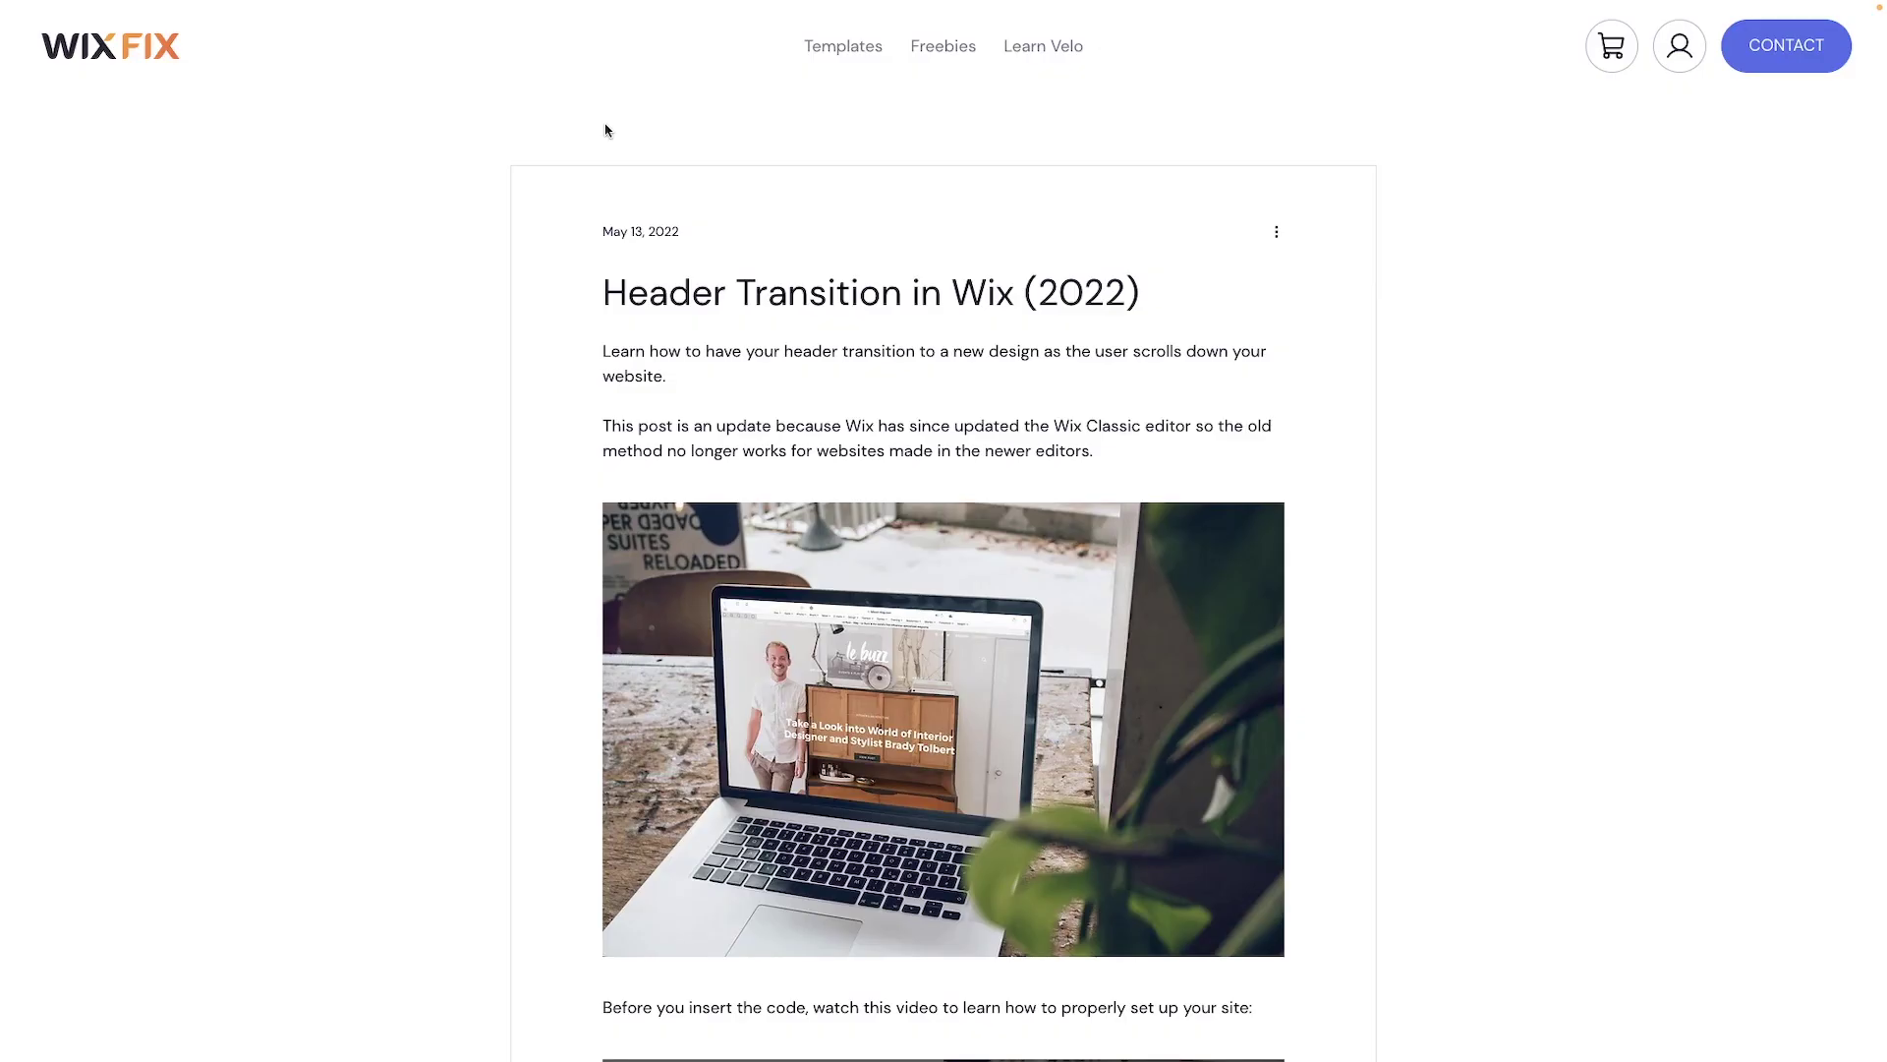
Scroll the Header Transition in Wix (2022) post down to its code block and select the code
drag(603, 295, 1156, 289)
click(1156, 289)
scroll(1156, 289, down, 9)
scroll(1156, 287, down, 4)
triple_click(712, 396)
click(648, 655)
drag(669, 655, 610, 346)
click(672, 401)
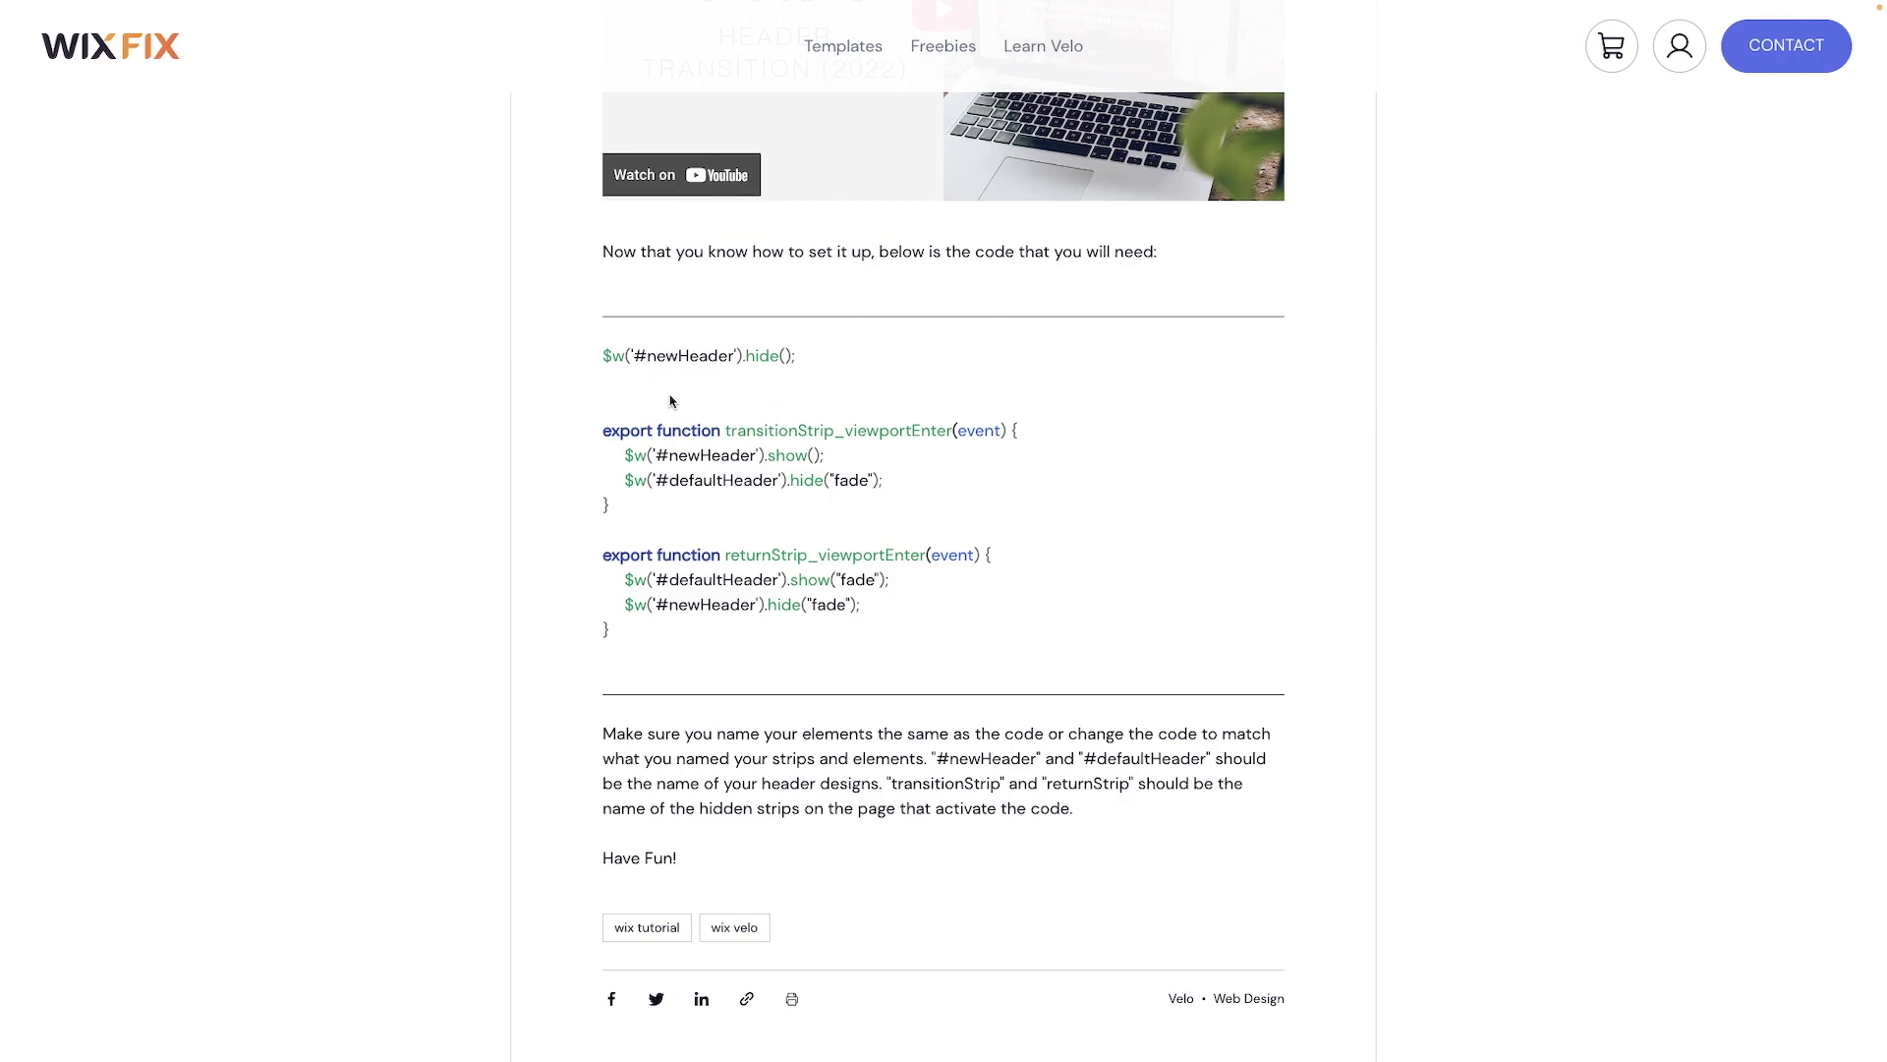
drag(649, 640, 580, 356)
click(700, 387)
Highlight the first function declaration and the transitionStrip_viewportEnter line
drag(605, 430, 967, 432)
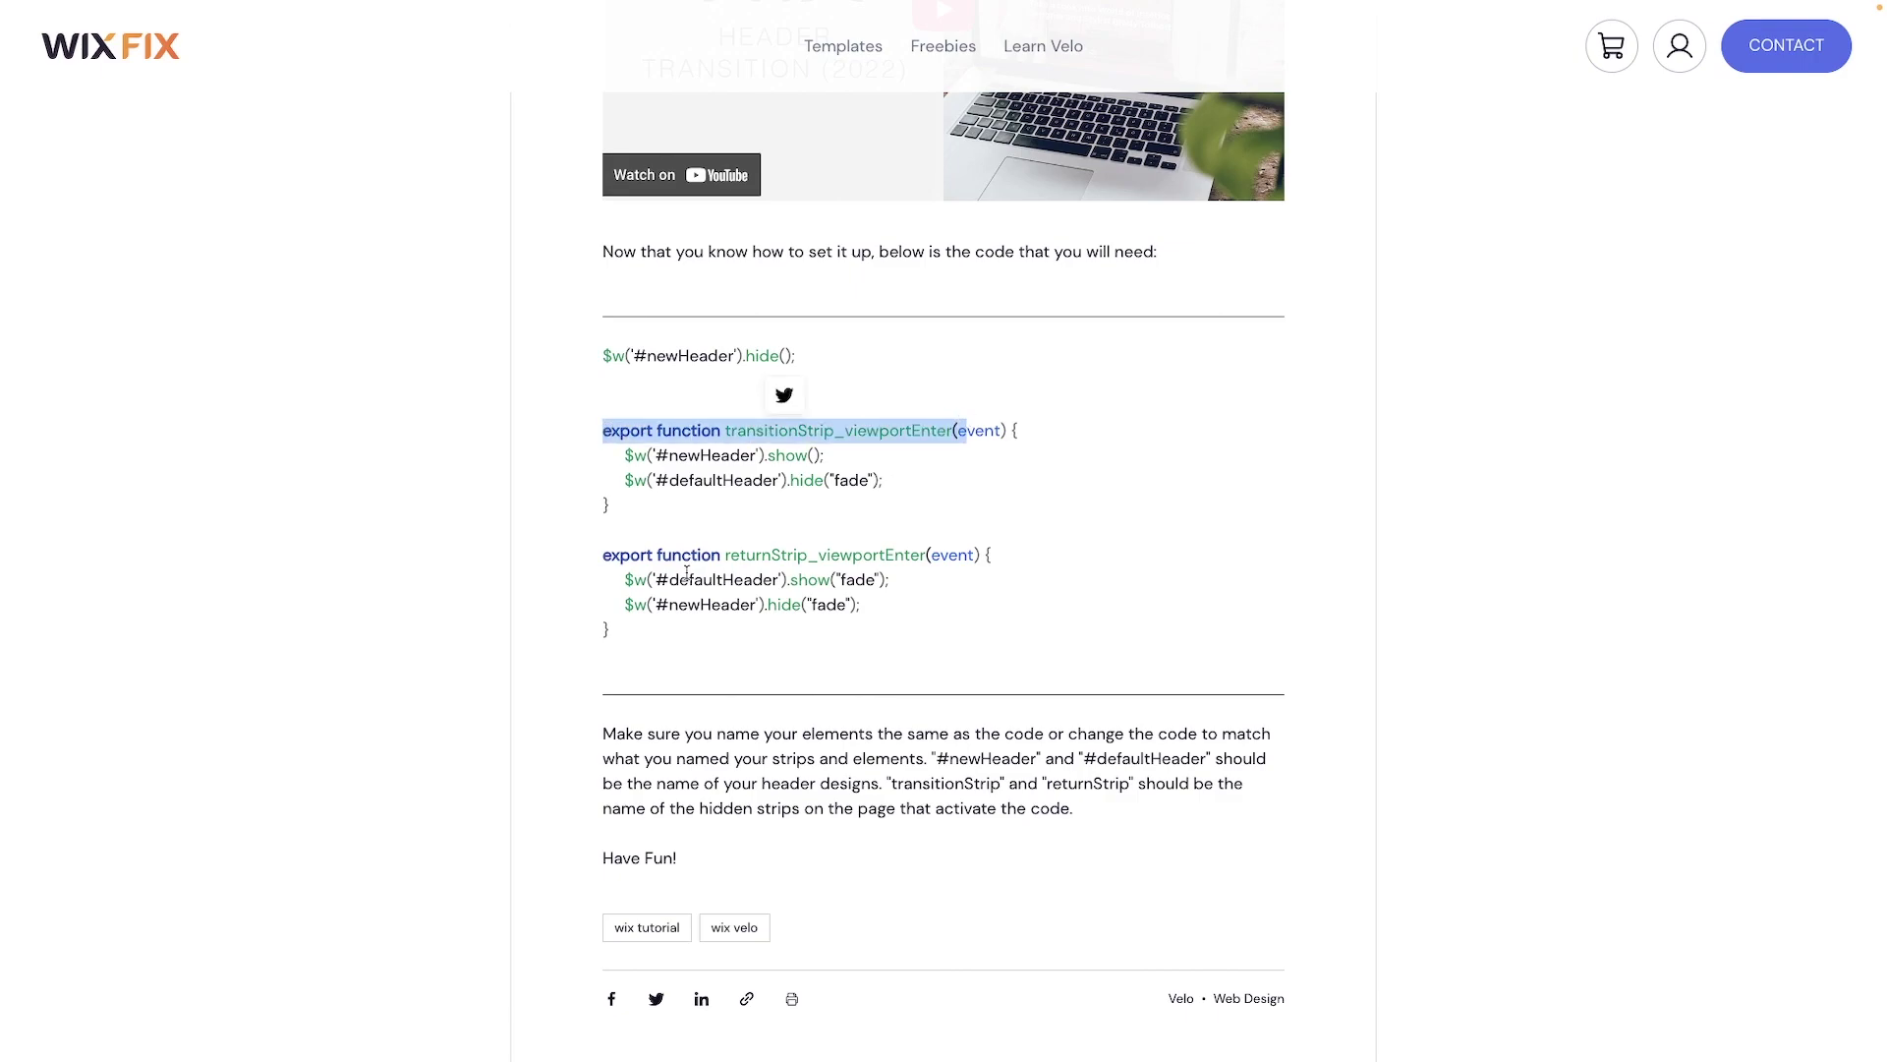
click(604, 558)
drag(955, 558, 997, 566)
click(1005, 566)
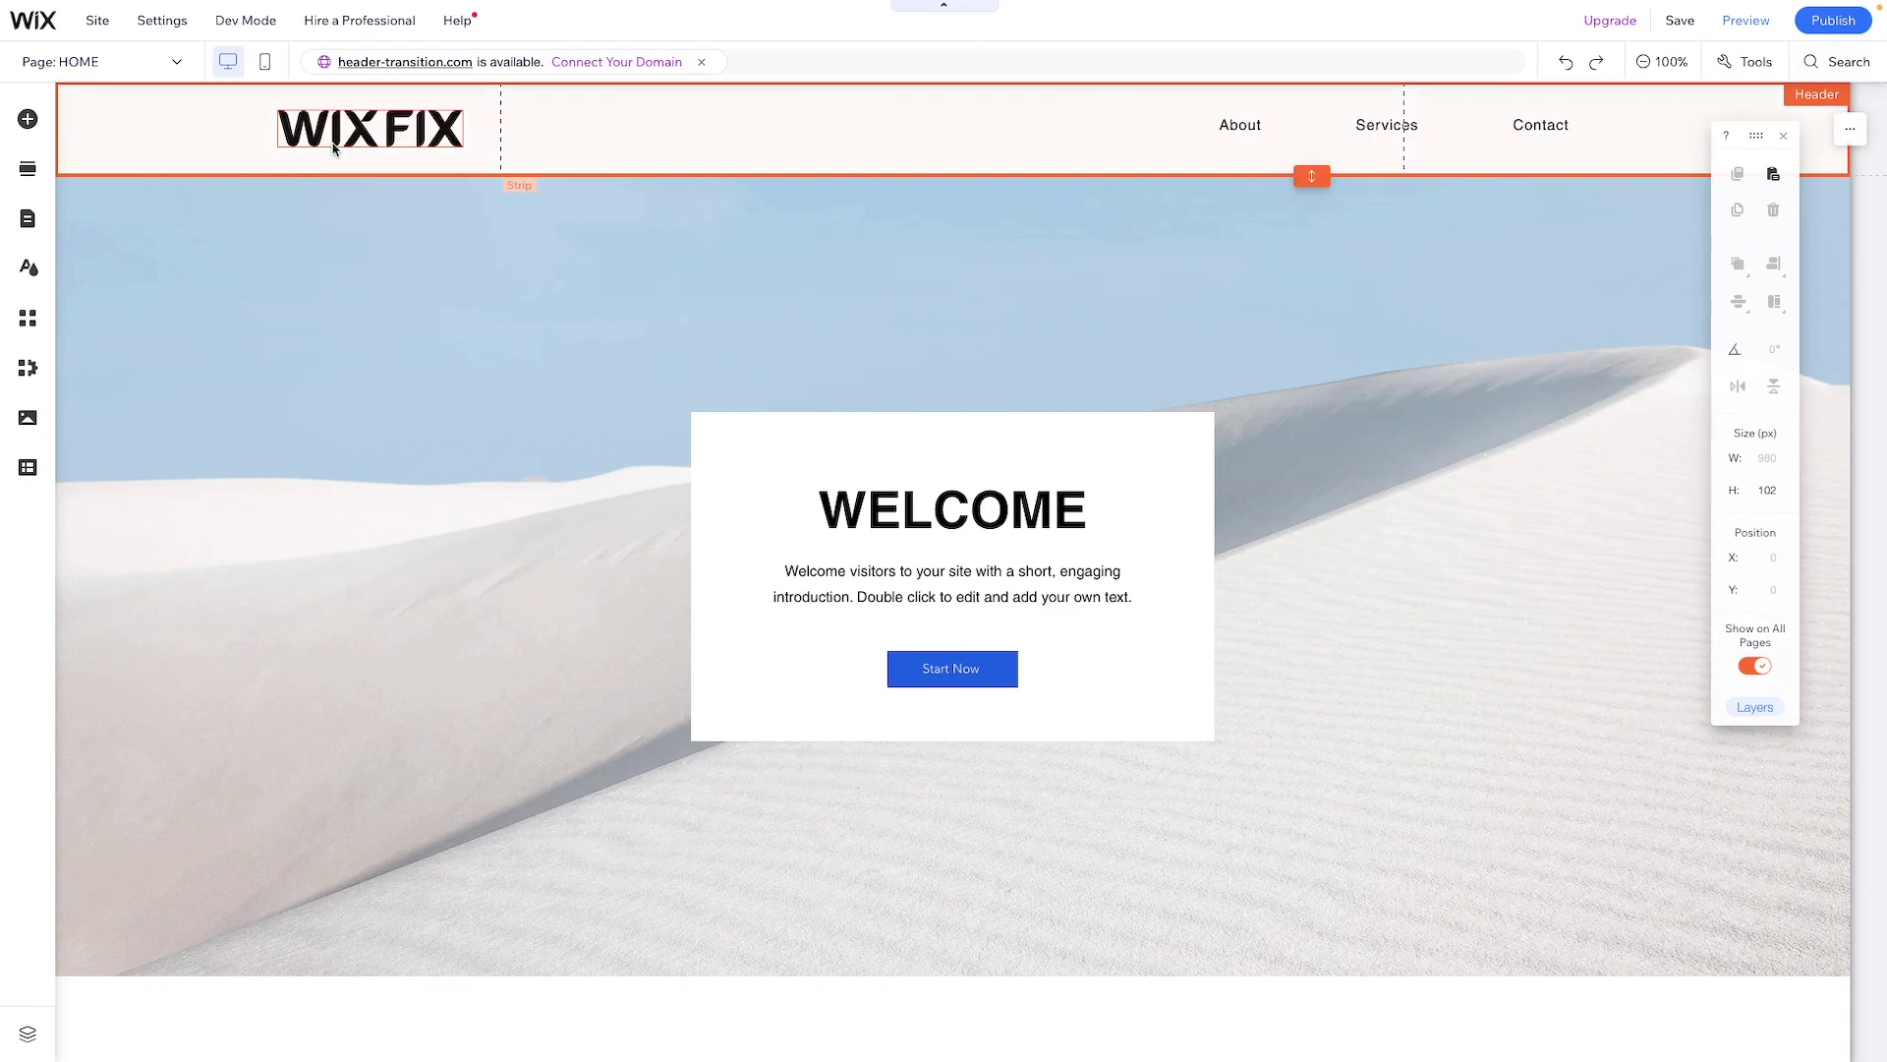
Turn on Velo Dev Mode so the HOME code editor appears with its default onReady code
mouse_move(235, 20)
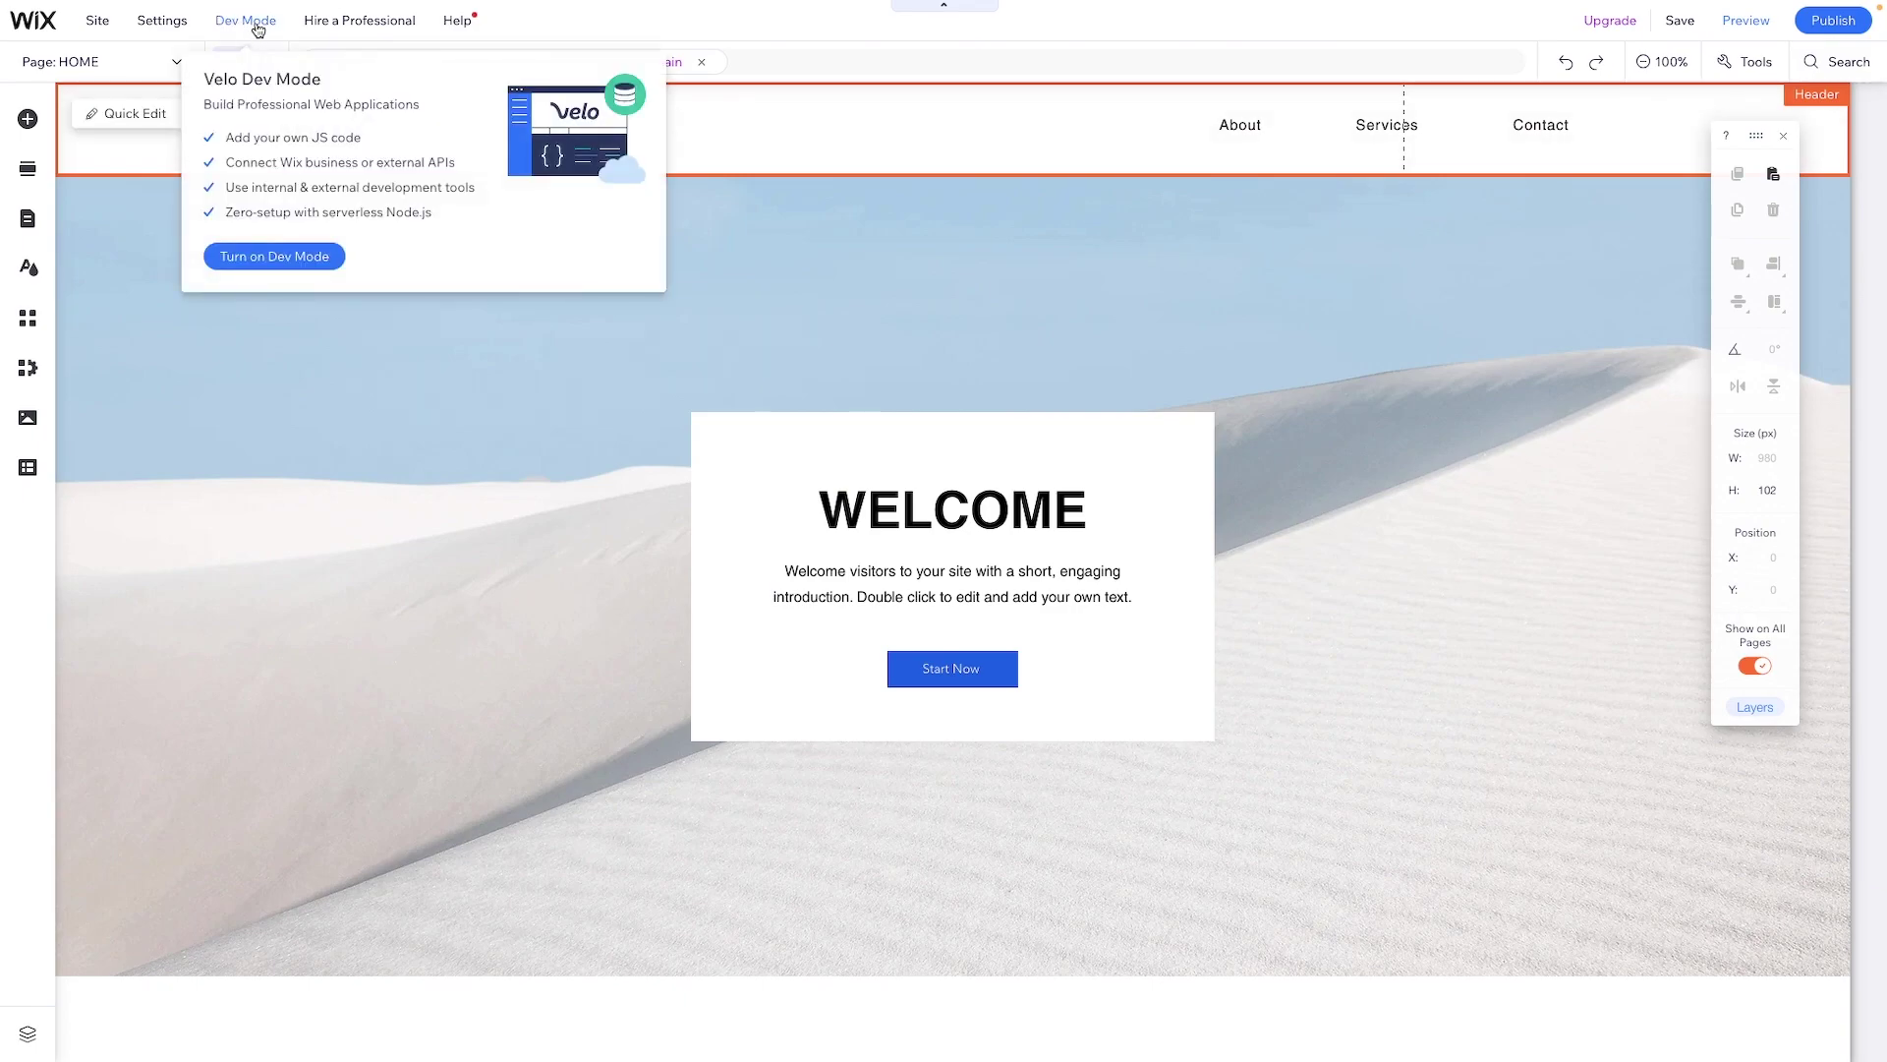
click(277, 258)
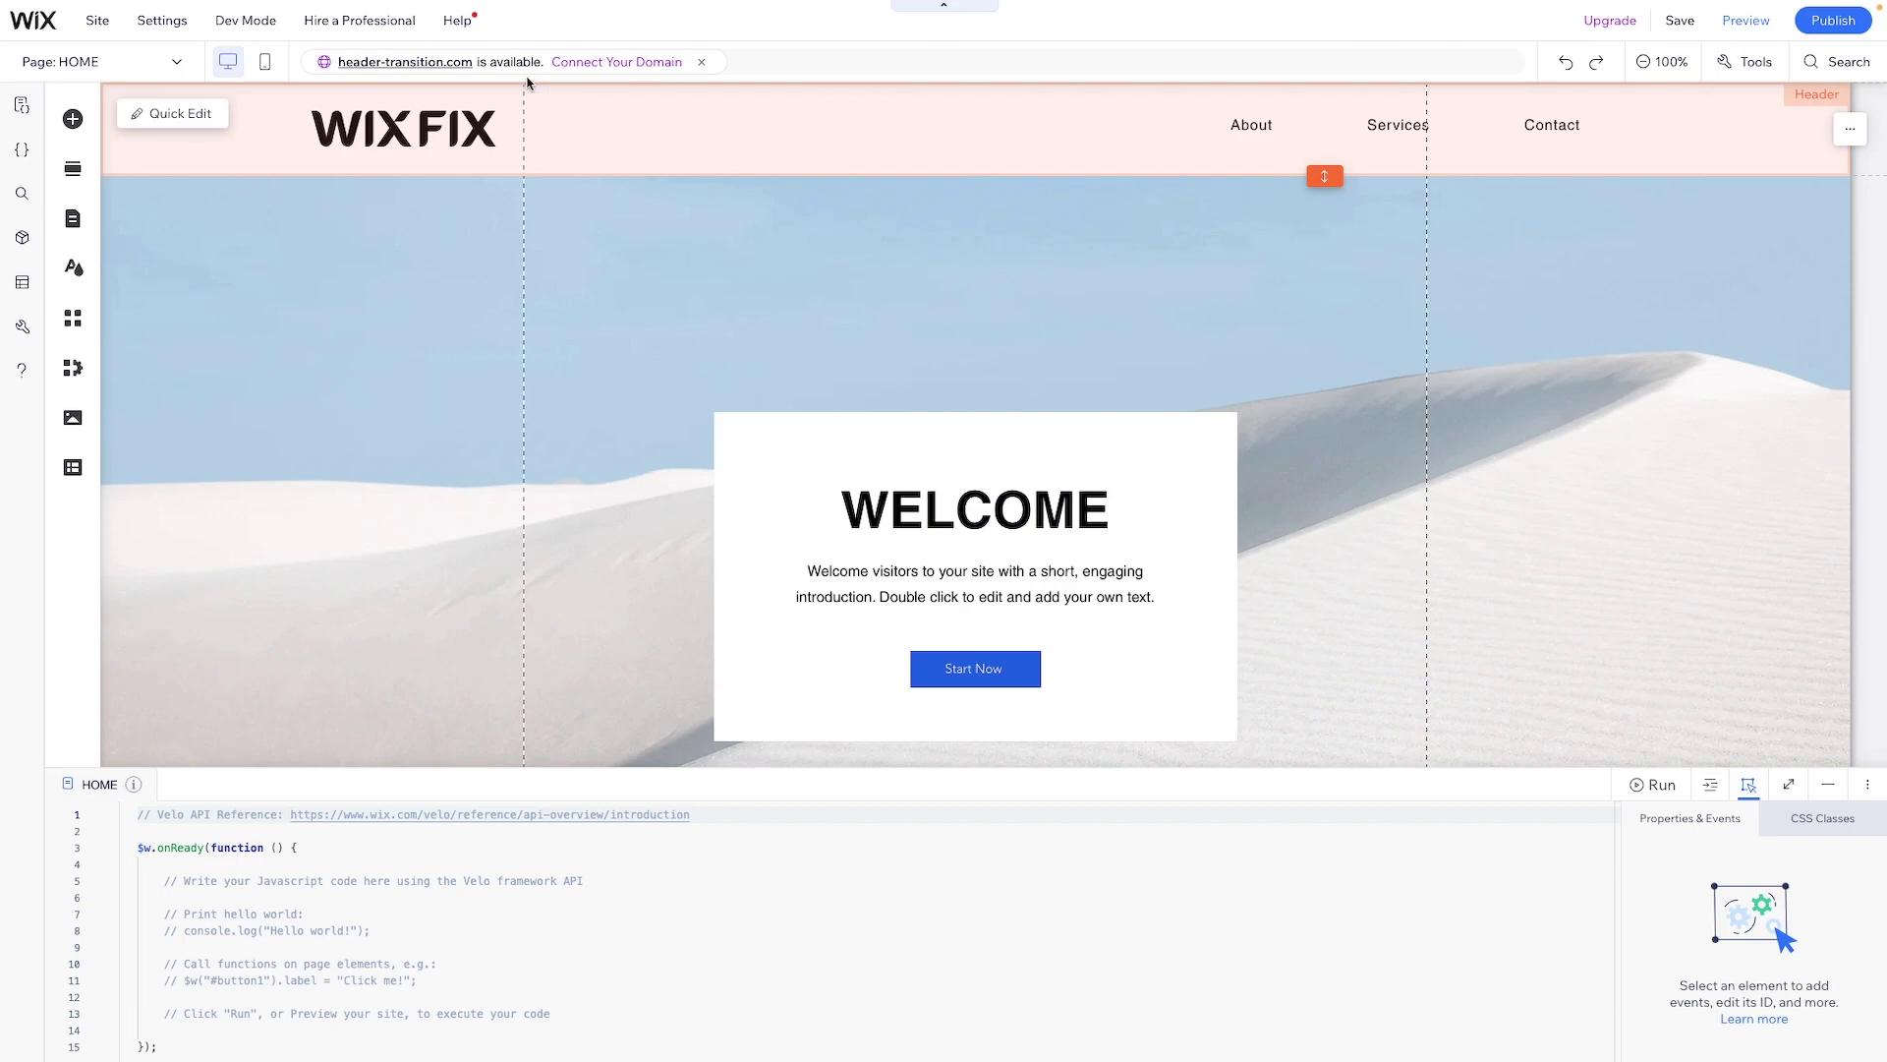
Show the Layers panel and rename the columnStrip3 strip's ID to secondHeader
click(1744, 64)
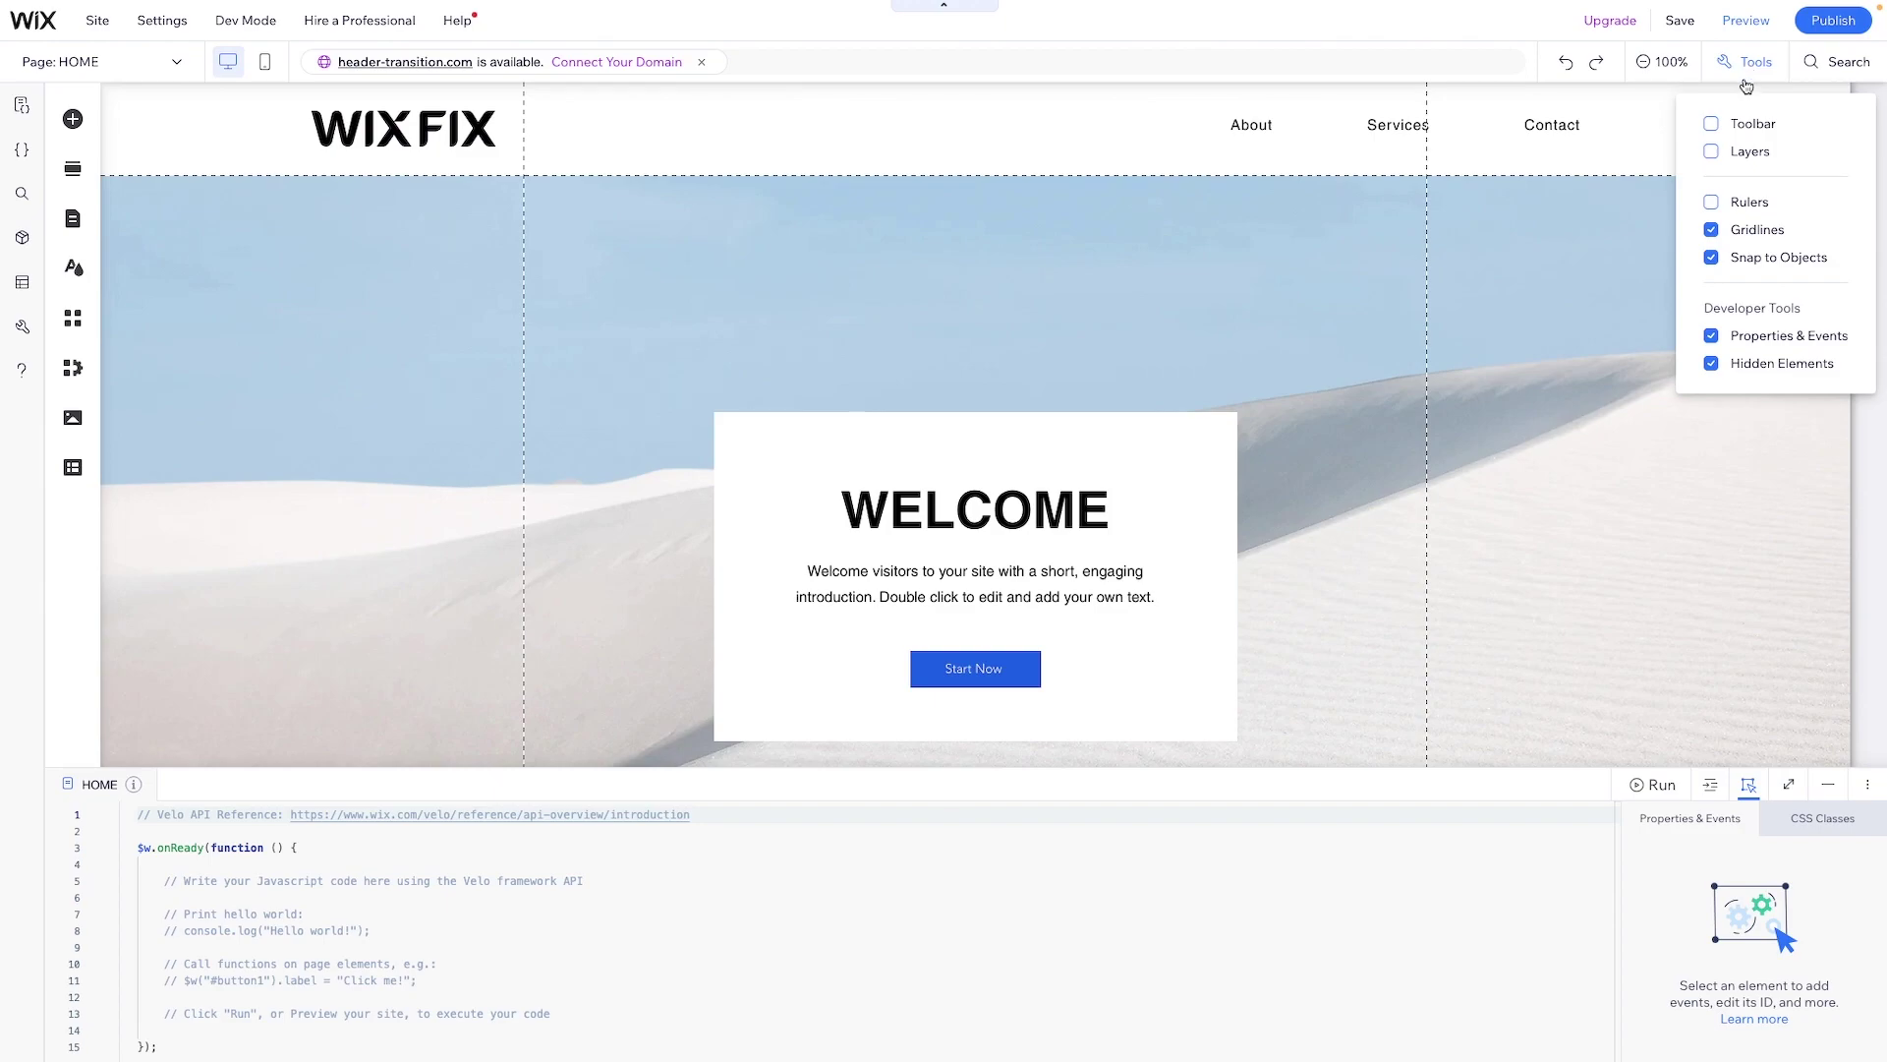
click(1745, 151)
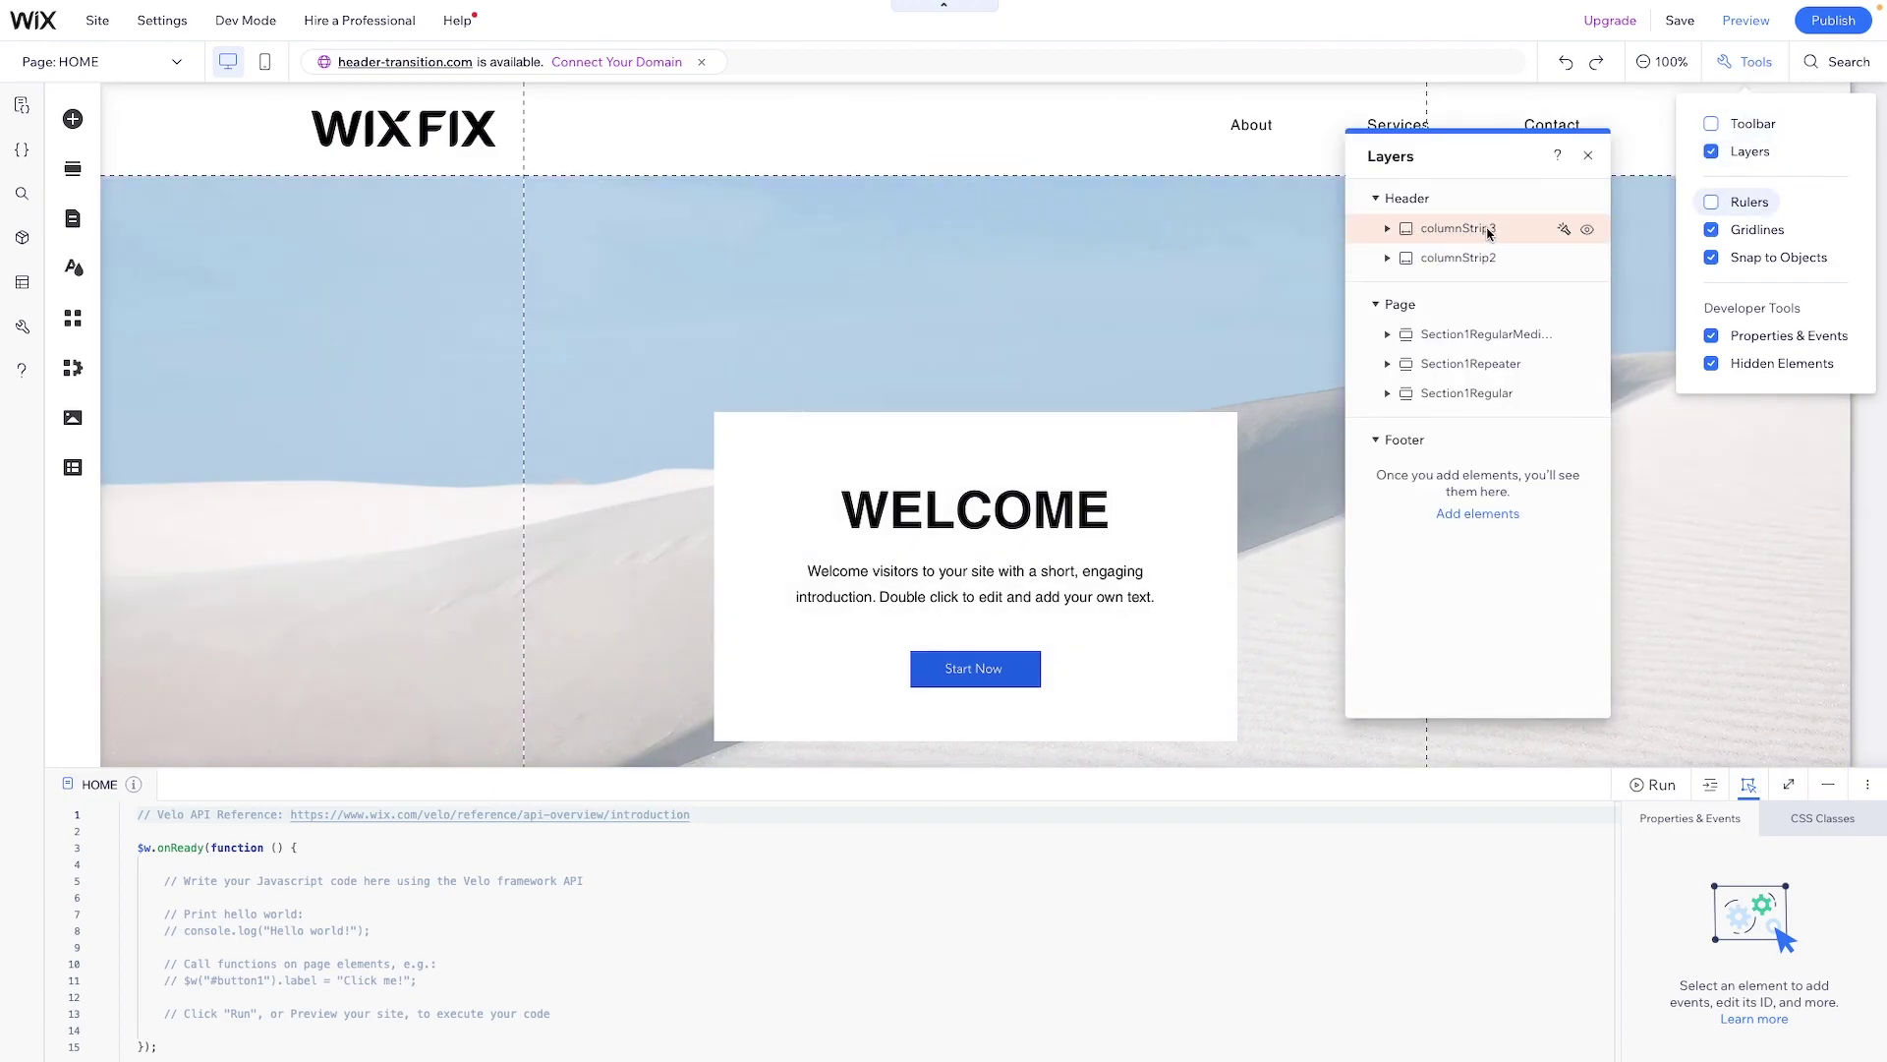
click(1489, 232)
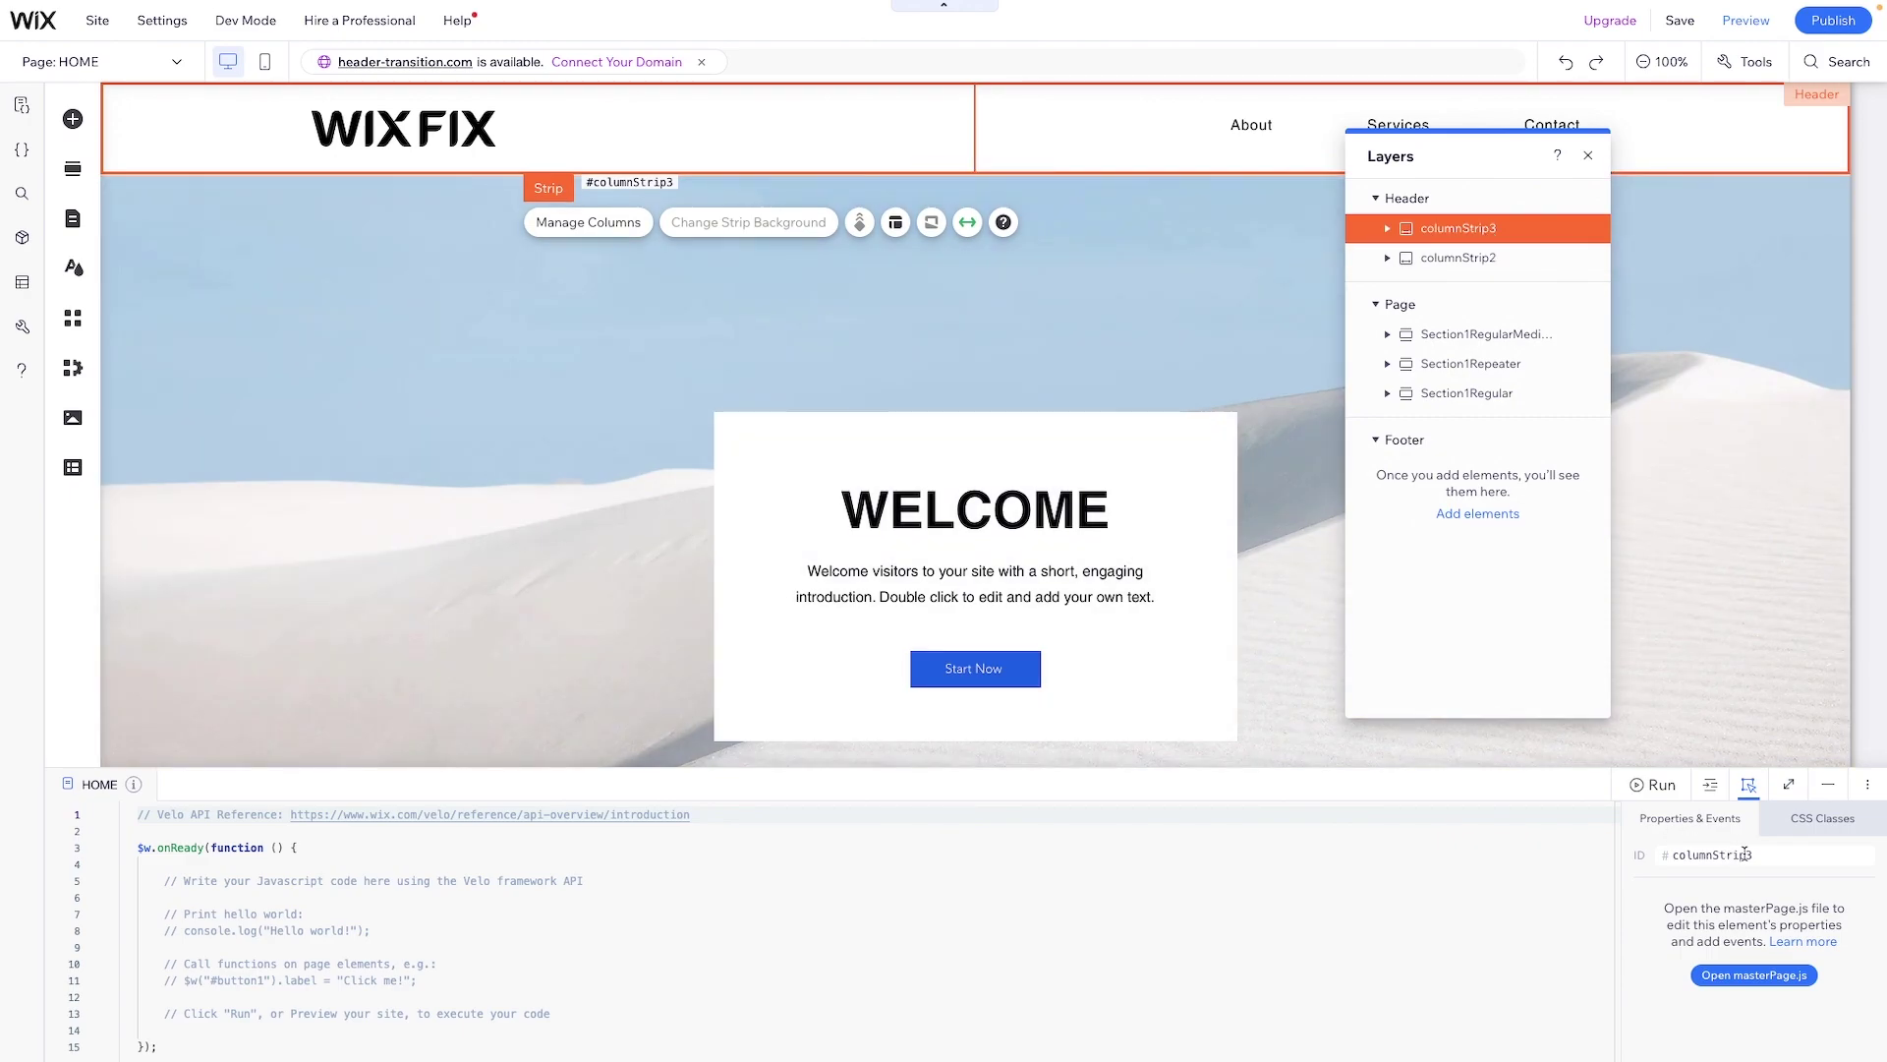
double_click(1745, 854)
key(BackSpace)
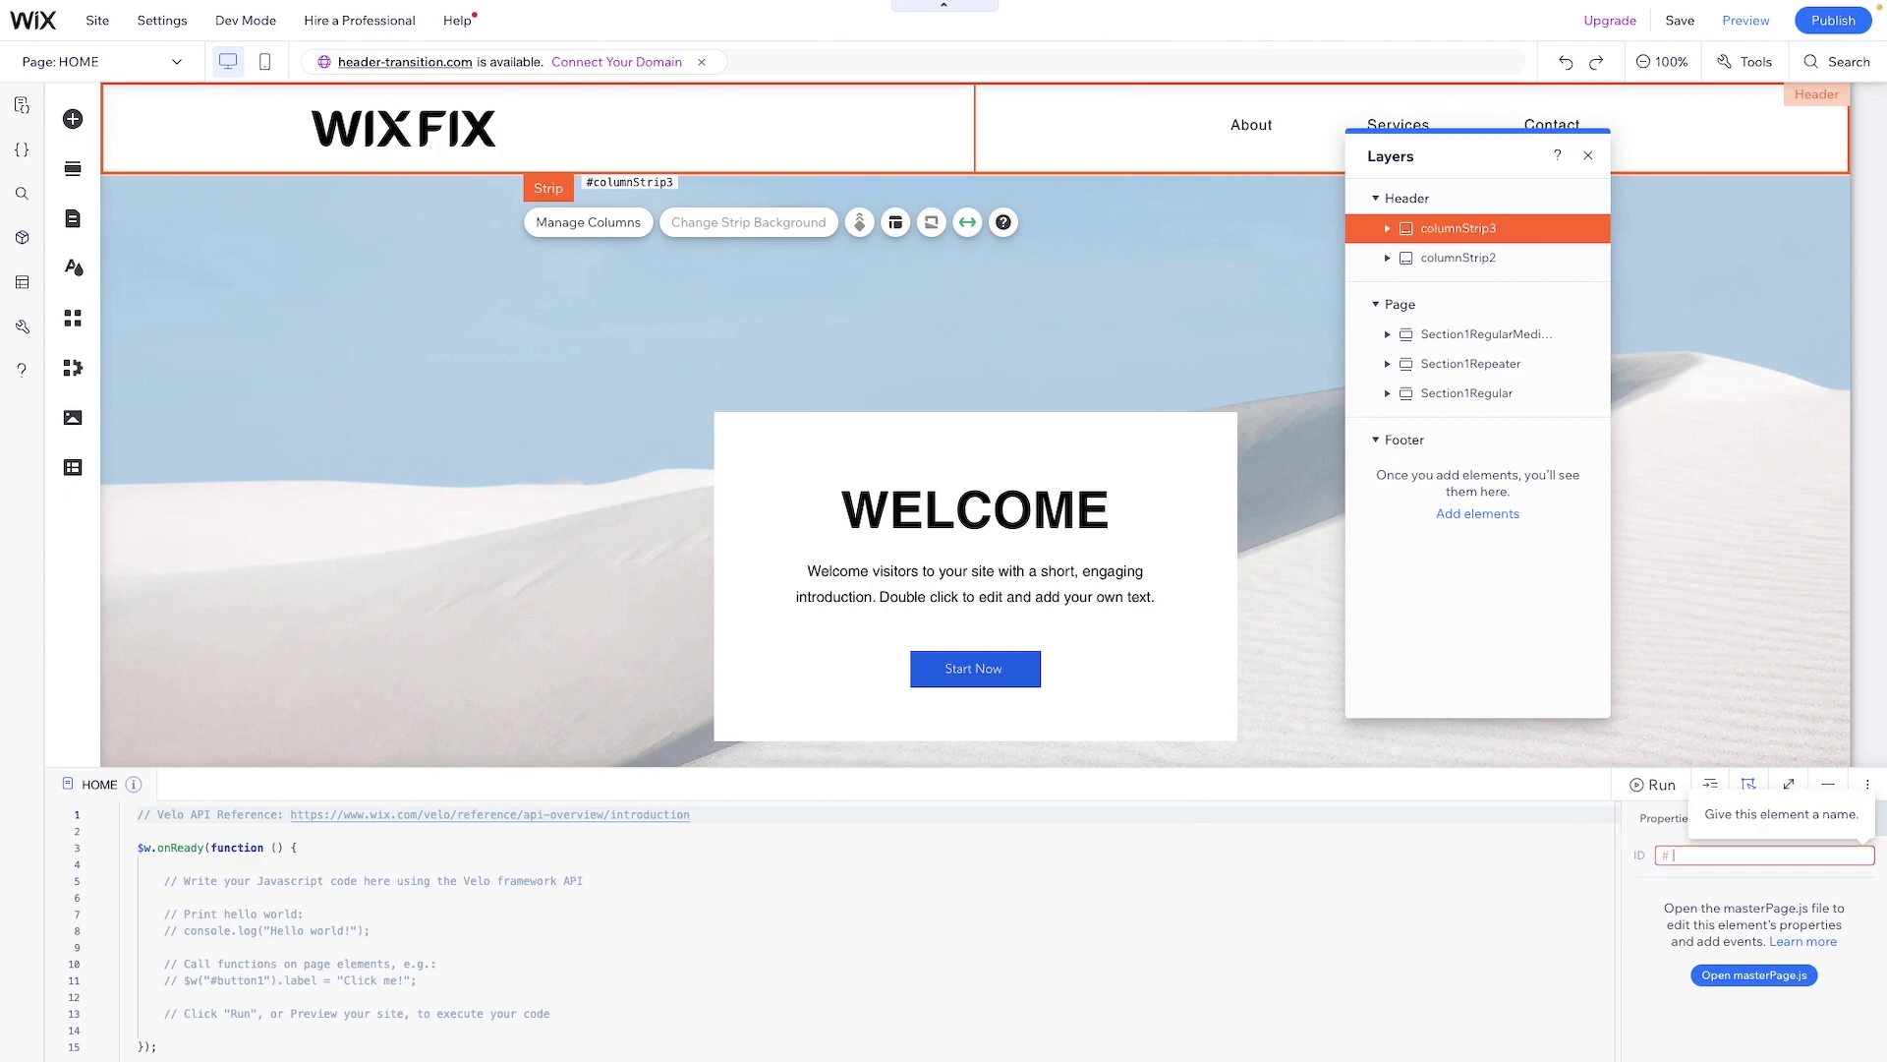
text(secondHeader)
key(Return)
Rename the columnStrip2 strip's ID to firstHeader
click(1453, 257)
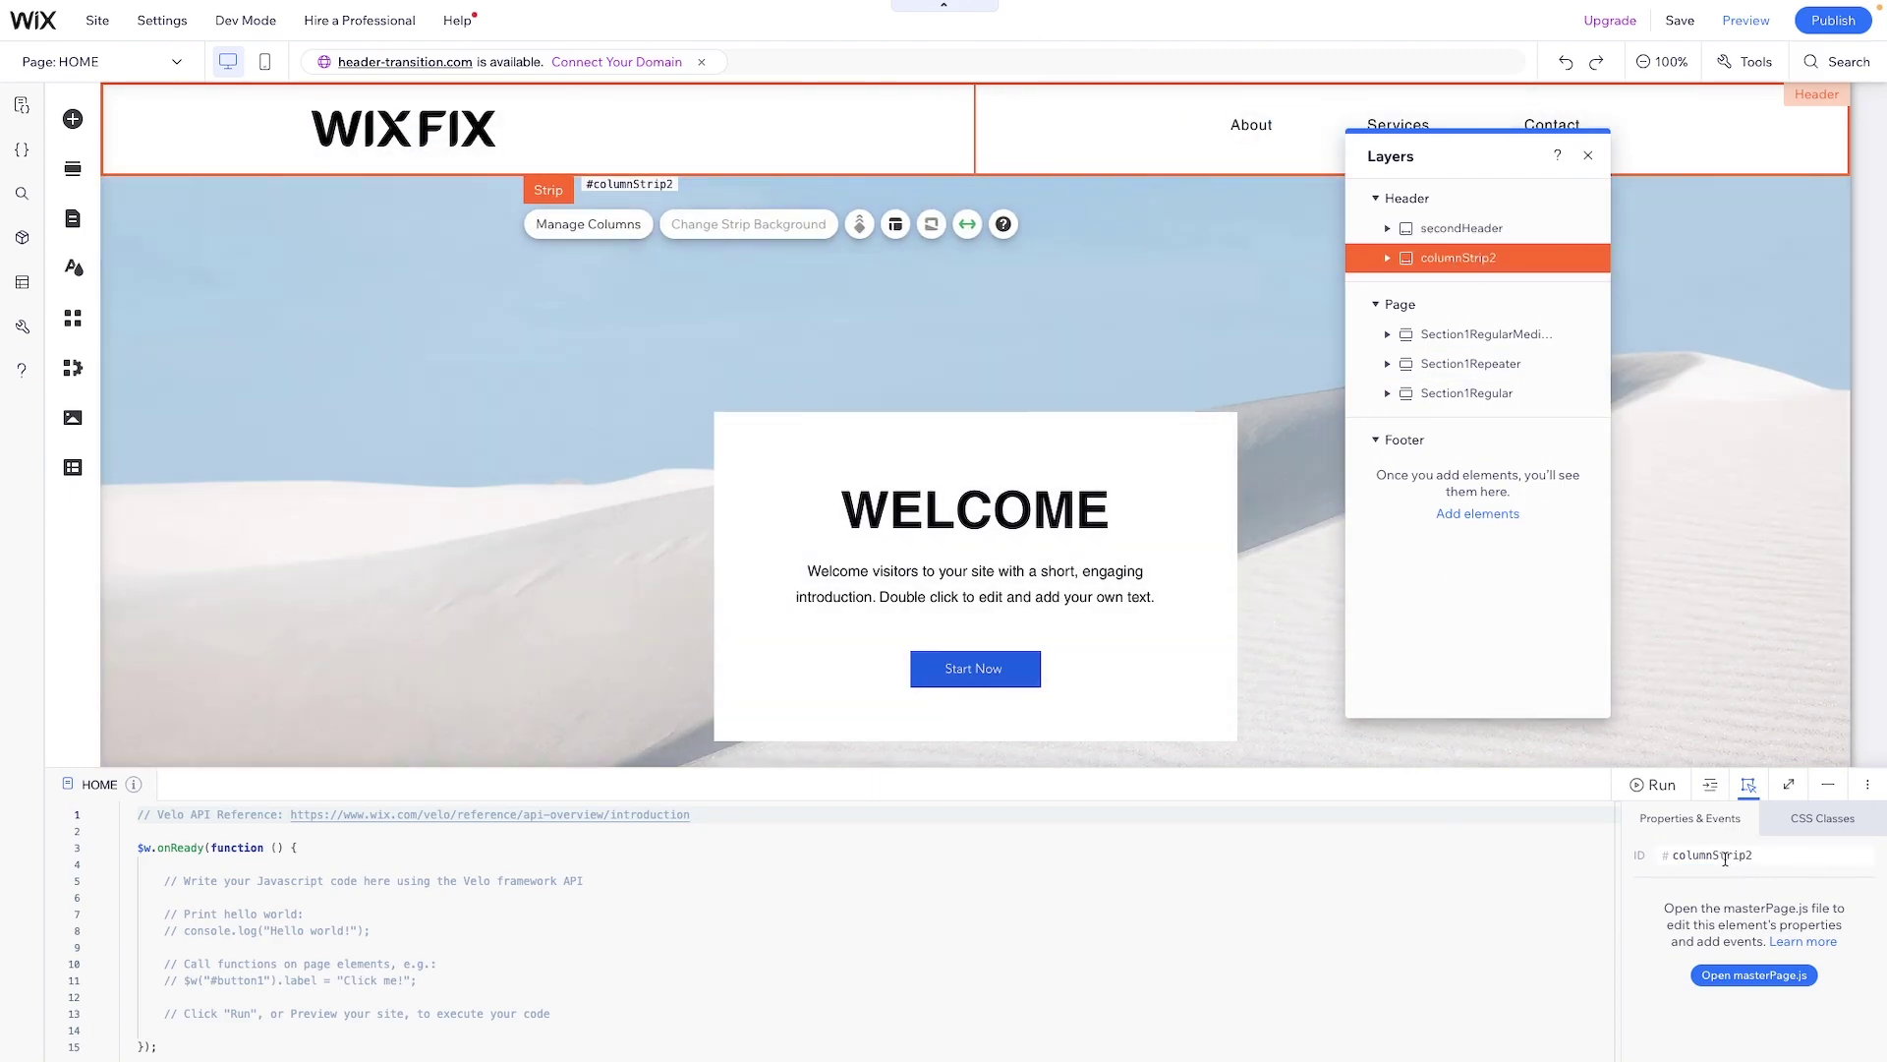
click(1725, 859)
text(firstHeader)
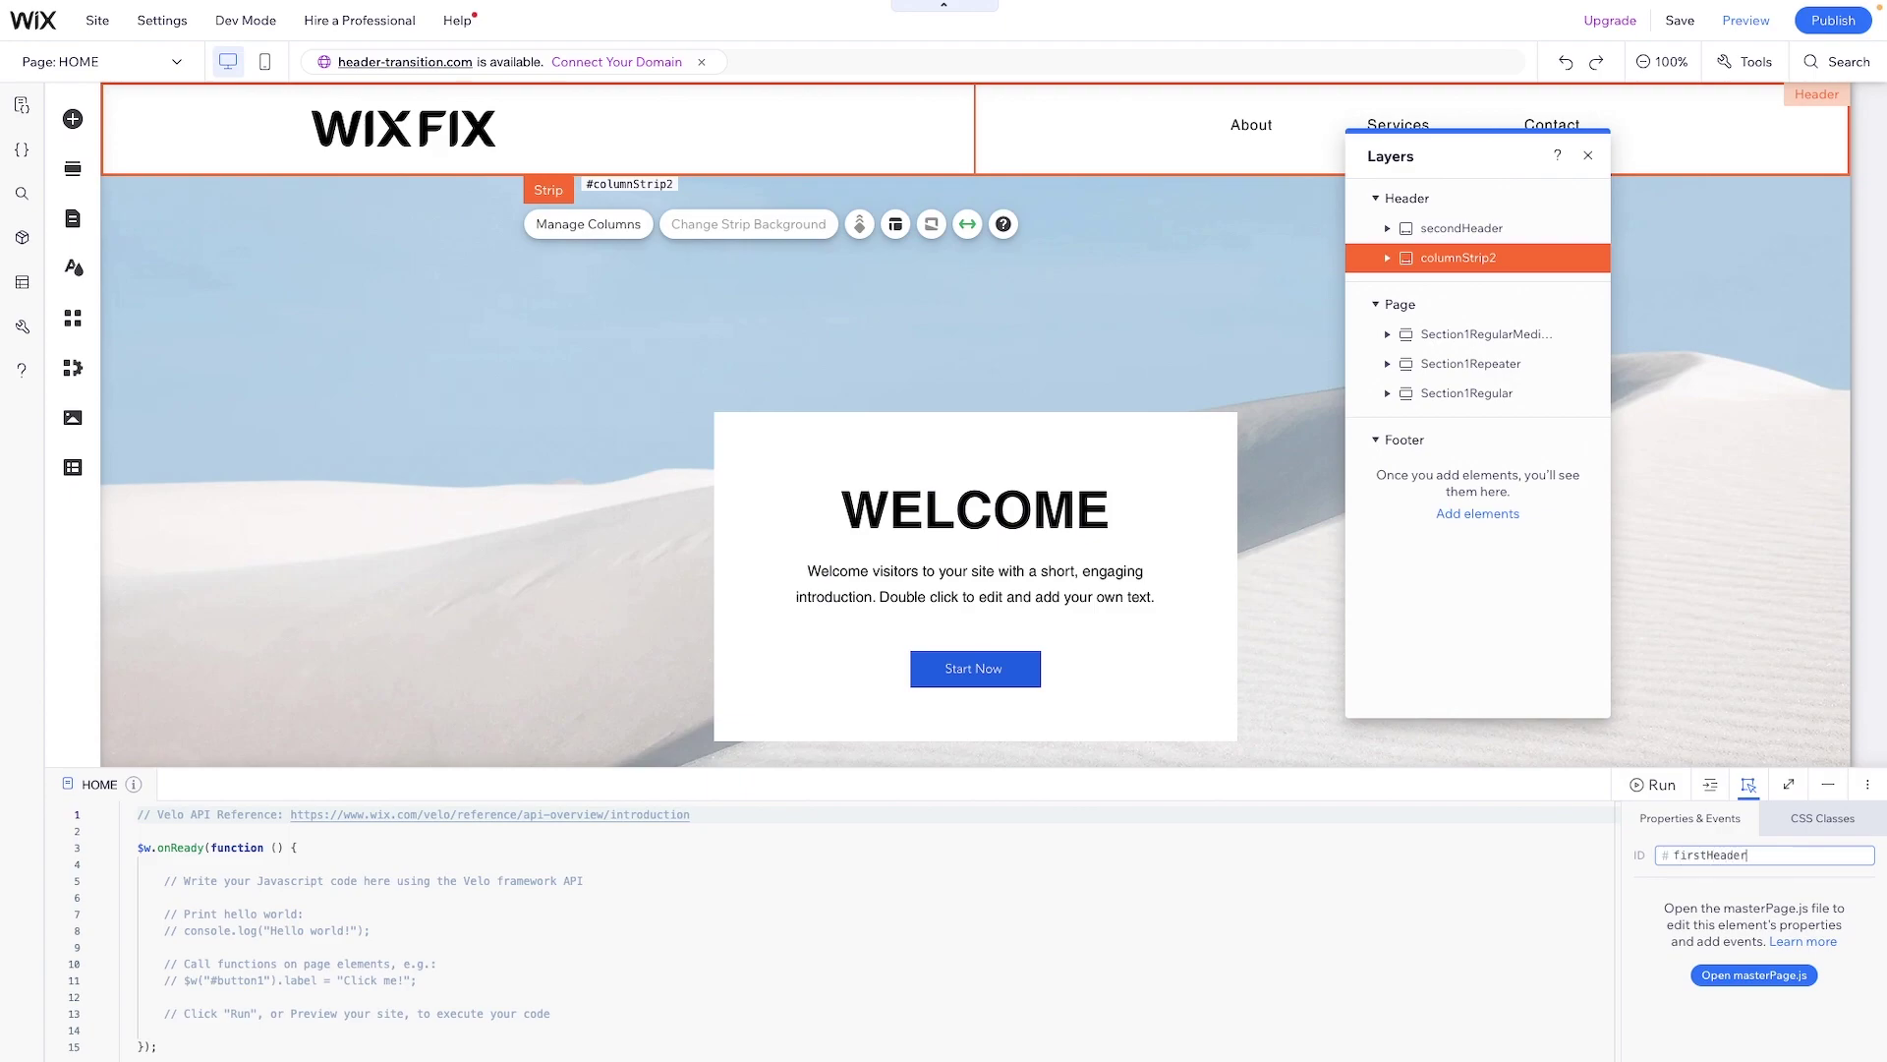
drag(550, 1014, 142, 862)
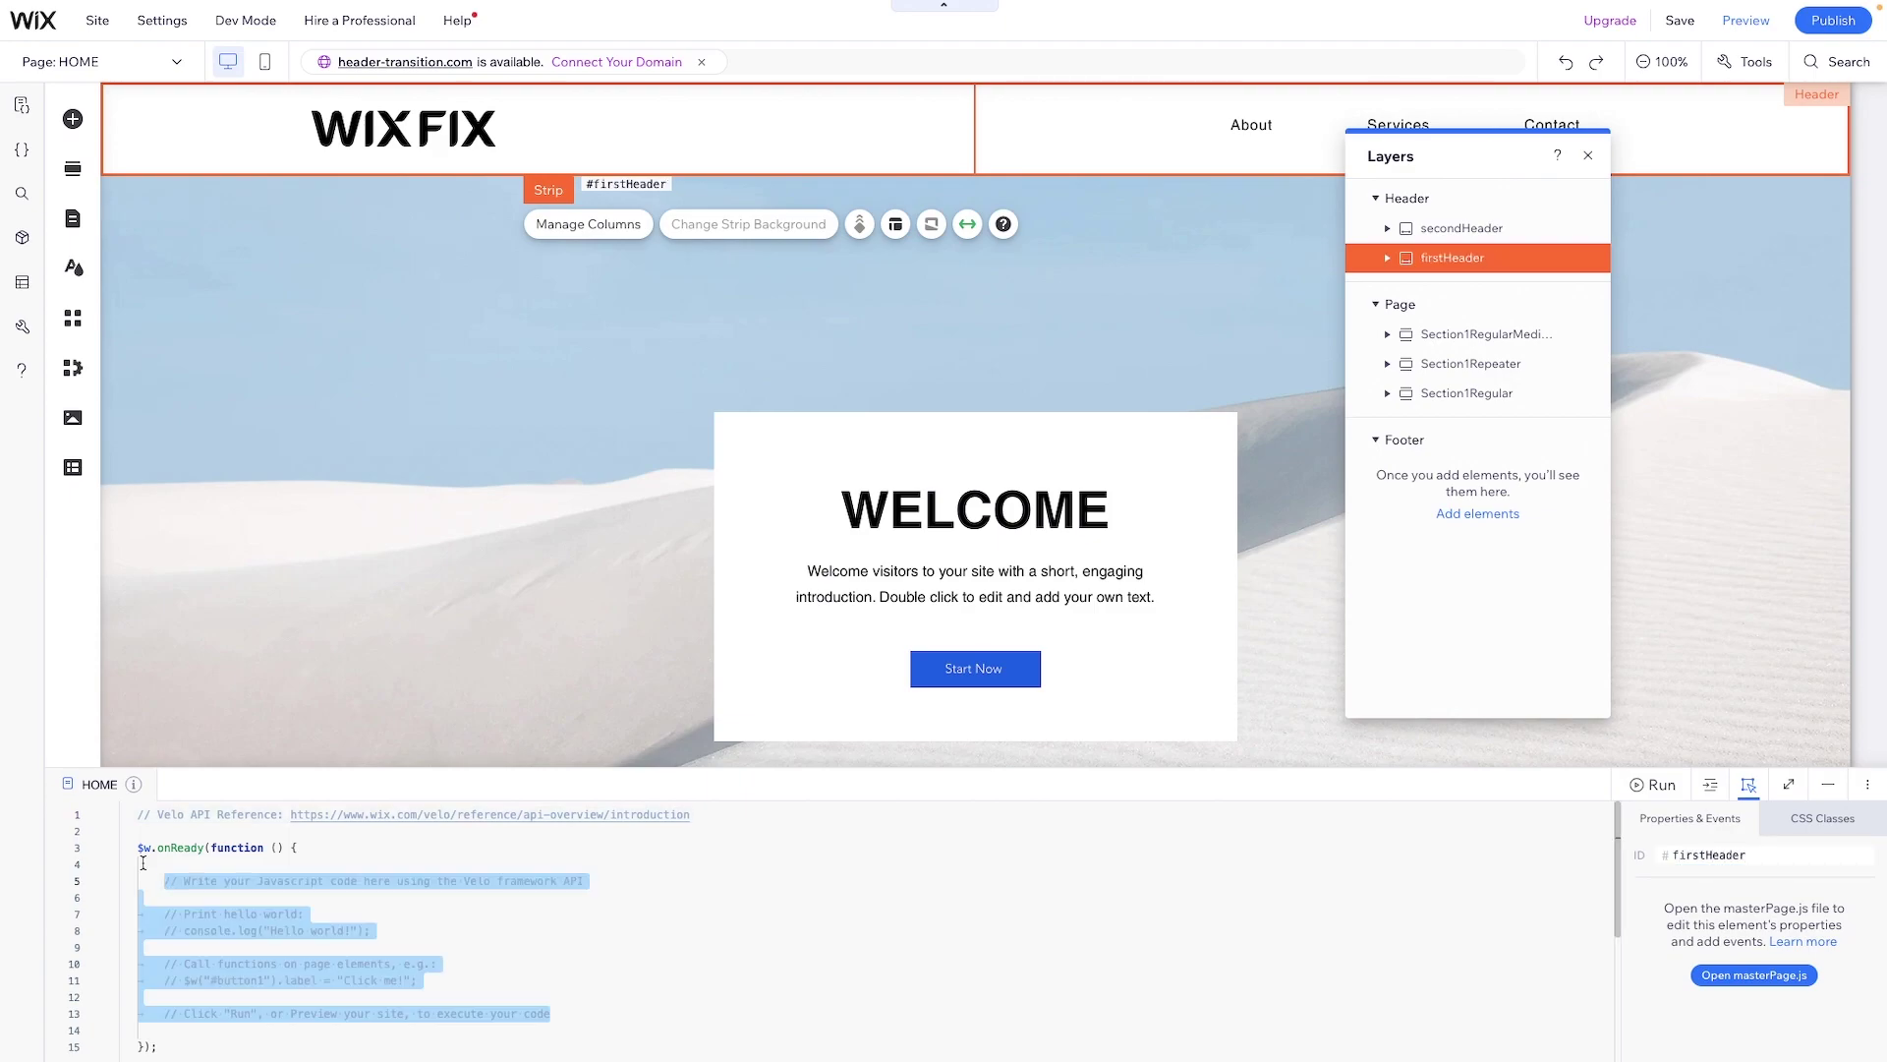
Delete the sample comments and the API reference comment from the HOME code
key(BackSpace)
click(721, 813)
key(shift+Home)
key(BackSpace)
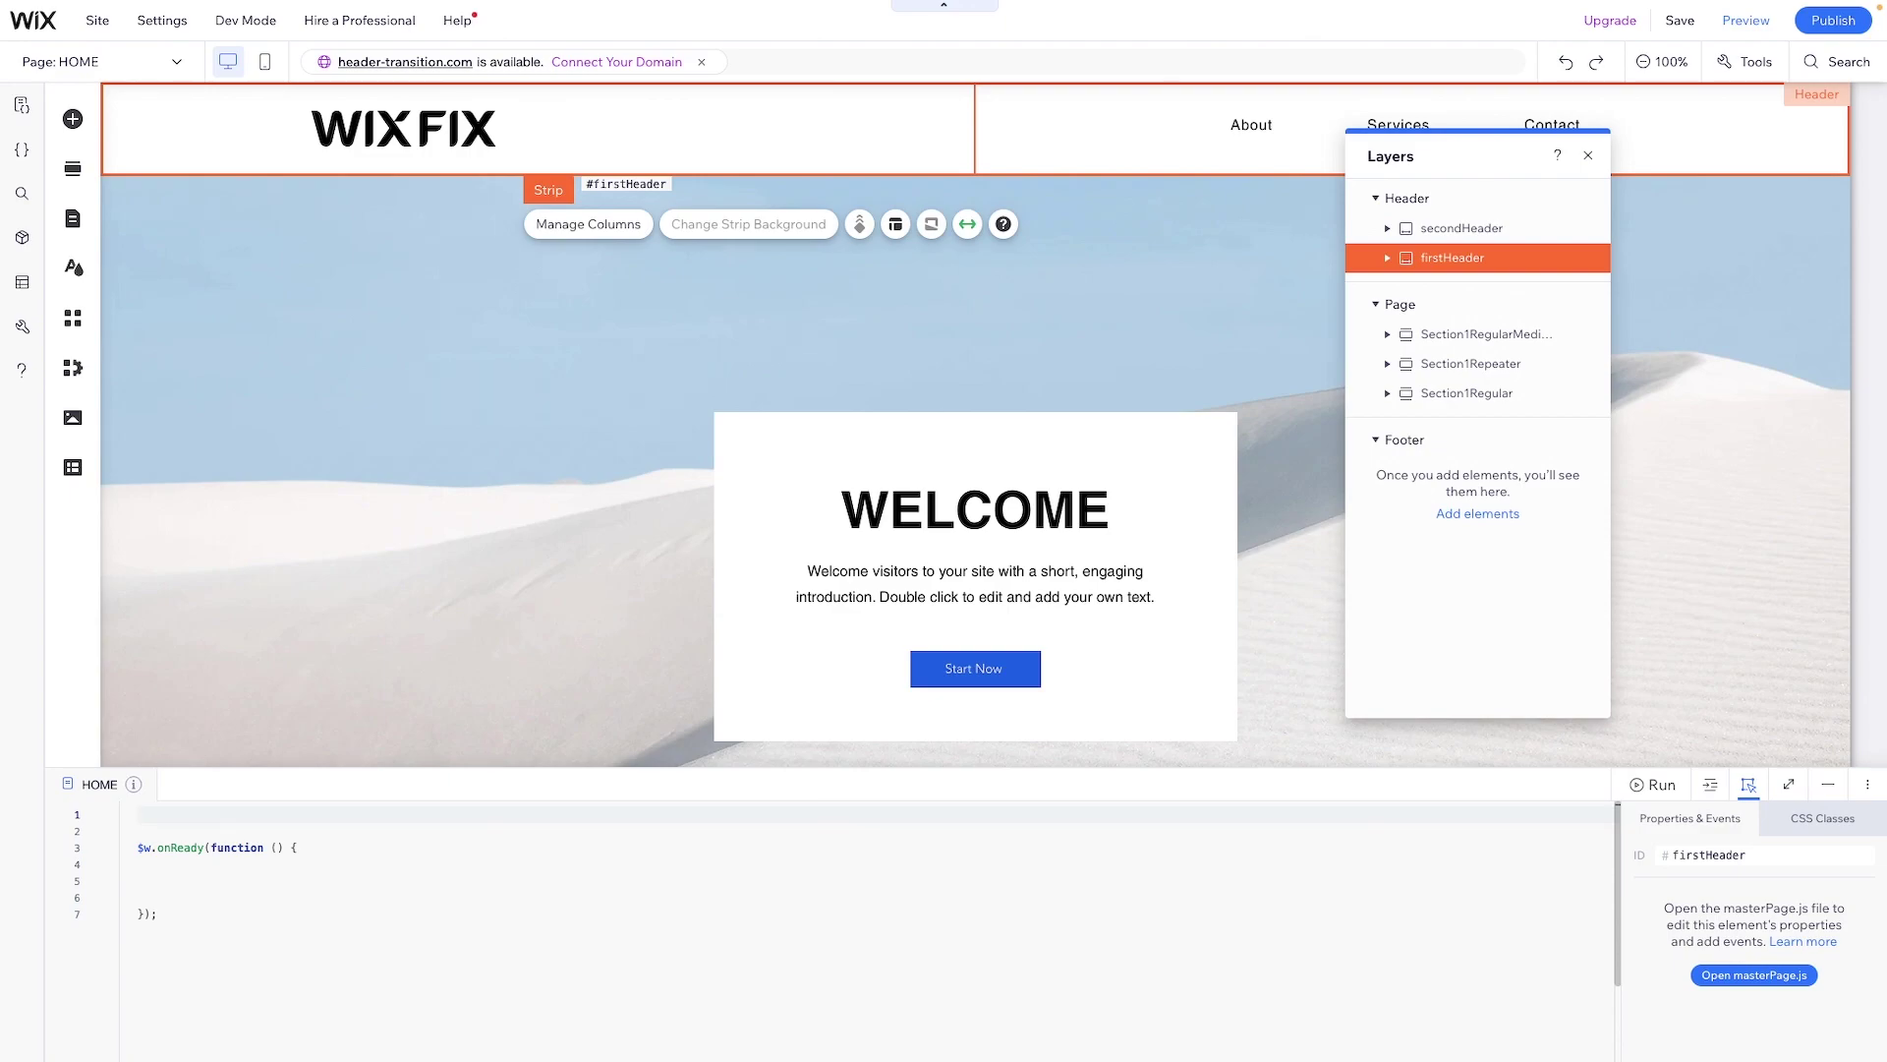
Write $w('#secondHeader').hide(); on line 1 and add blank lines after onReady
text($w('#se)
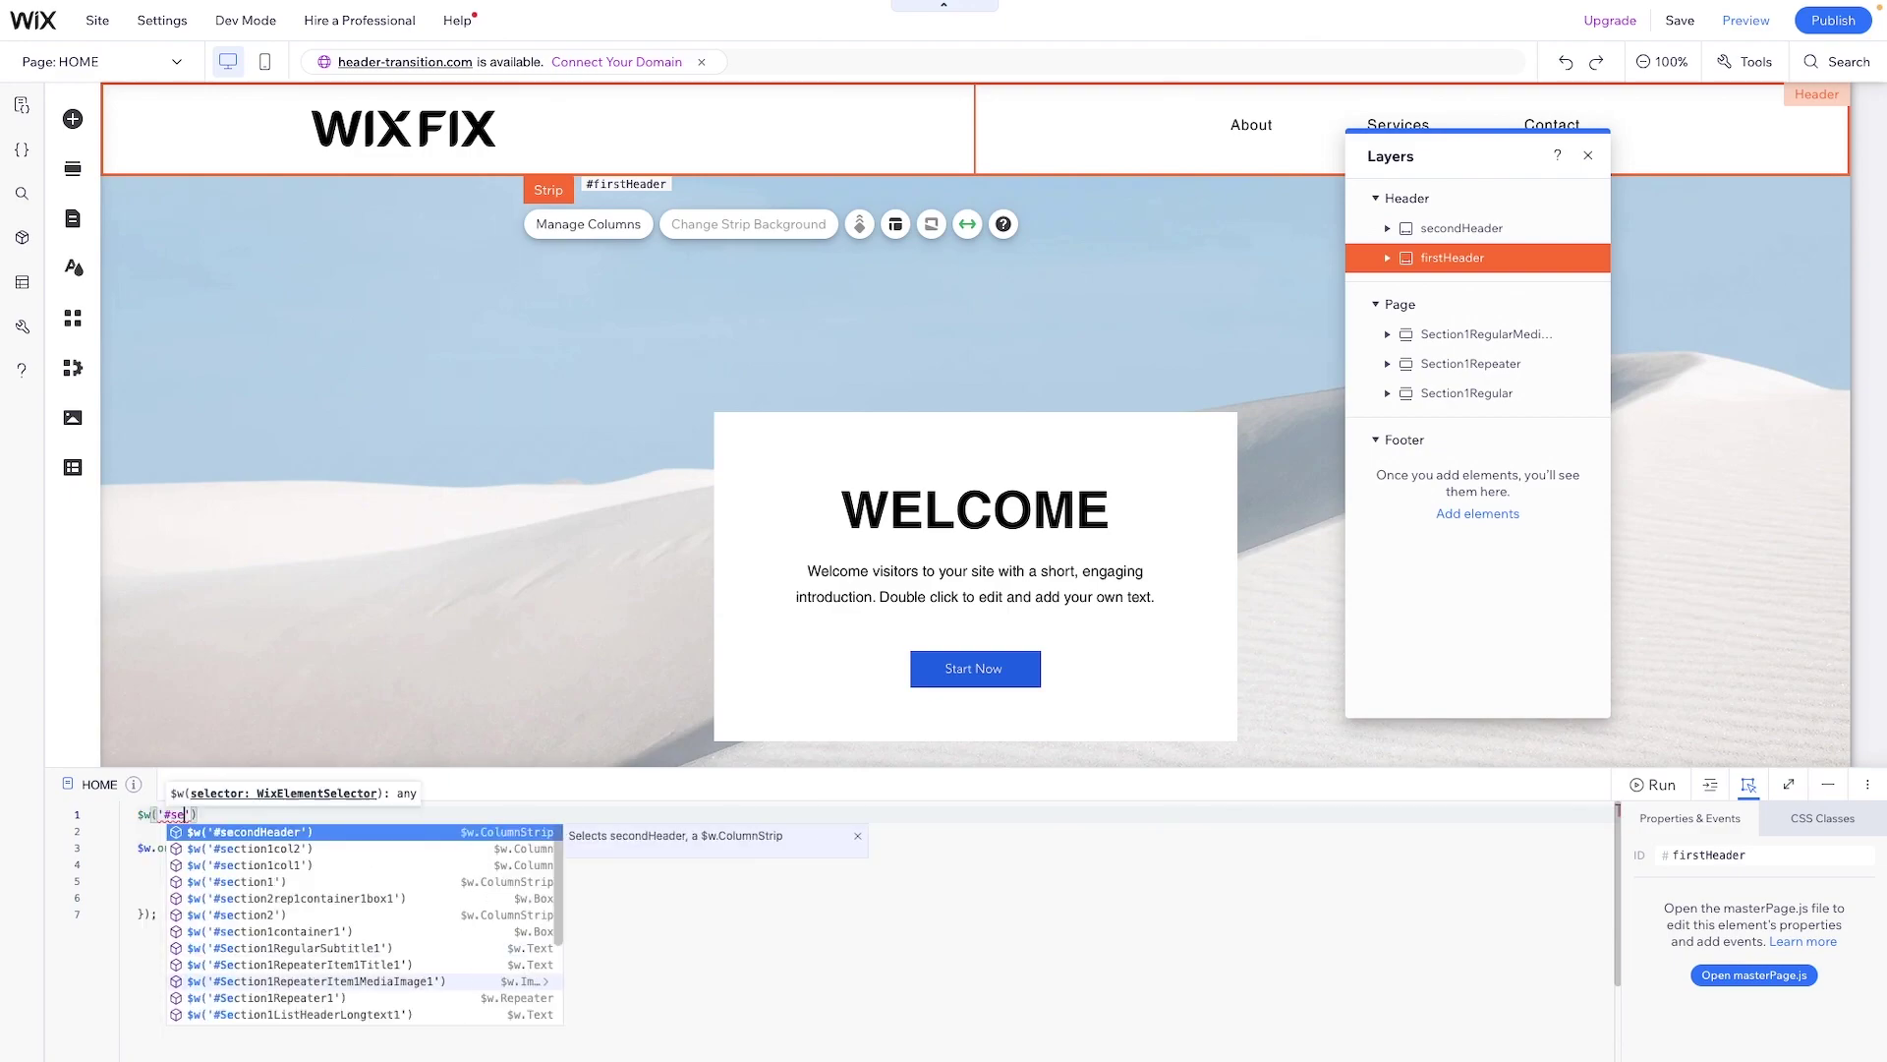
key(Return)
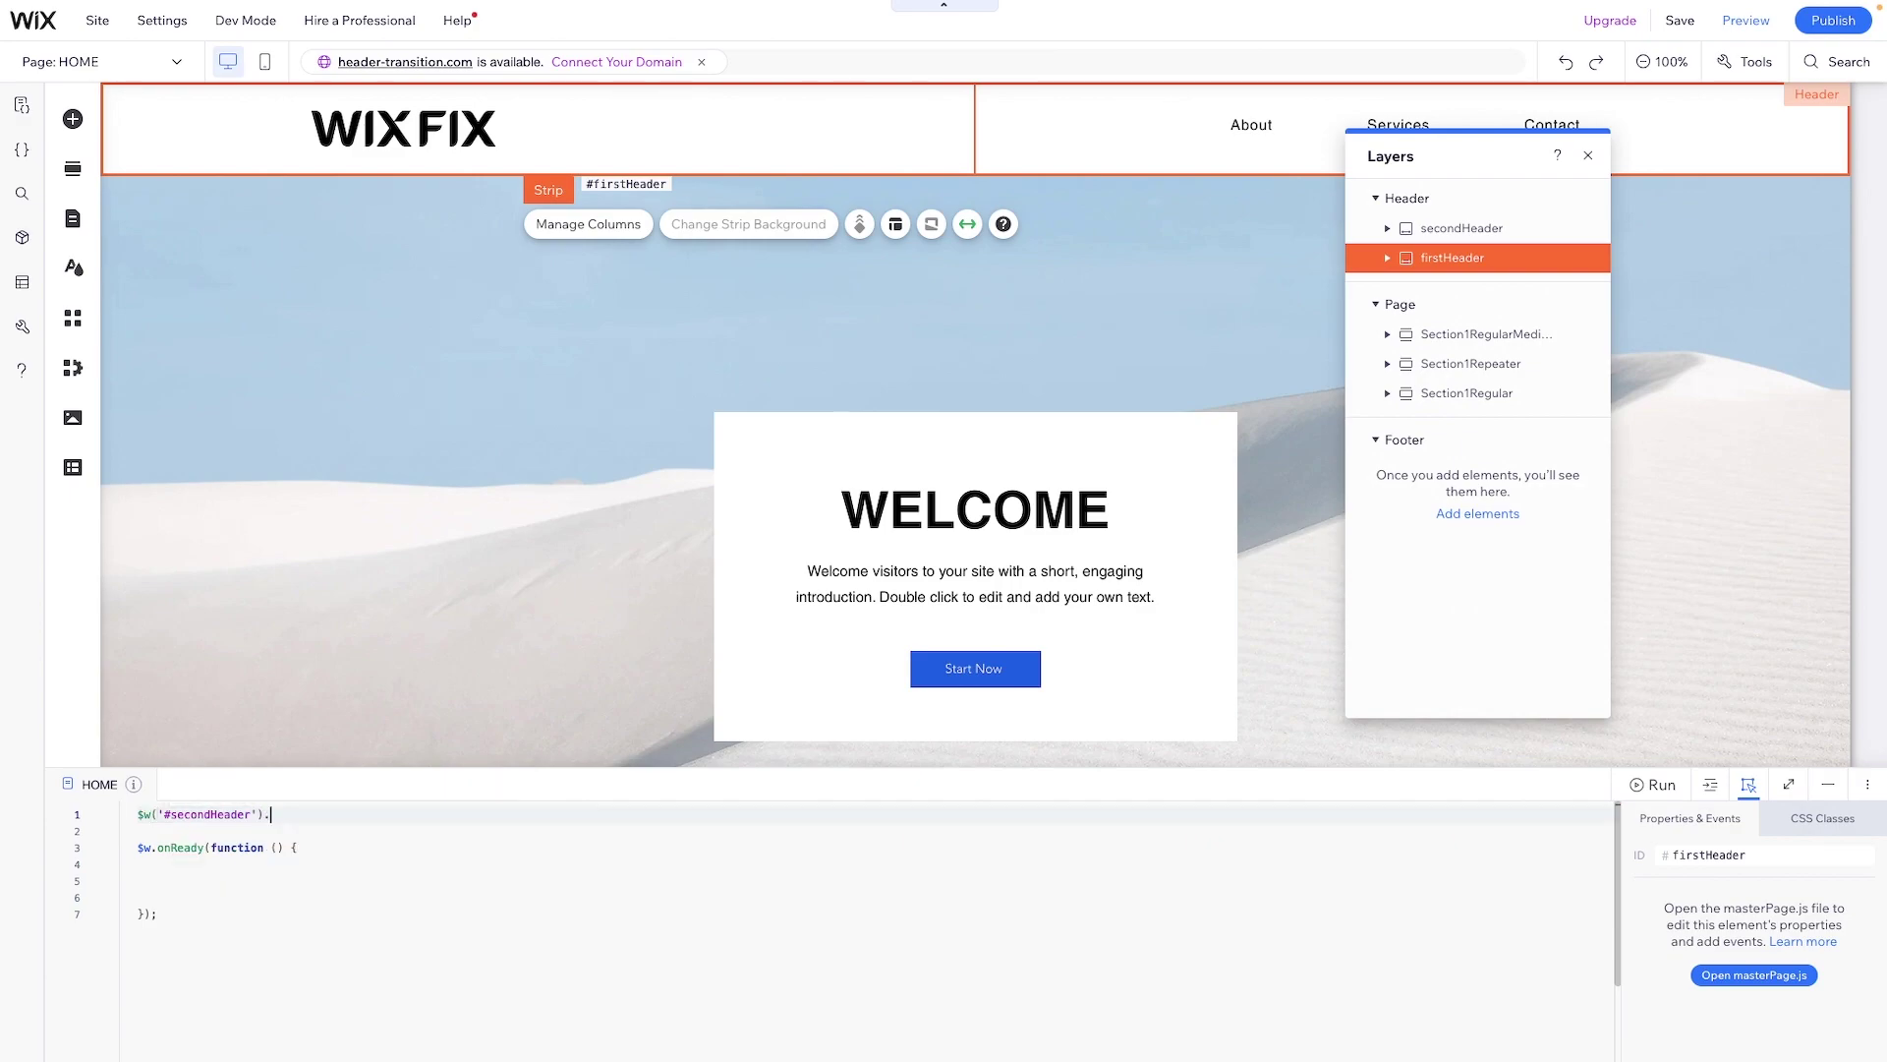
key(Delete)
key(Delete)
text(.hide();)
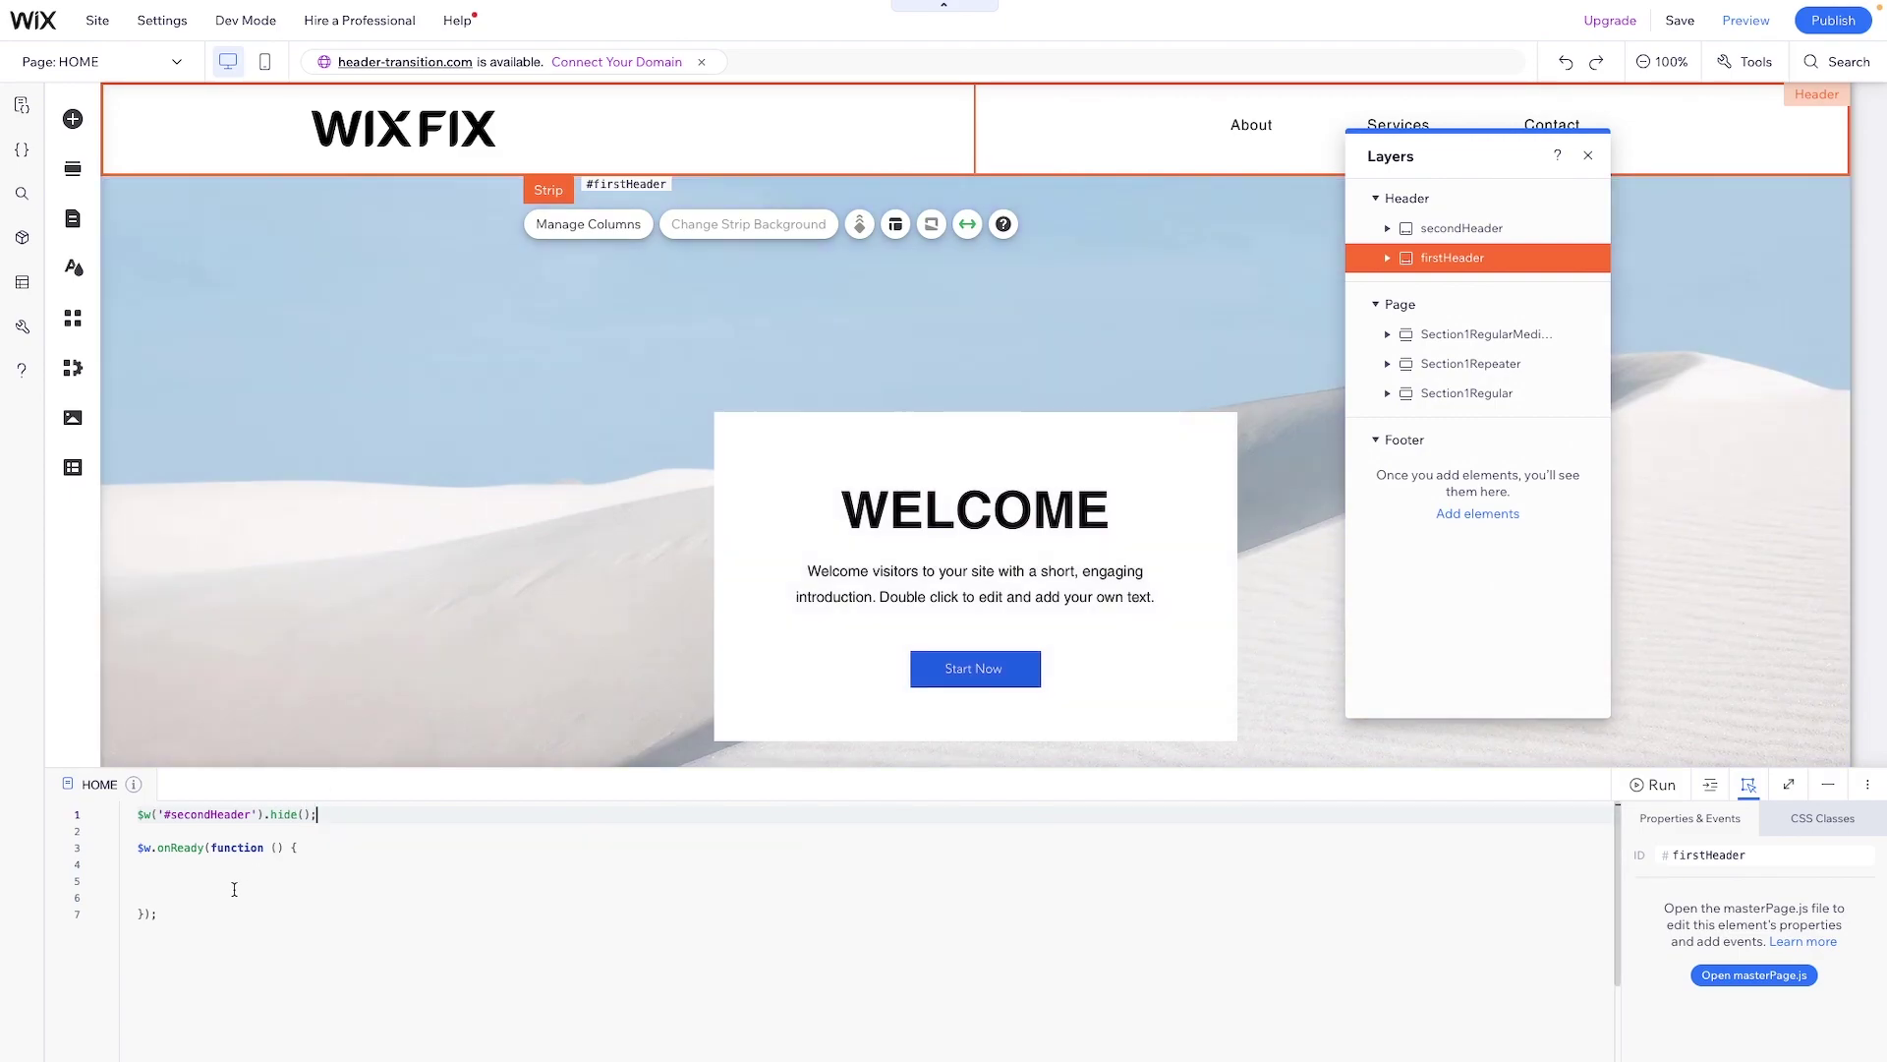
scroll(232, 890, down, 2)
click(228, 899)
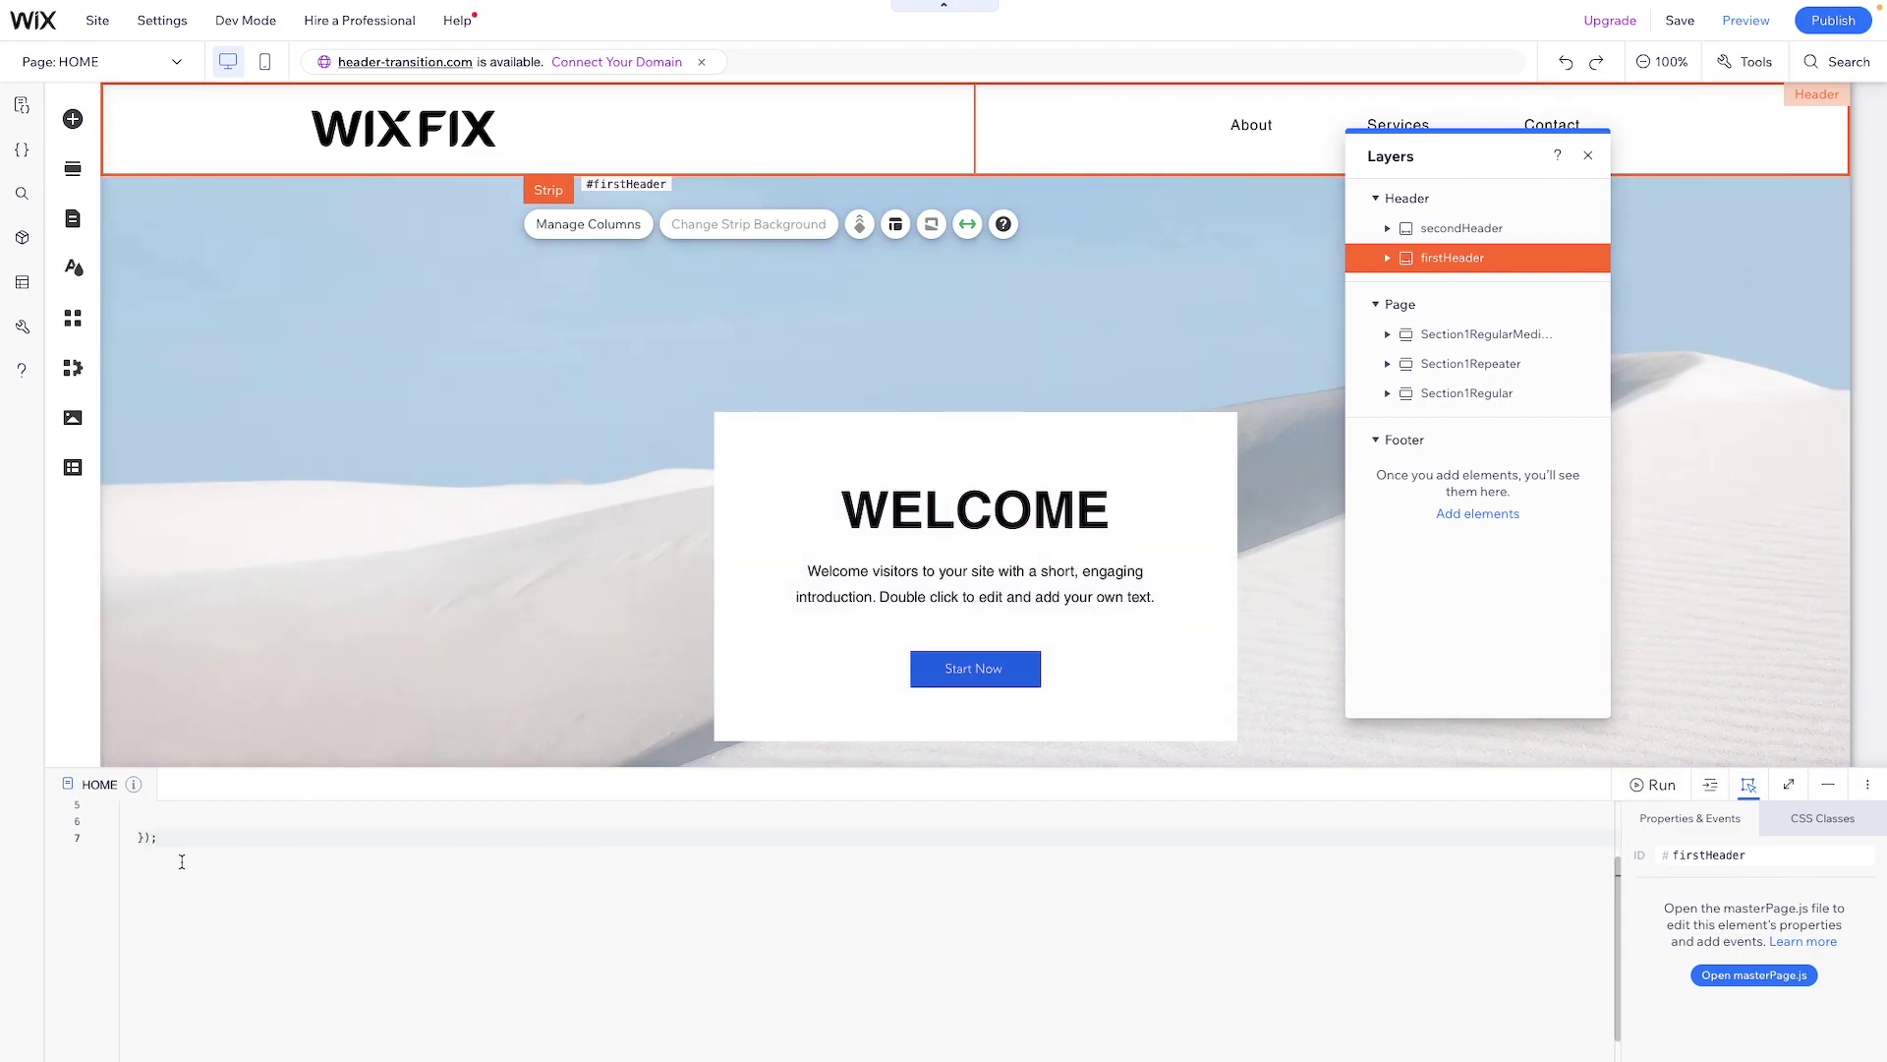
key(Return)
key(Return)
Create the Services section's Section1Repeater_viewportEnter handler and delete its generated comment lines
click(1467, 363)
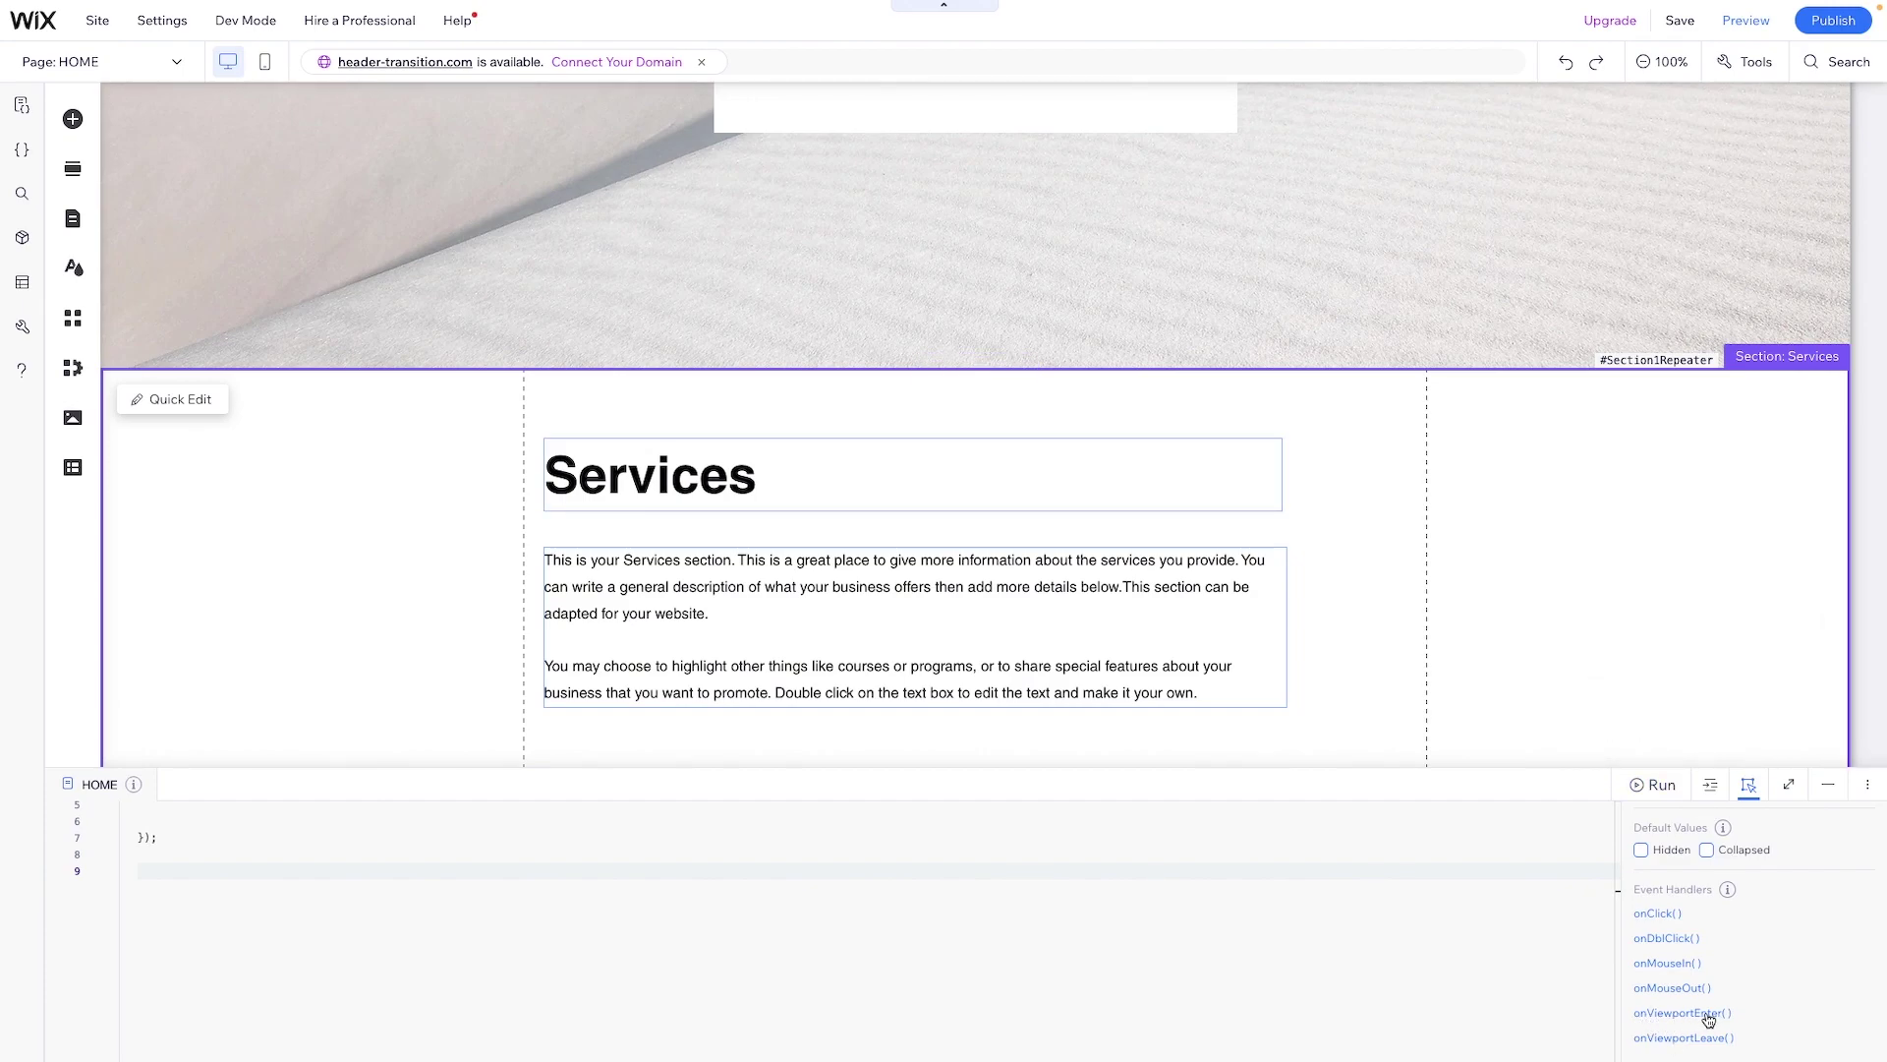
scroll(1709, 1018, up, 2)
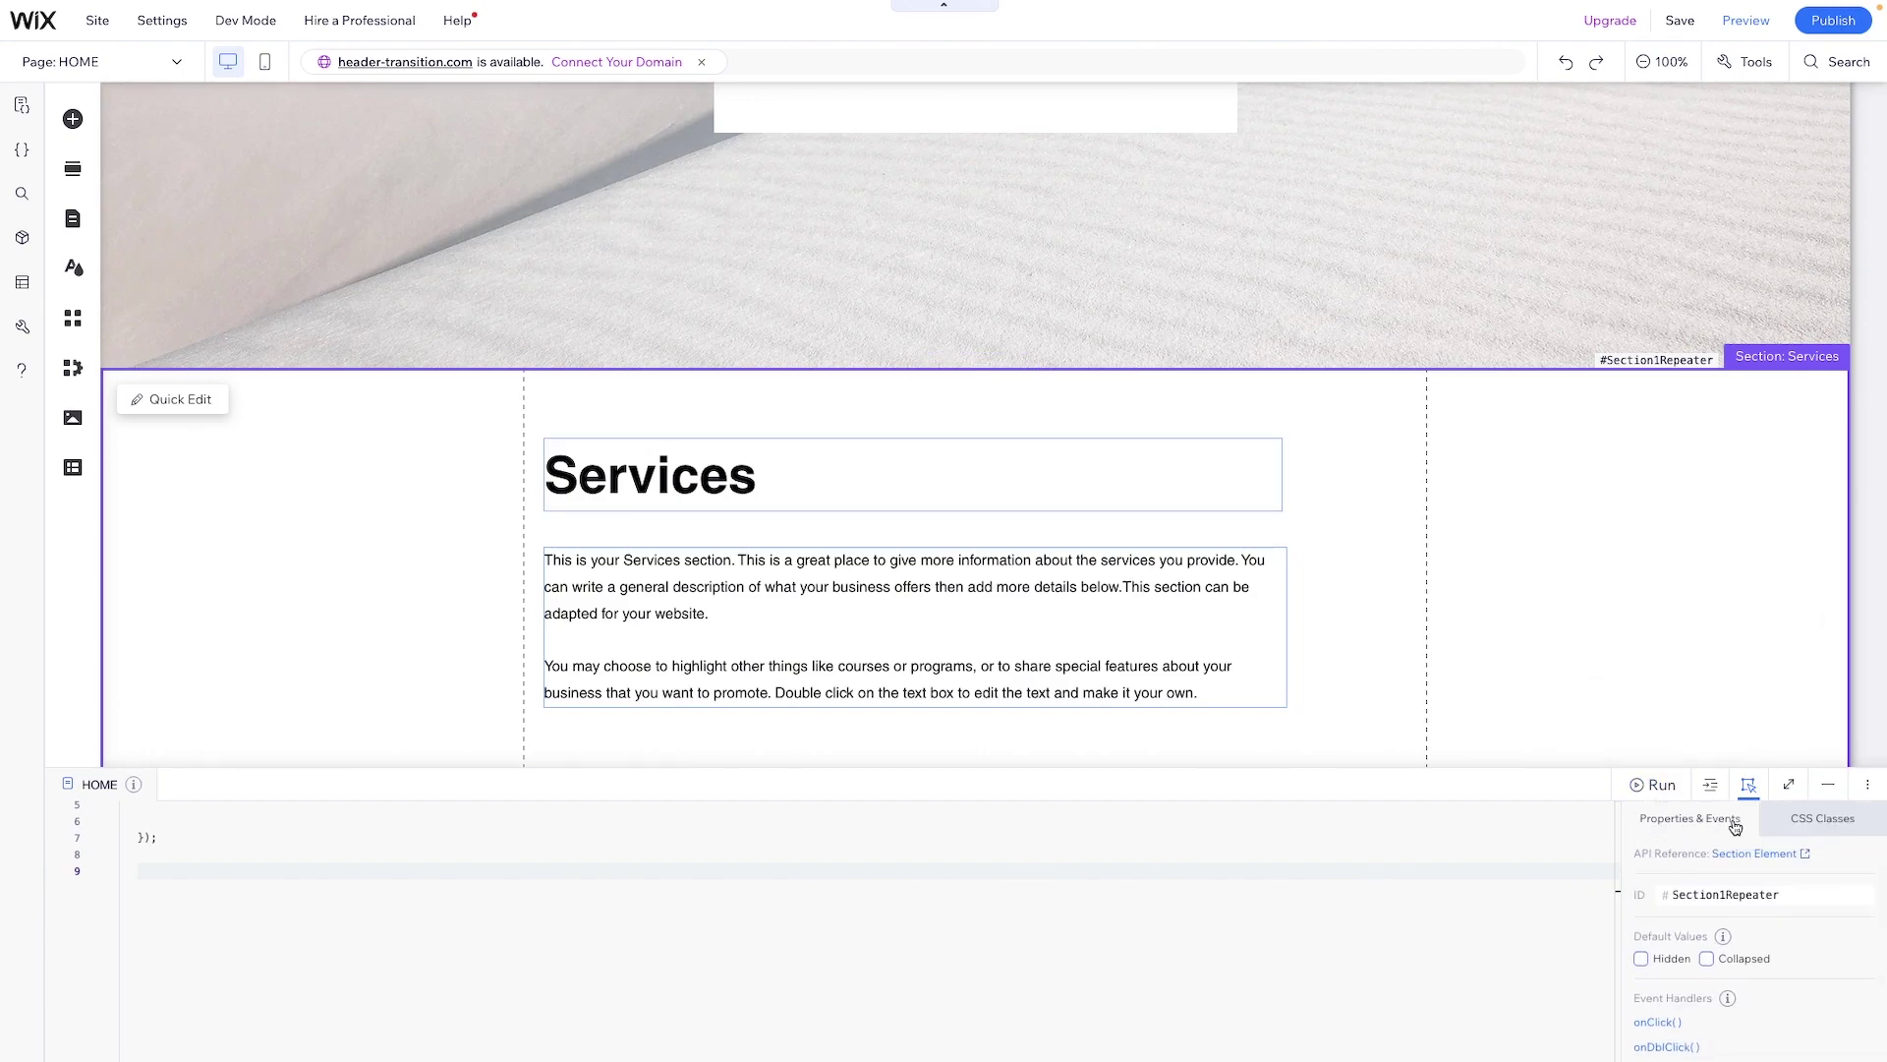
scroll(1671, 1021, down, 1)
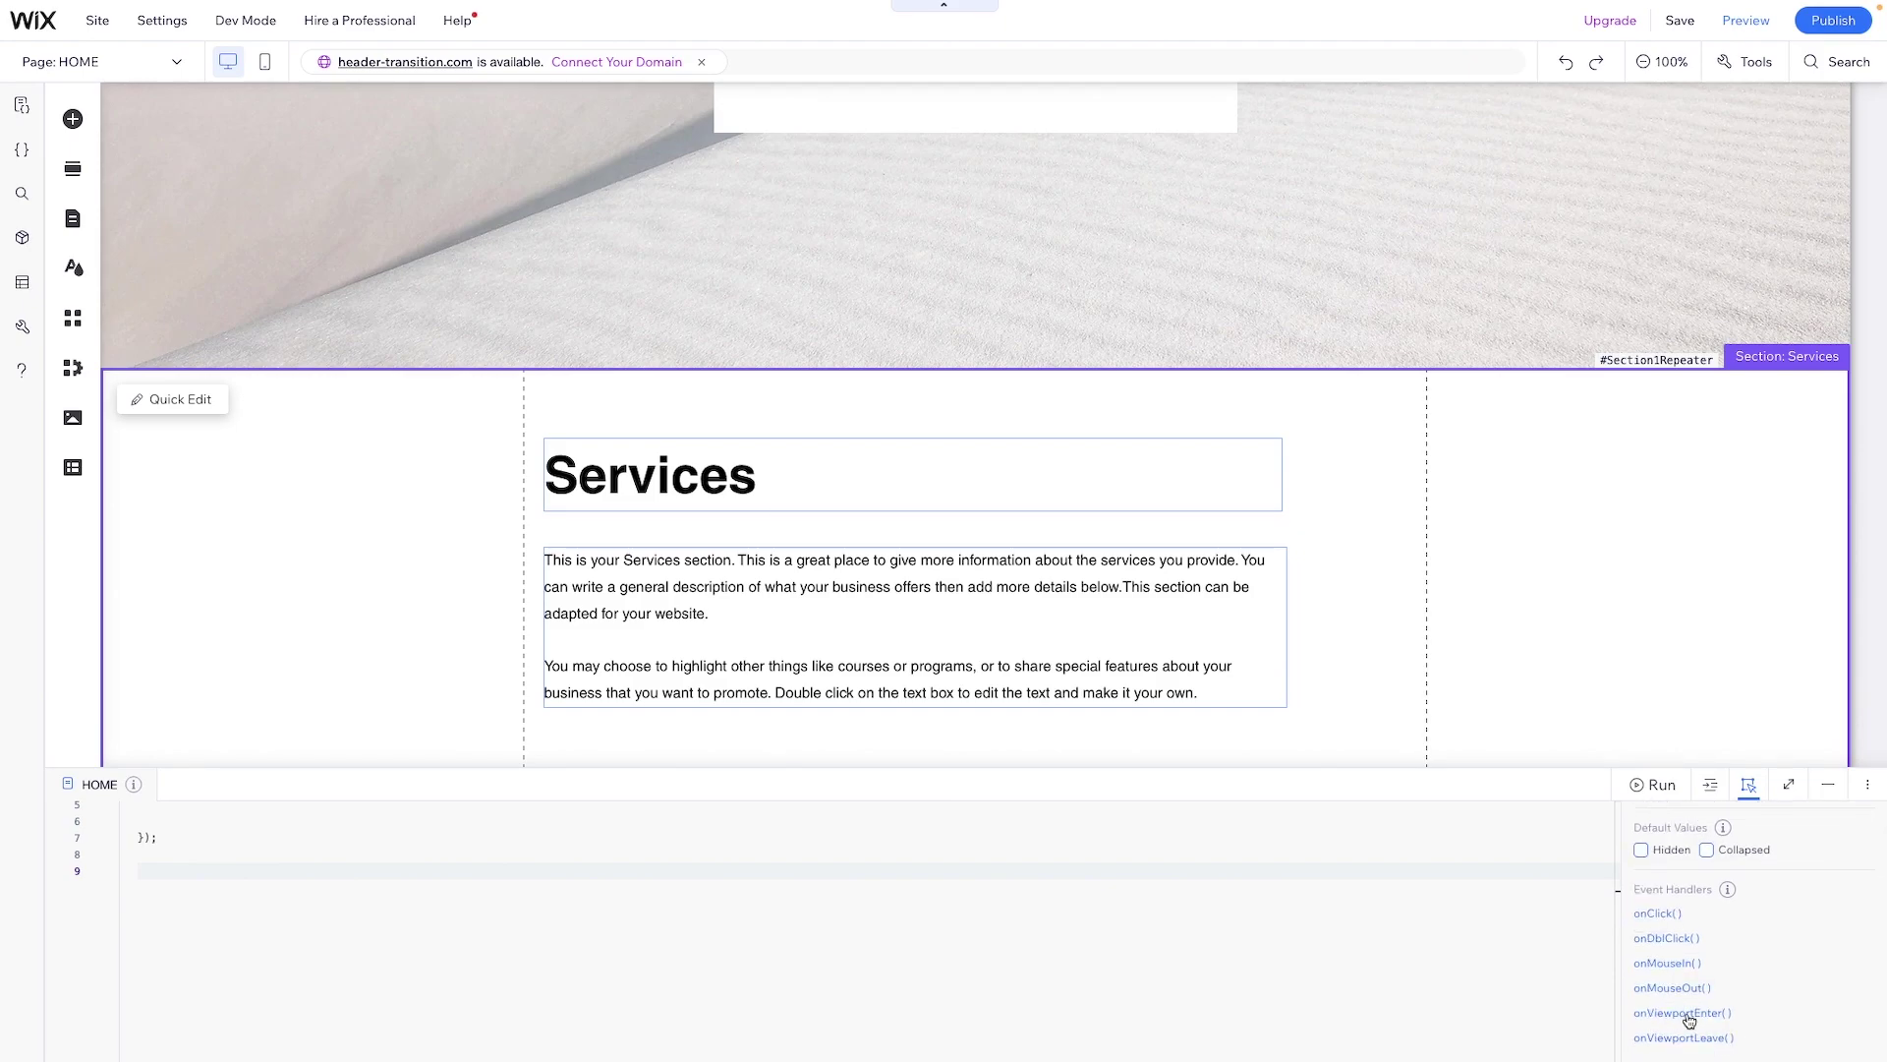
click(1681, 1015)
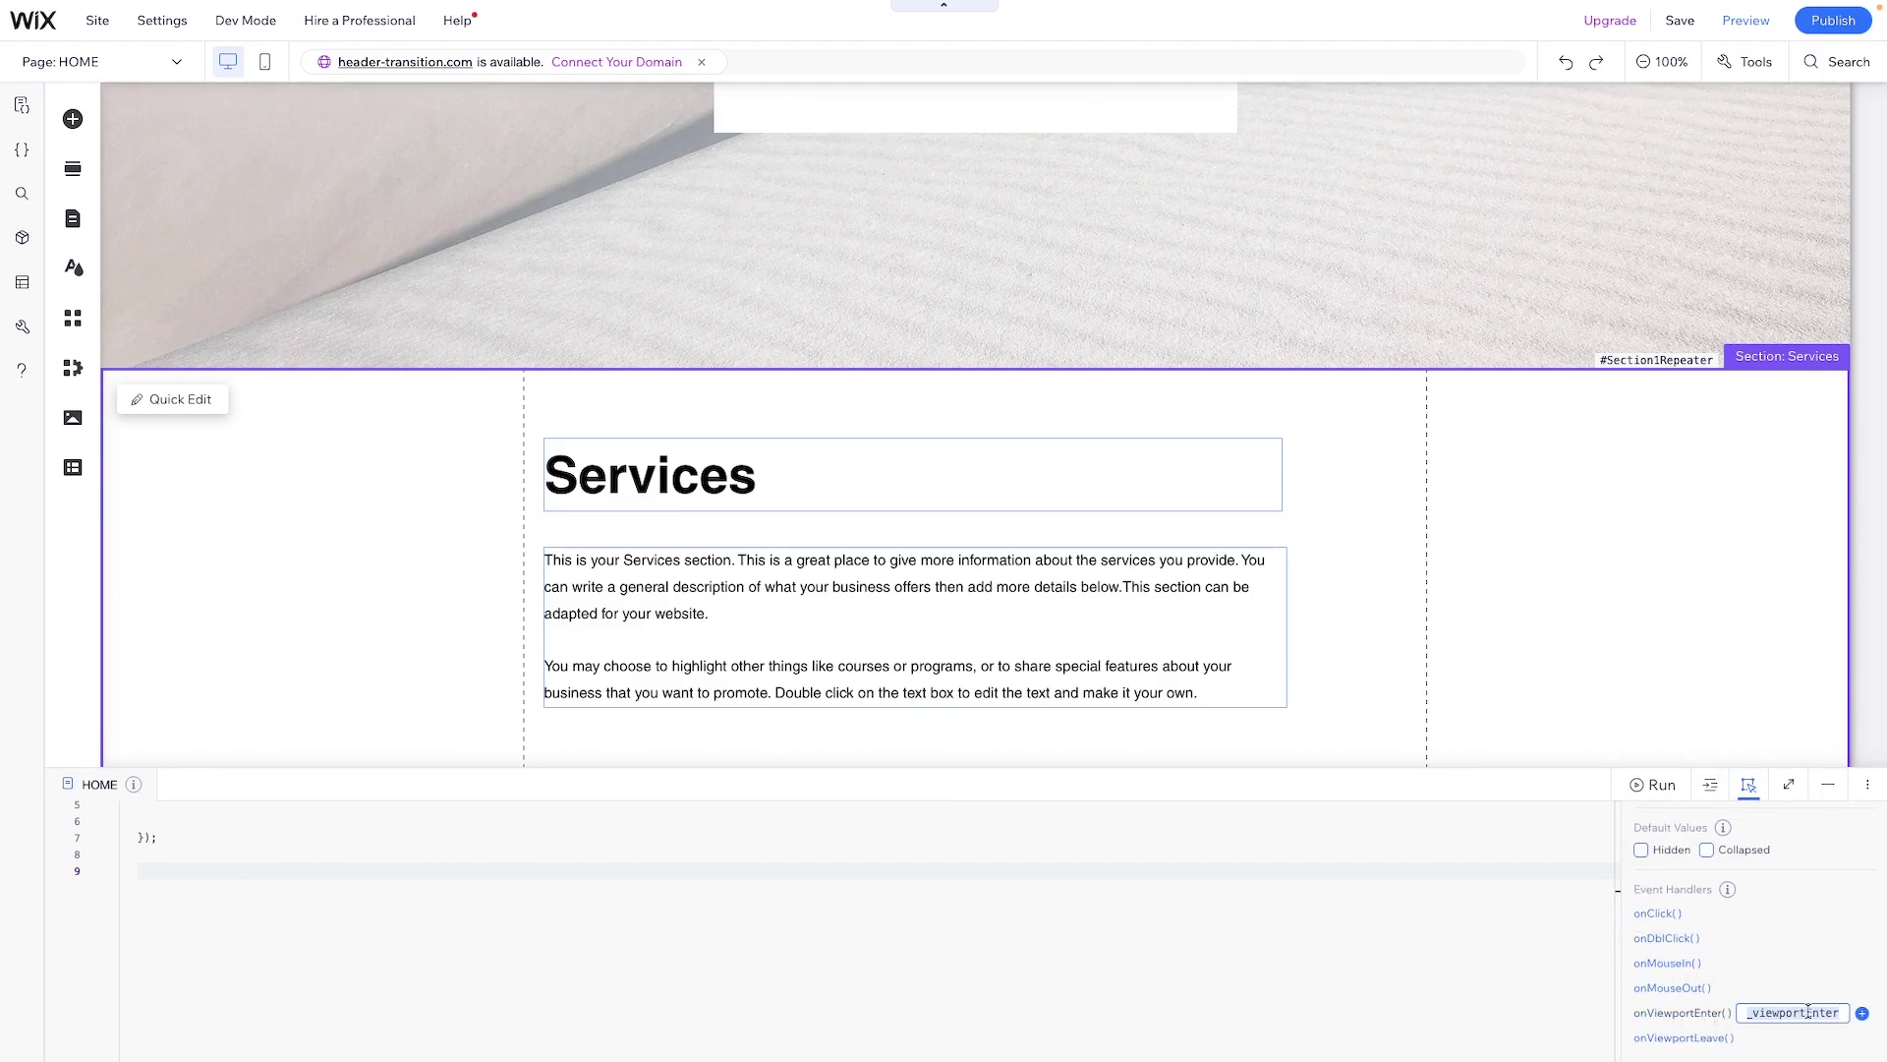
click(1863, 1013)
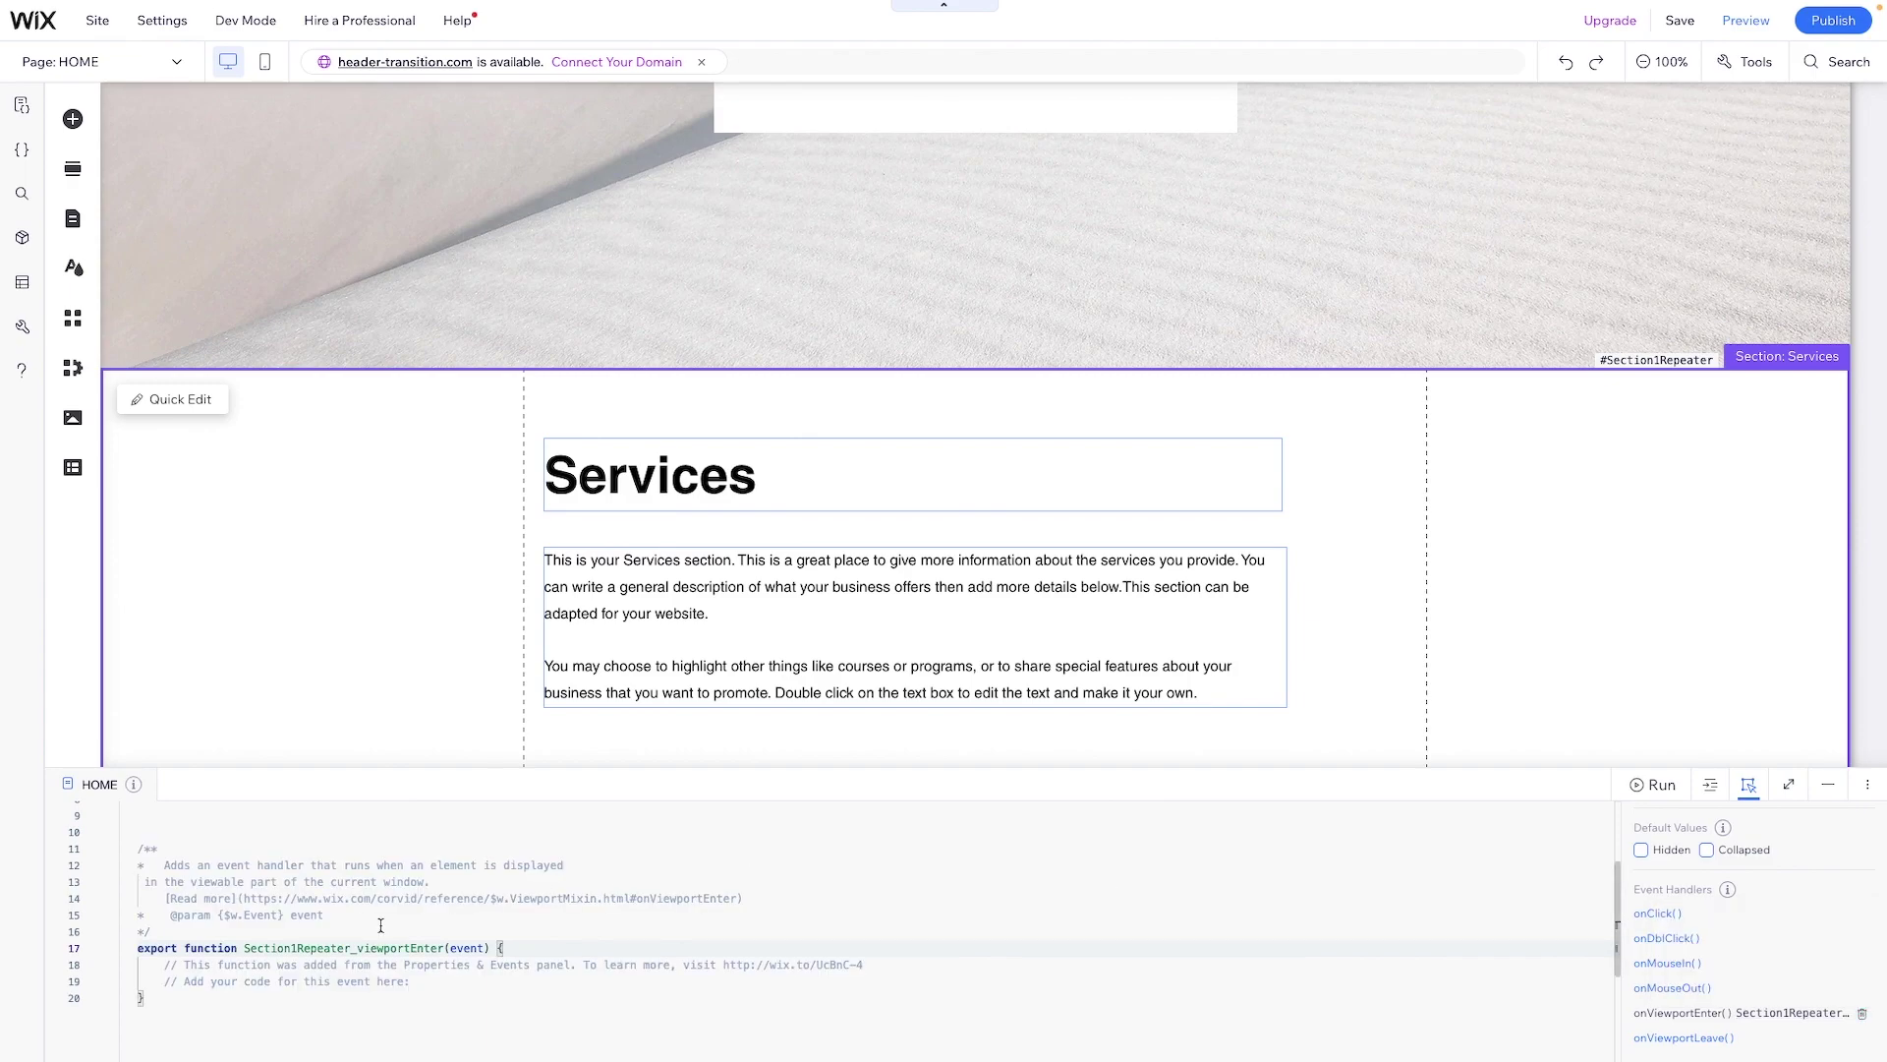
key(BackSpace)
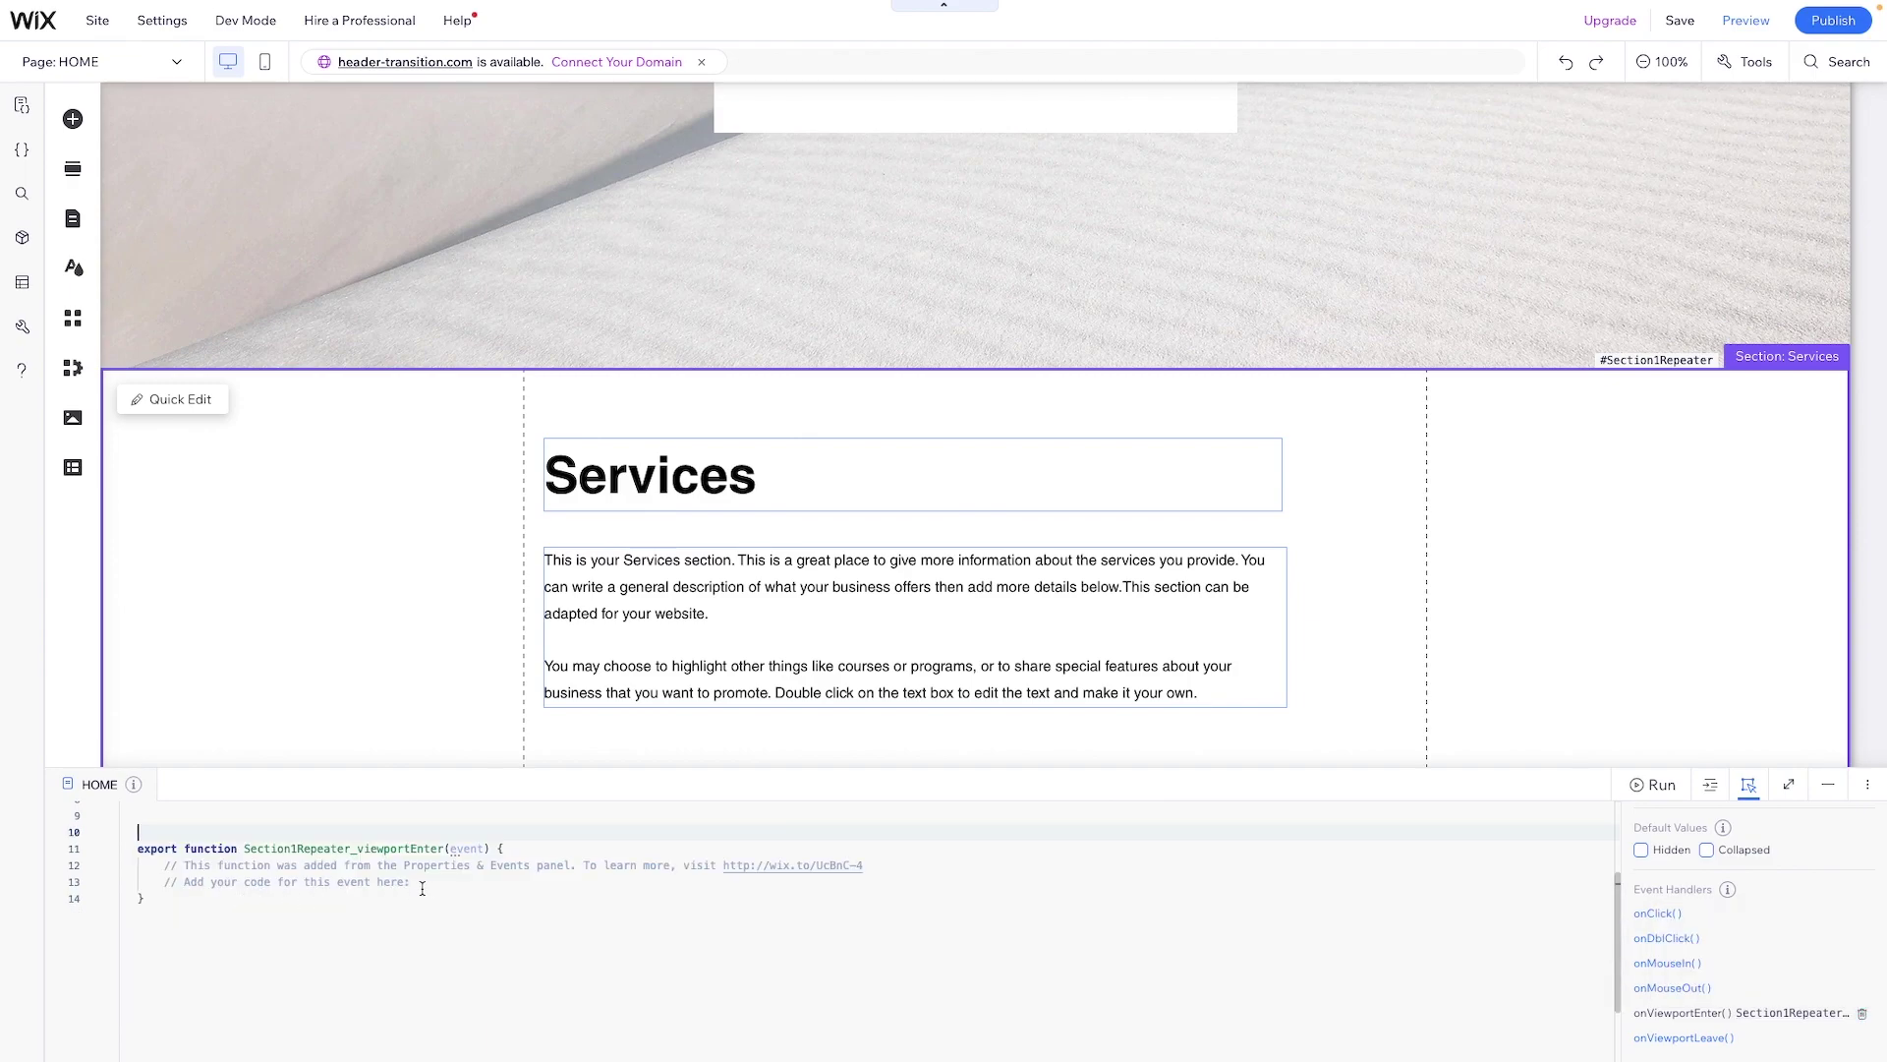
drag(419, 883, 161, 867)
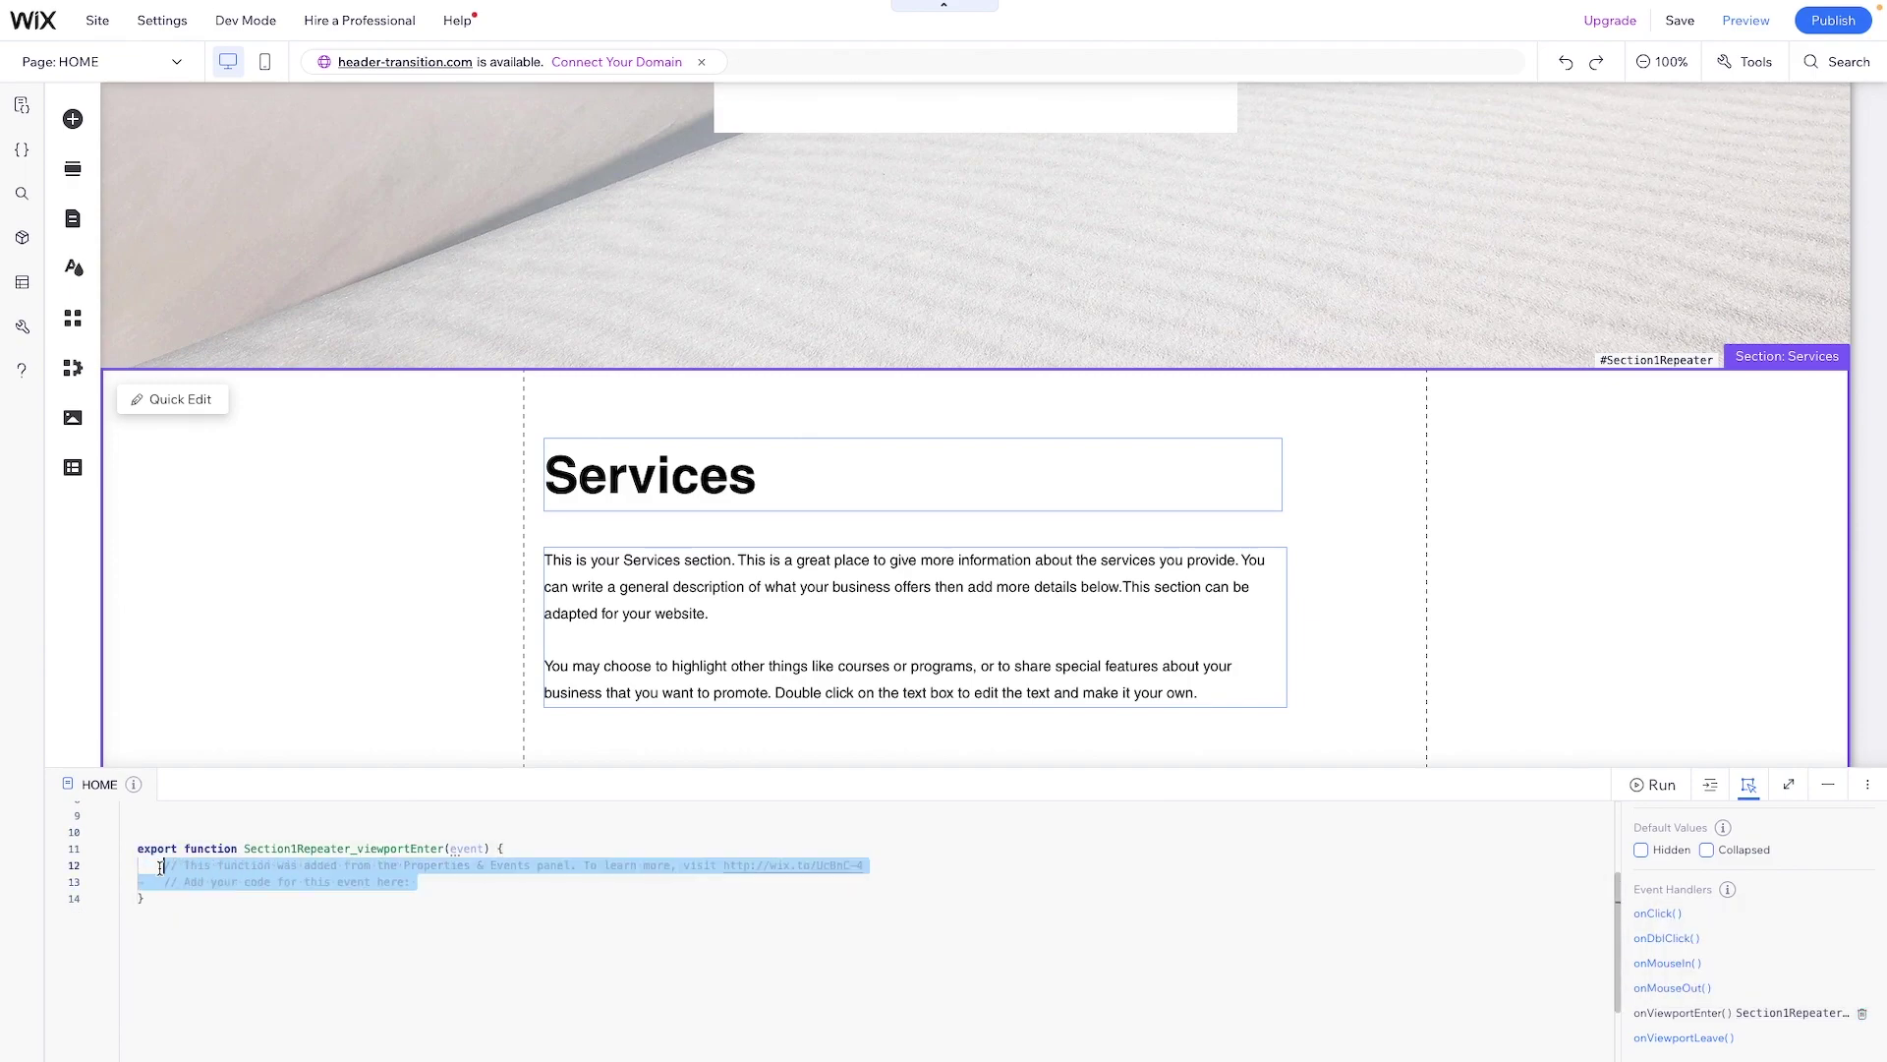
key(BackSpace)
key(ctrl+Tab)
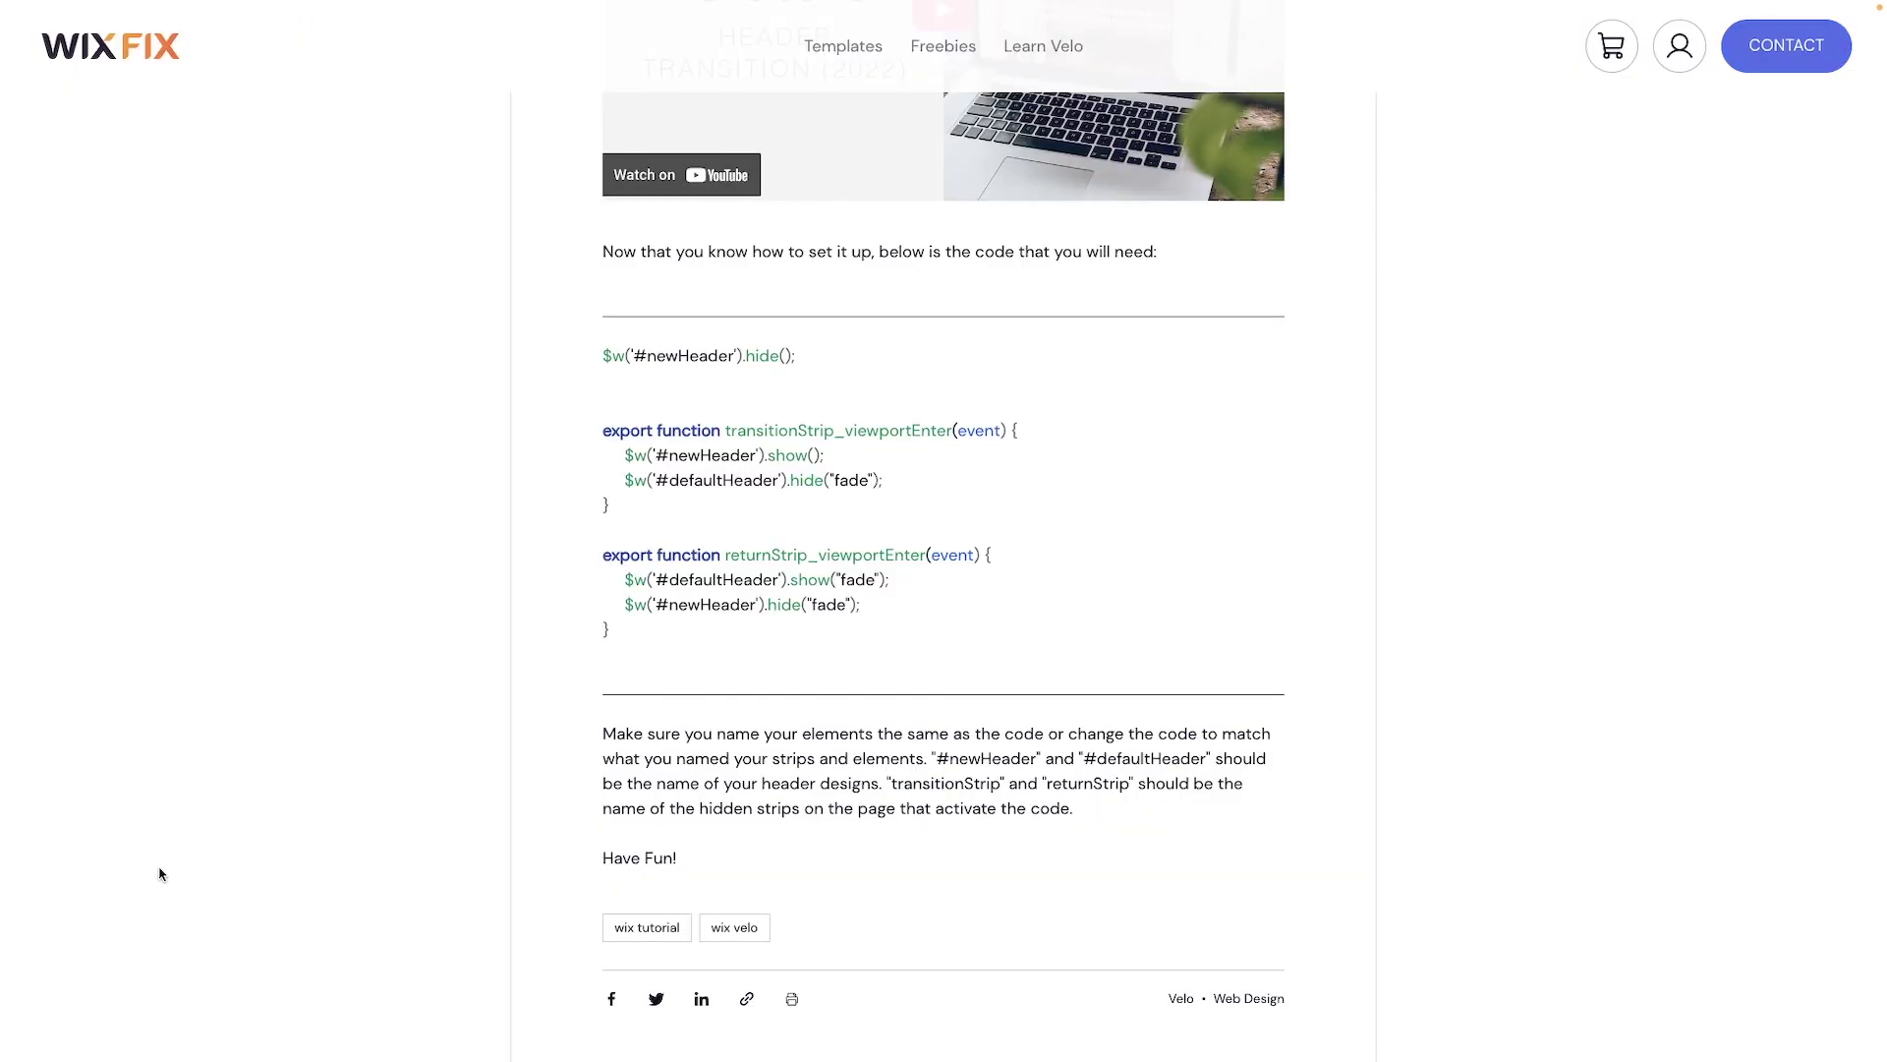
drag(603, 432, 995, 432)
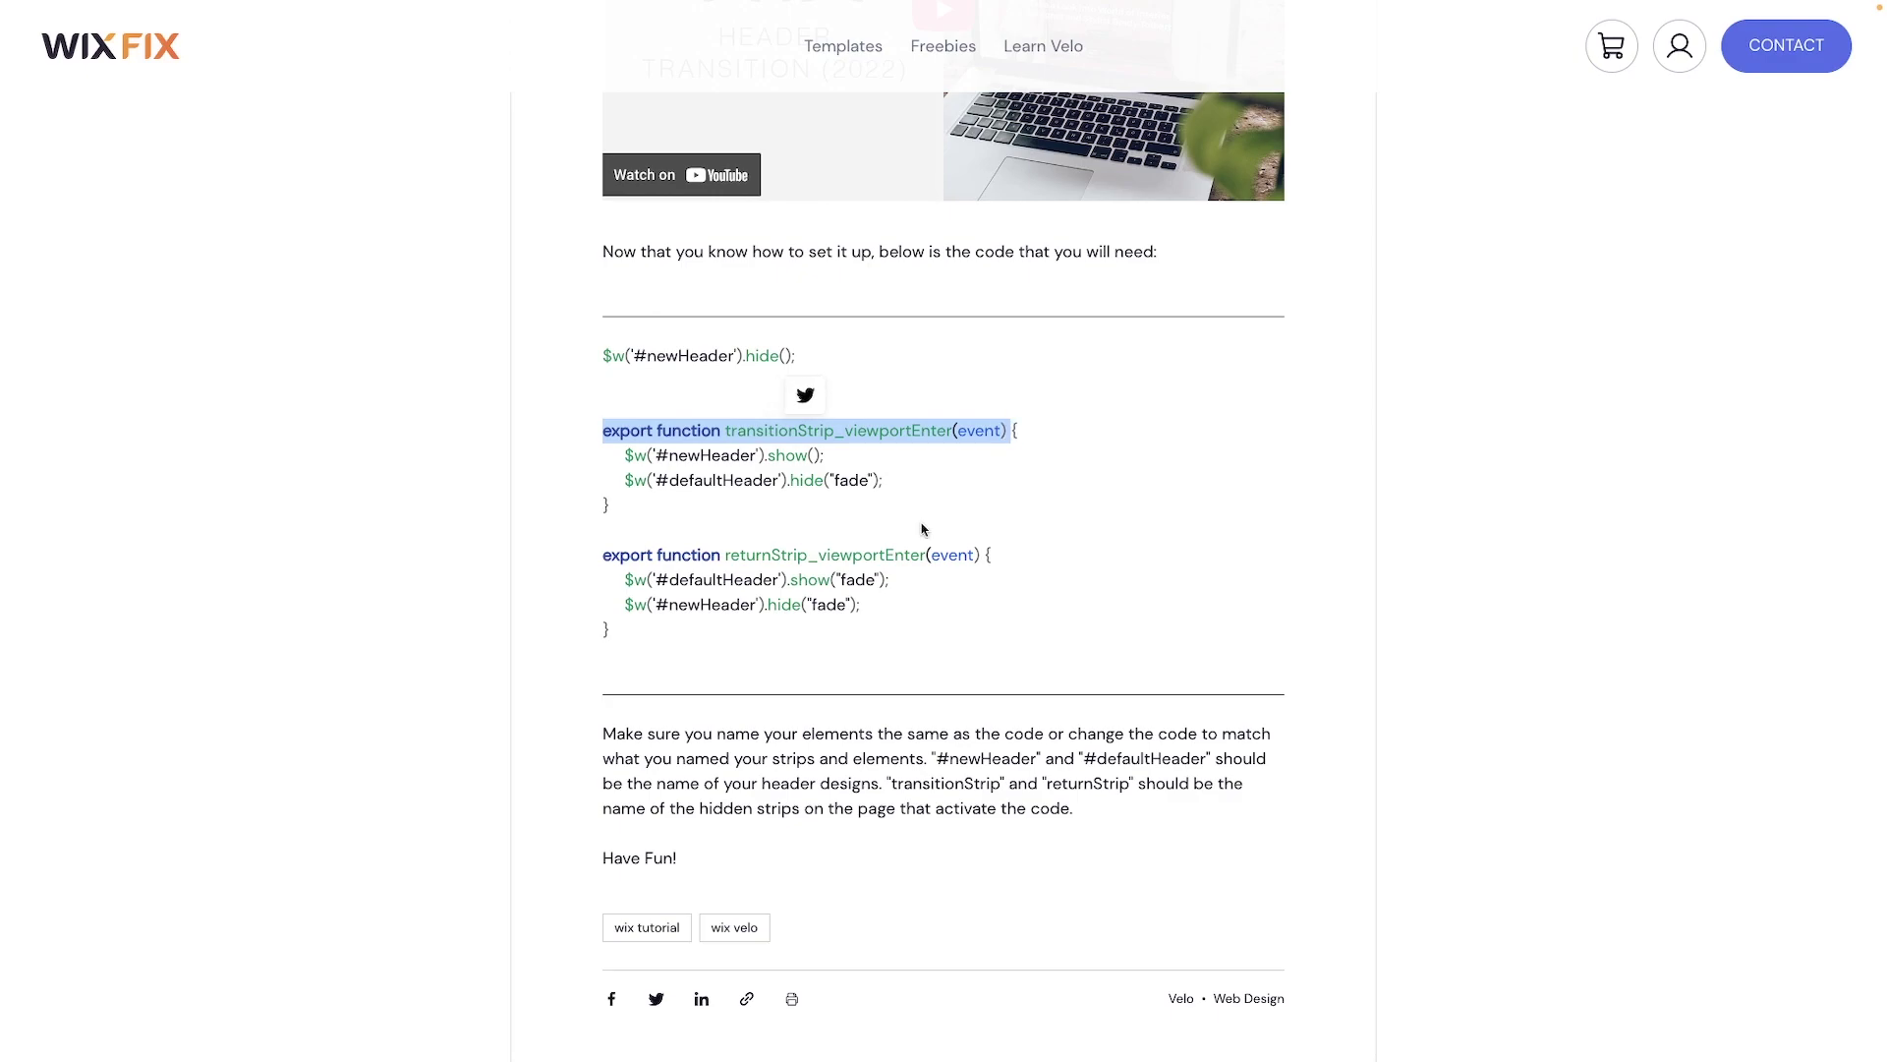
drag(603, 556, 971, 556)
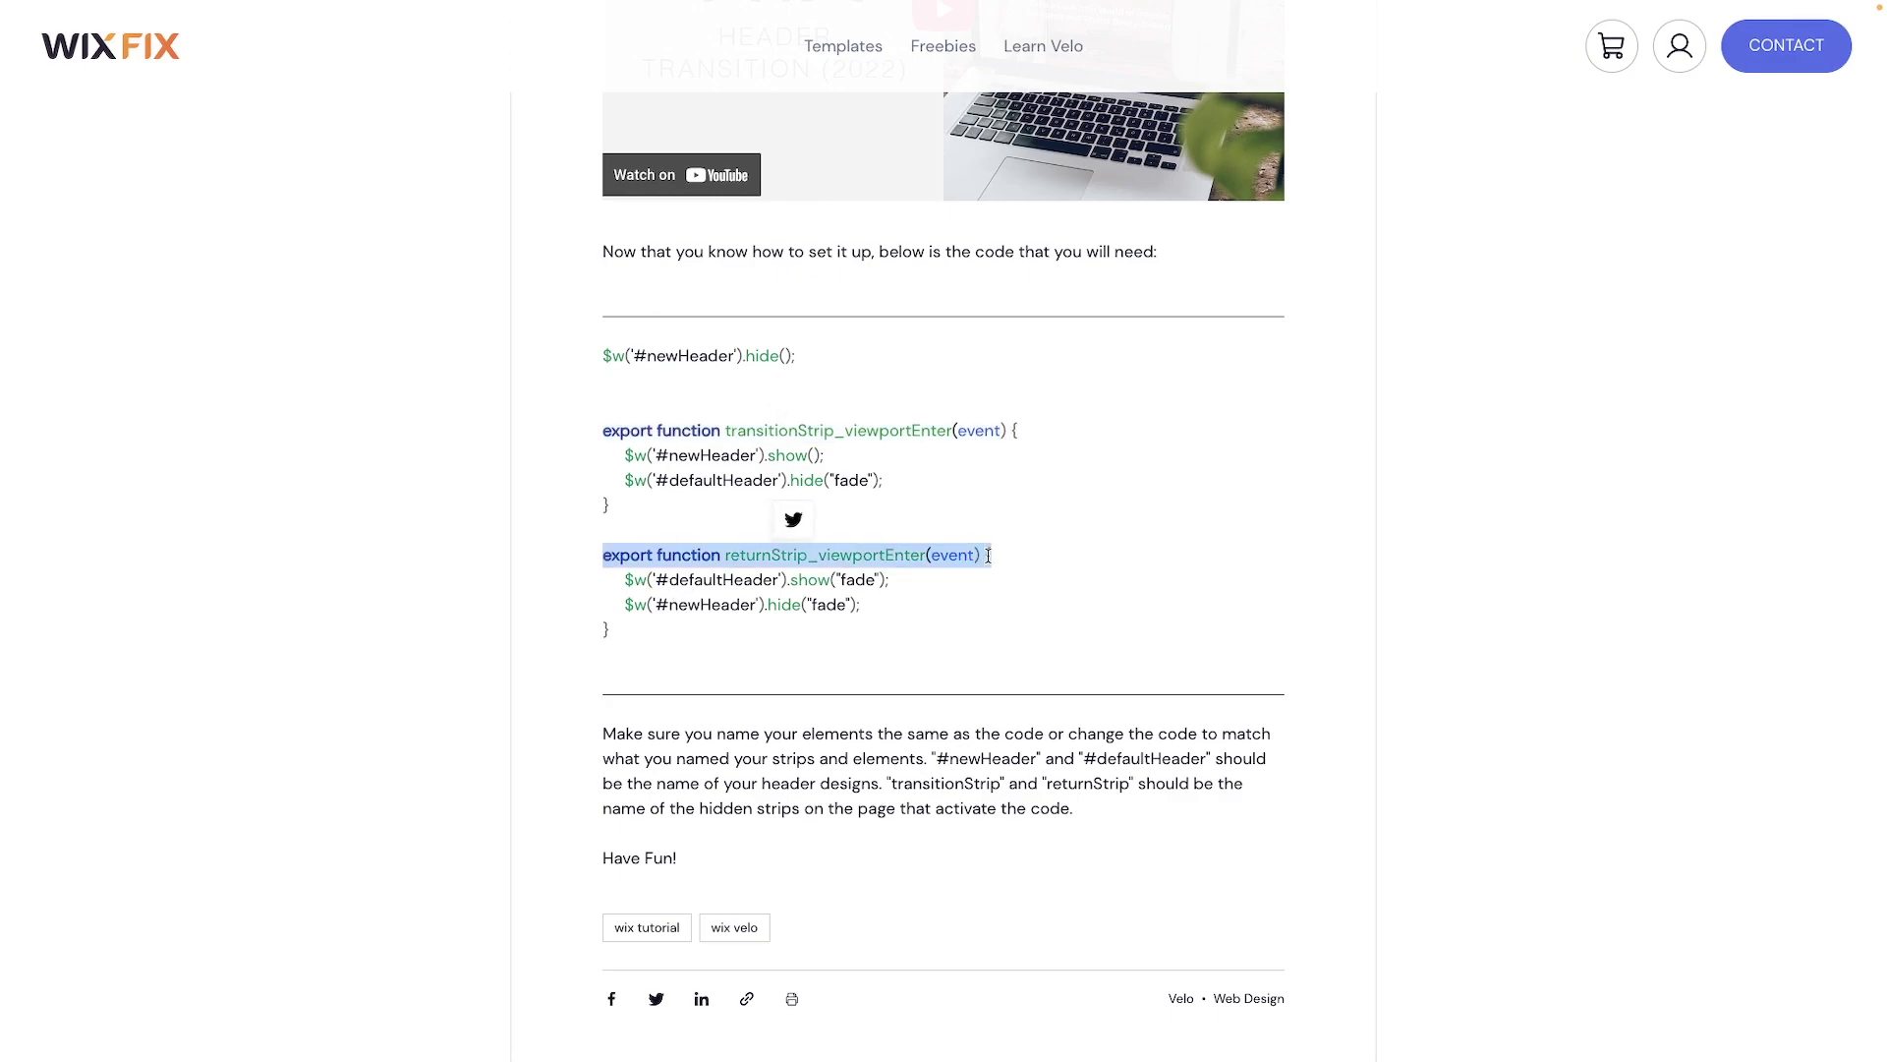
key(ctrl+Tab)
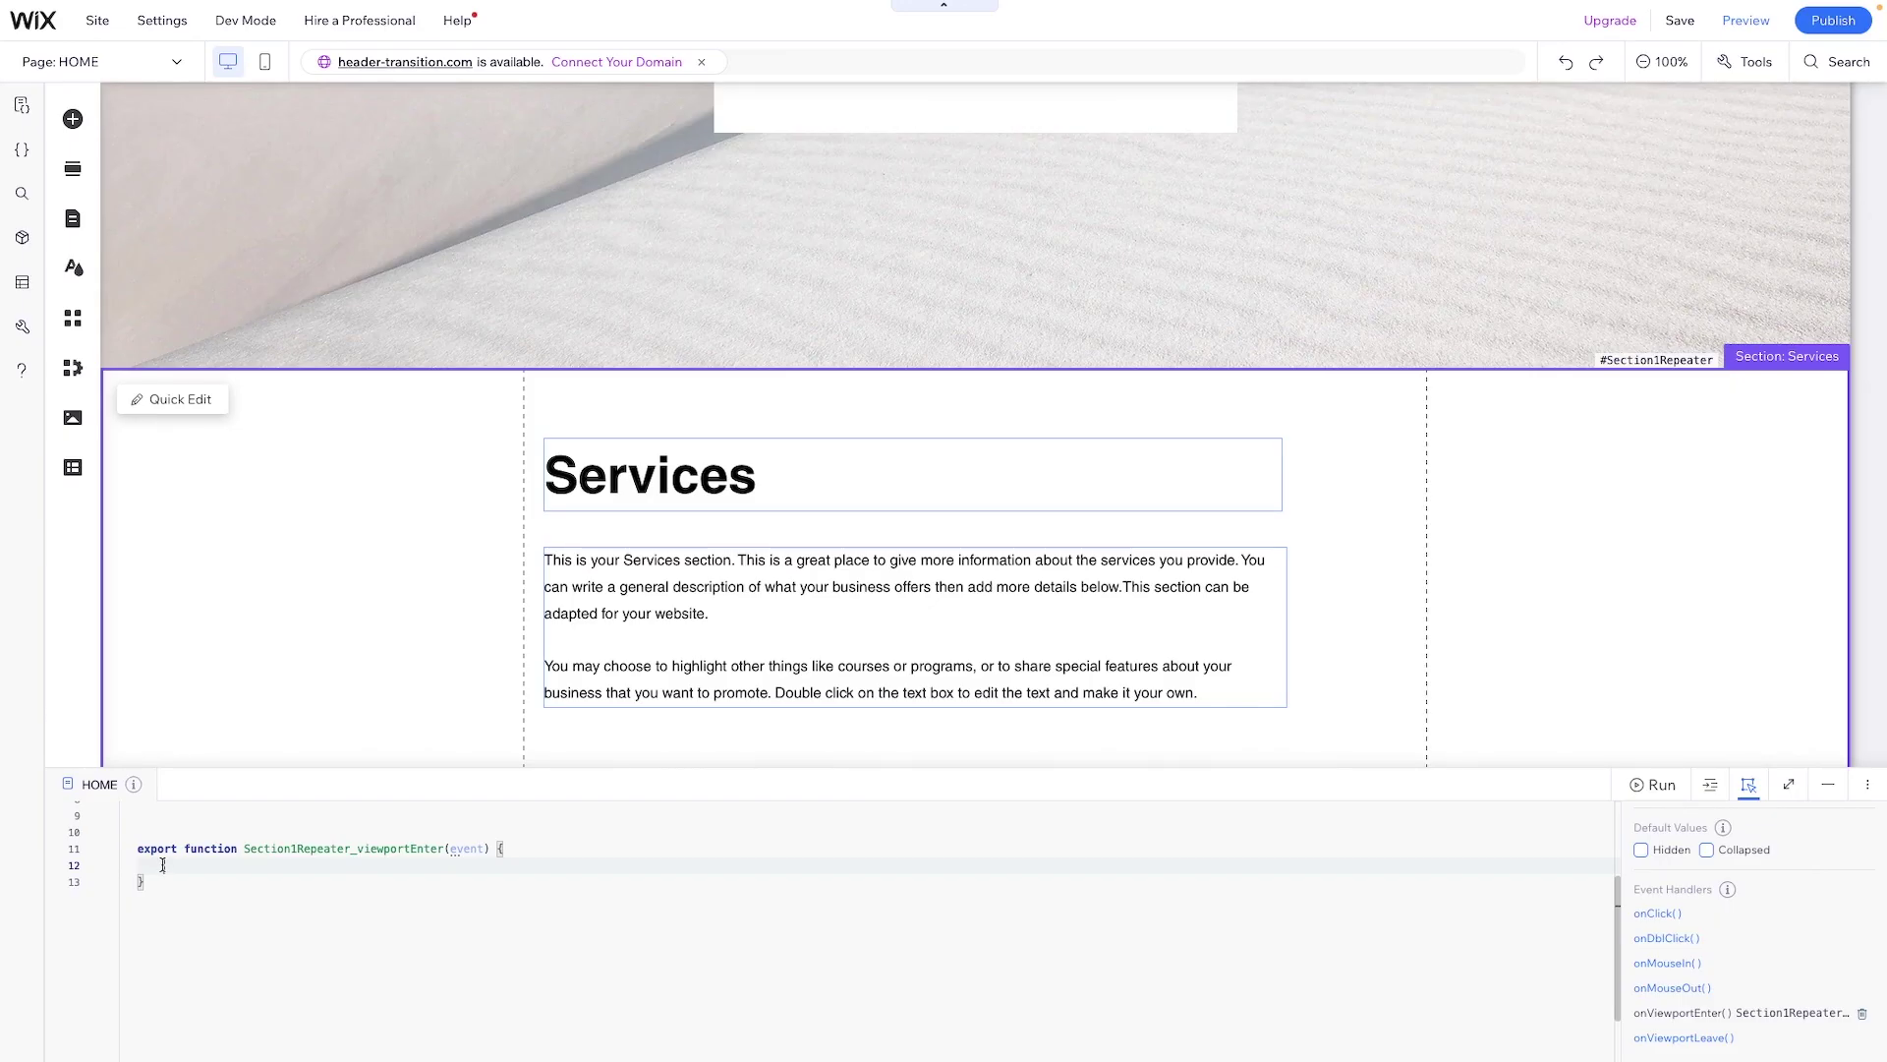
Put the secondHeader line into the Services handler and change hide to show
scroll(245, 861, up, 3)
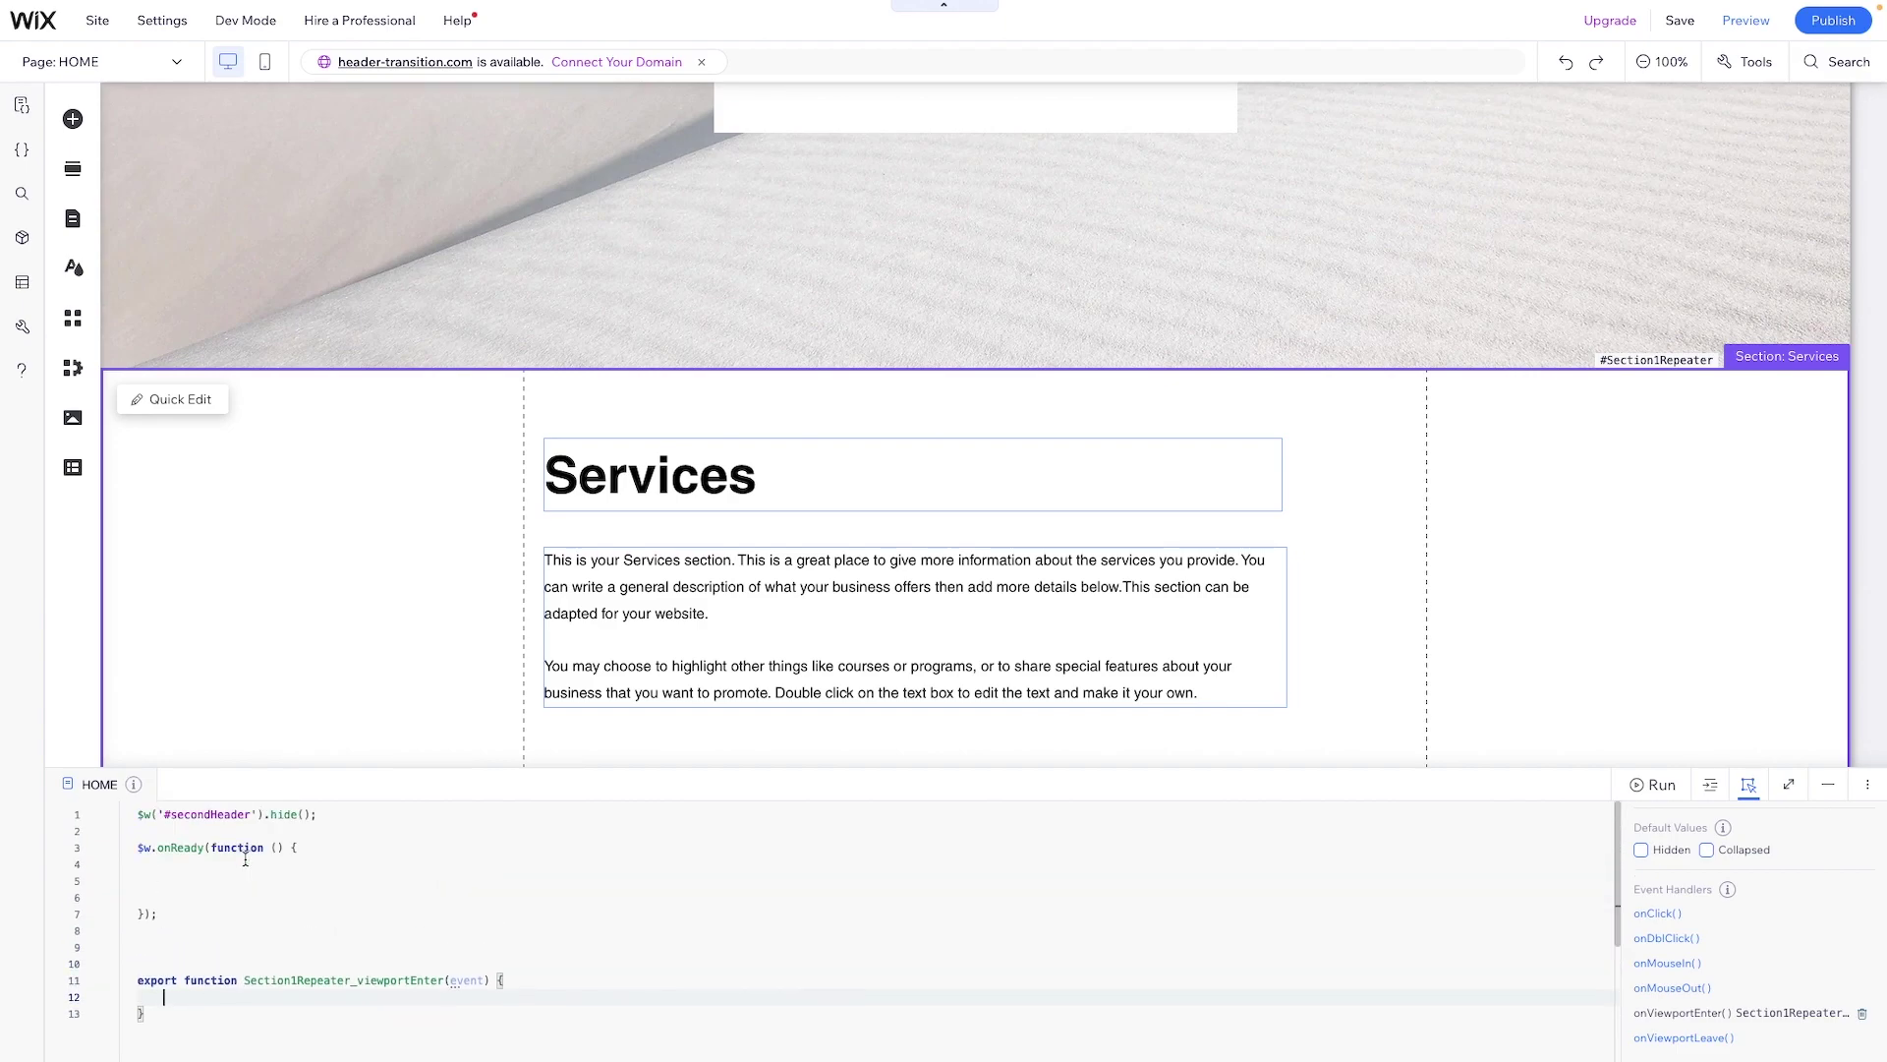
click(349, 814)
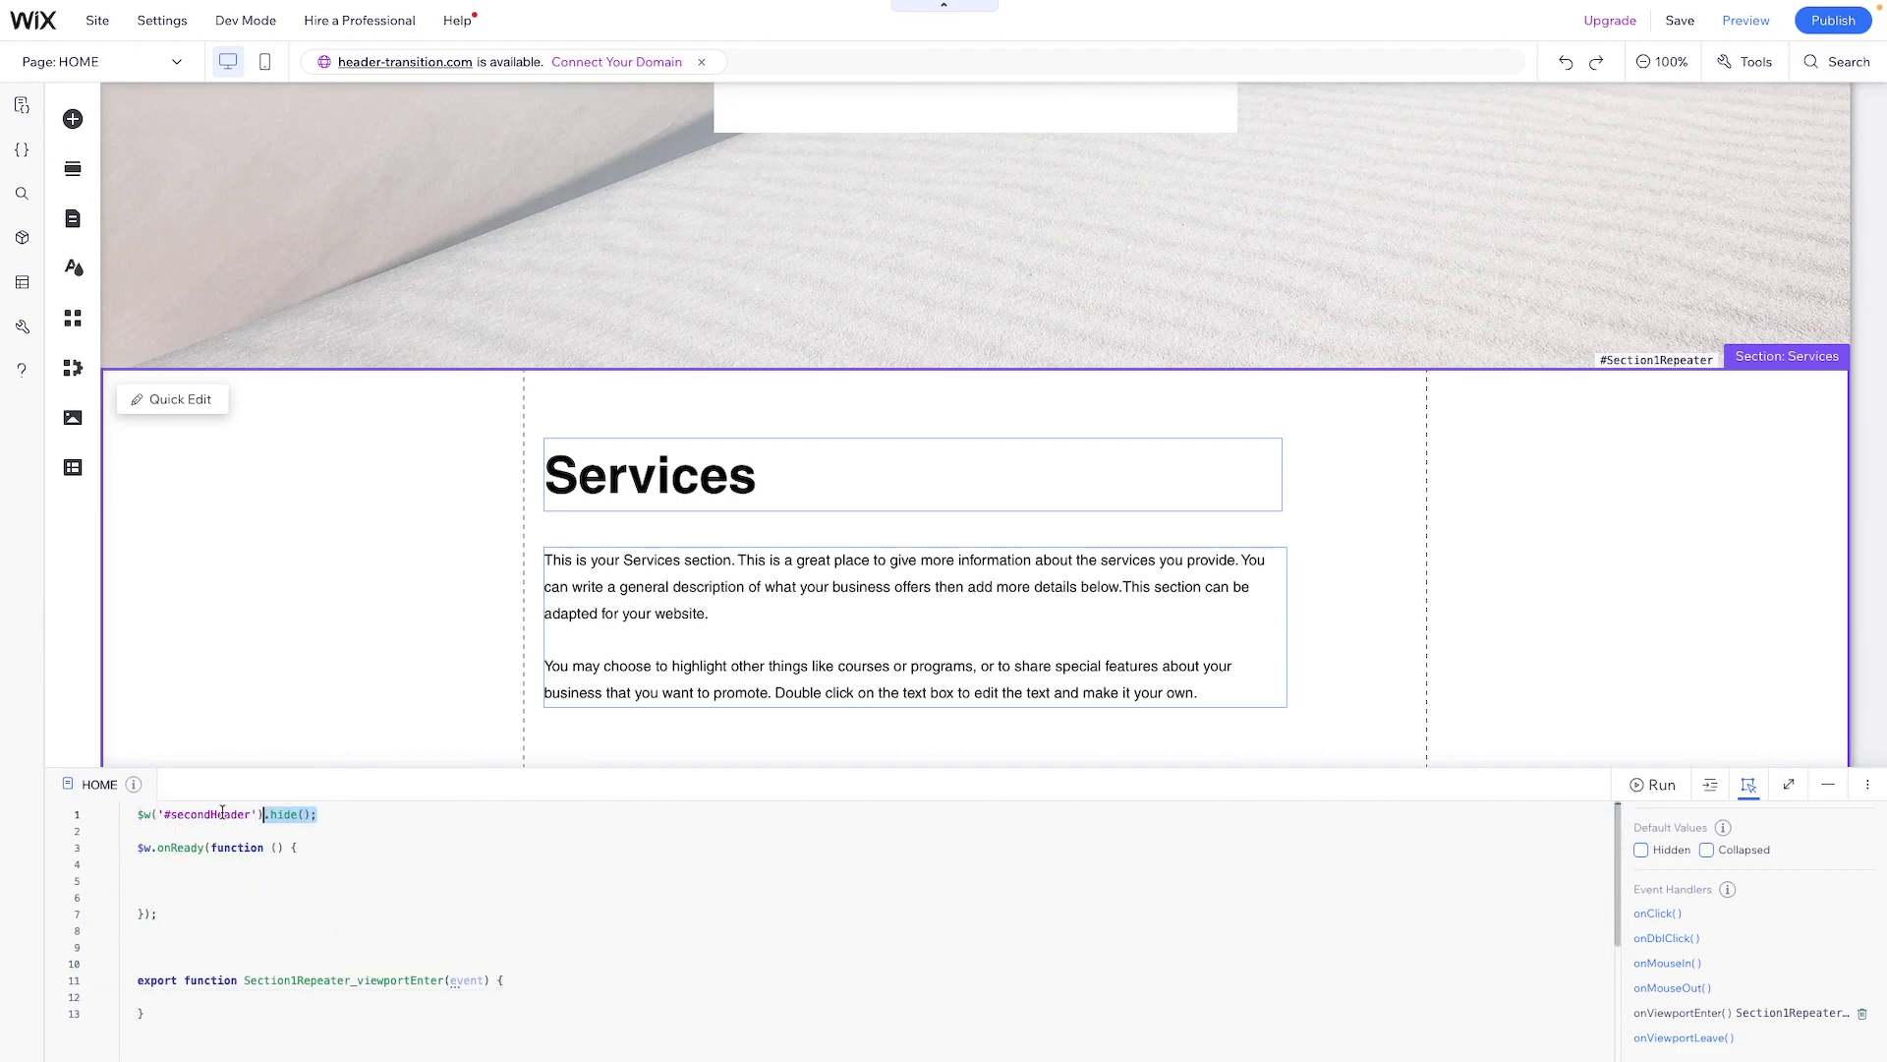
triple_click(138, 814)
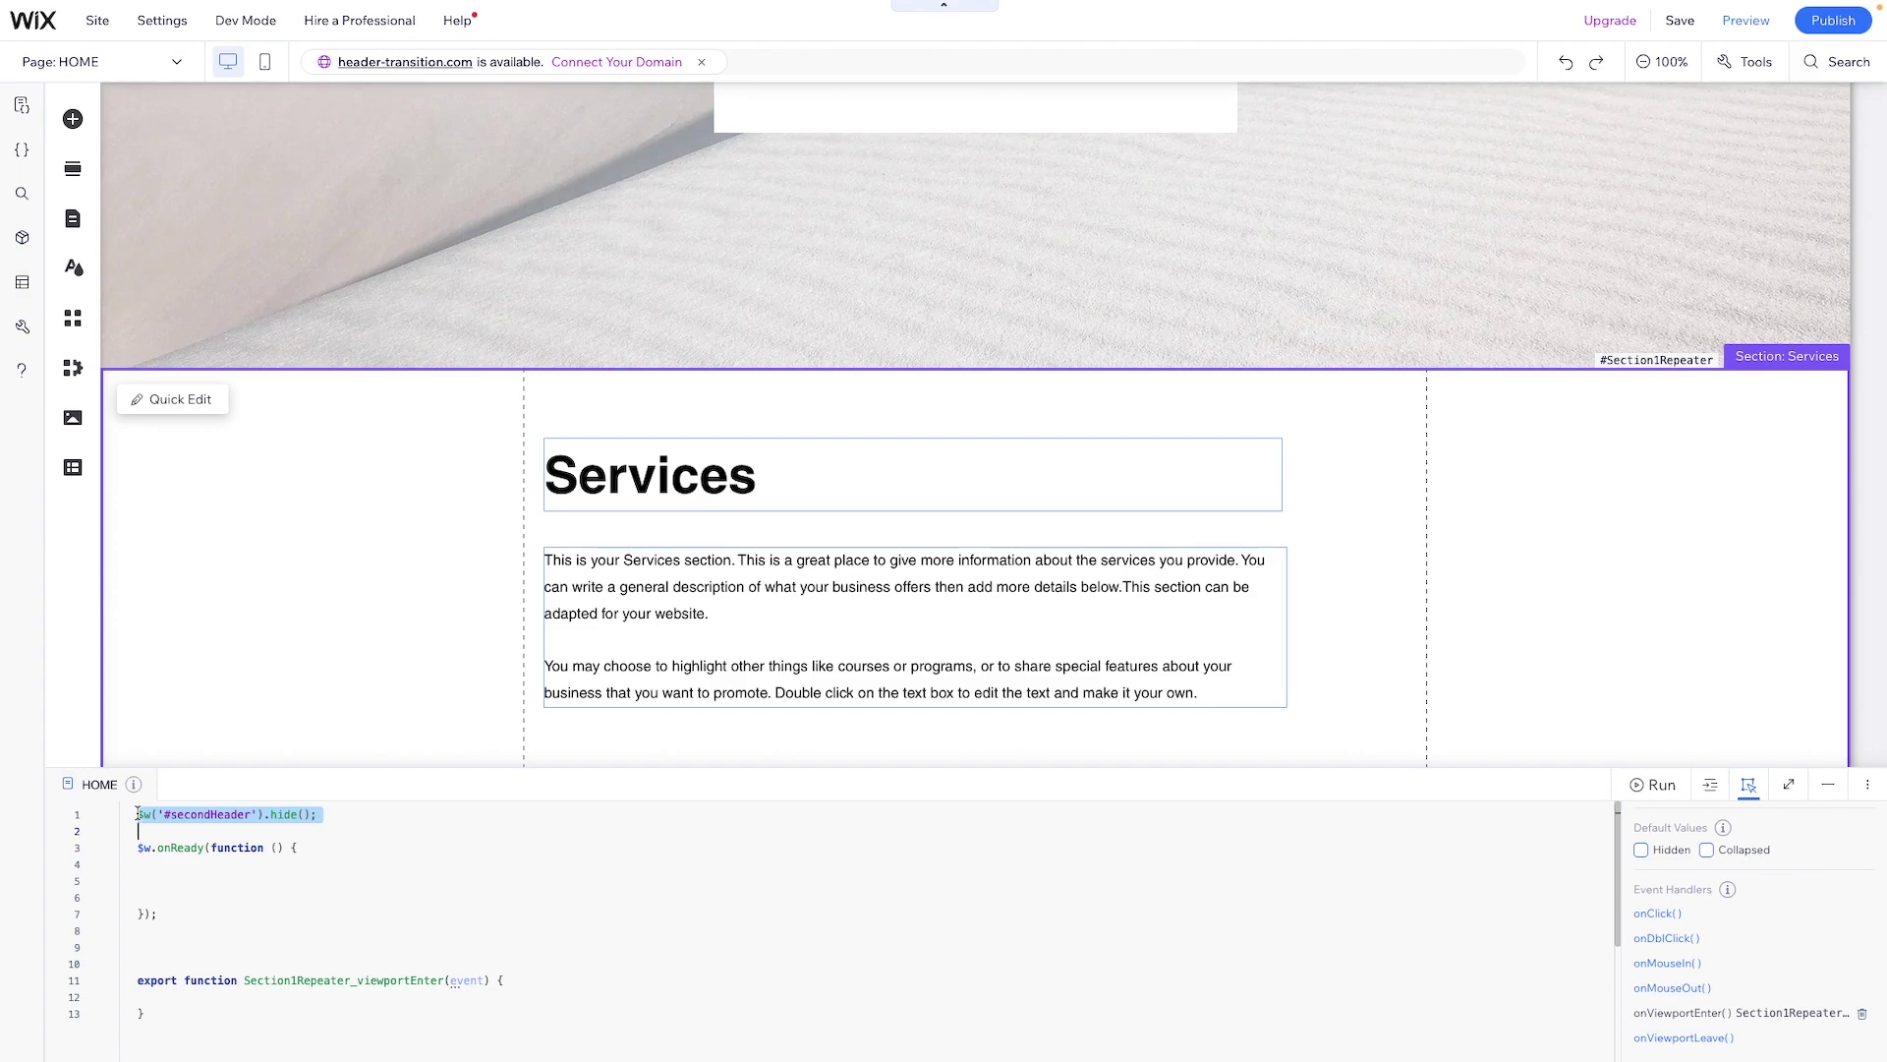
key(ctrl+x)
scroll(196, 885, down, 2)
click(244, 899)
key(ctrl+v)
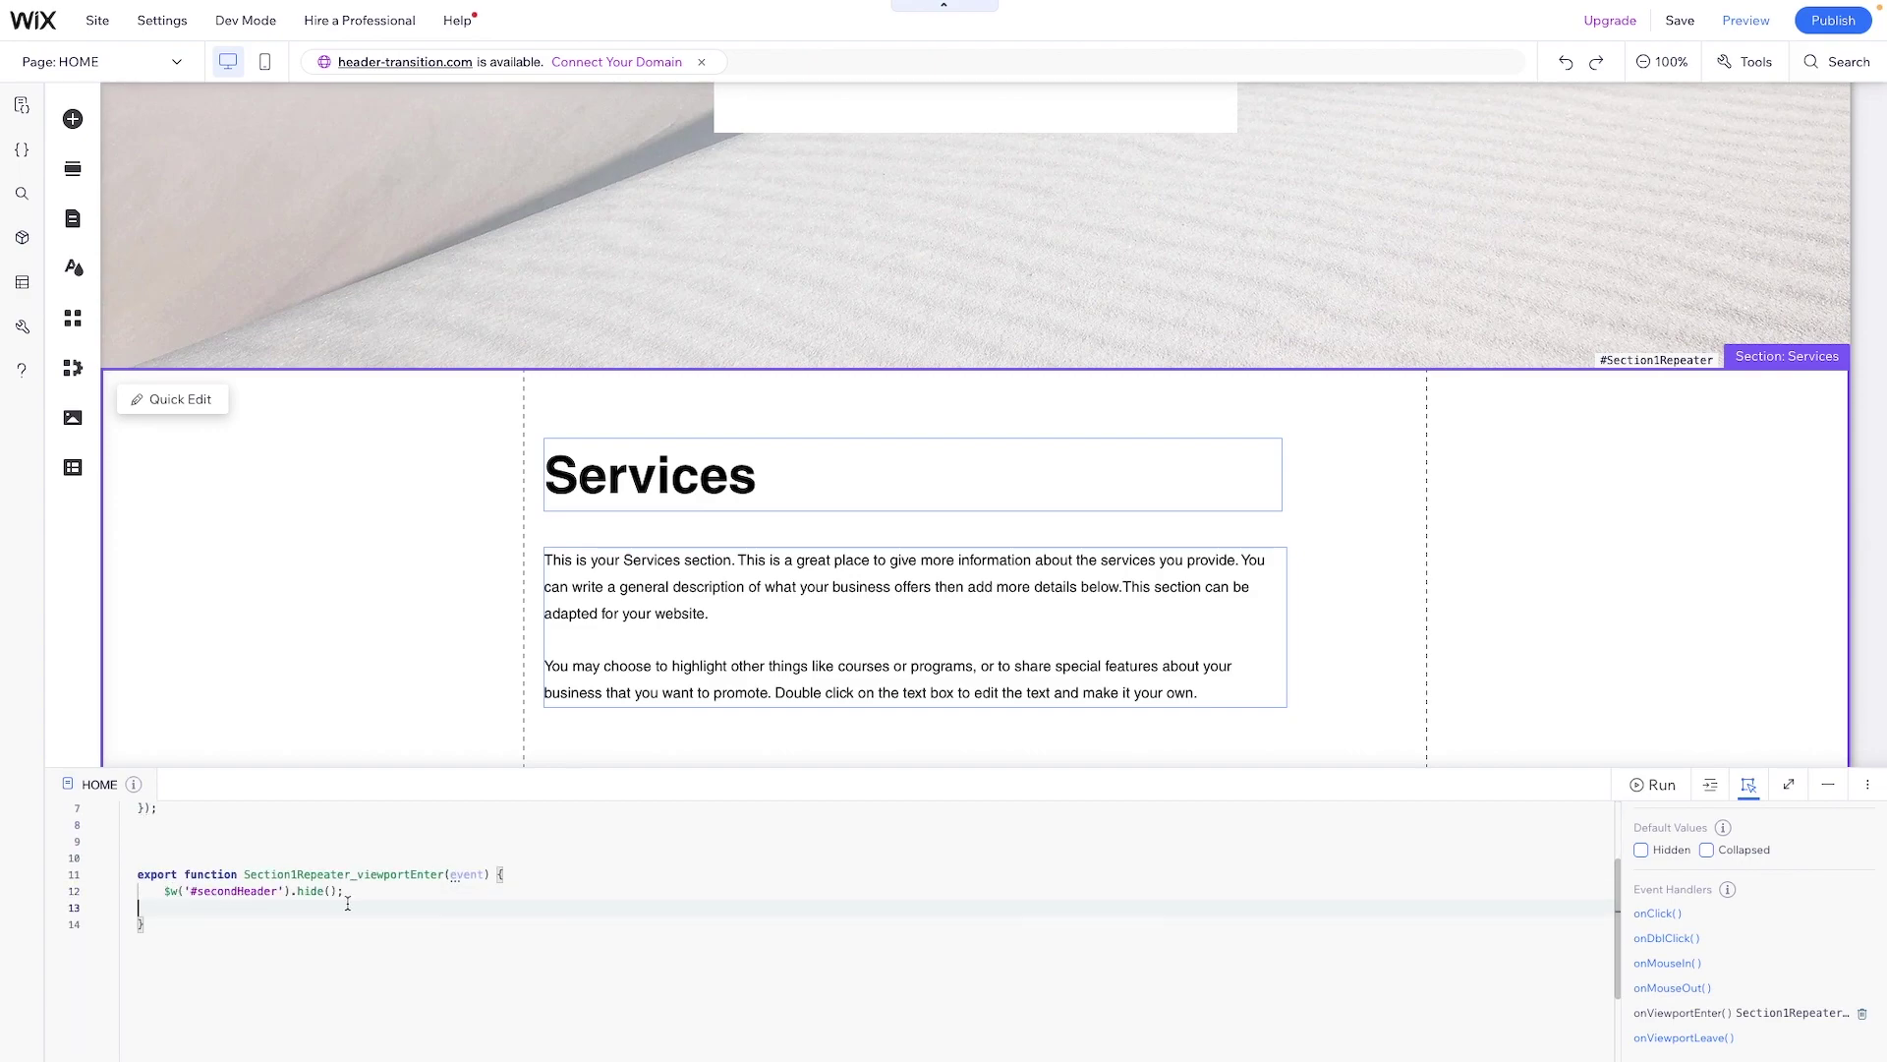
click(311, 891)
double_click(311, 890)
text(show)
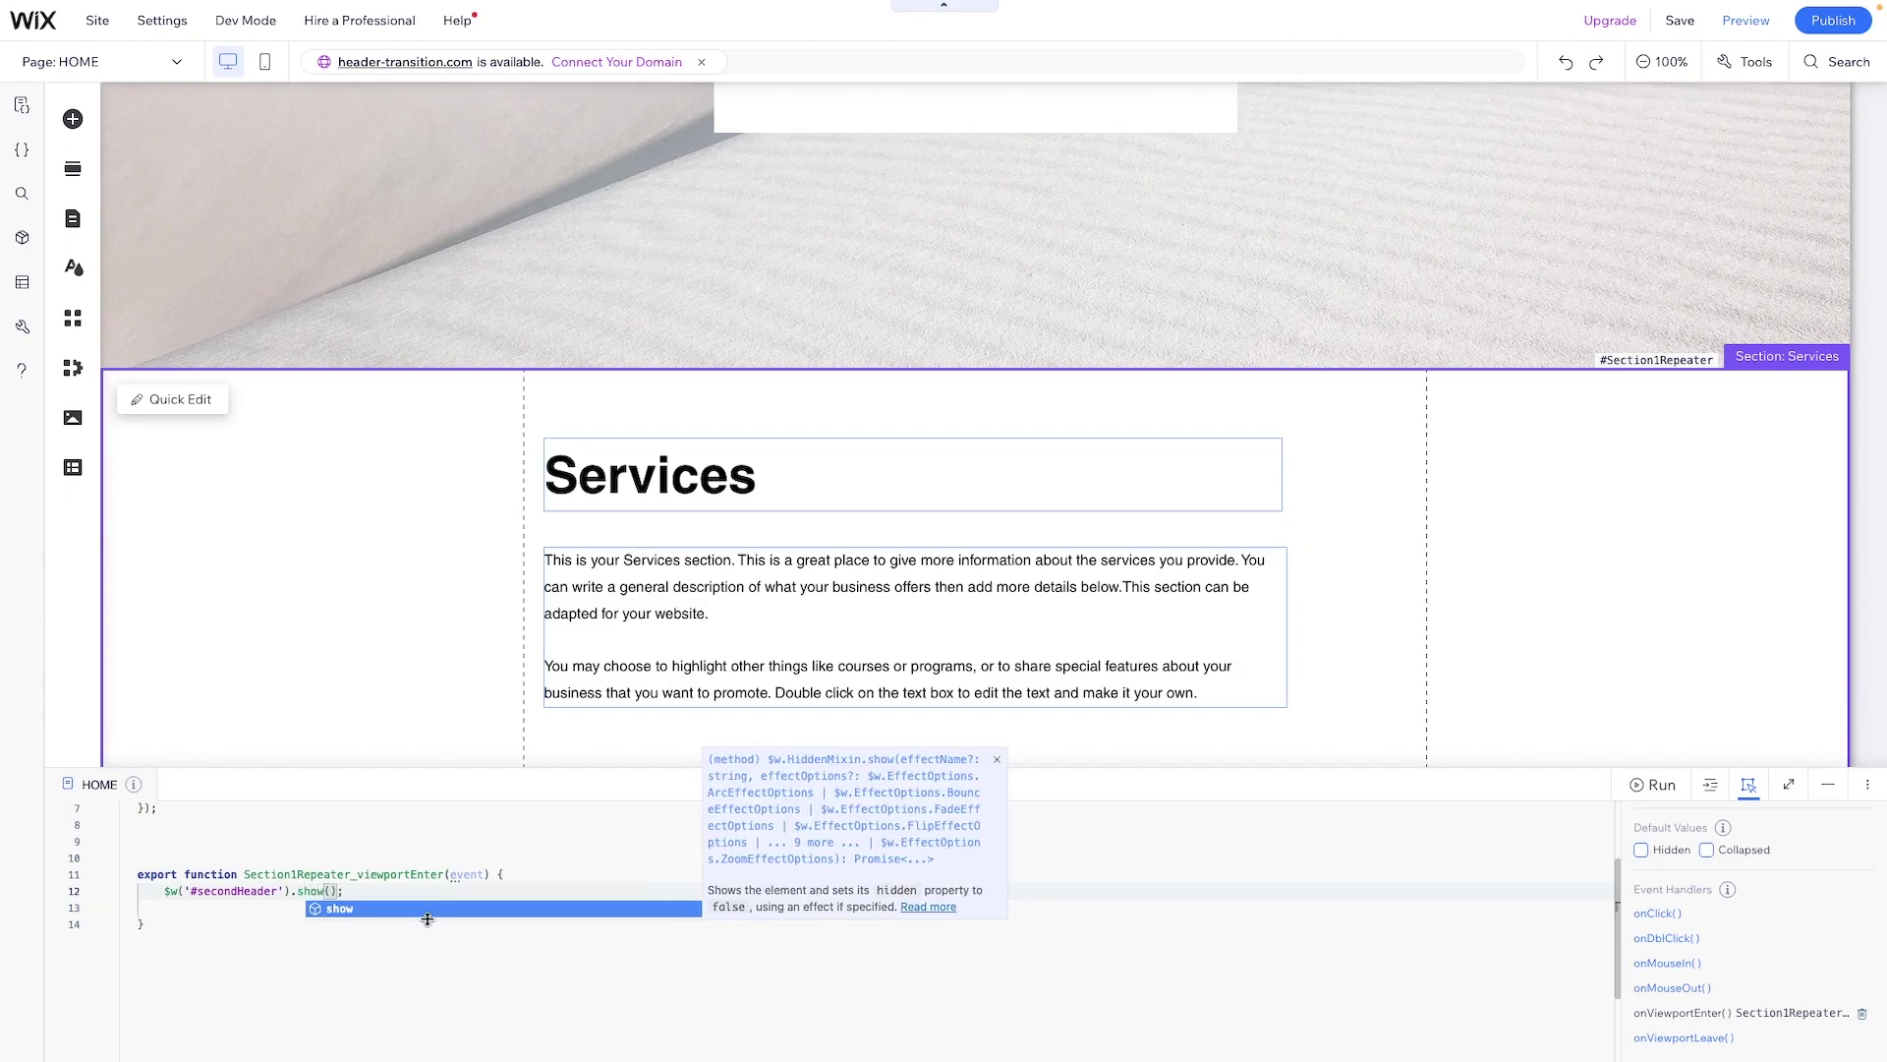
click(426, 916)
Add $w('#firstHeader').hide('fade'); below it in the handler
key(ctrl+v)
double_click(223, 908)
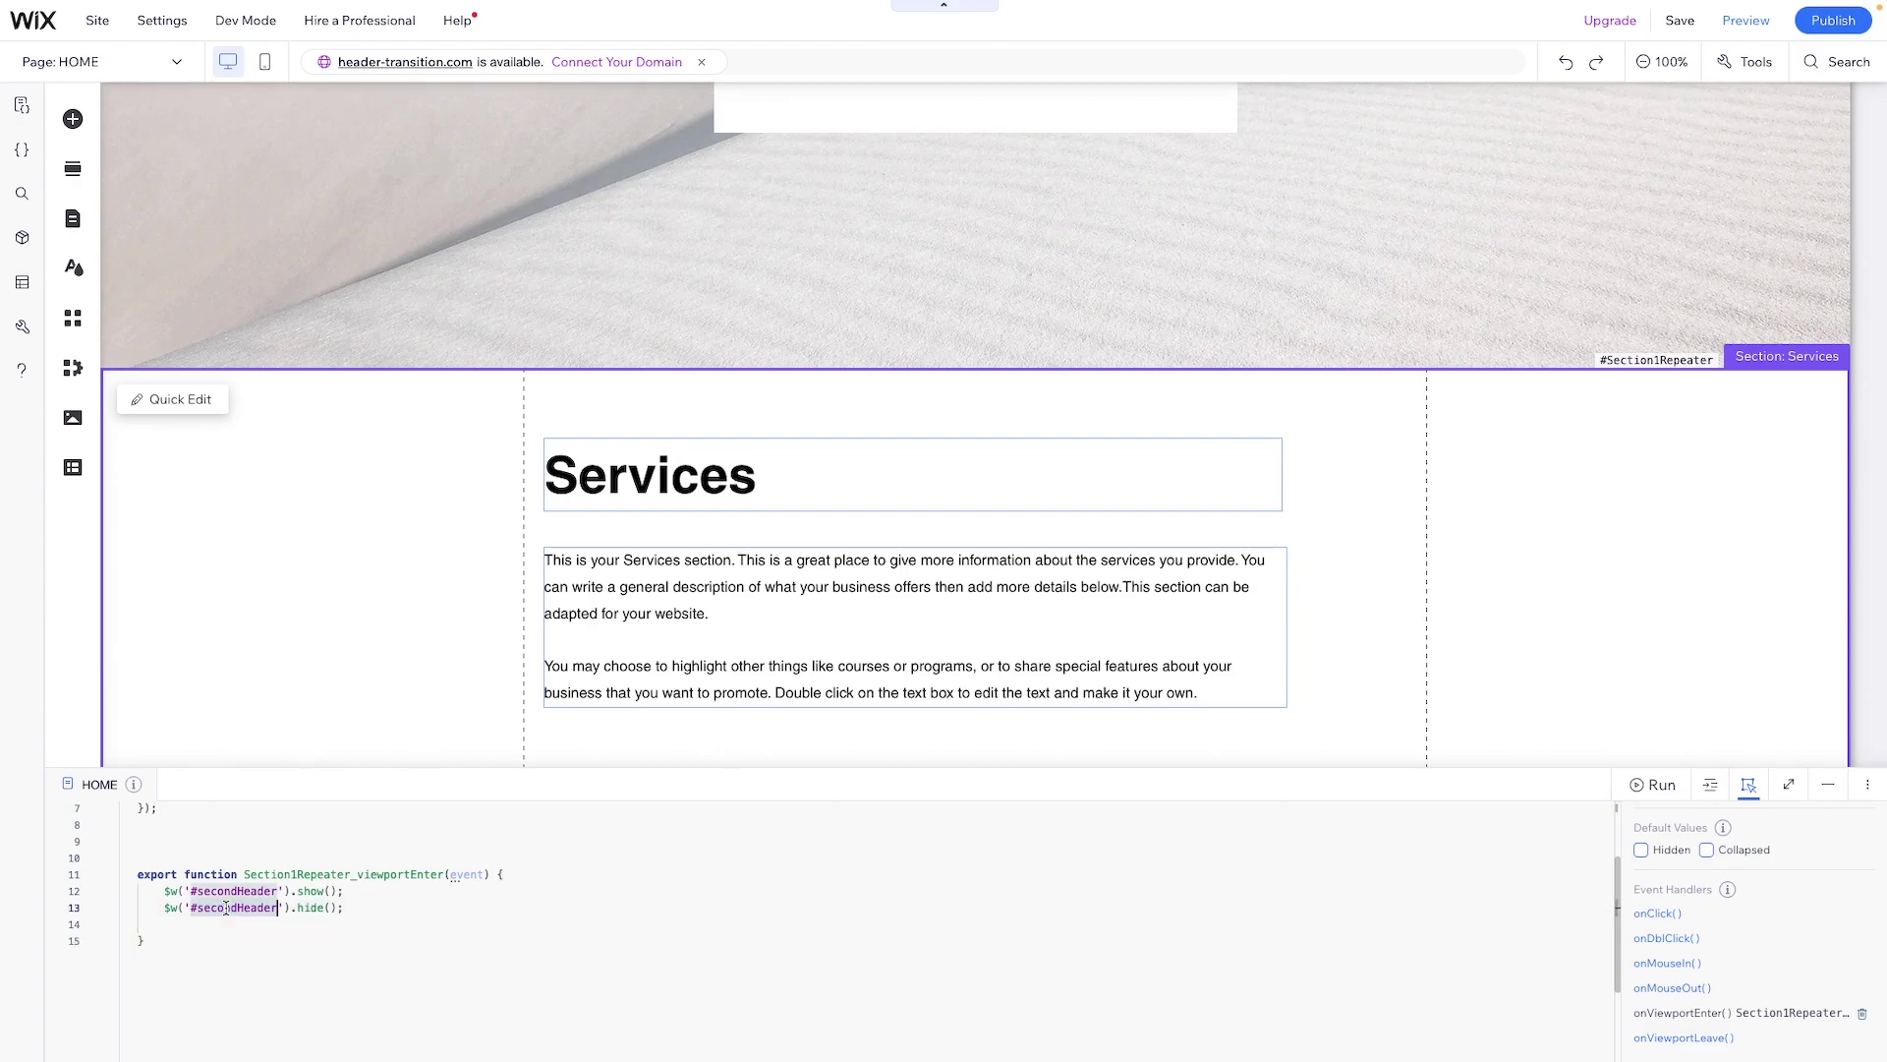
text(firstHeader)
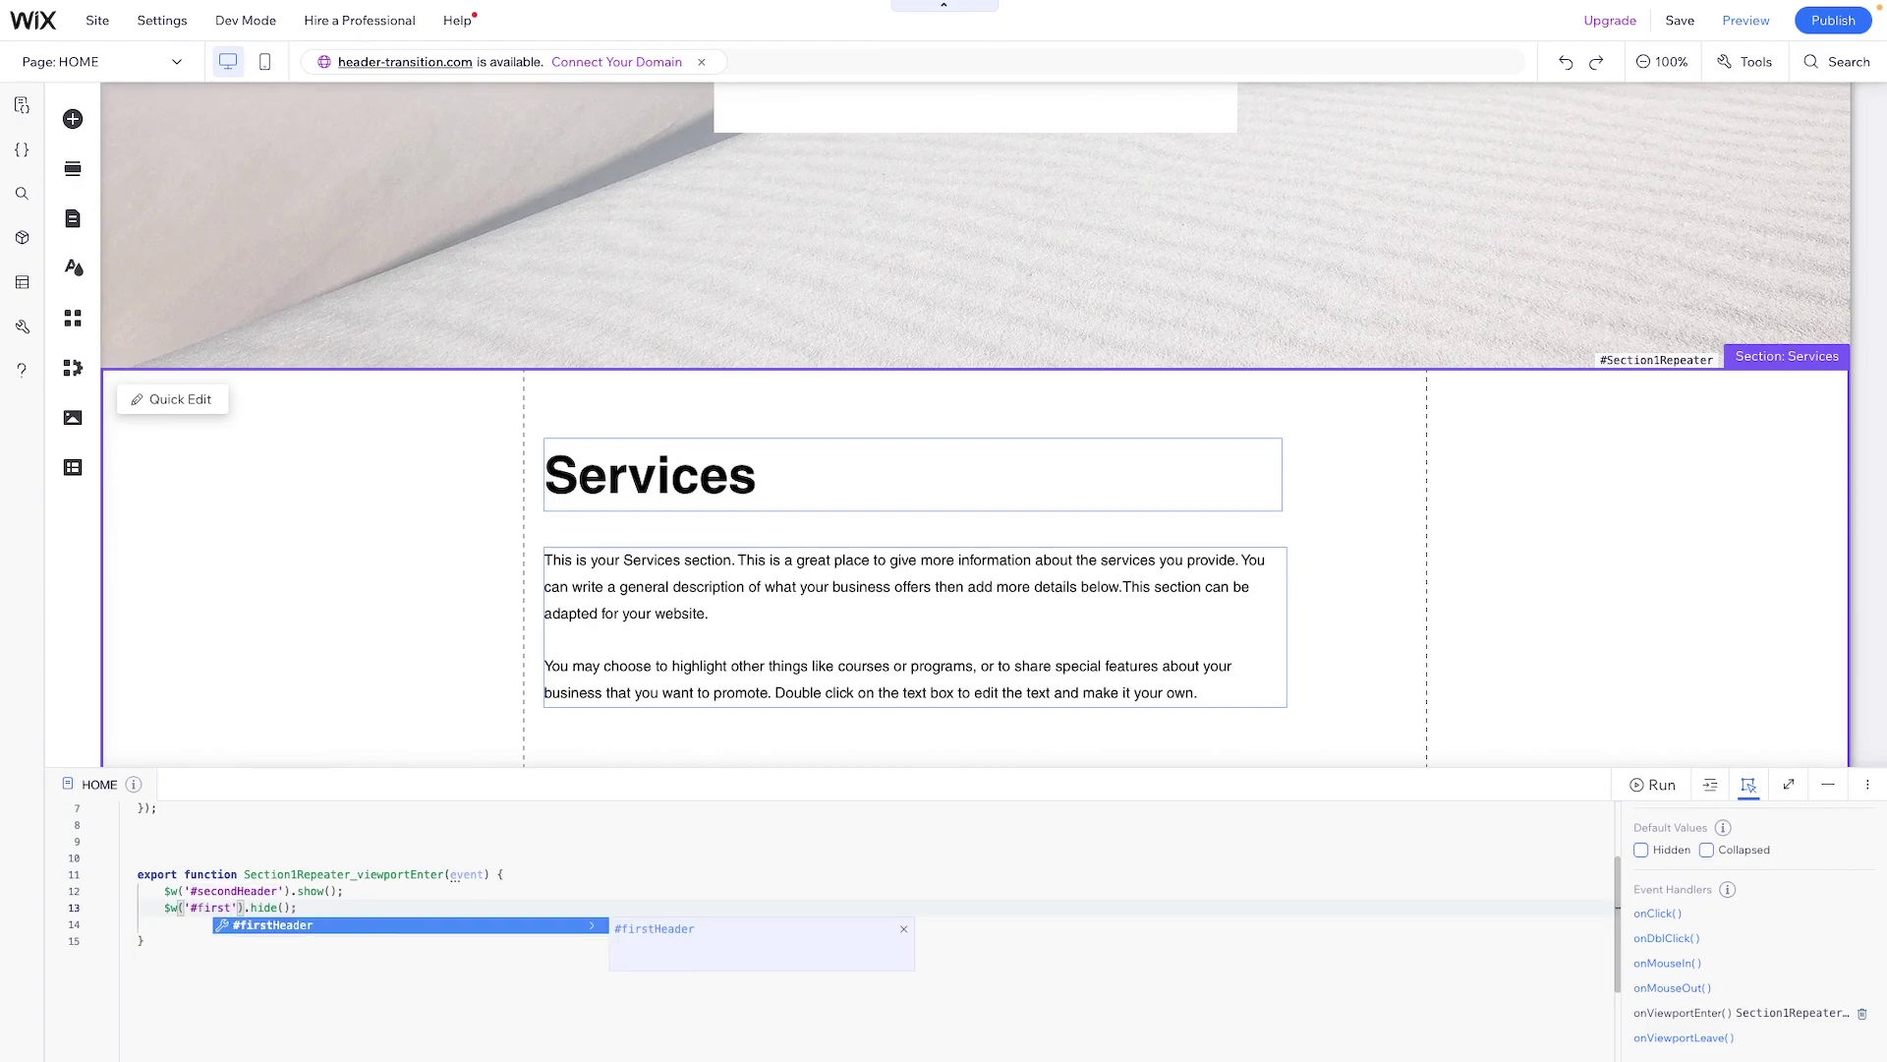
key(End)
key(Left)
key(Left)
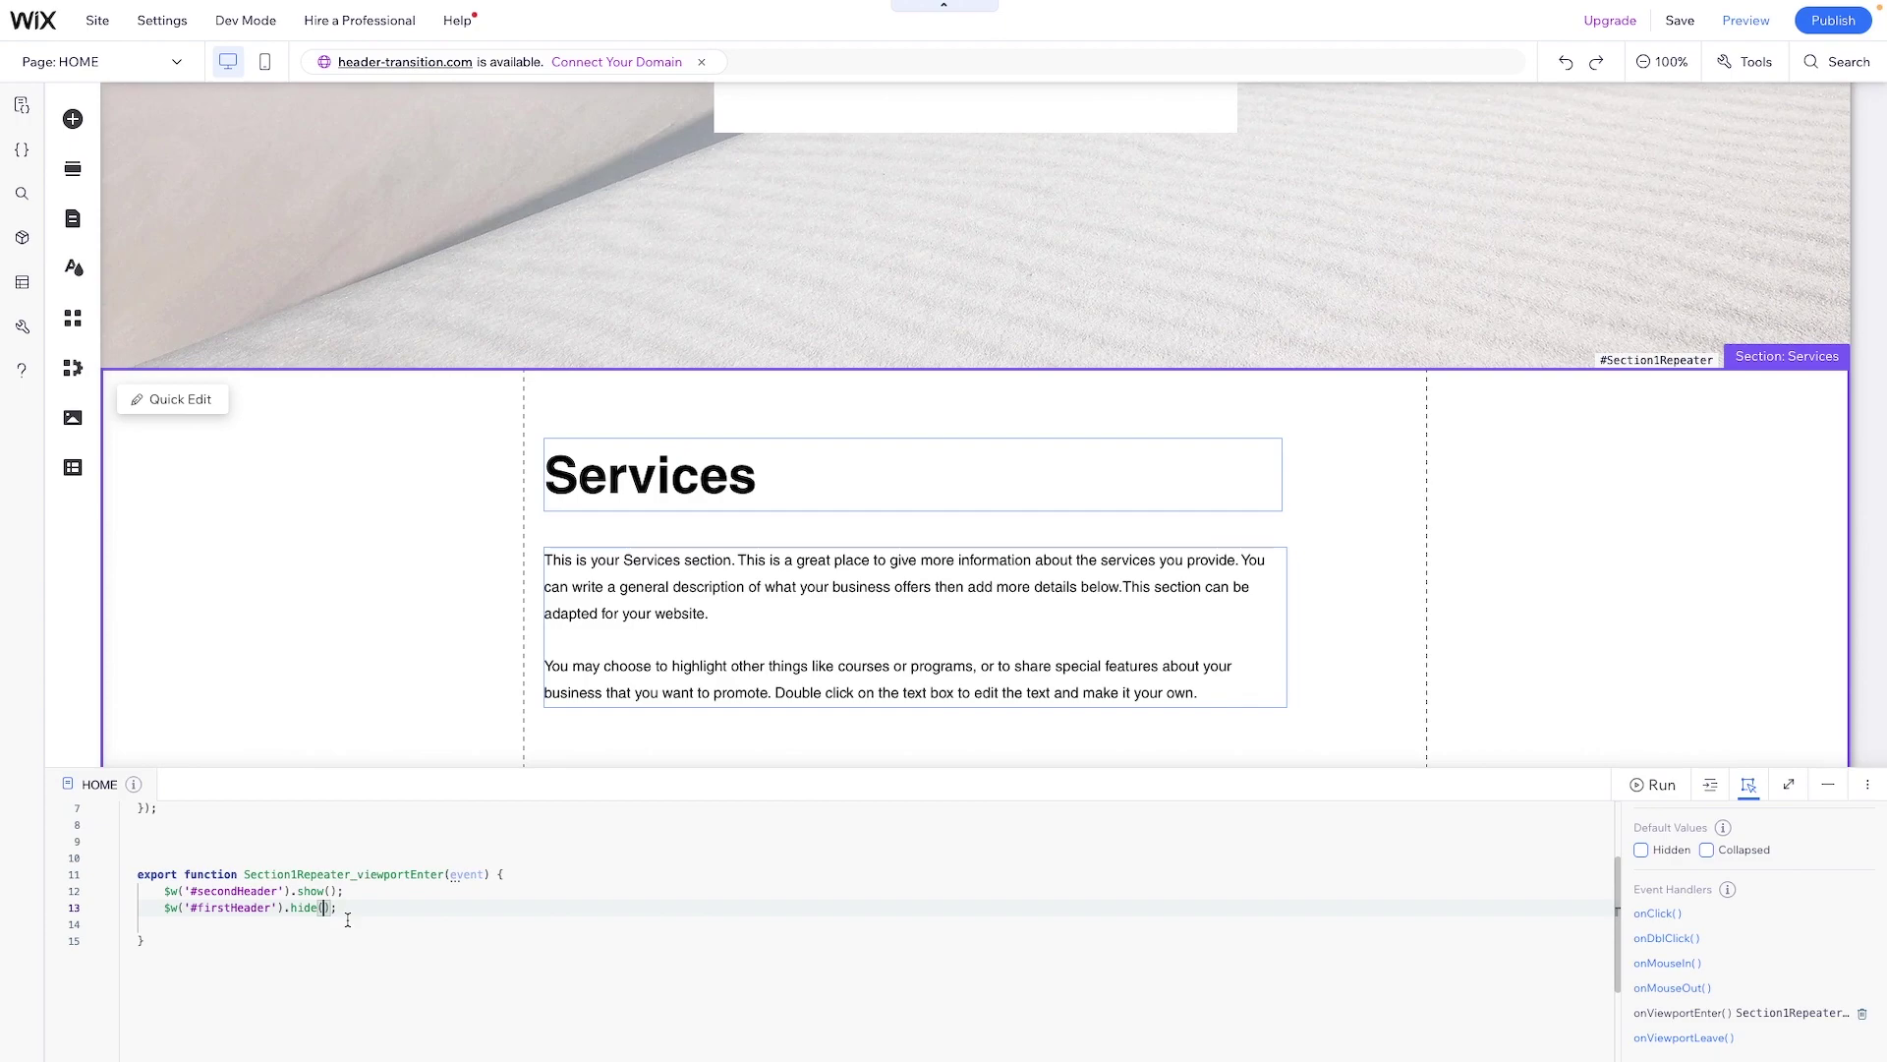
text('fade')
key(End)
key(Delete)
scroll(569, 941, up, 10)
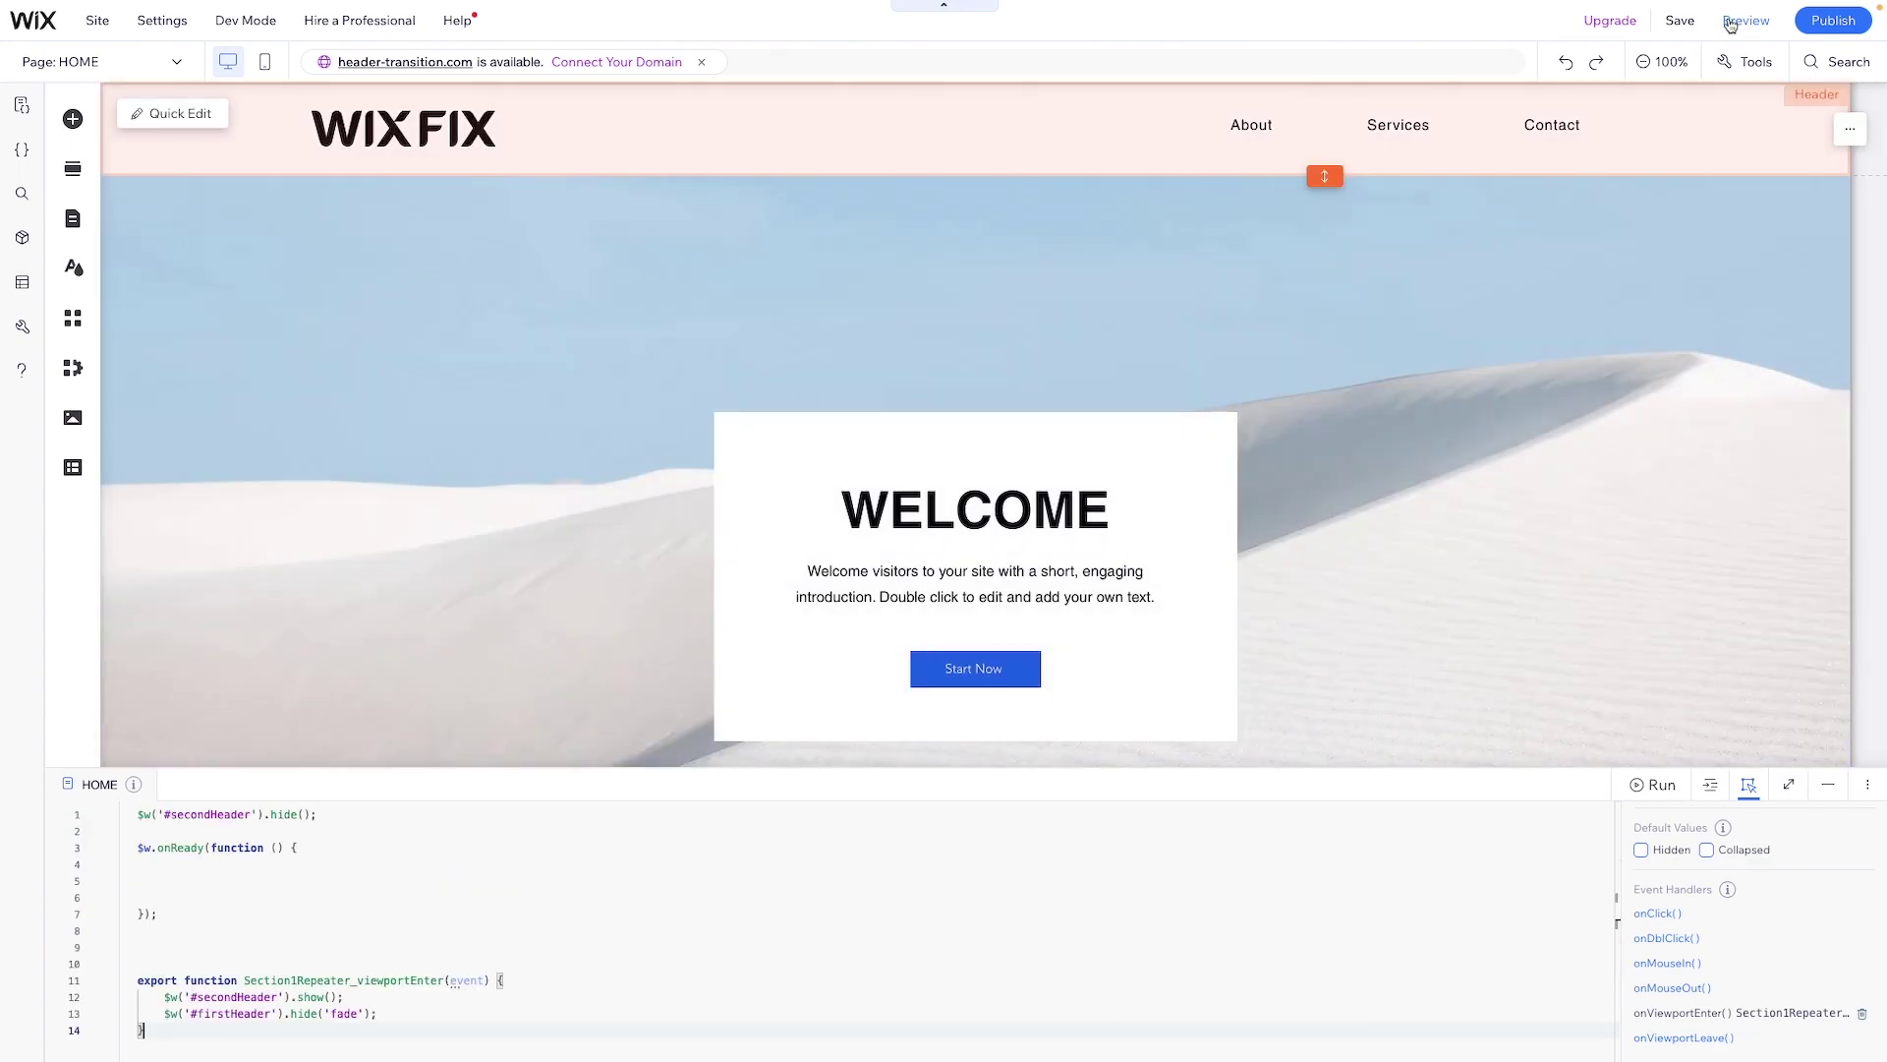
click(1731, 22)
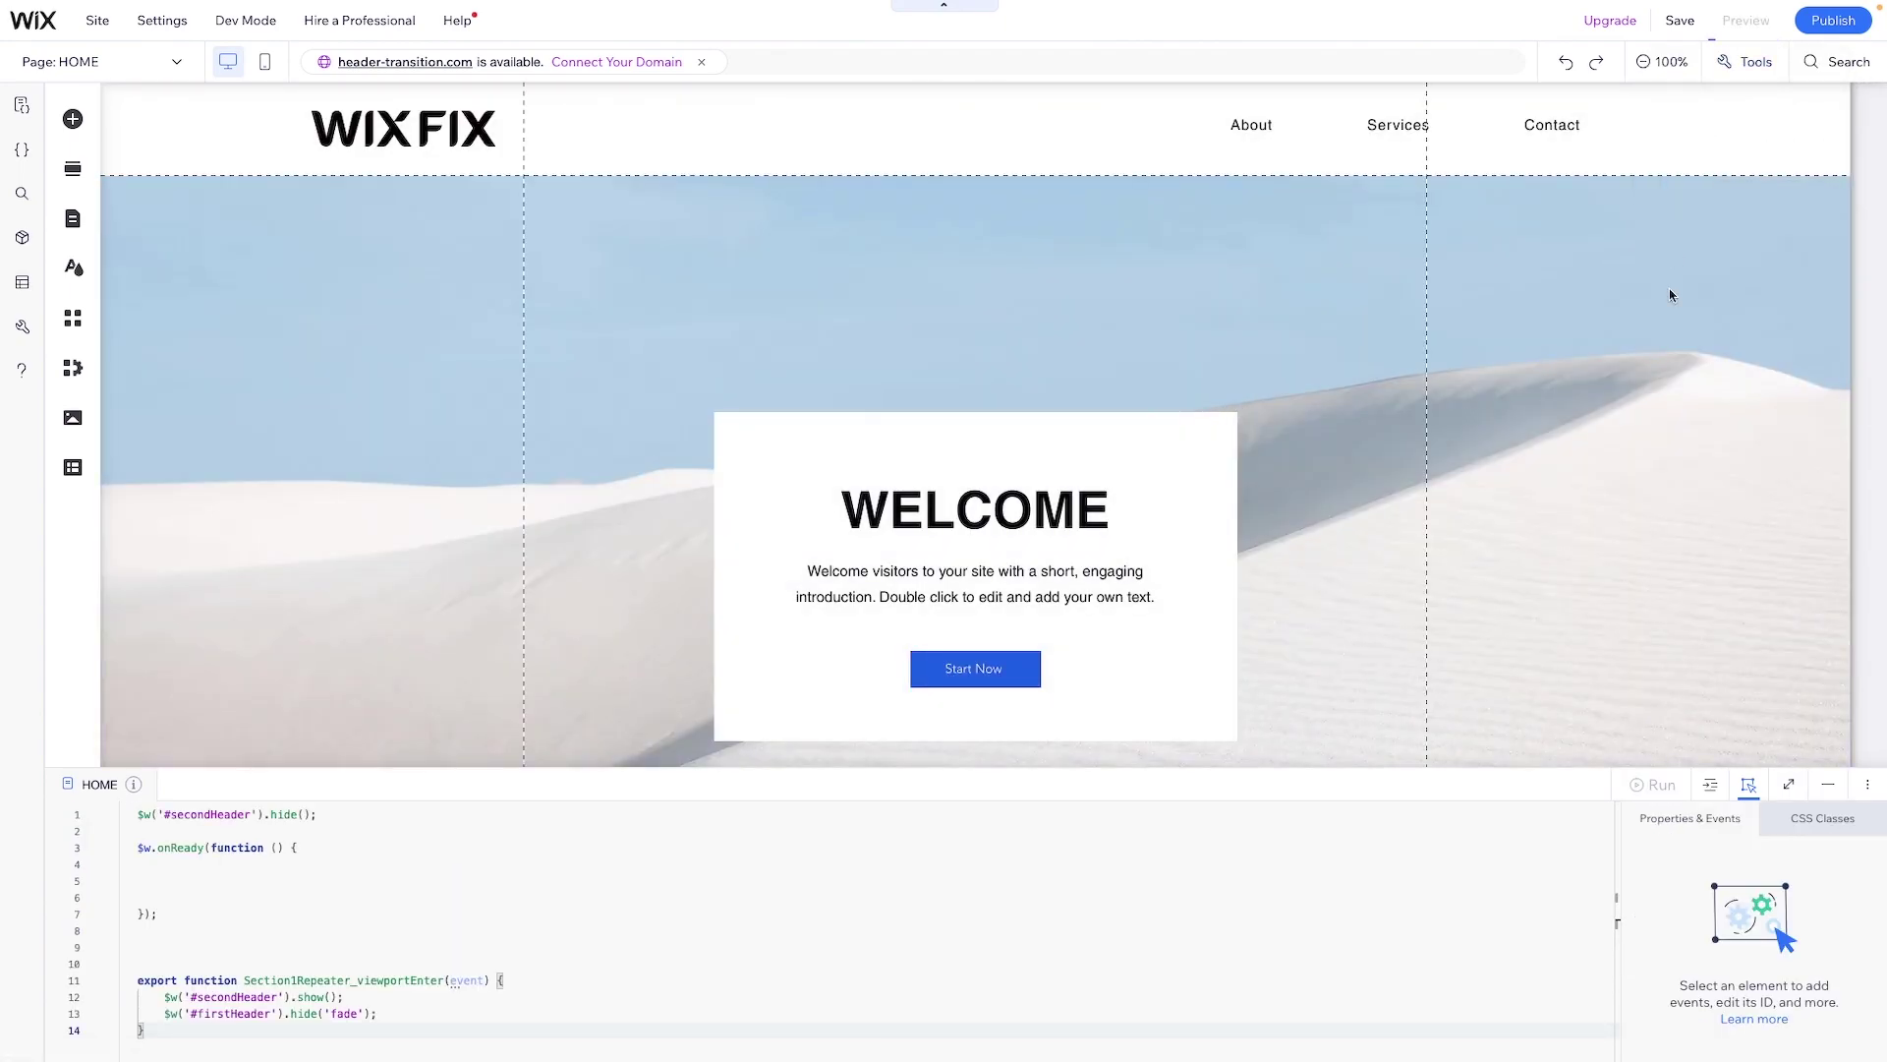
scroll(1669, 294, down, 6)
scroll(1671, 295, down, 8)
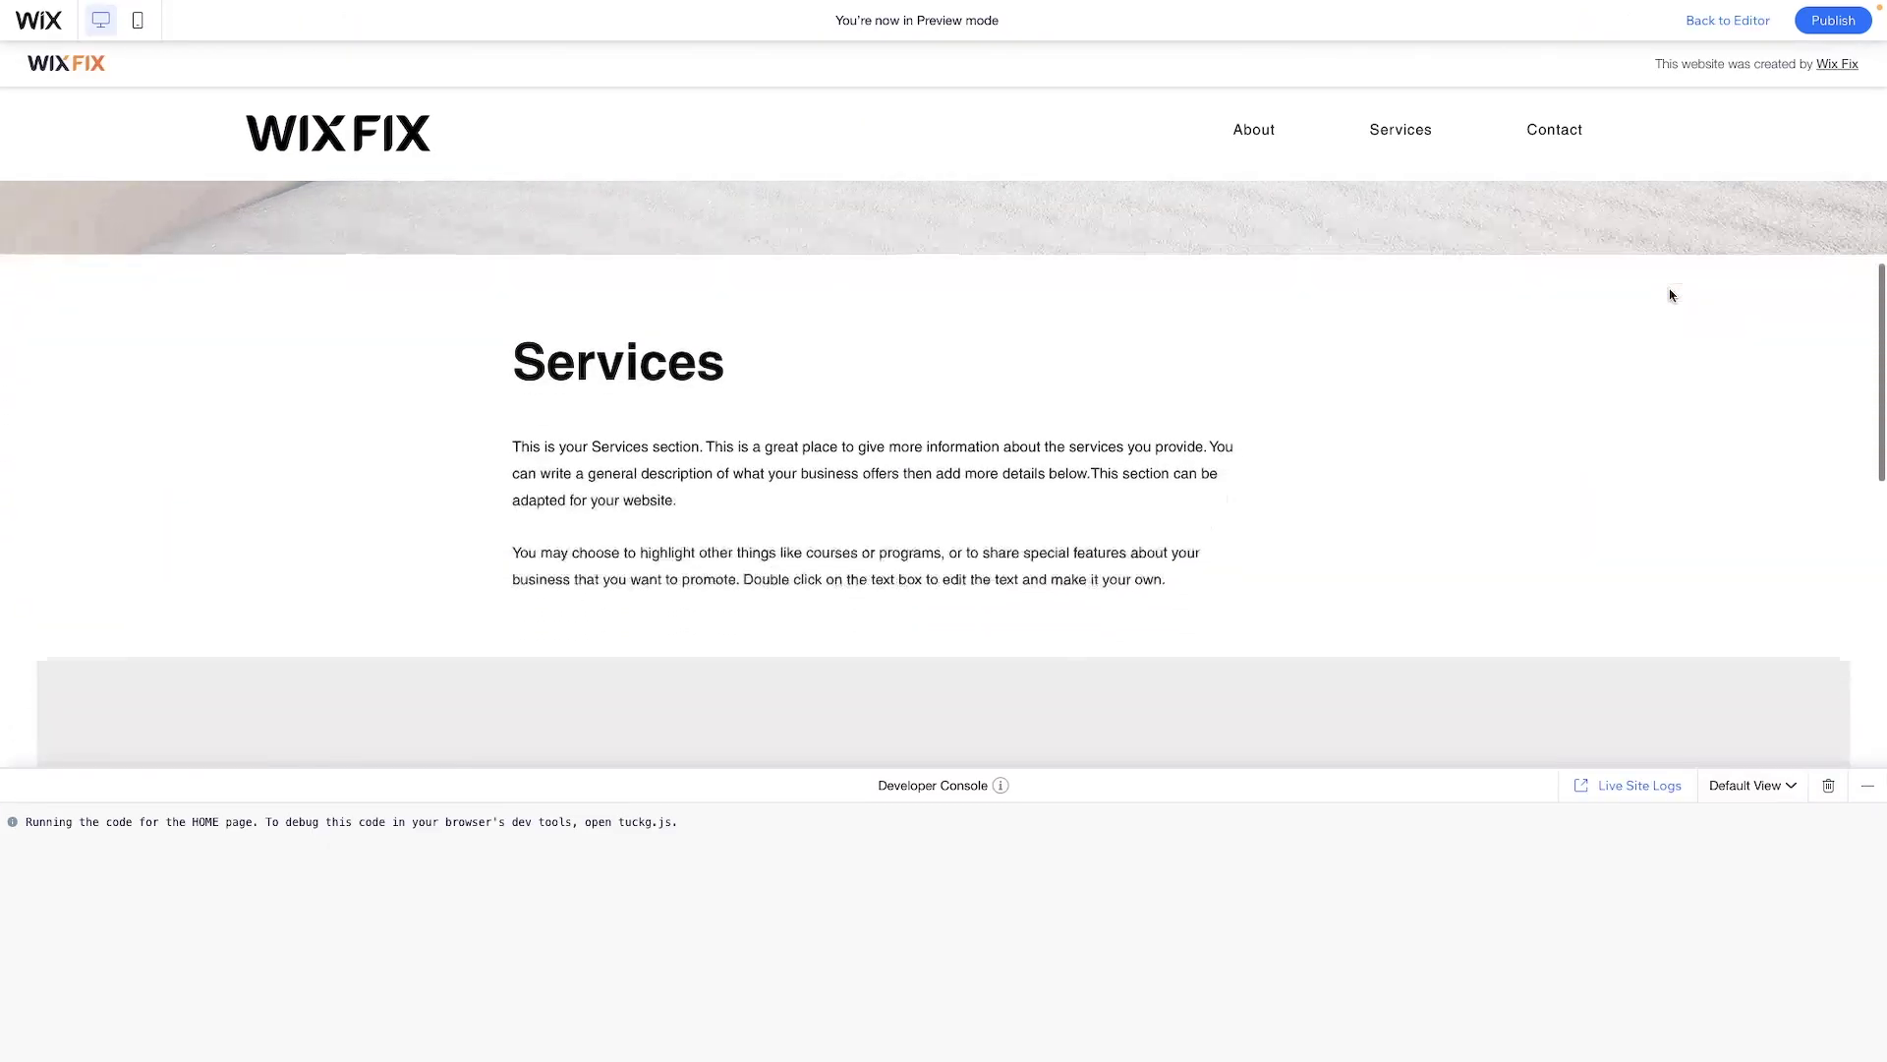
scroll(1669, 294, down, 2)
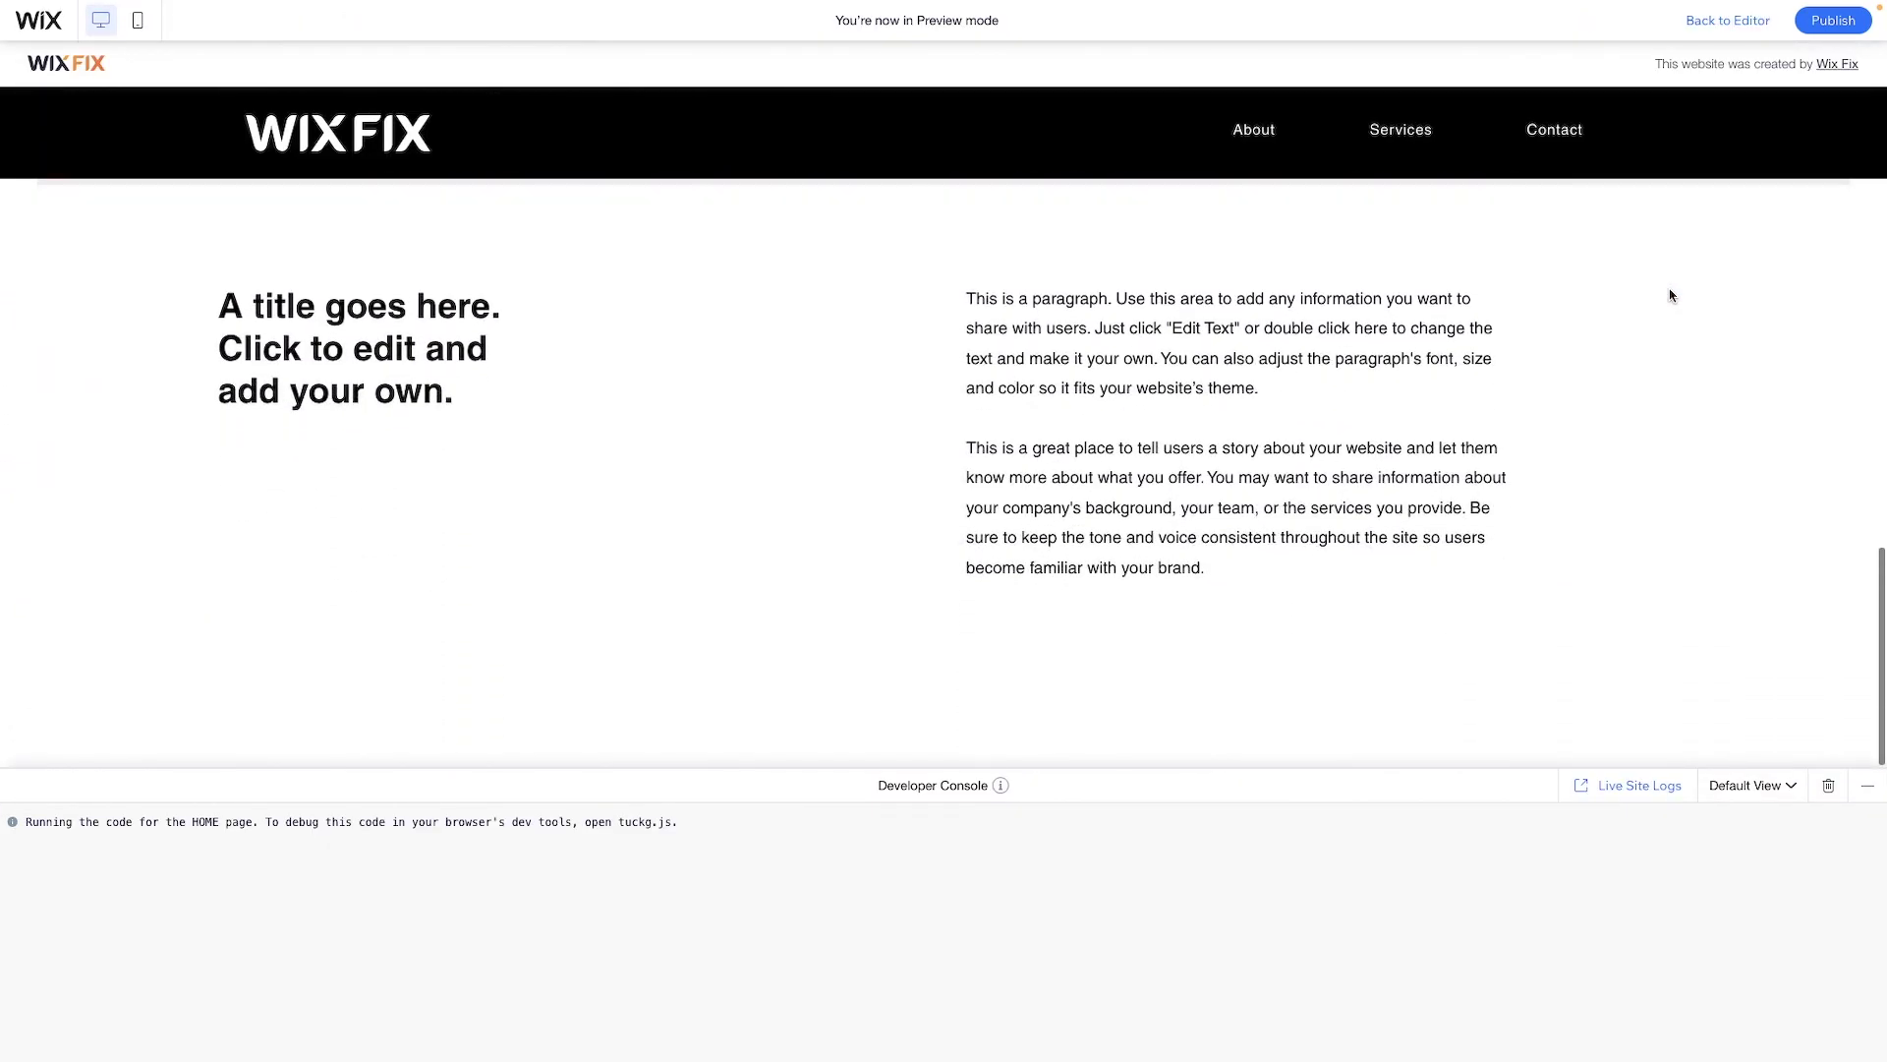
scroll(1669, 295, up, 15)
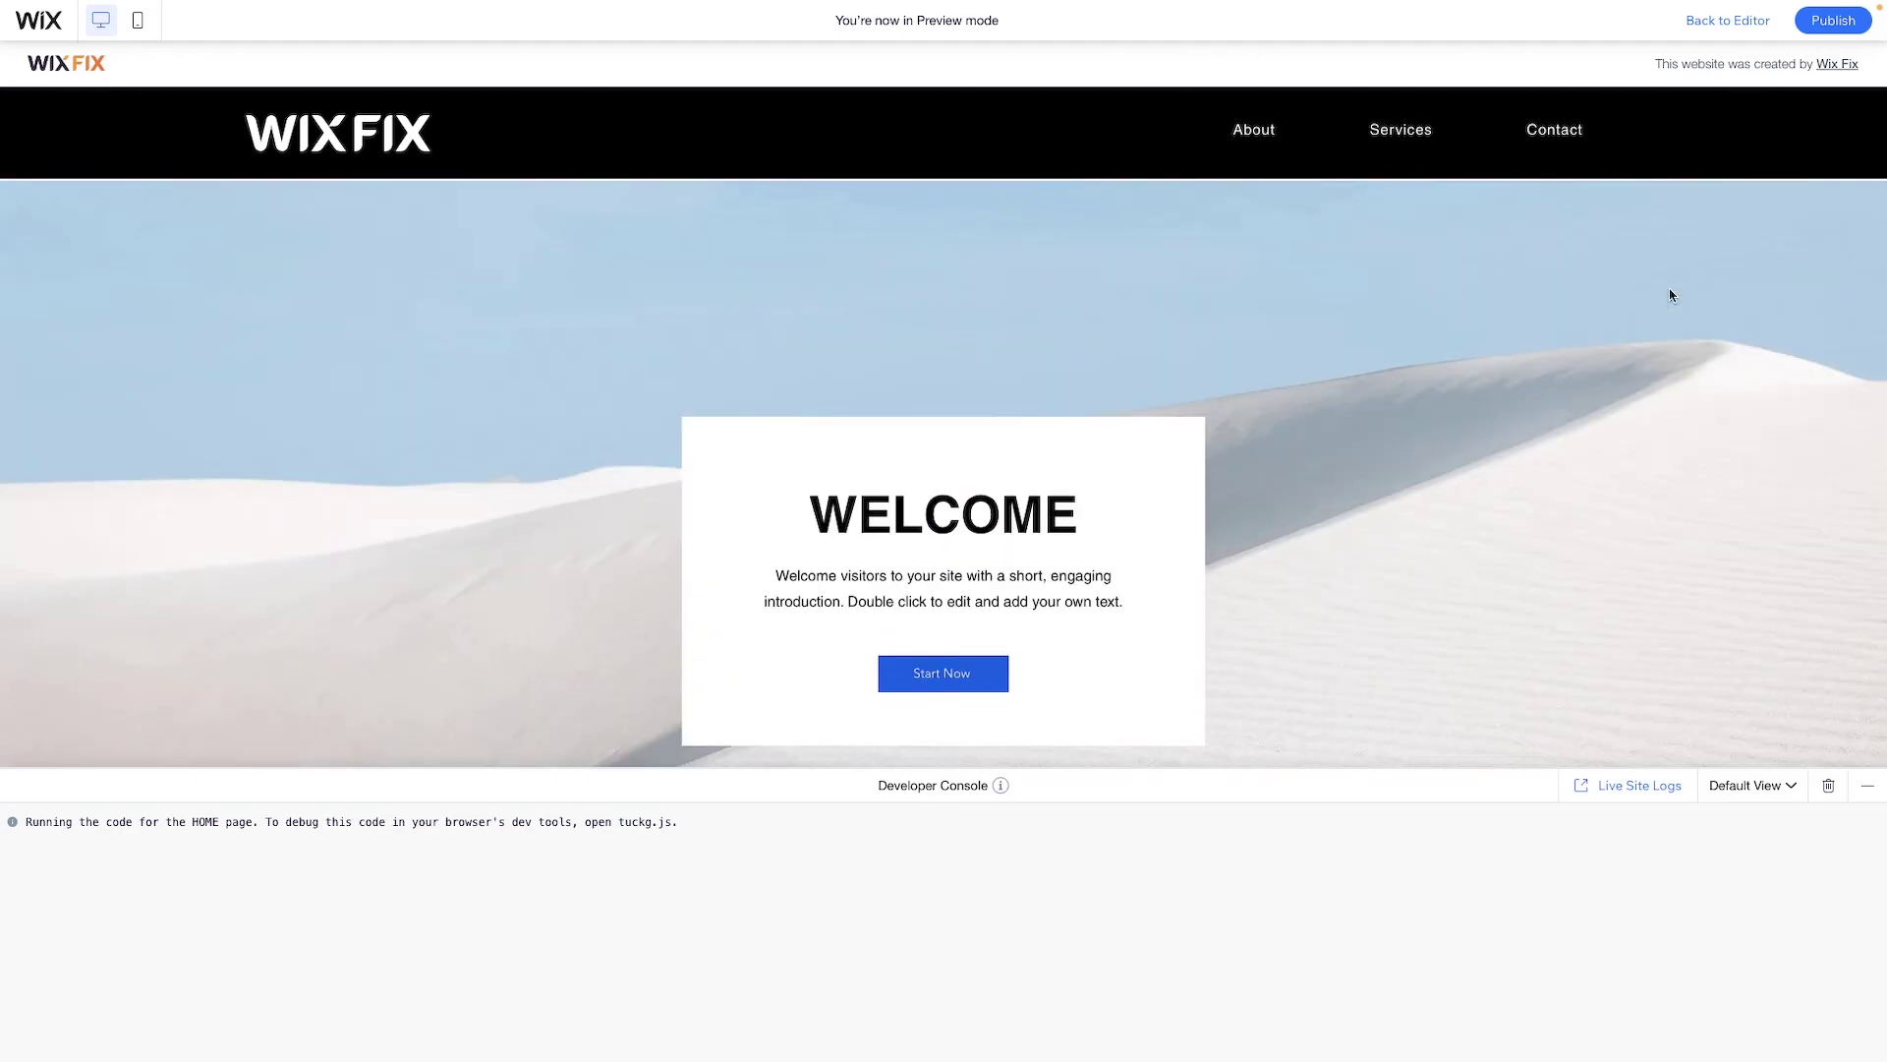
click(1715, 21)
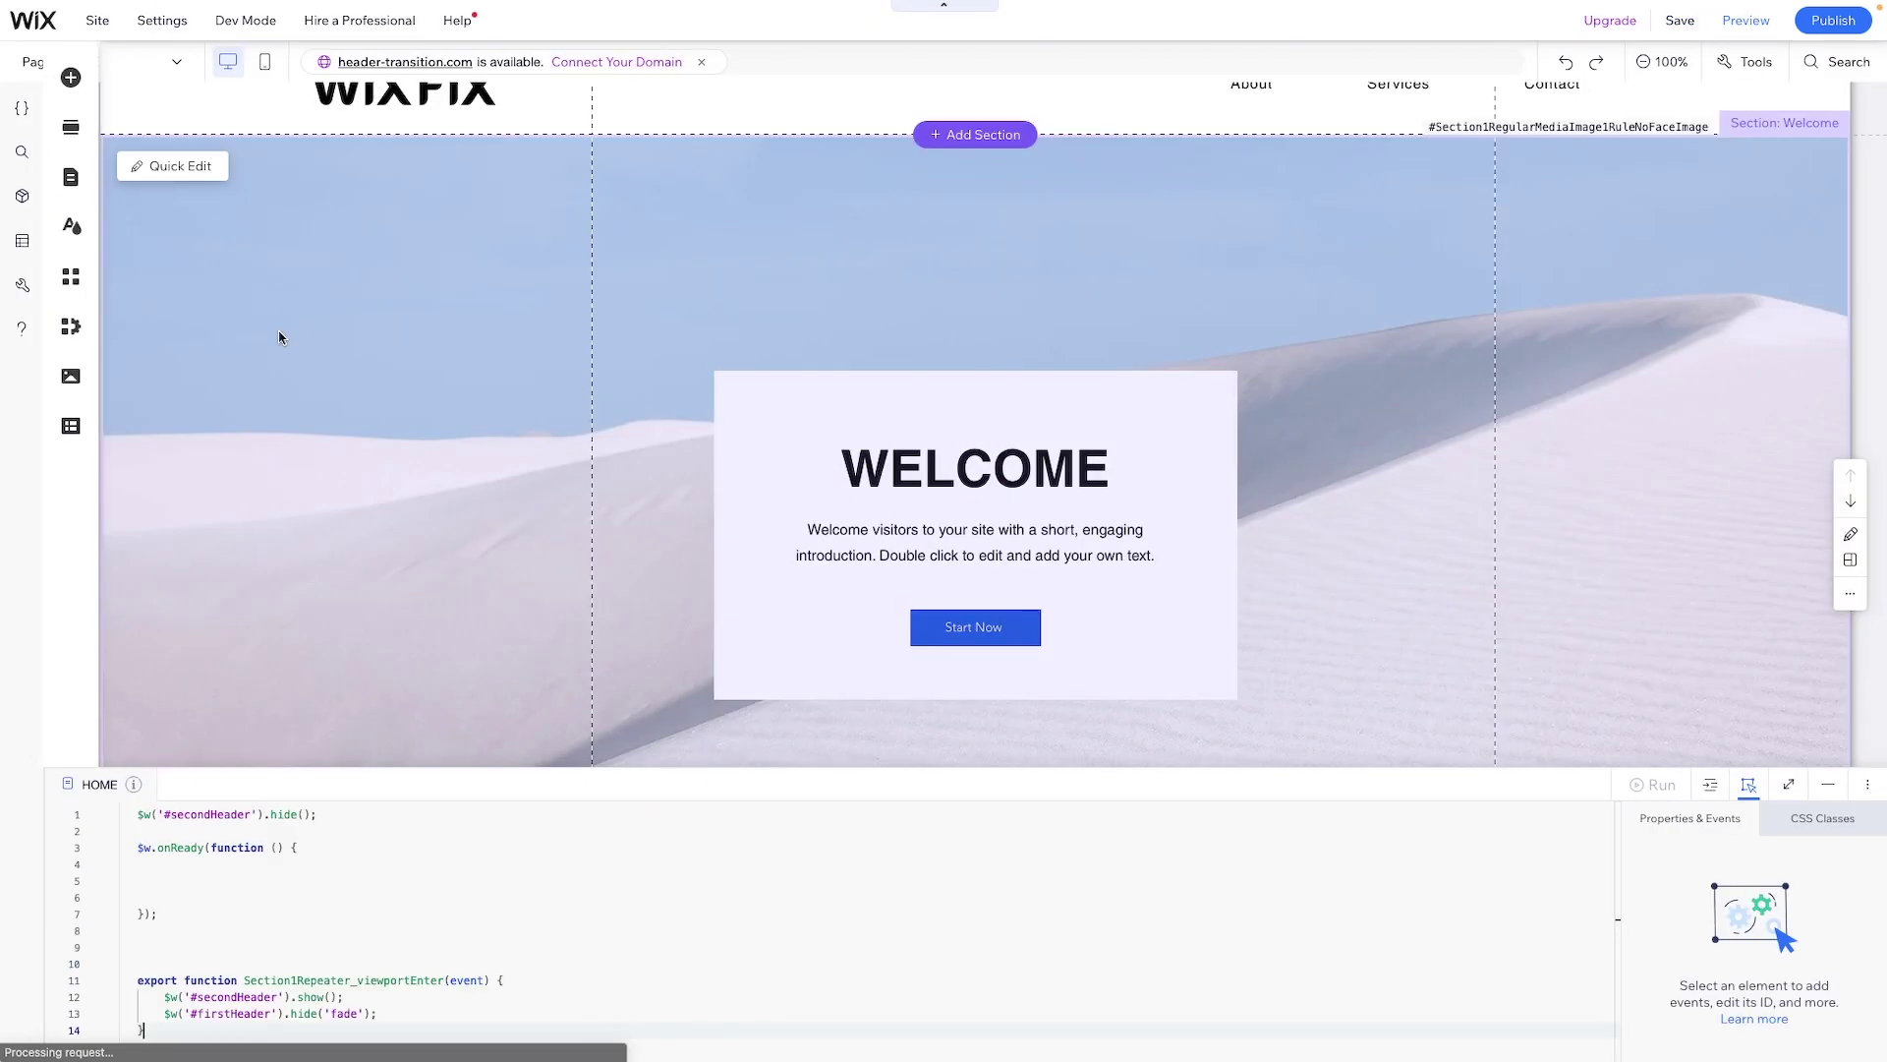
Create a viewport-enter handler for the Welcome image section
scroll(422, 395, down, 2)
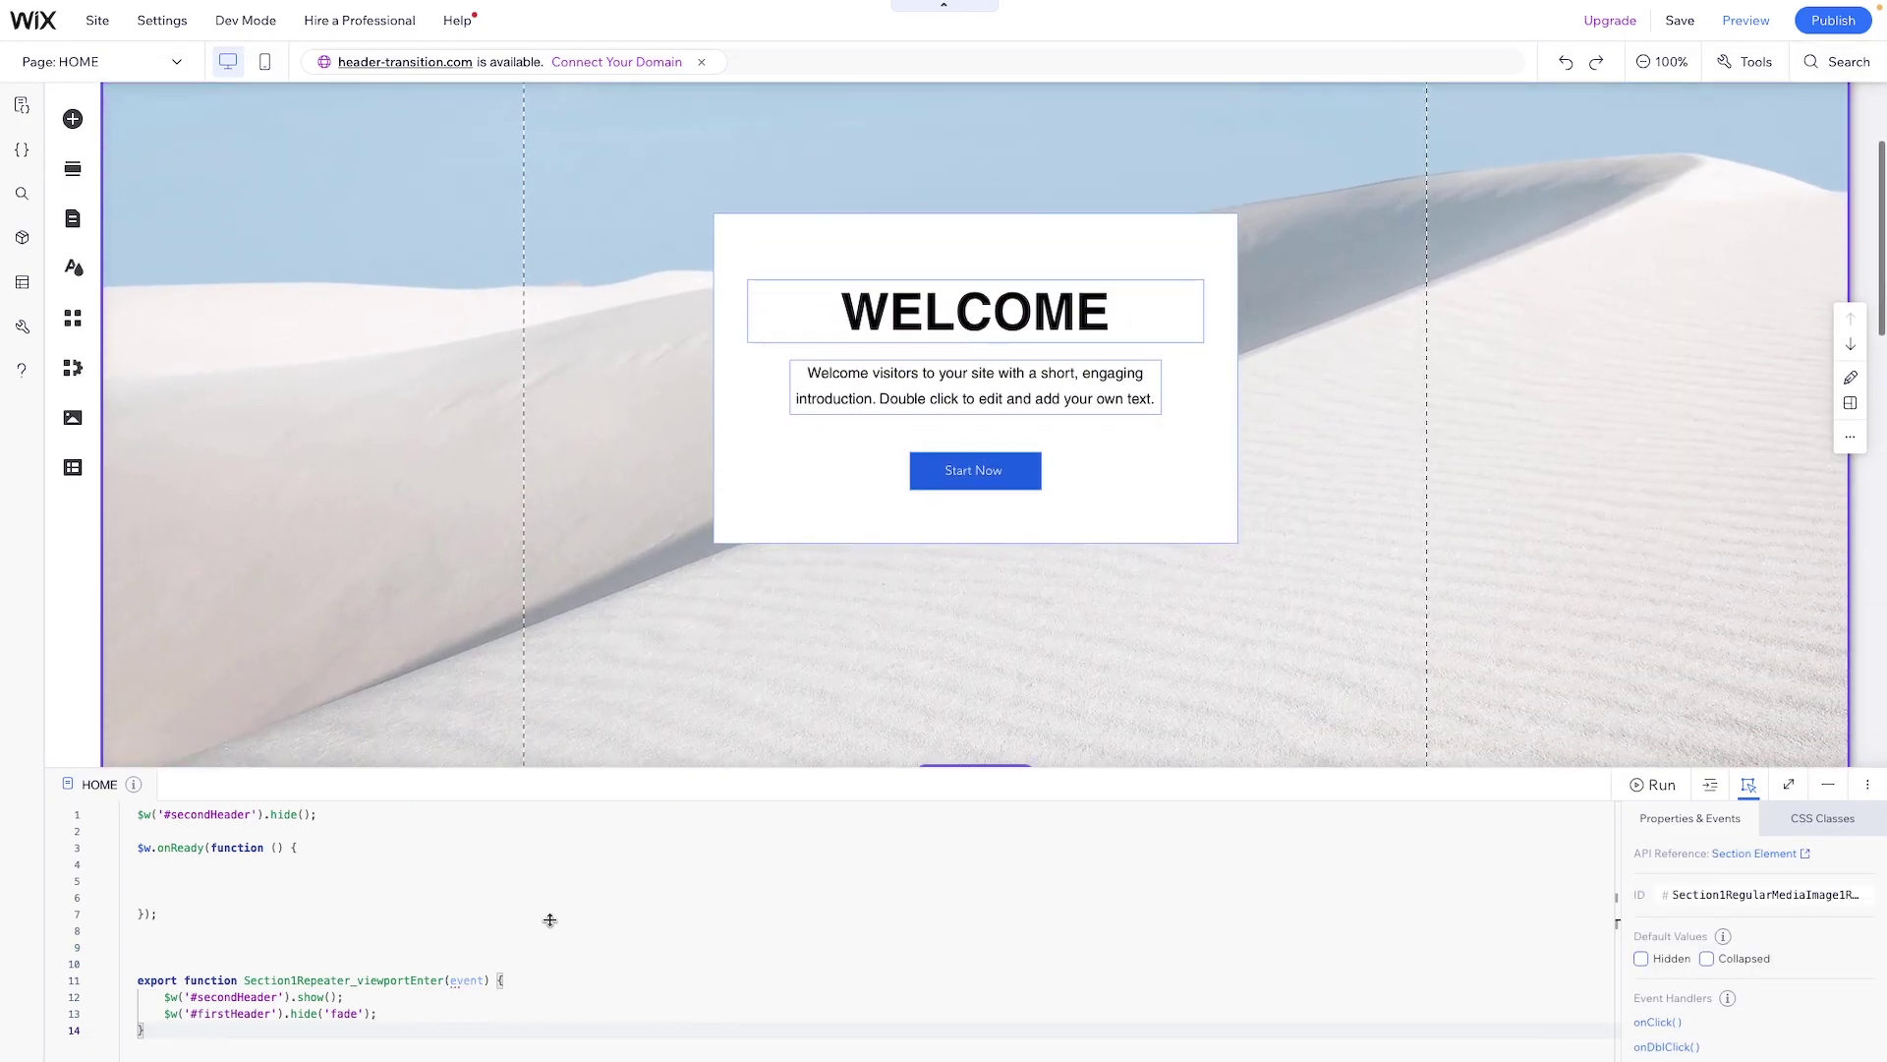
scroll(1779, 982, down, 2)
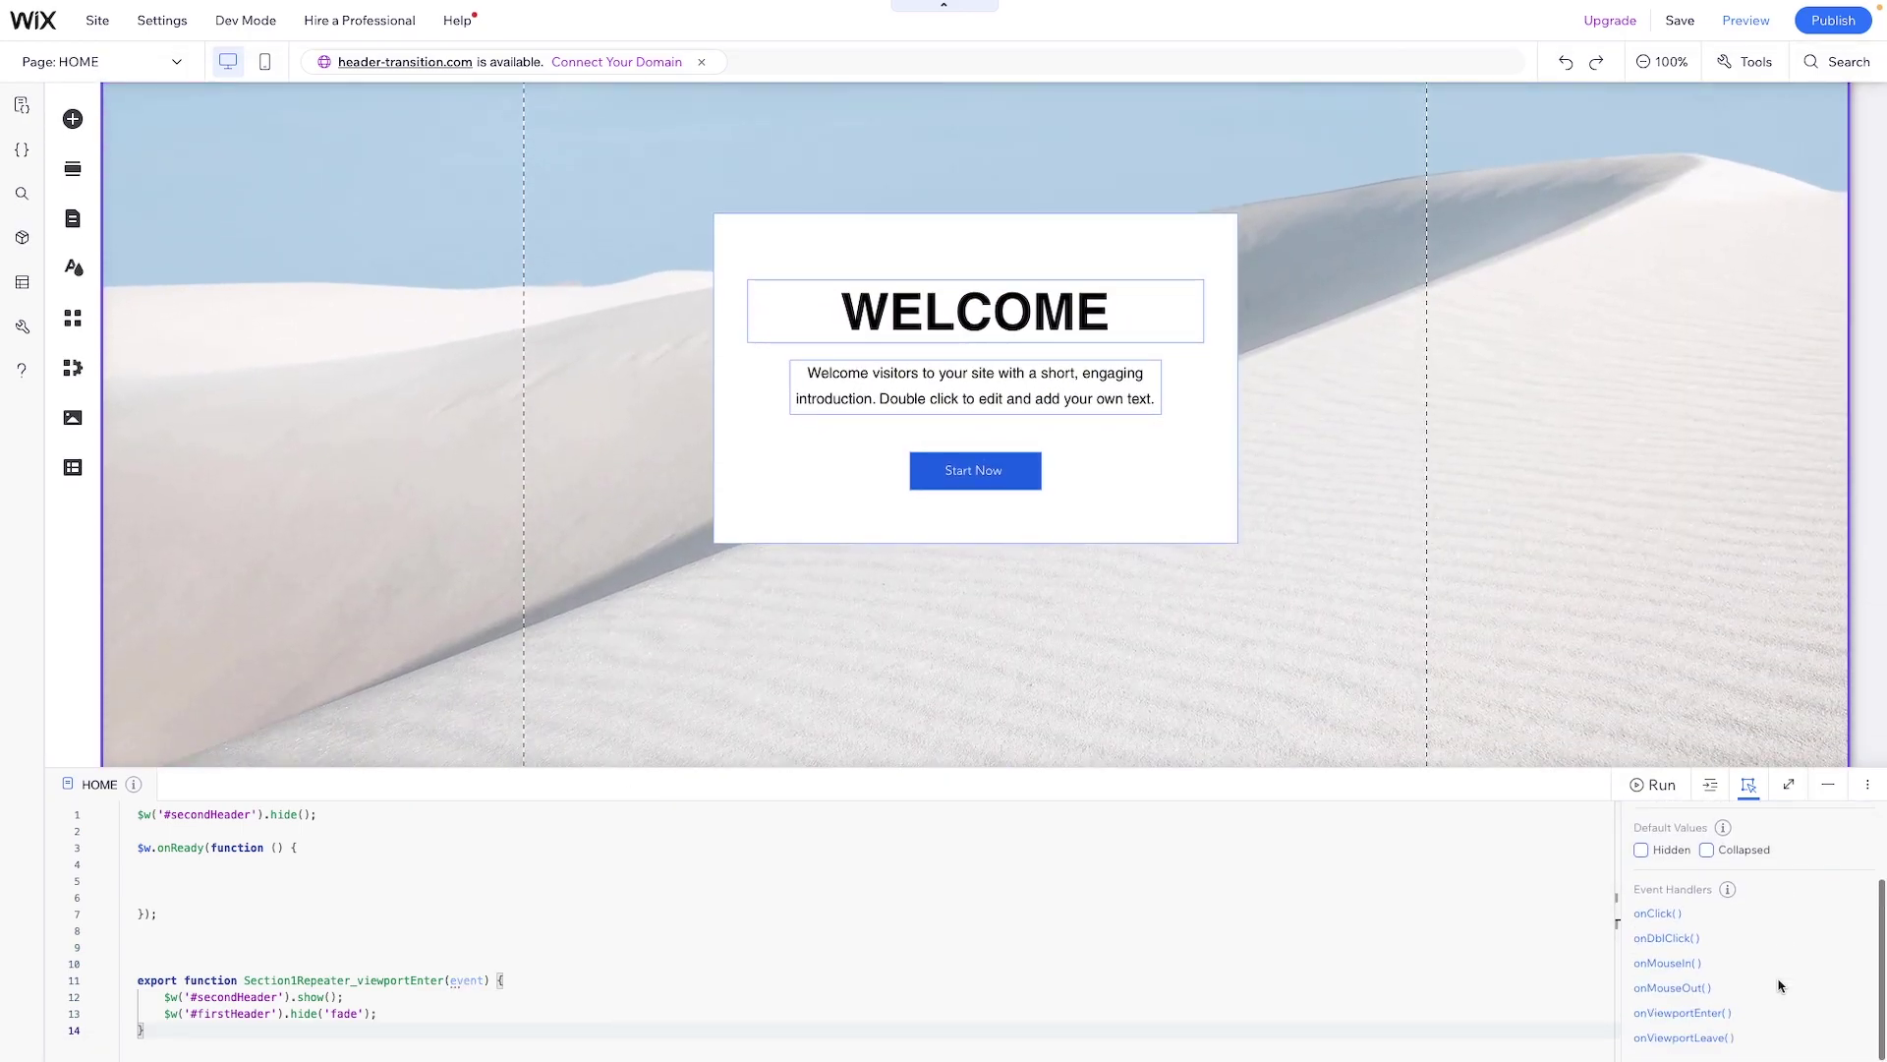
click(1666, 1016)
key(Return)
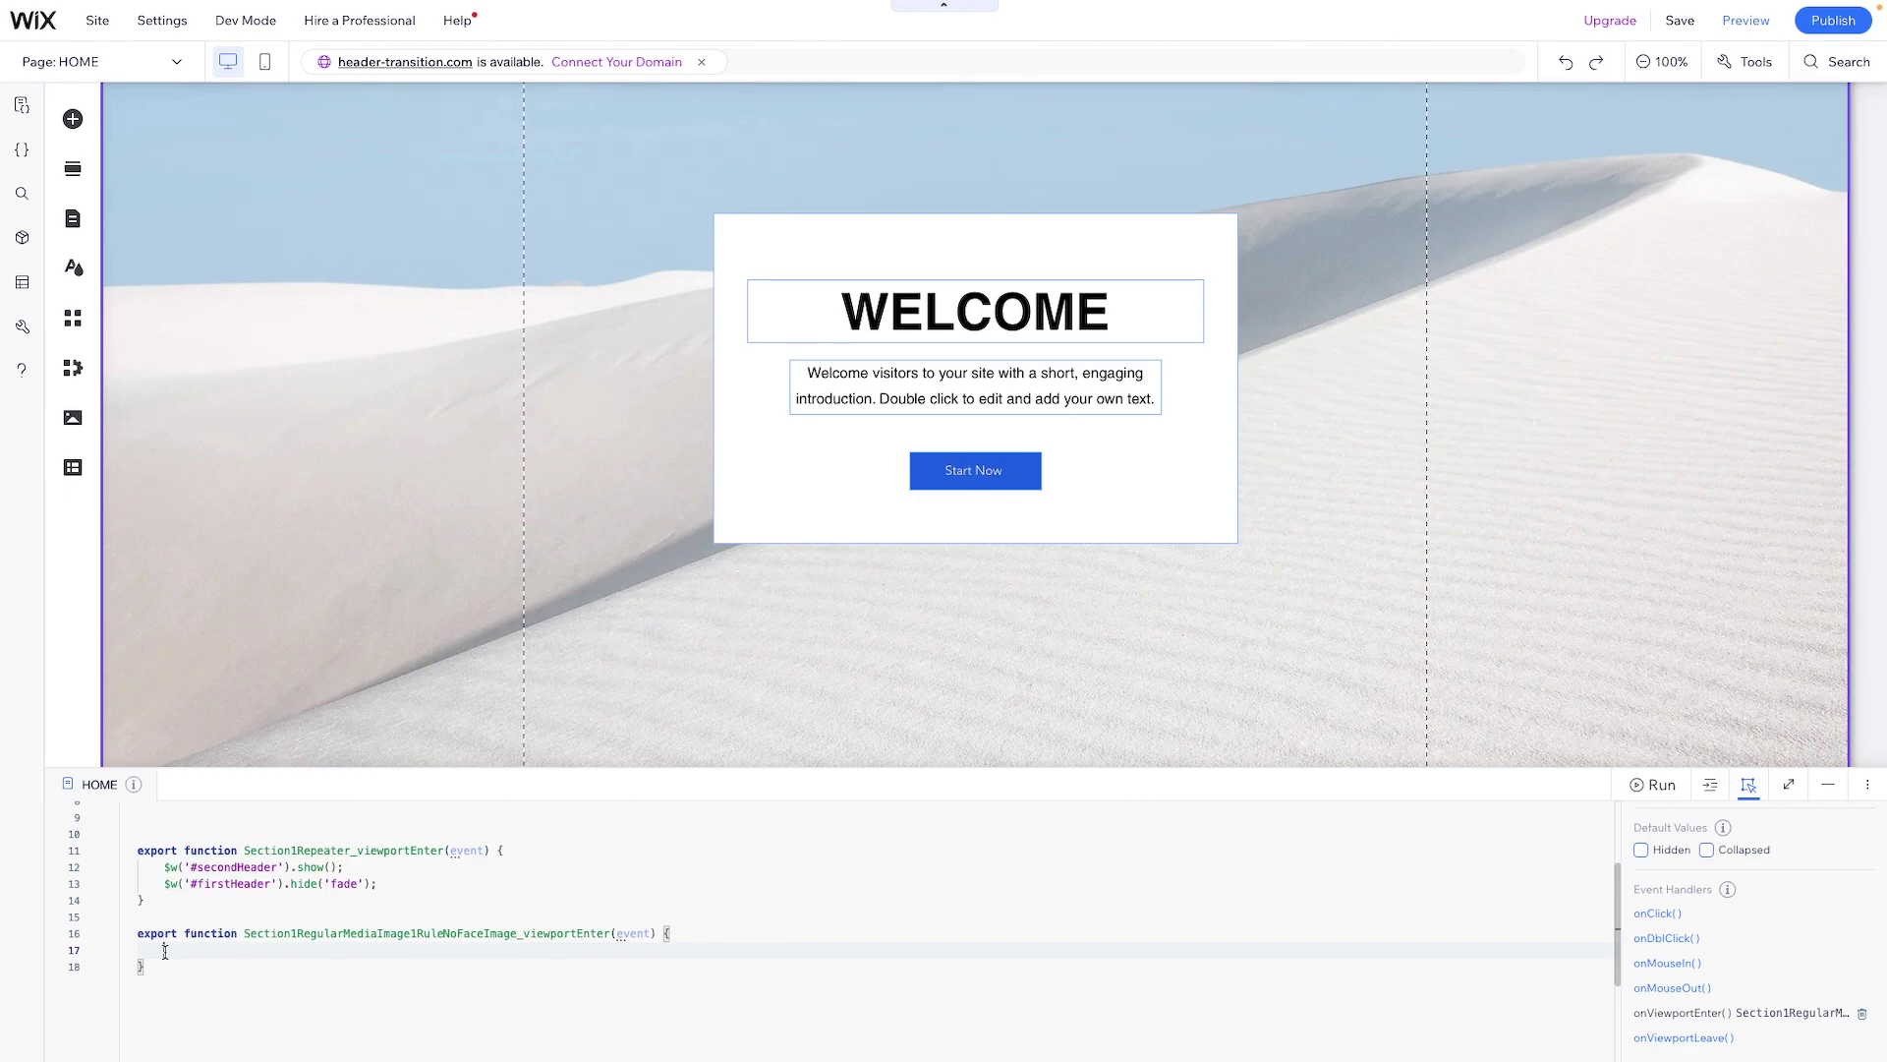
Add $w('#firstHeader').show('fade'); inside the Welcome handler
drag(377, 883, 164, 883)
key(ctrl+c)
click(216, 949)
key(ctrl+v)
click(302, 949)
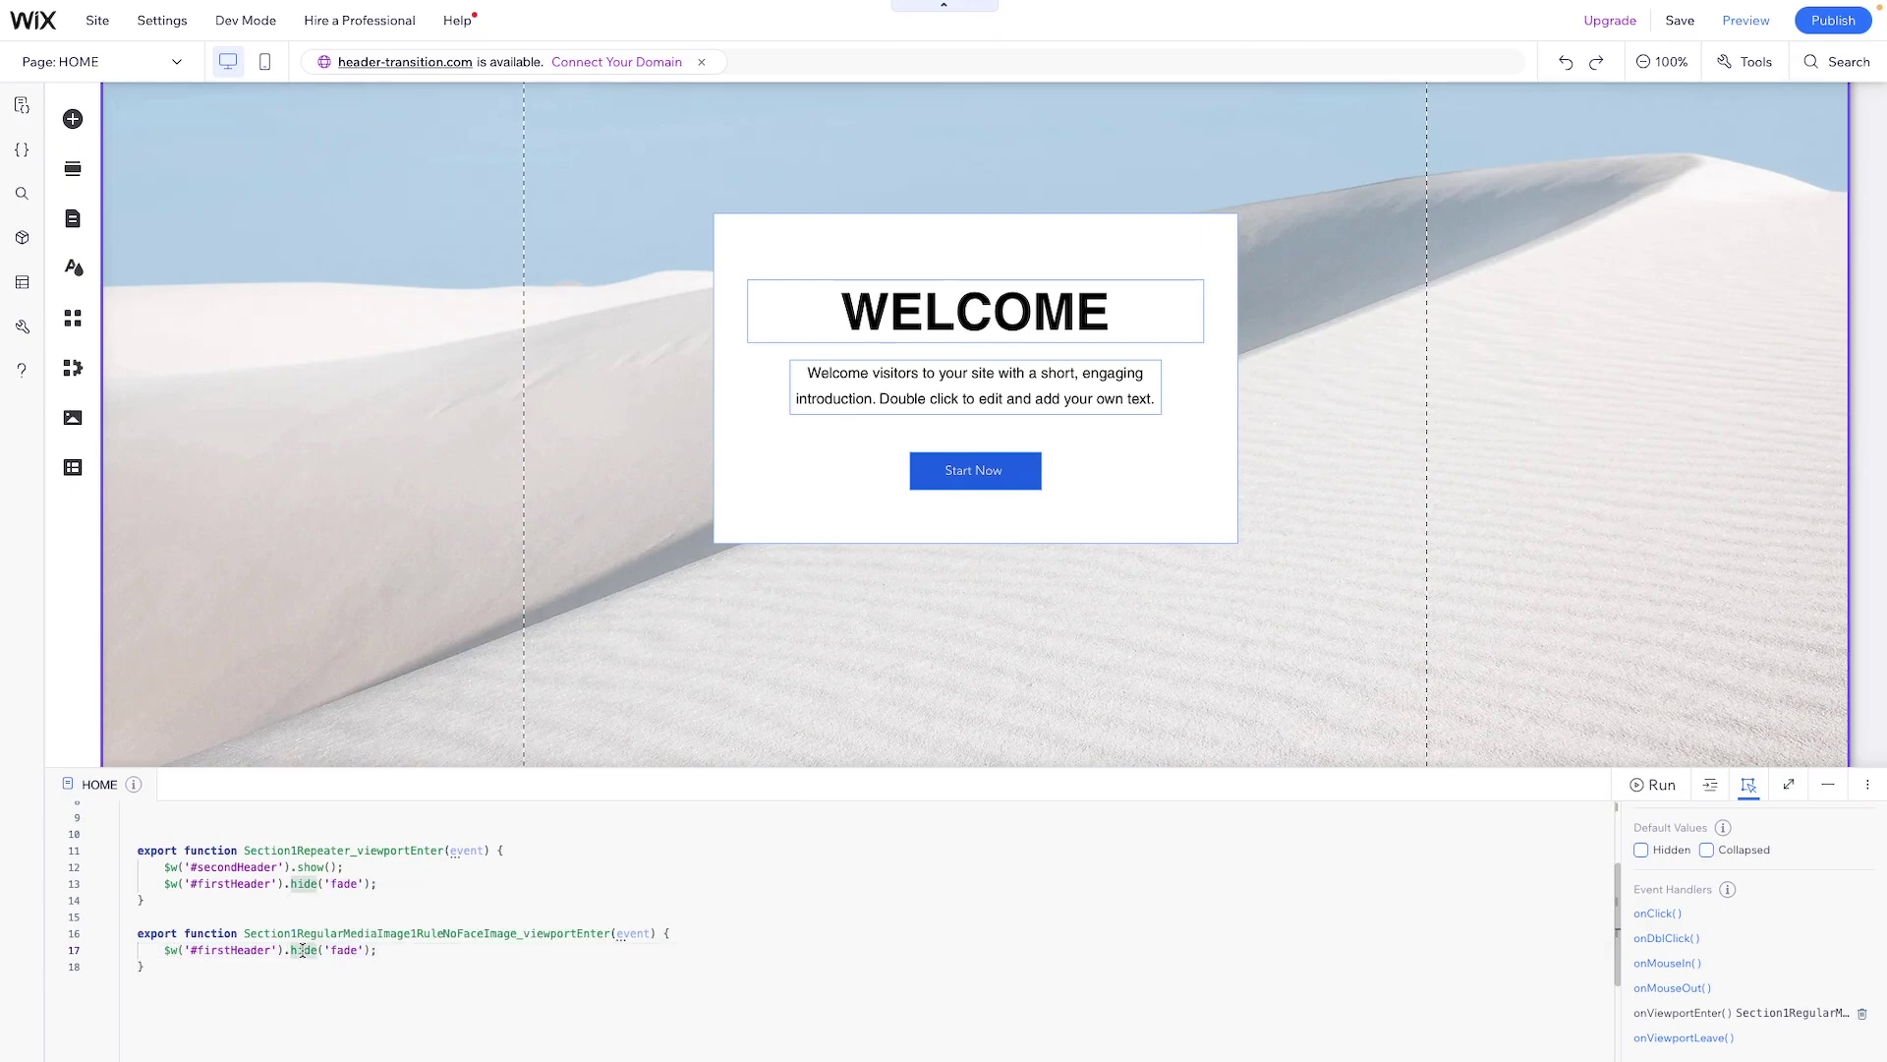
text(show)
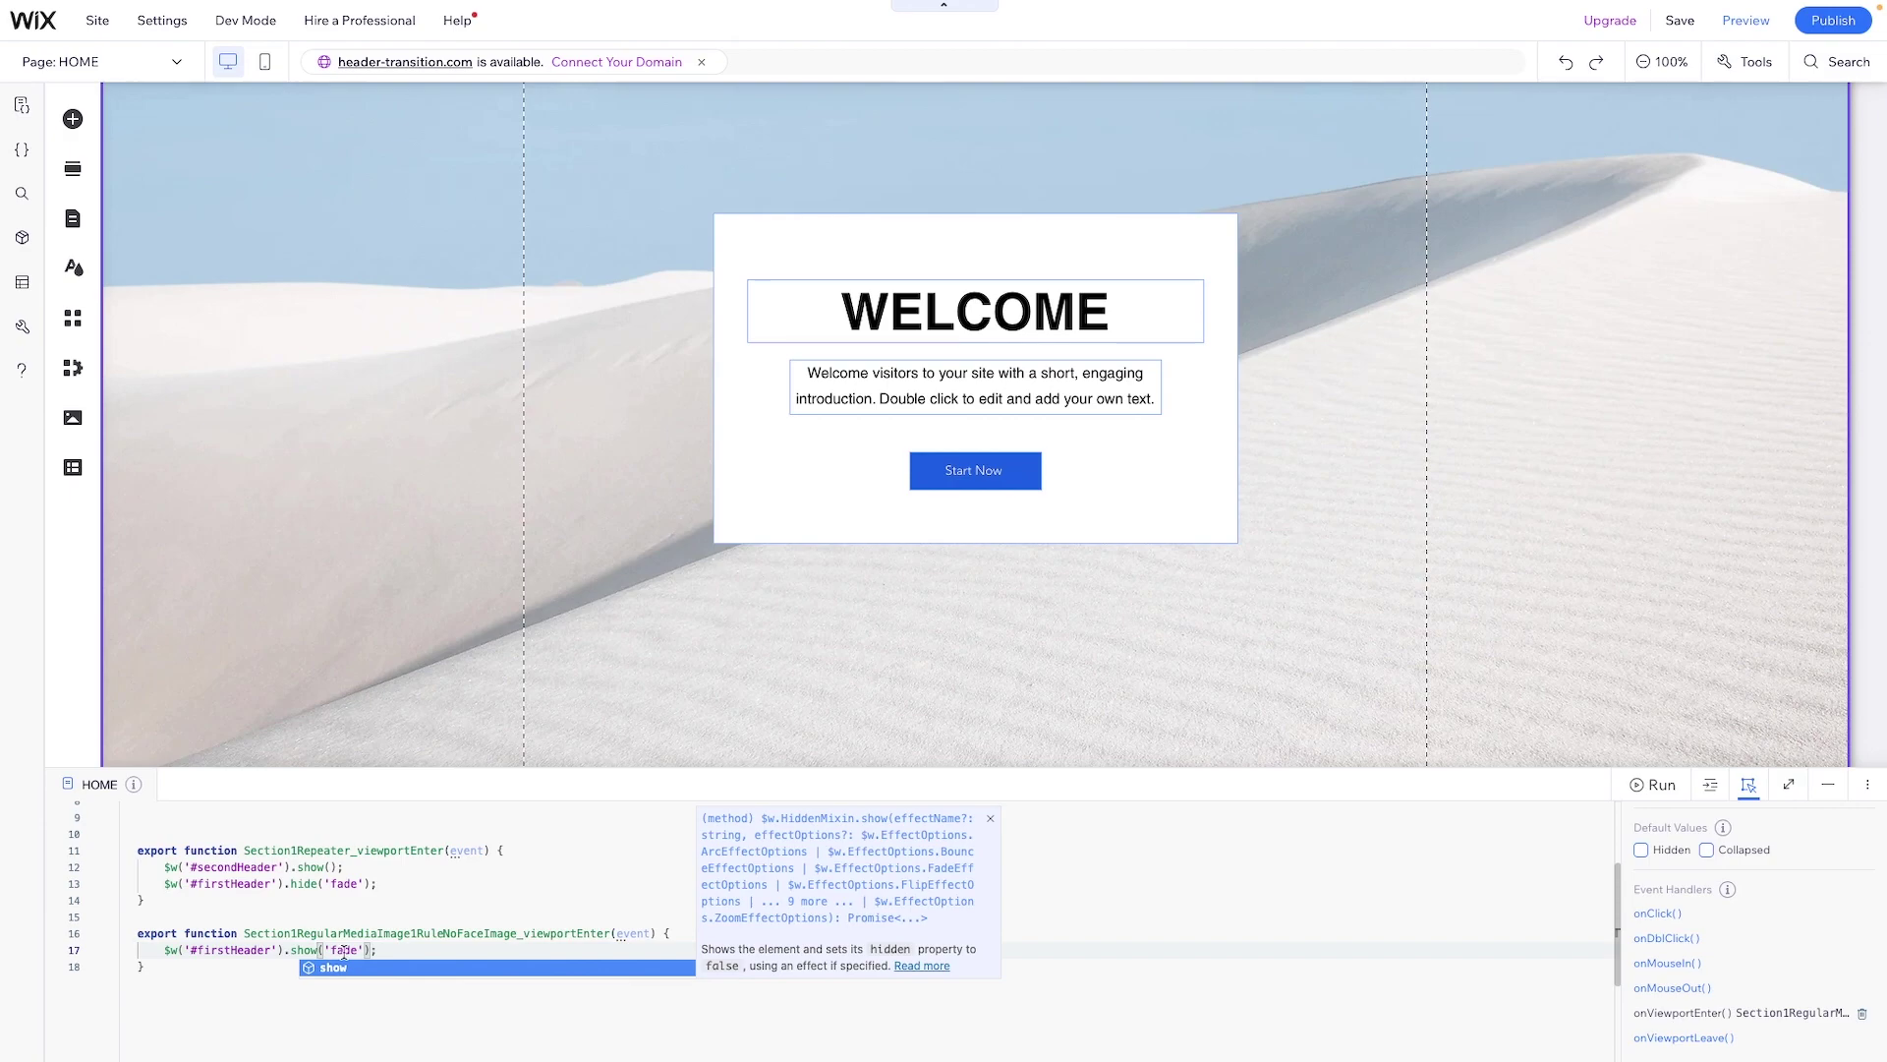
key(Escape)
key(End)
key(Return)
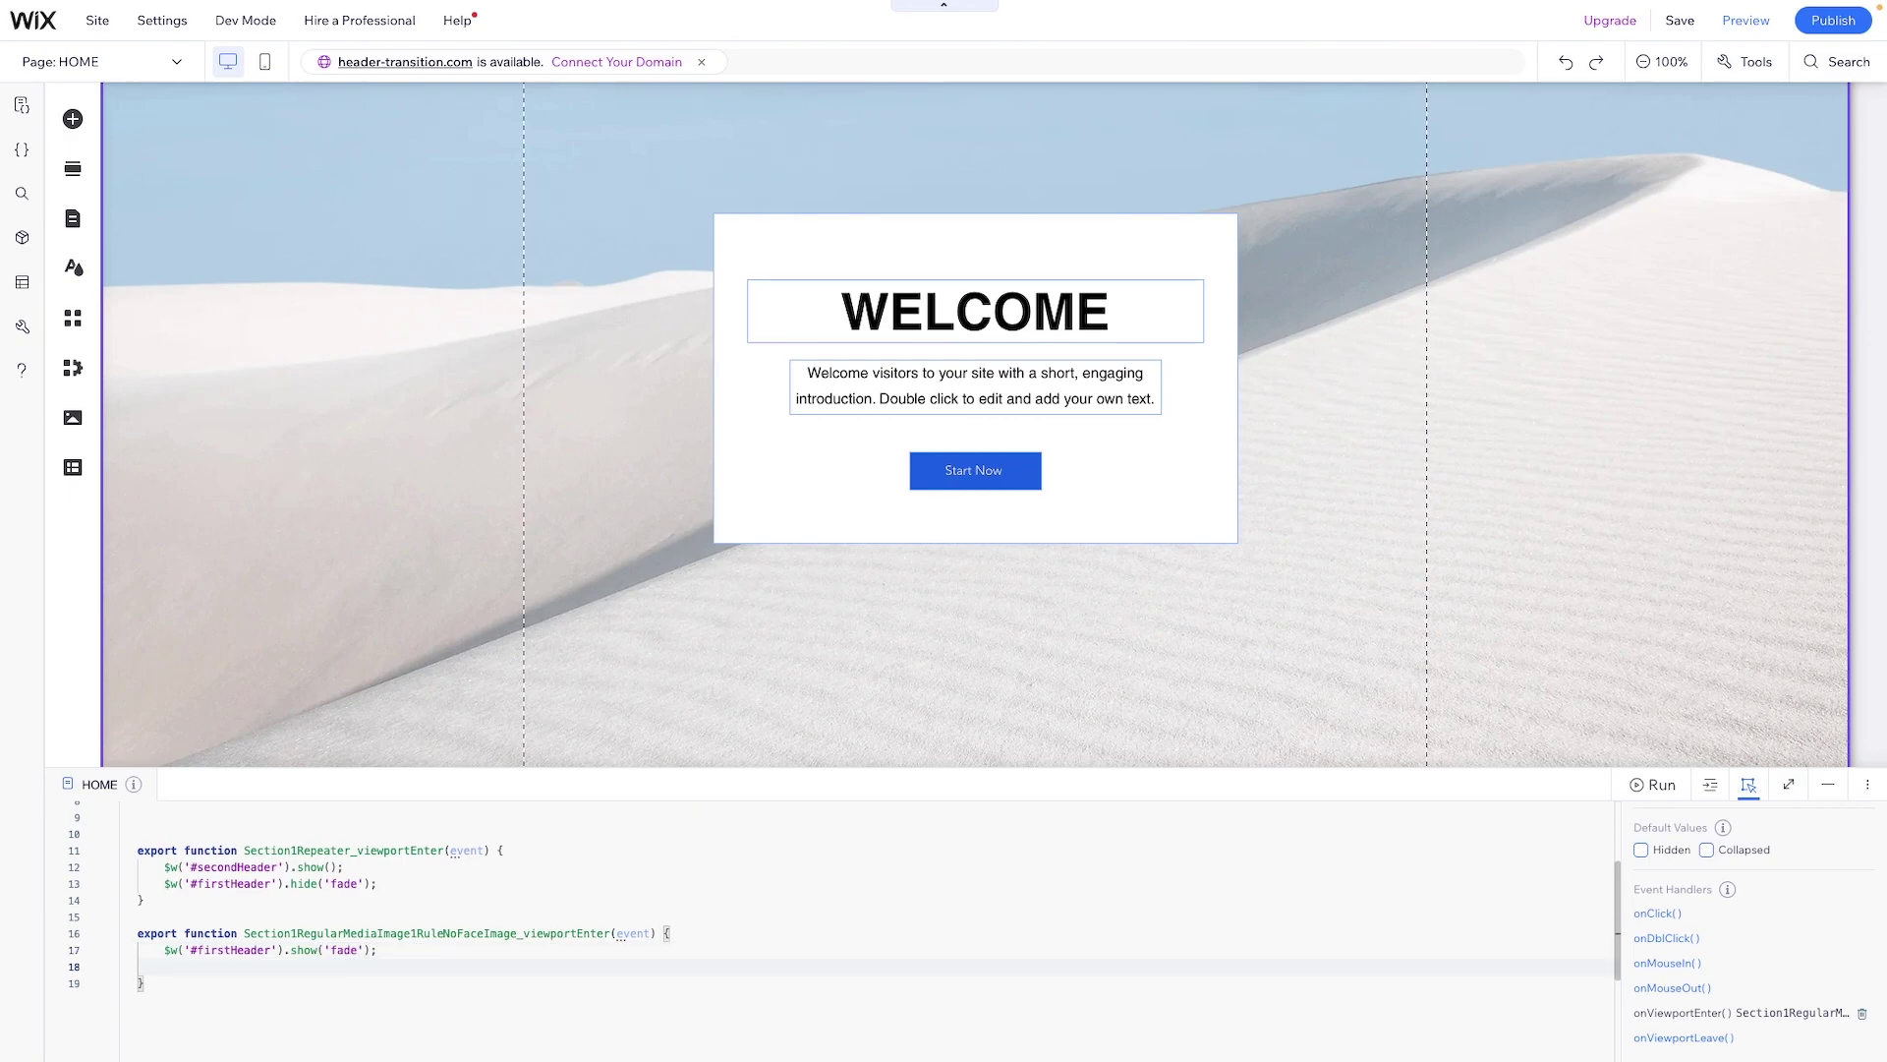
Add $w('#secondHeader').hide('fade'); on the next line of the Welcome handler
drag(345, 867, 163, 867)
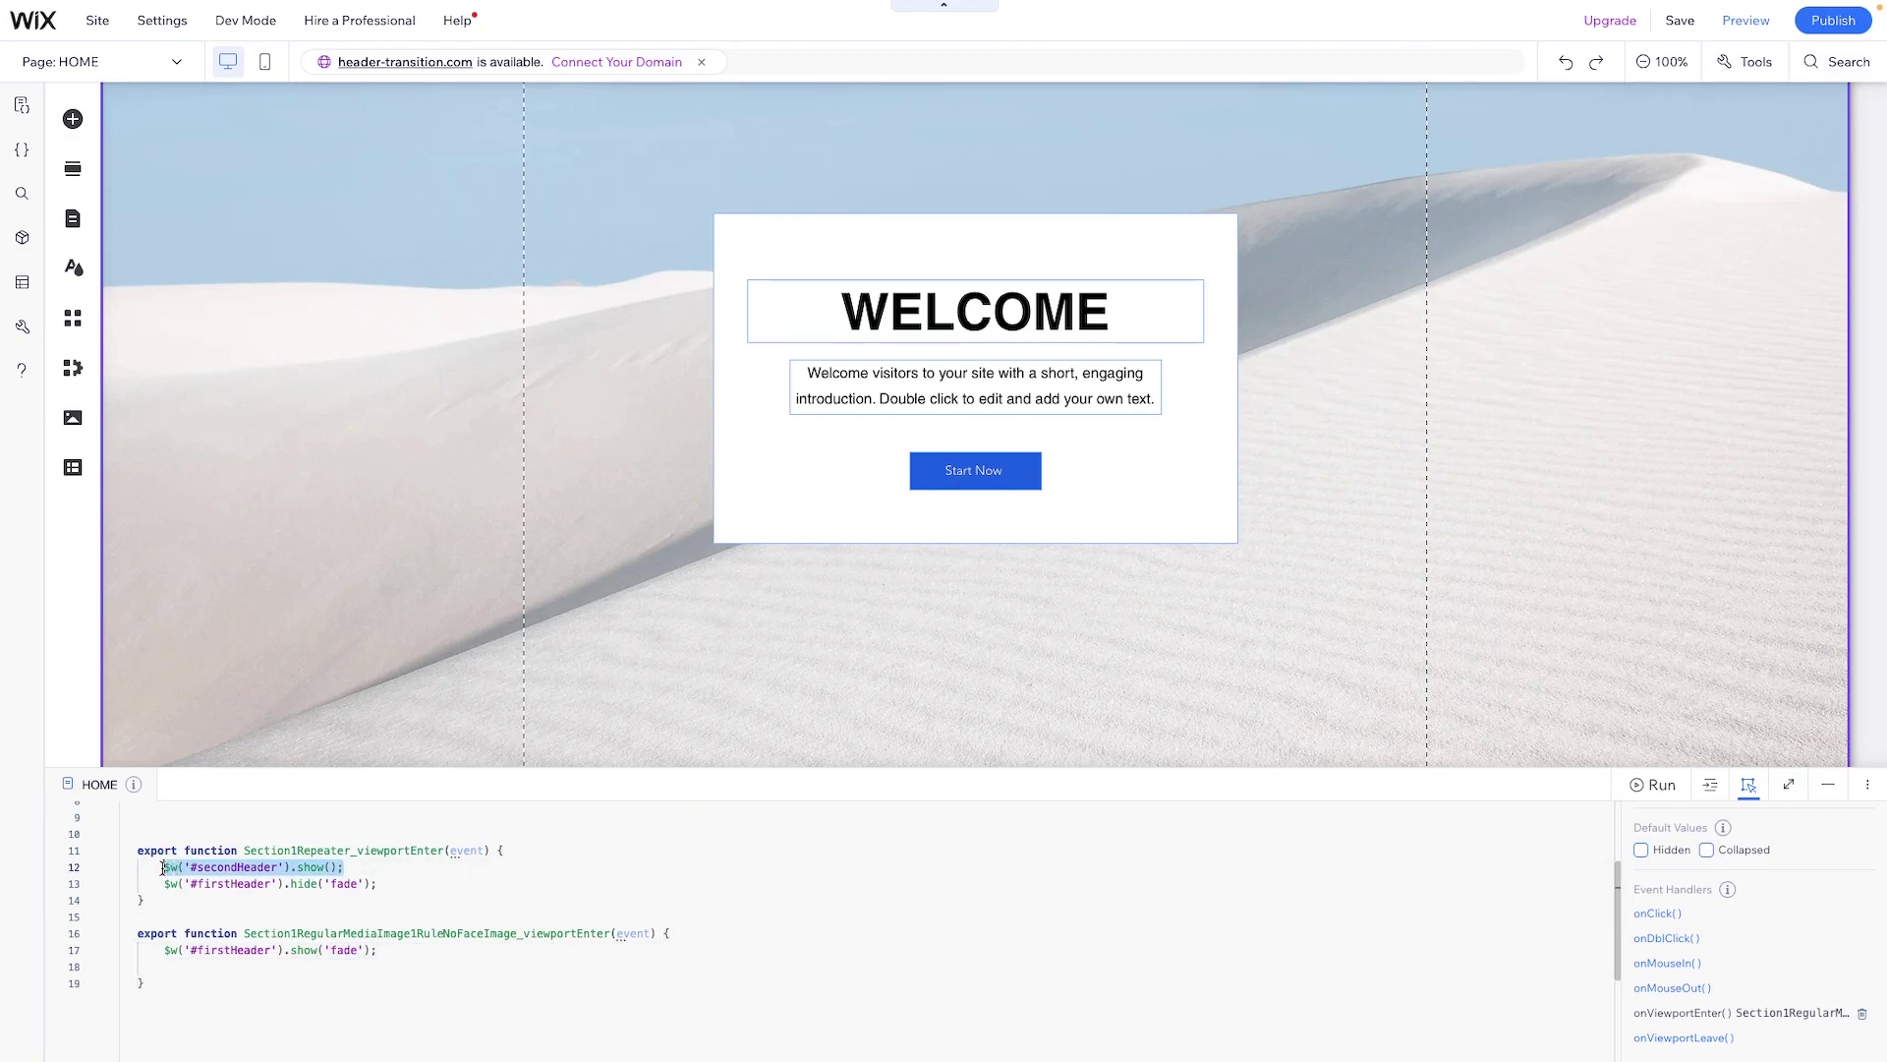
key(ctrl+c)
click(310, 966)
key(ctrl+v)
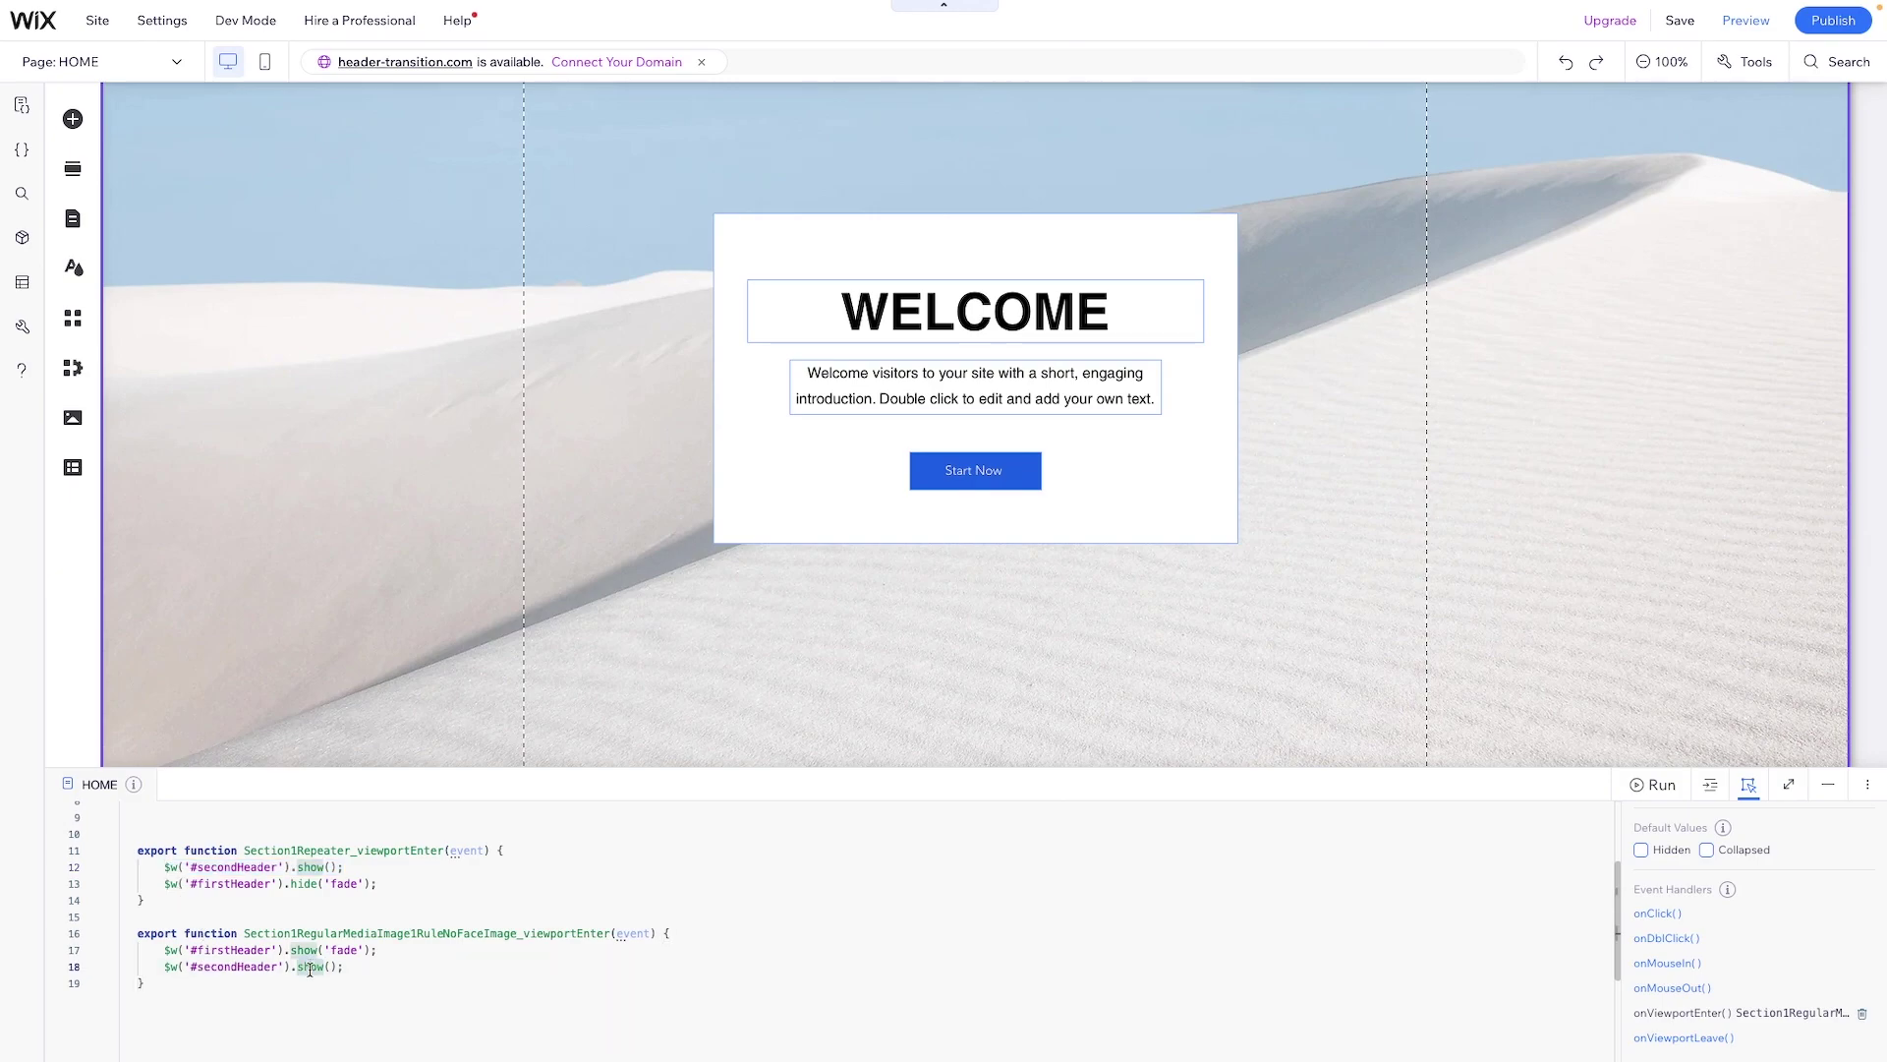
double_click(310, 966)
text(hide)
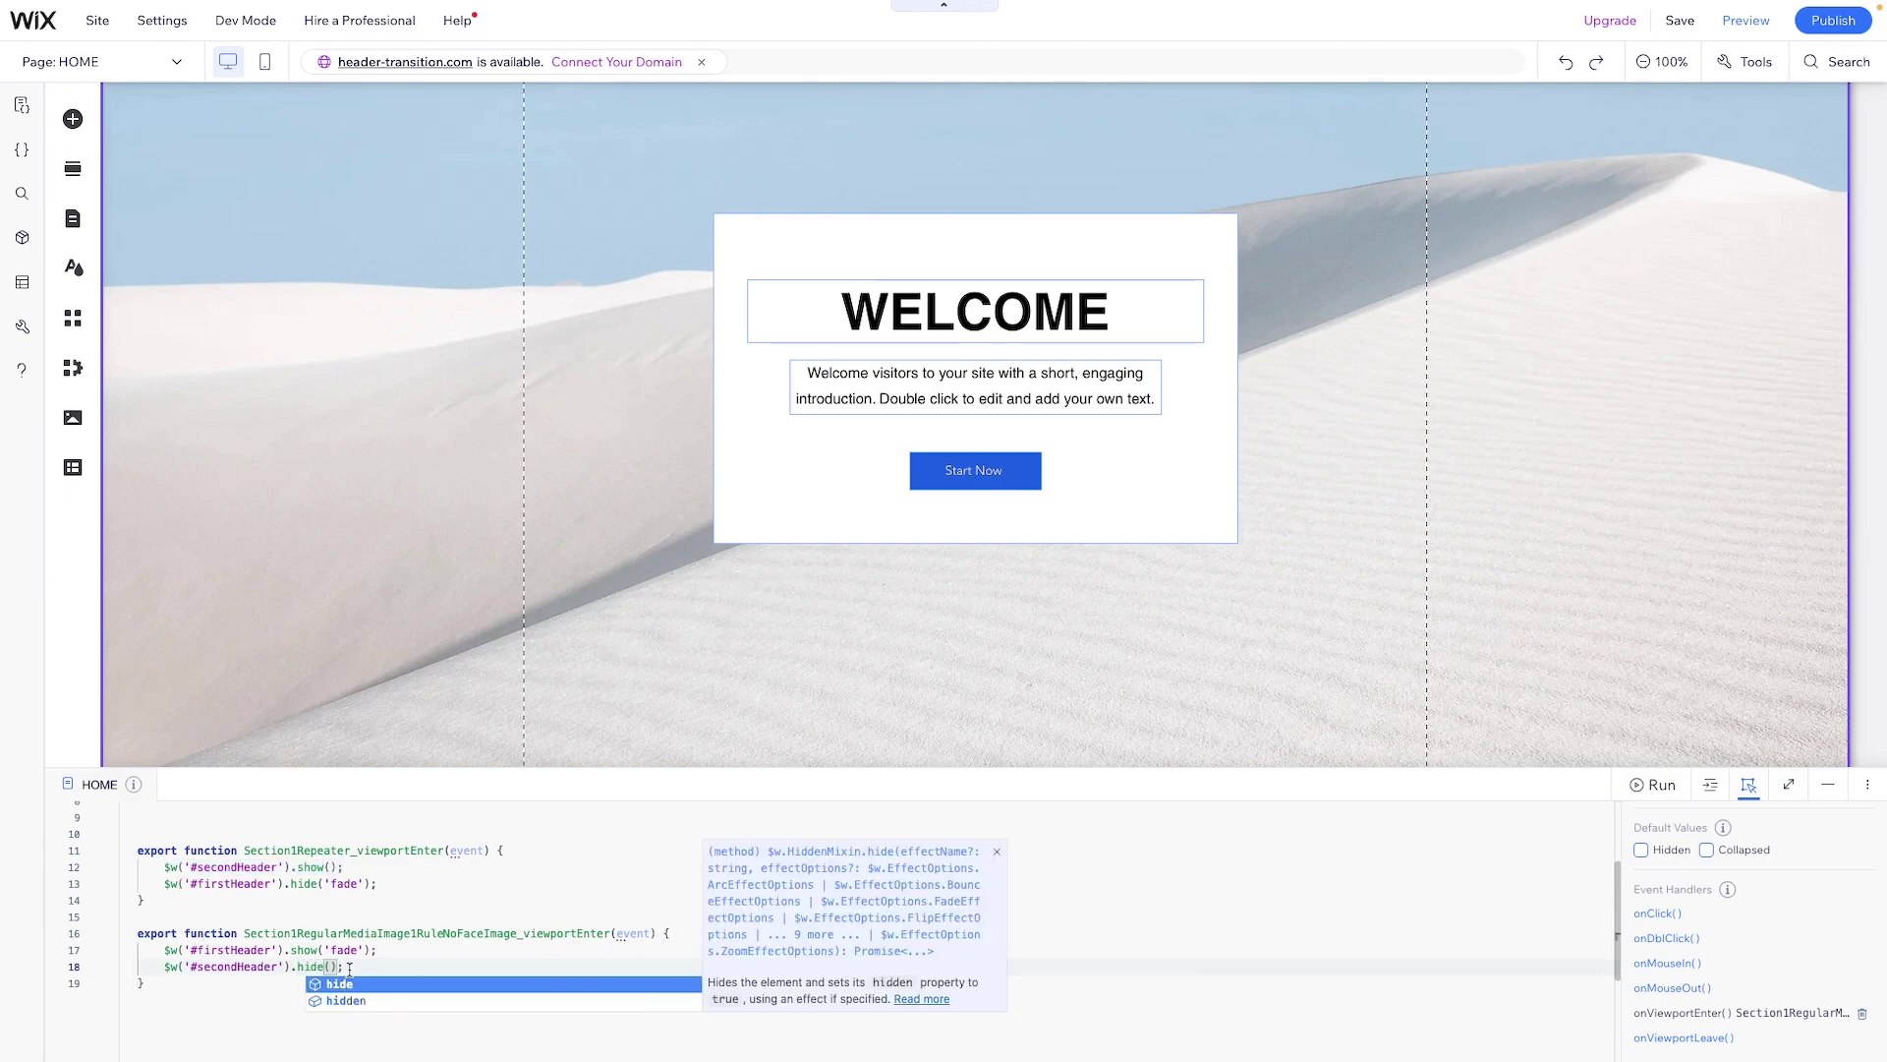
click(331, 967)
text('fade')
key(End)
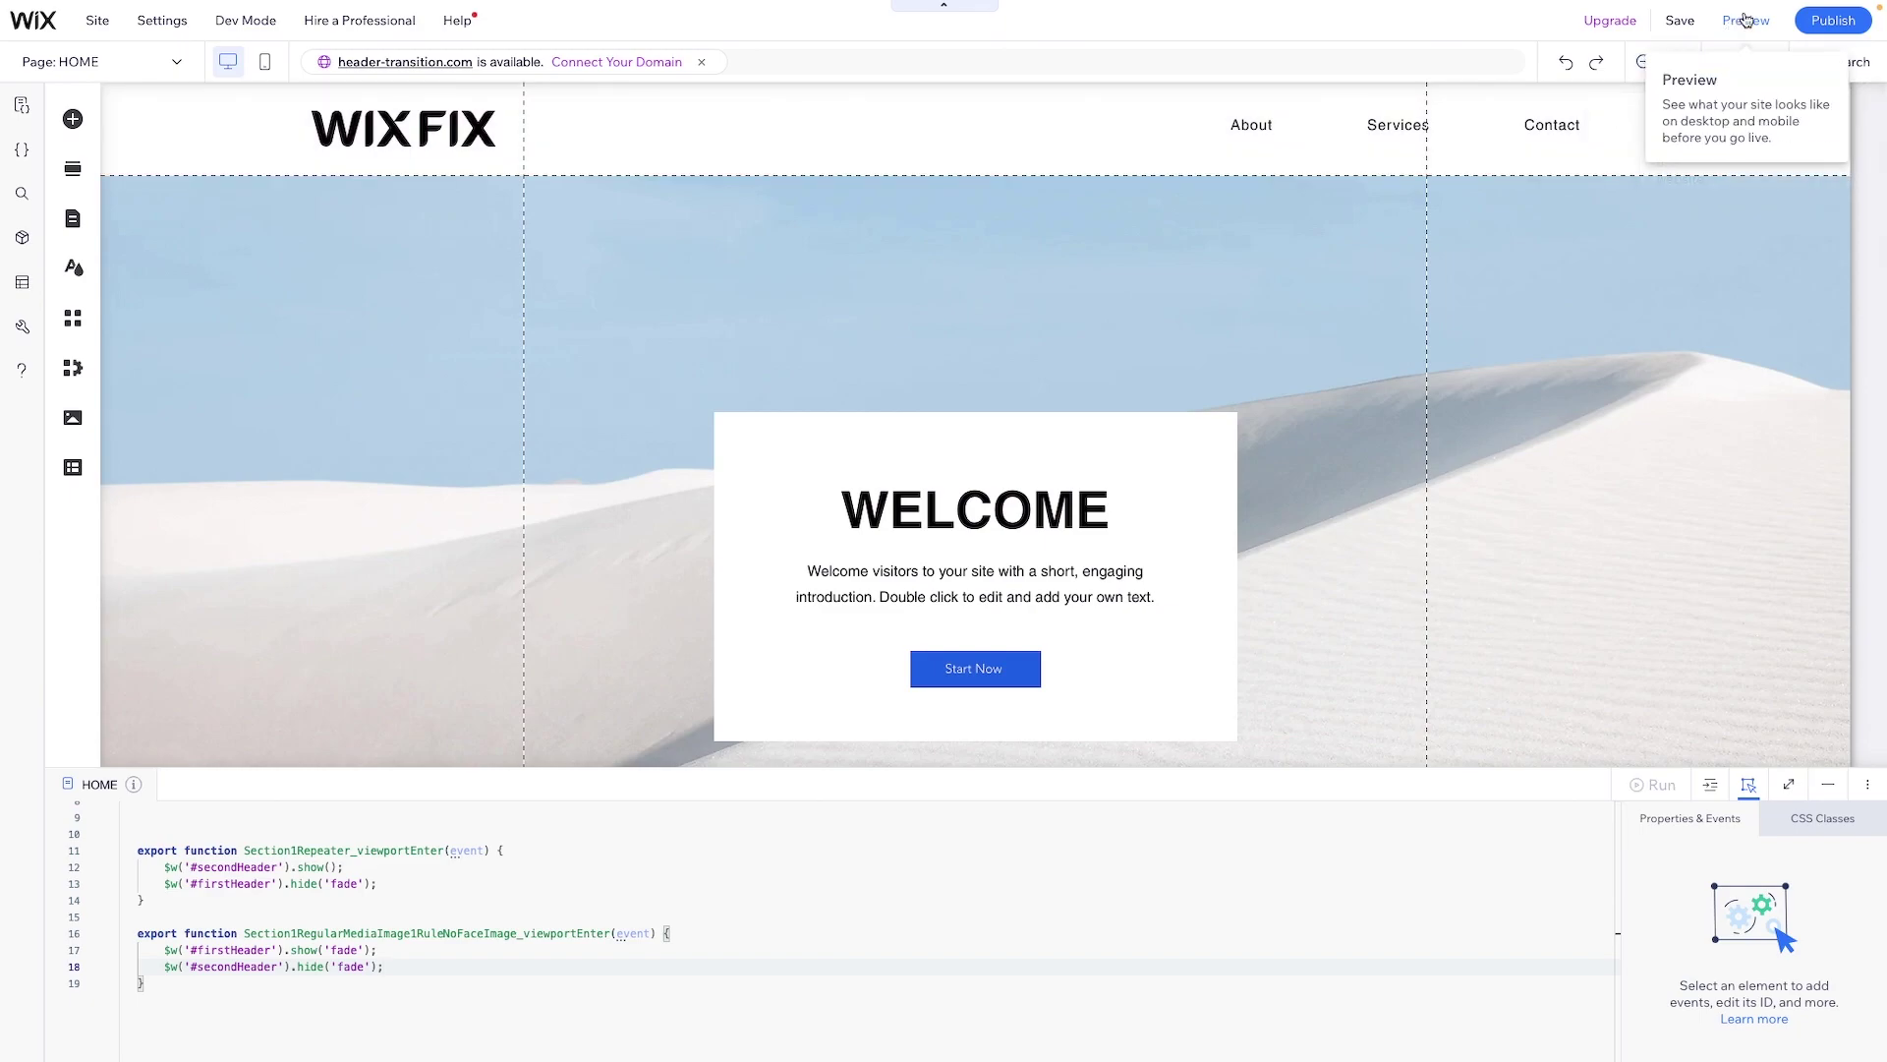
click(1746, 20)
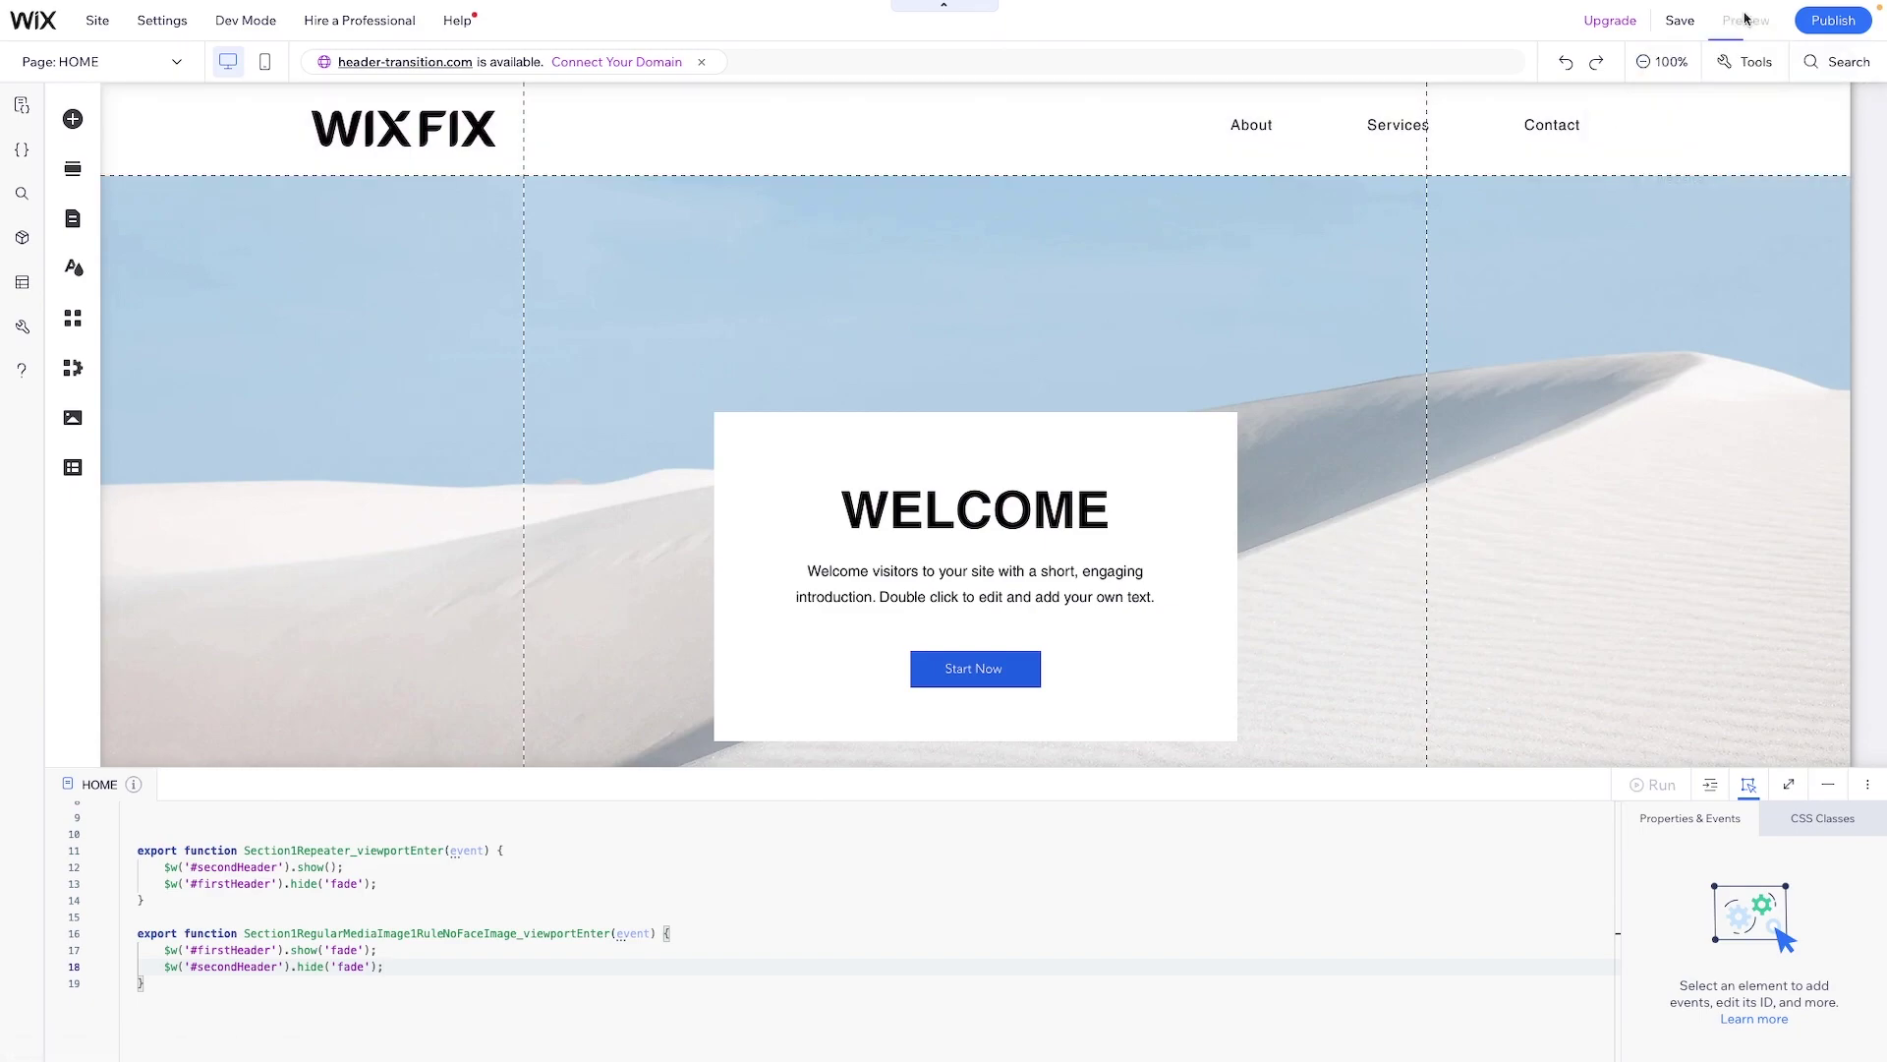
scroll(1699, 247, down, 7)
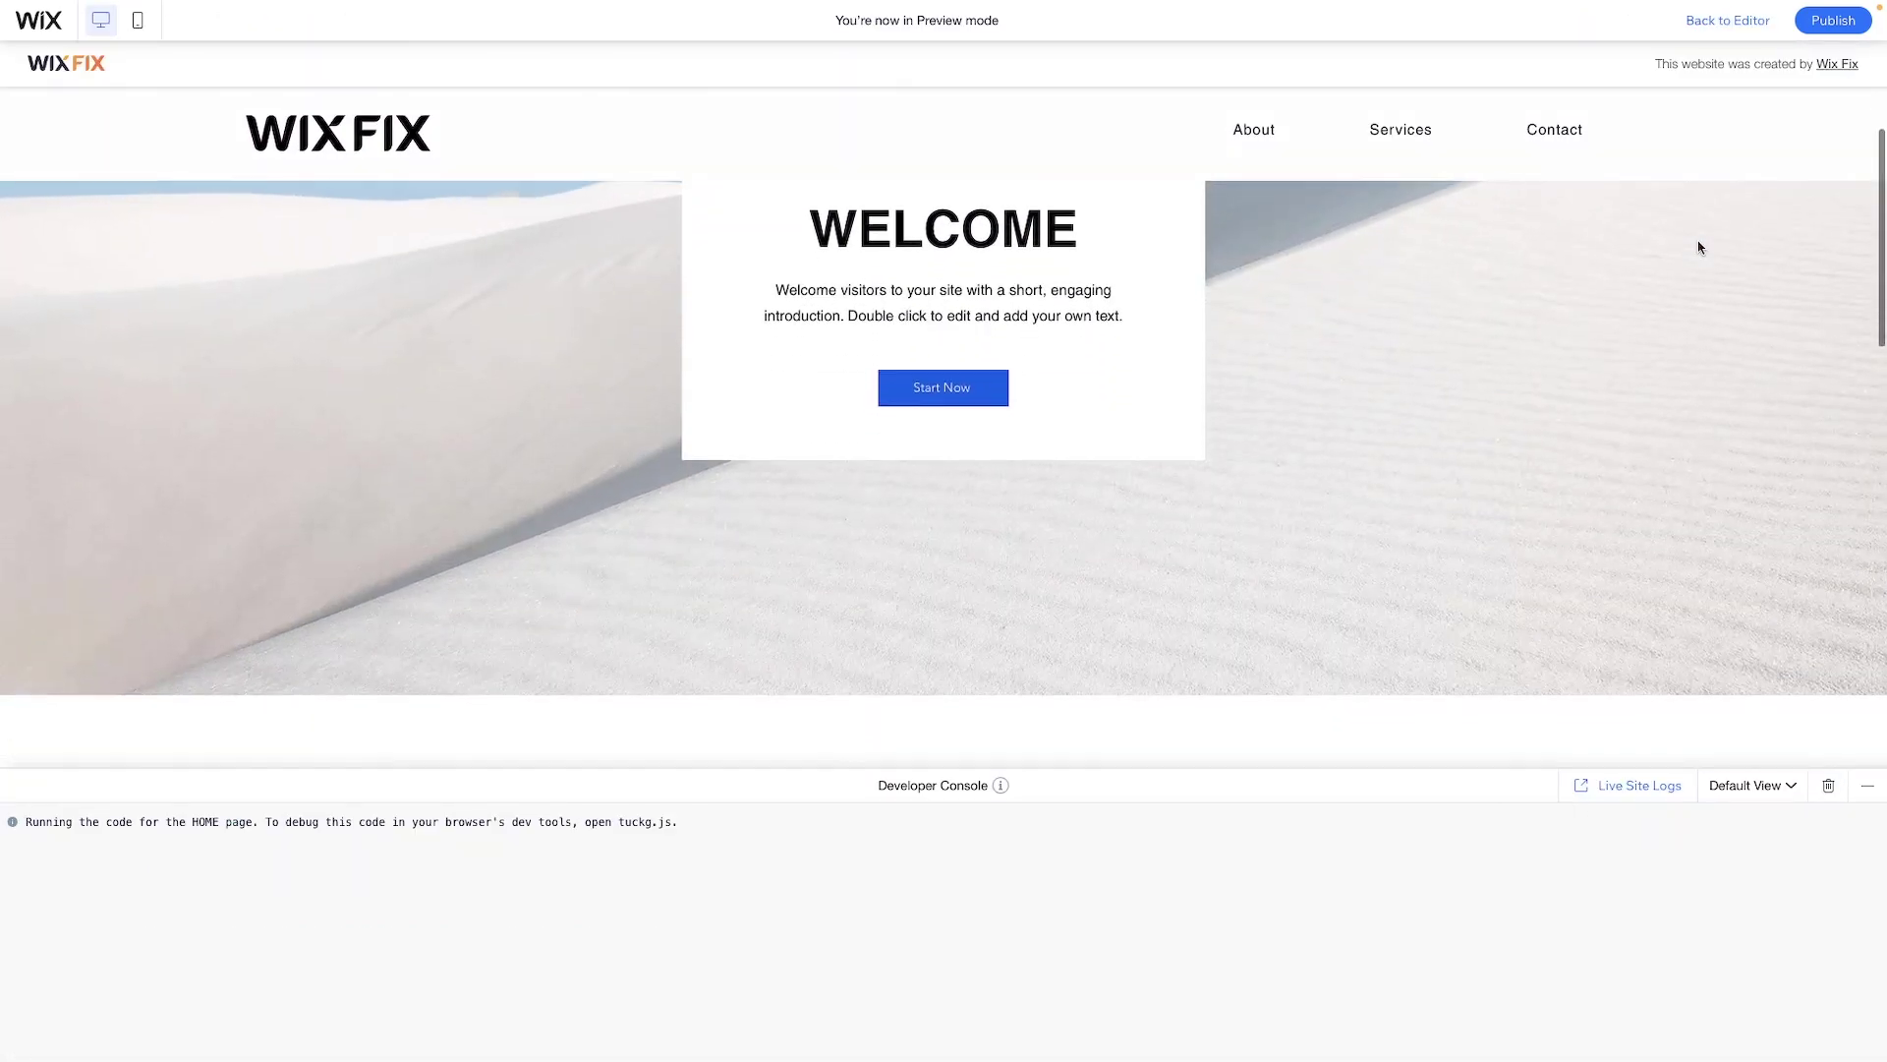
scroll(1700, 247, down, 7)
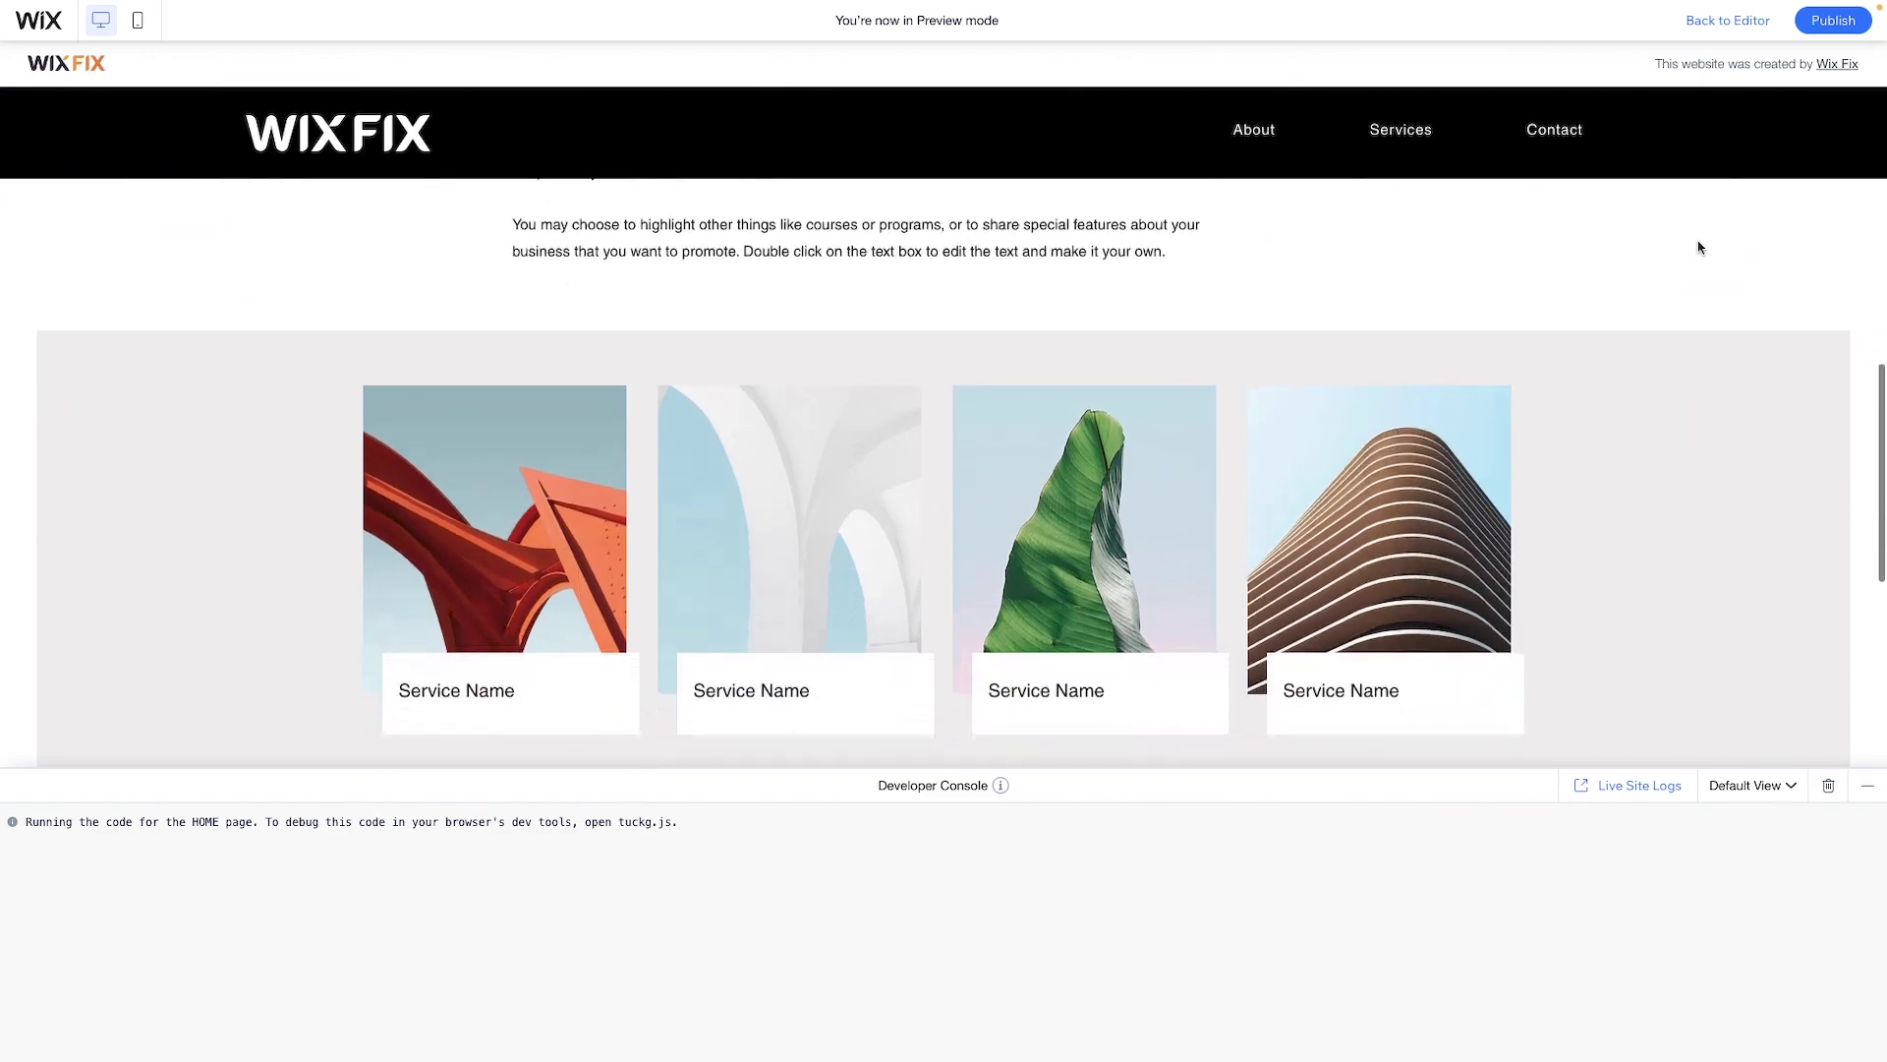
scroll(1700, 247, up, 15)
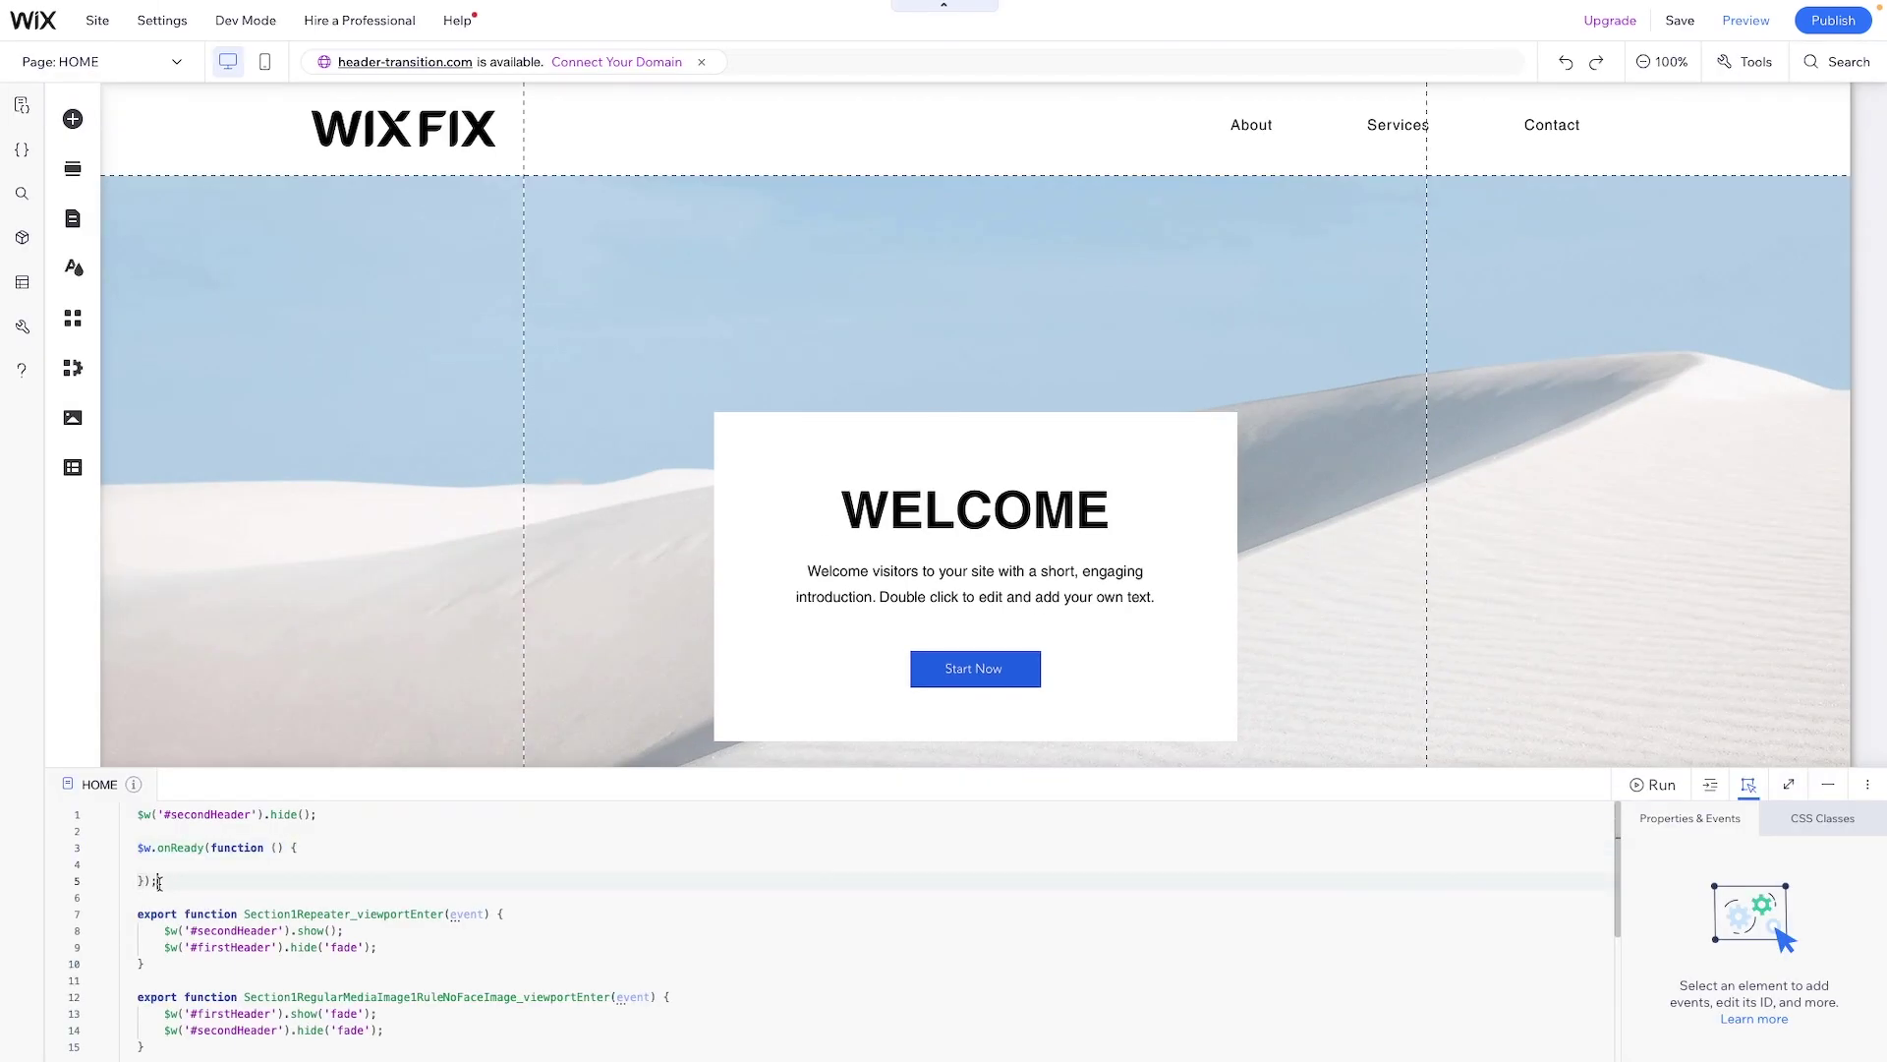
drag(160, 881, 138, 841)
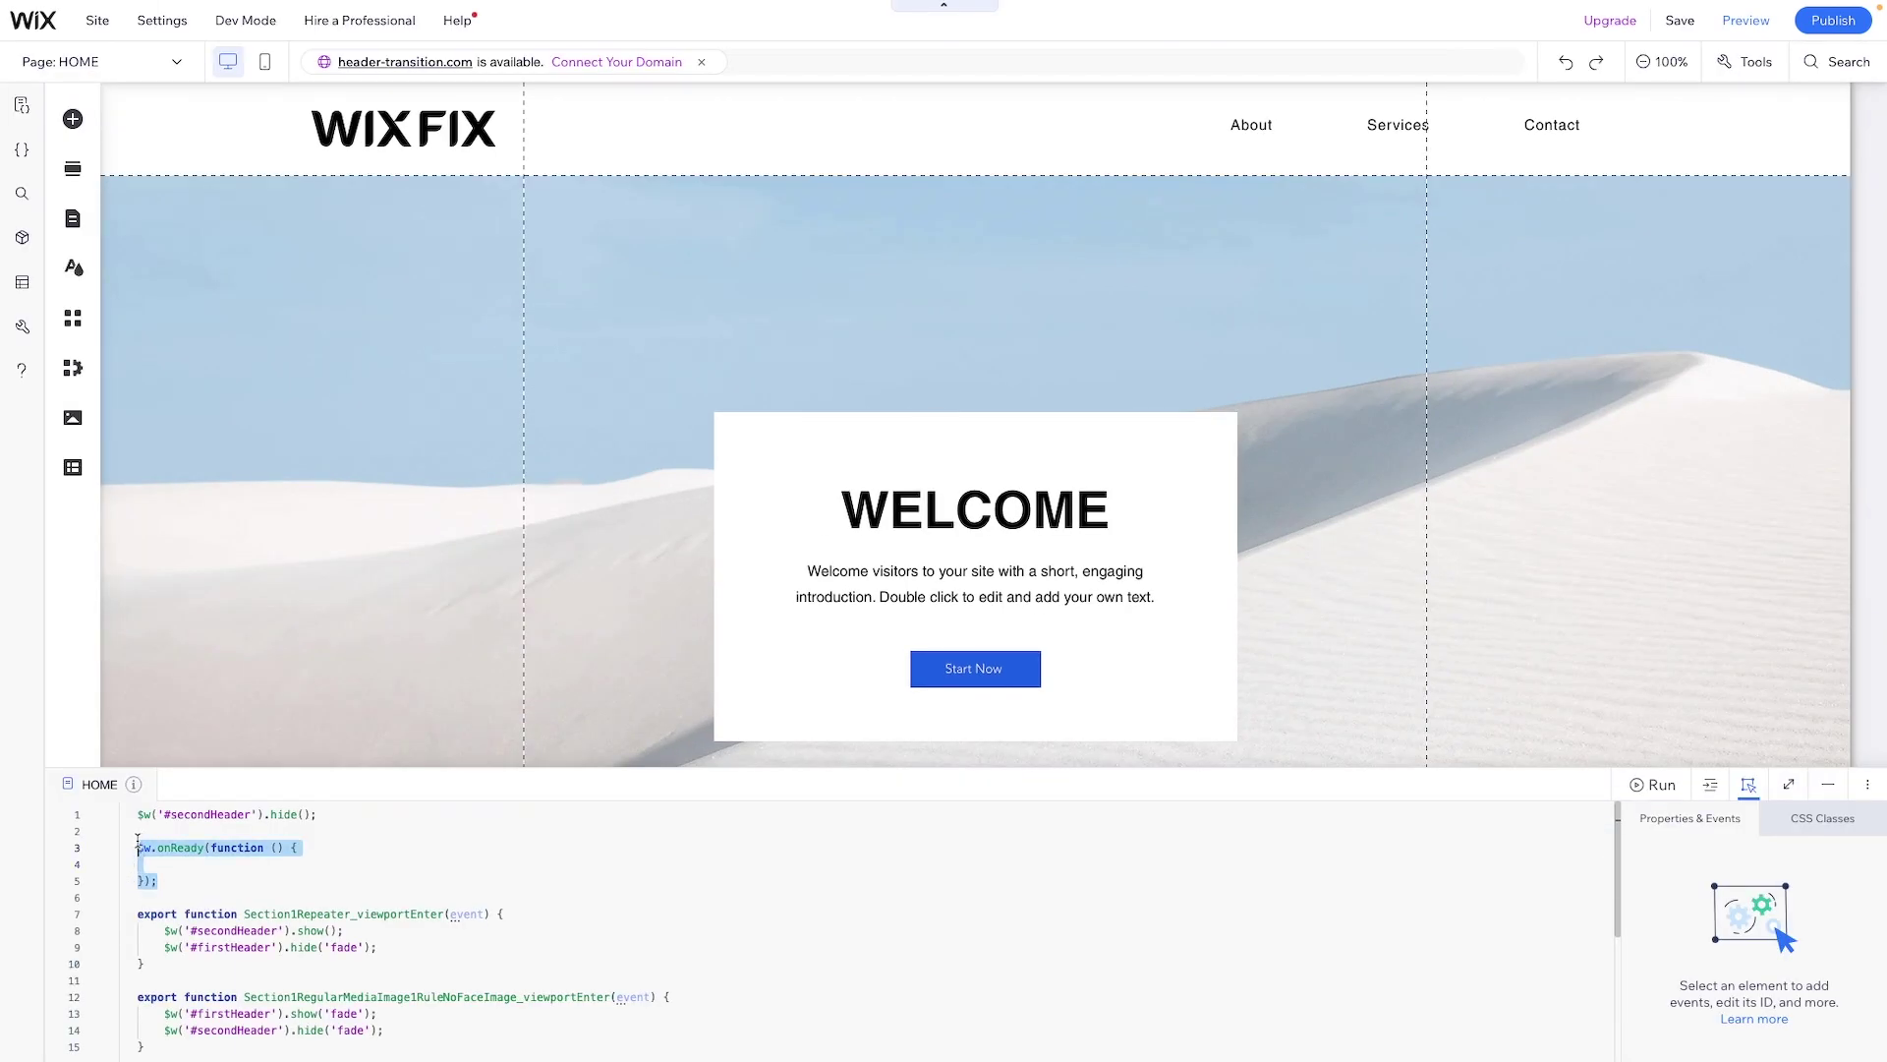
Delete the empty onReady block from the HOME code
key(BackSpace)
key(BackSpace)
key(BackSpace)
click(442, 904)
scroll(442, 905, down, 2)
scroll(443, 904, up, 2)
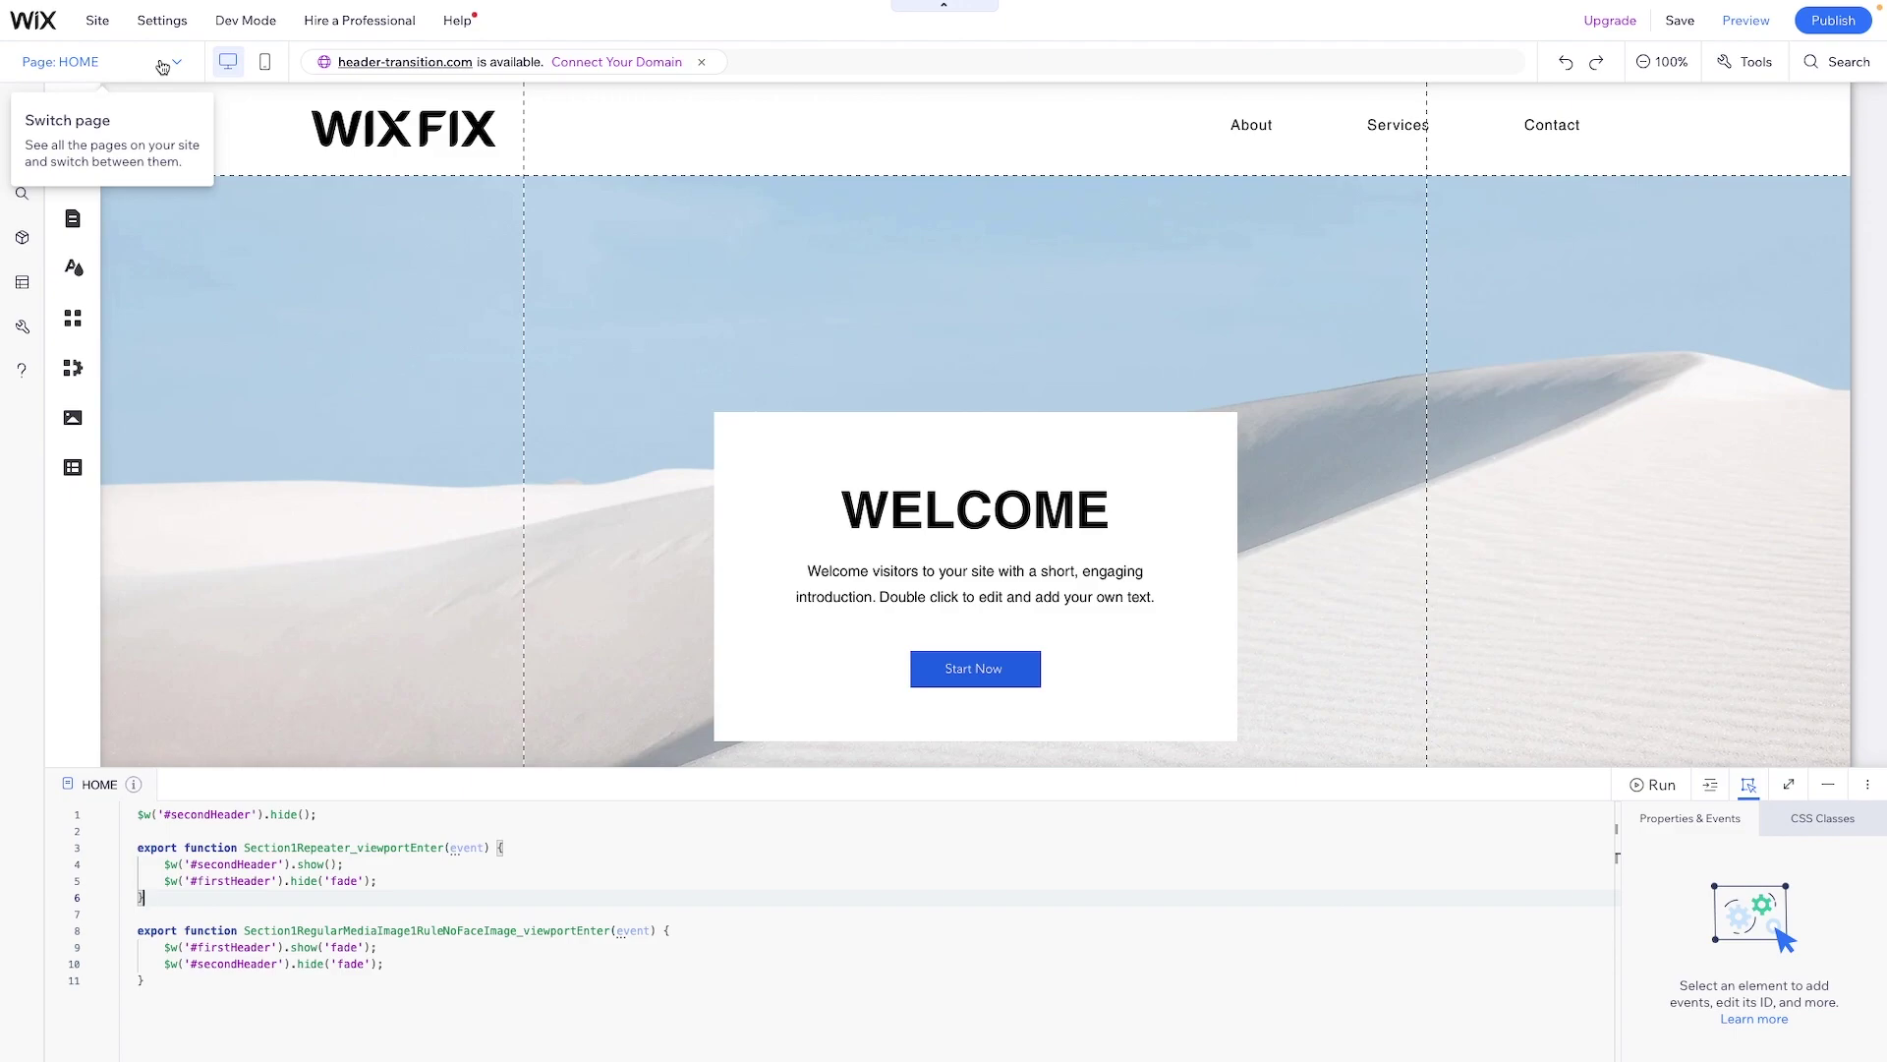
Select the header strip to check its ID in Properties & Events
click(163, 66)
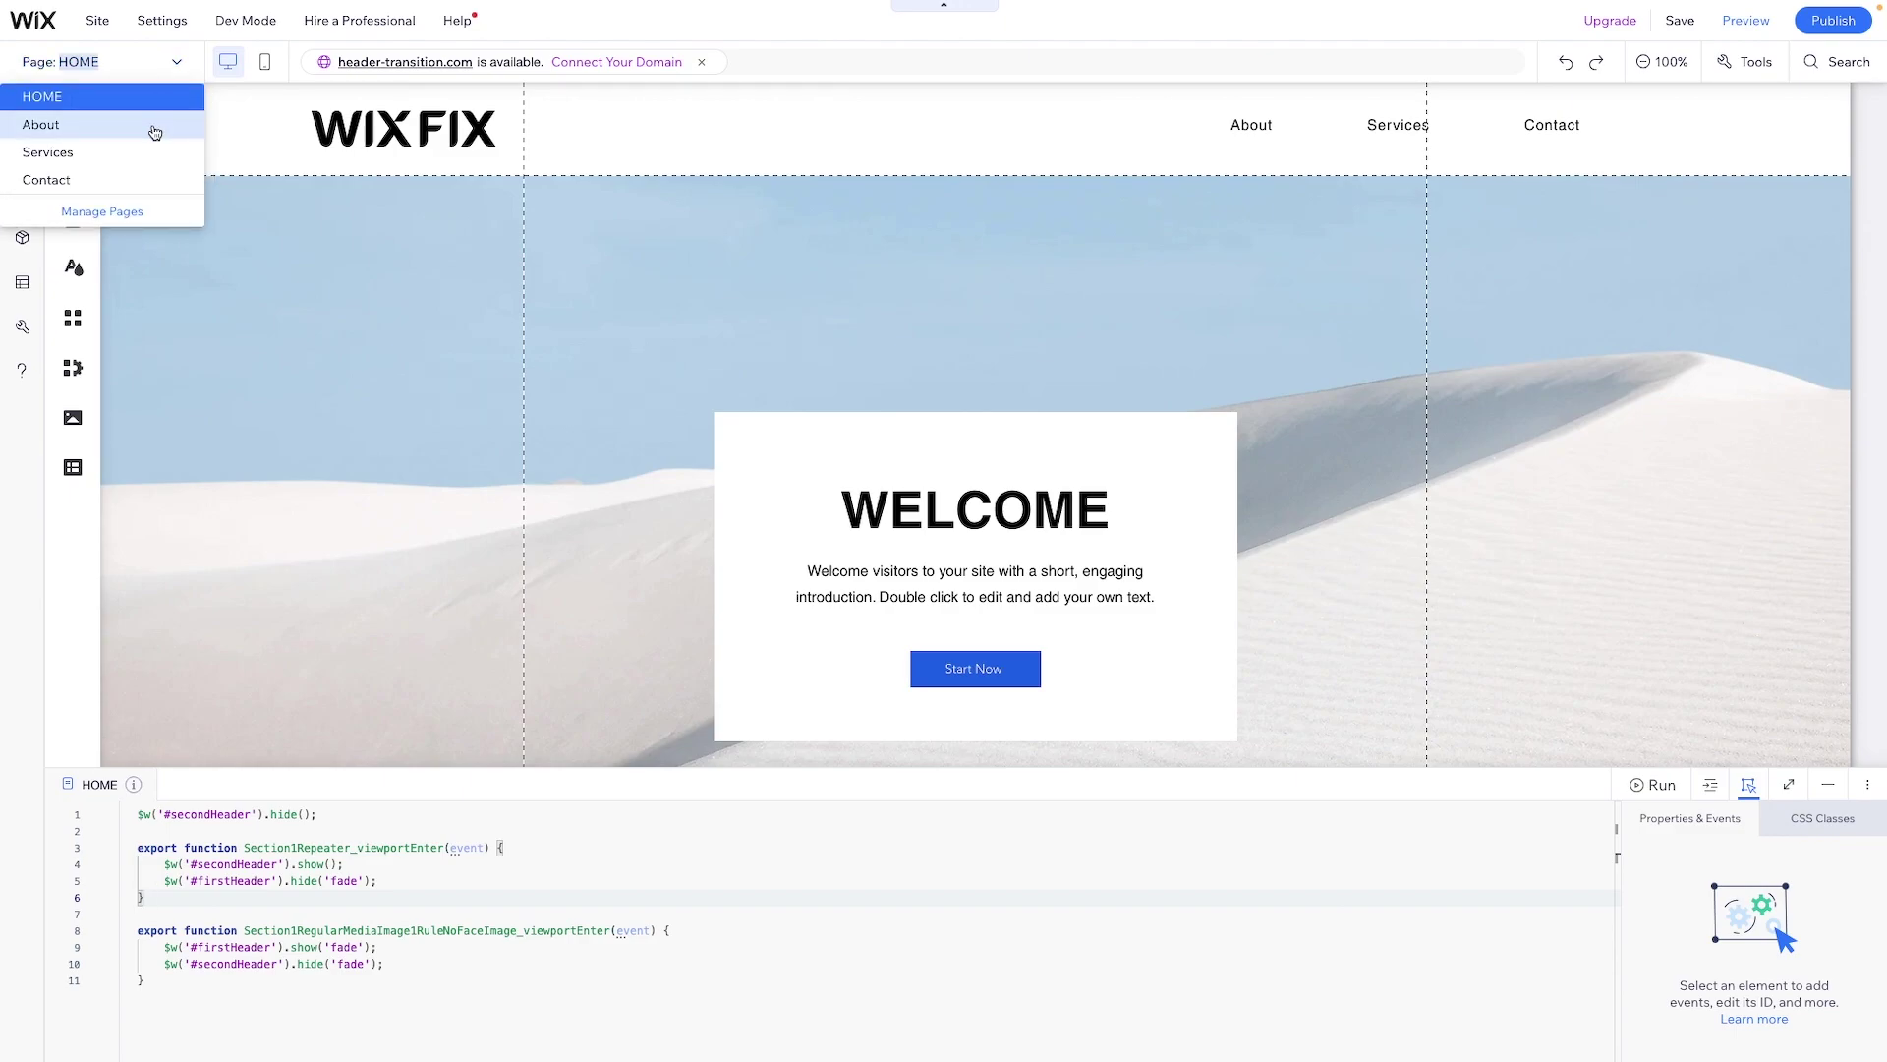
click(628, 162)
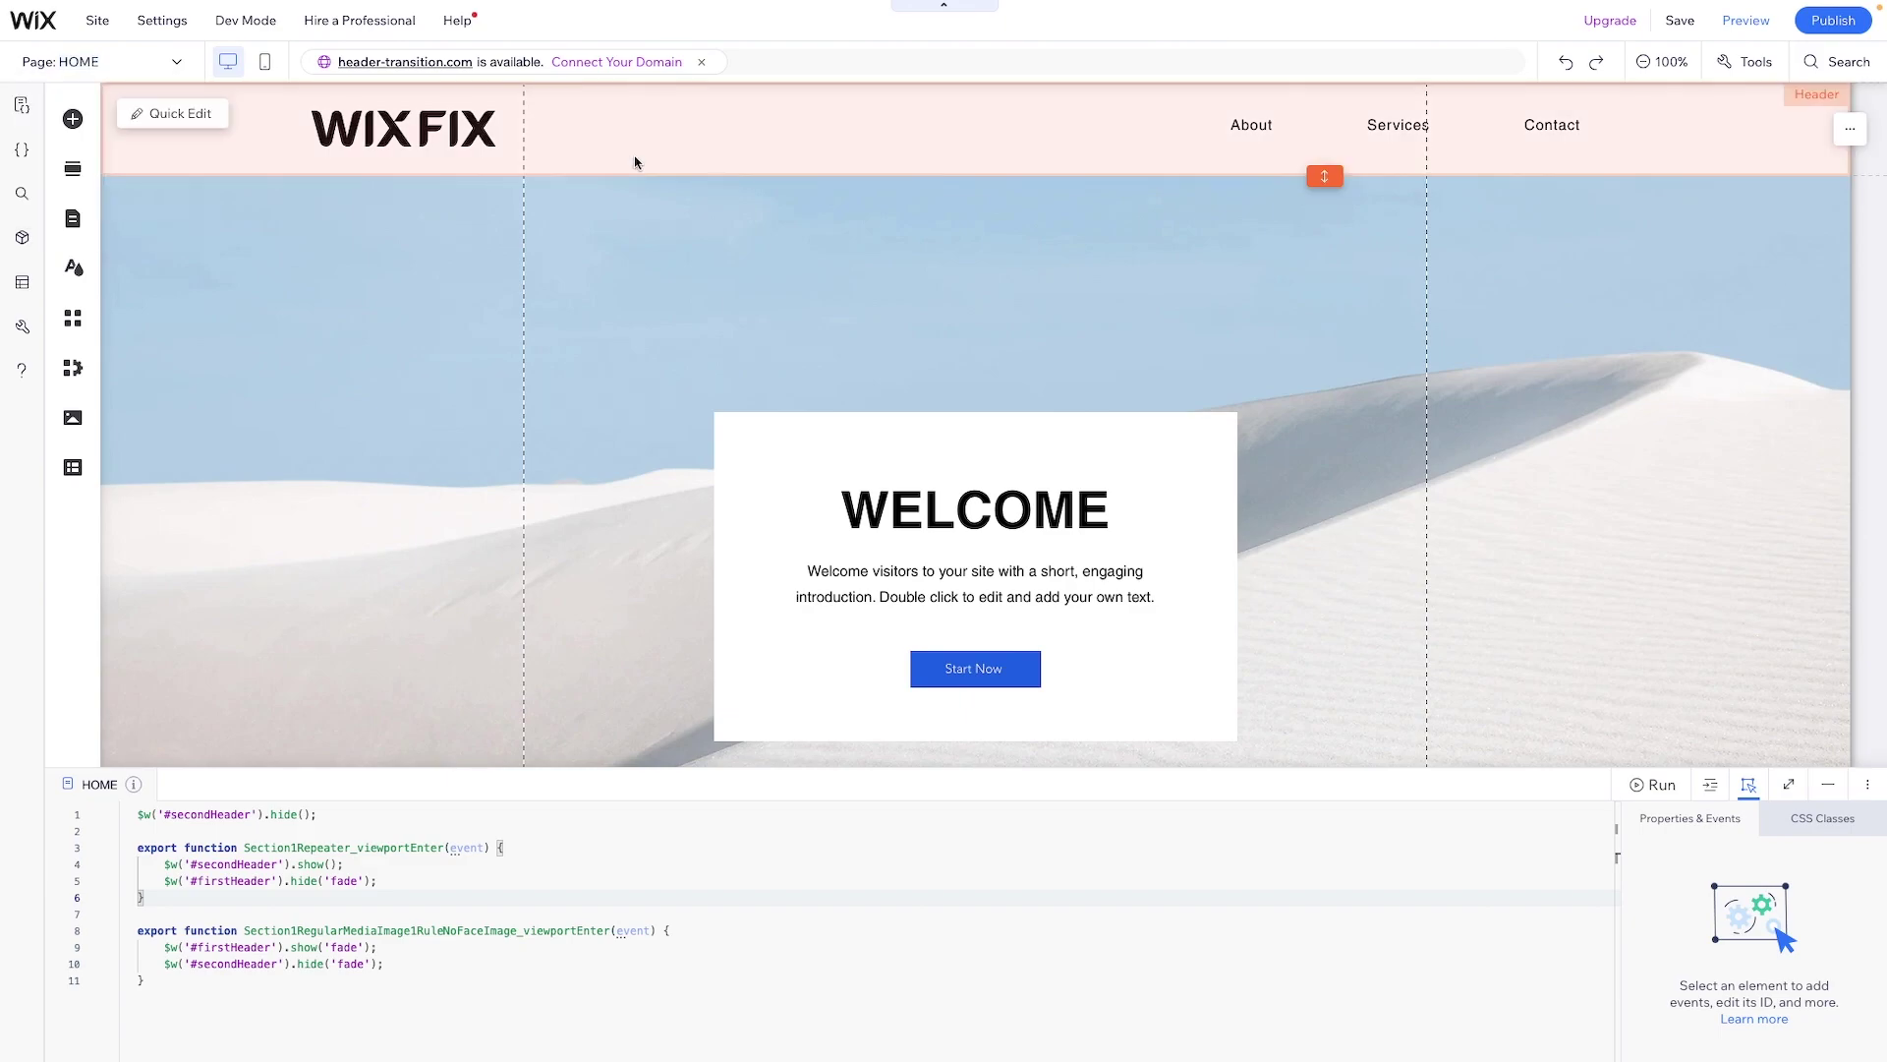
click(733, 161)
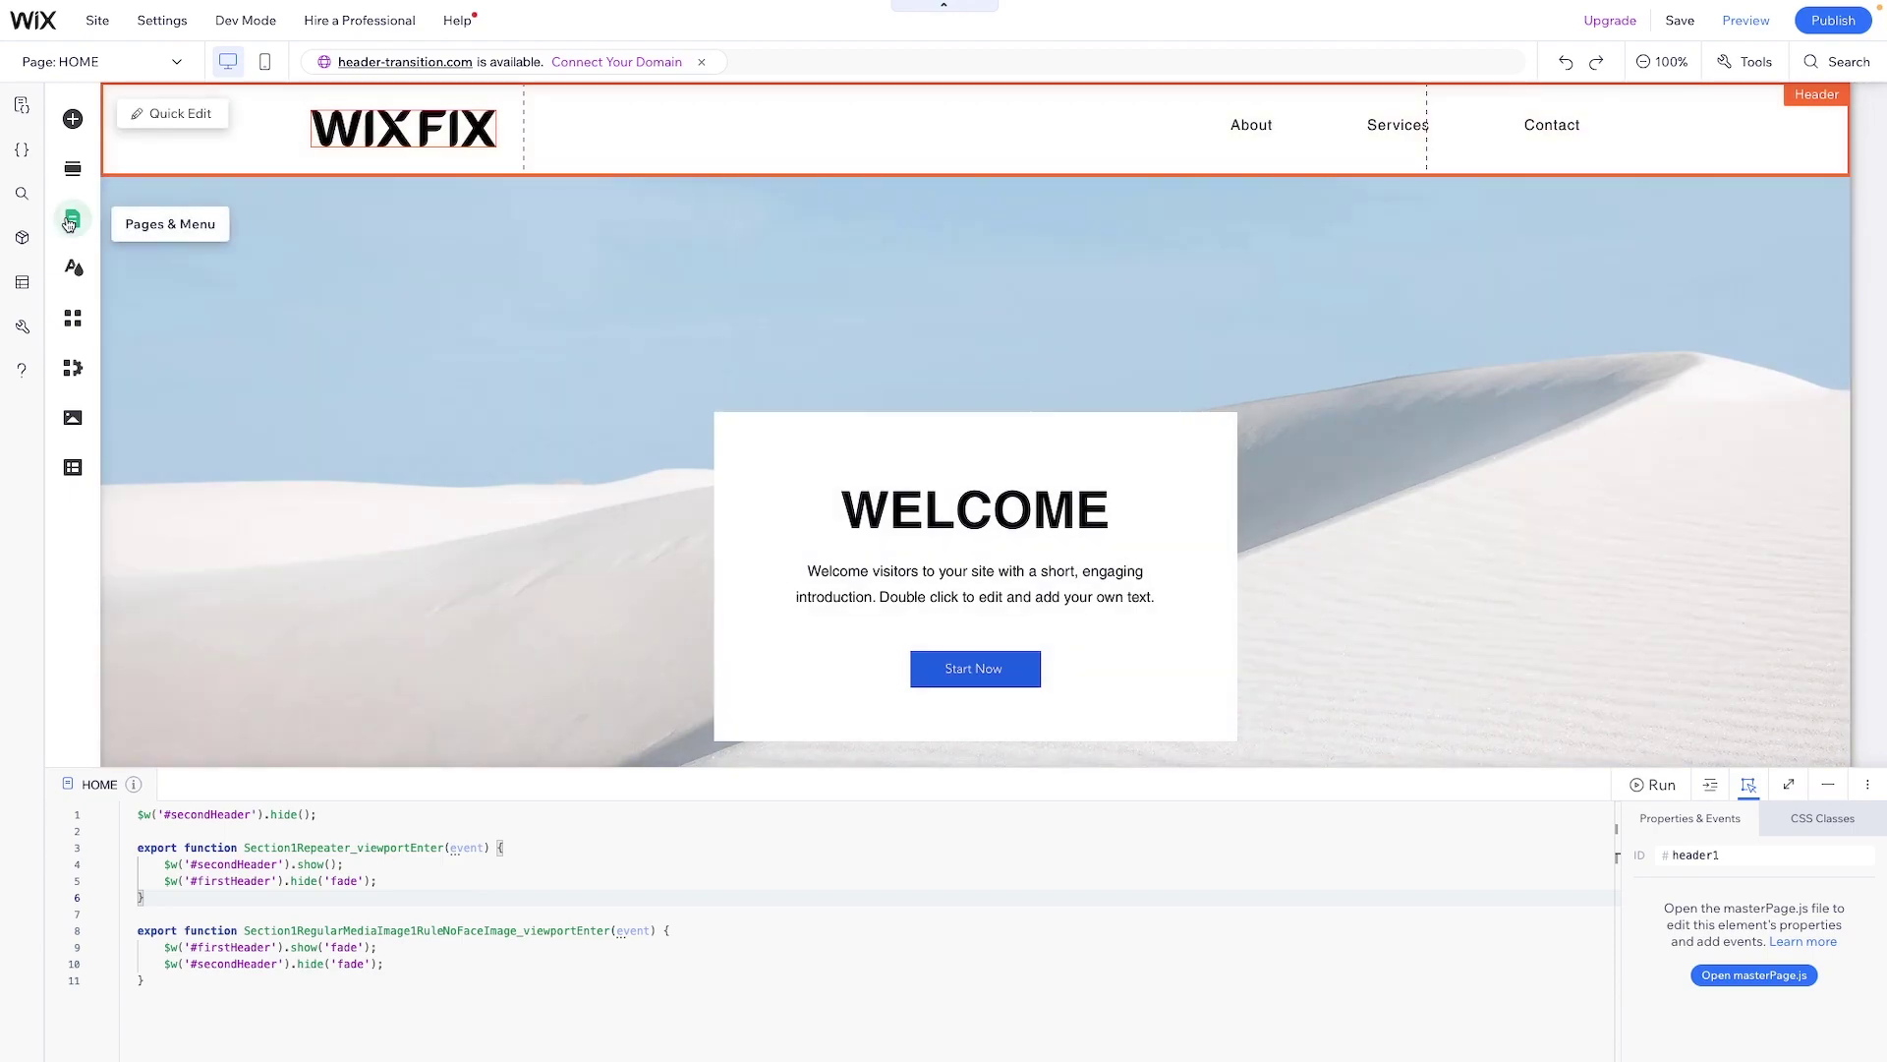
Switch to the About page and clear its default code
click(69, 221)
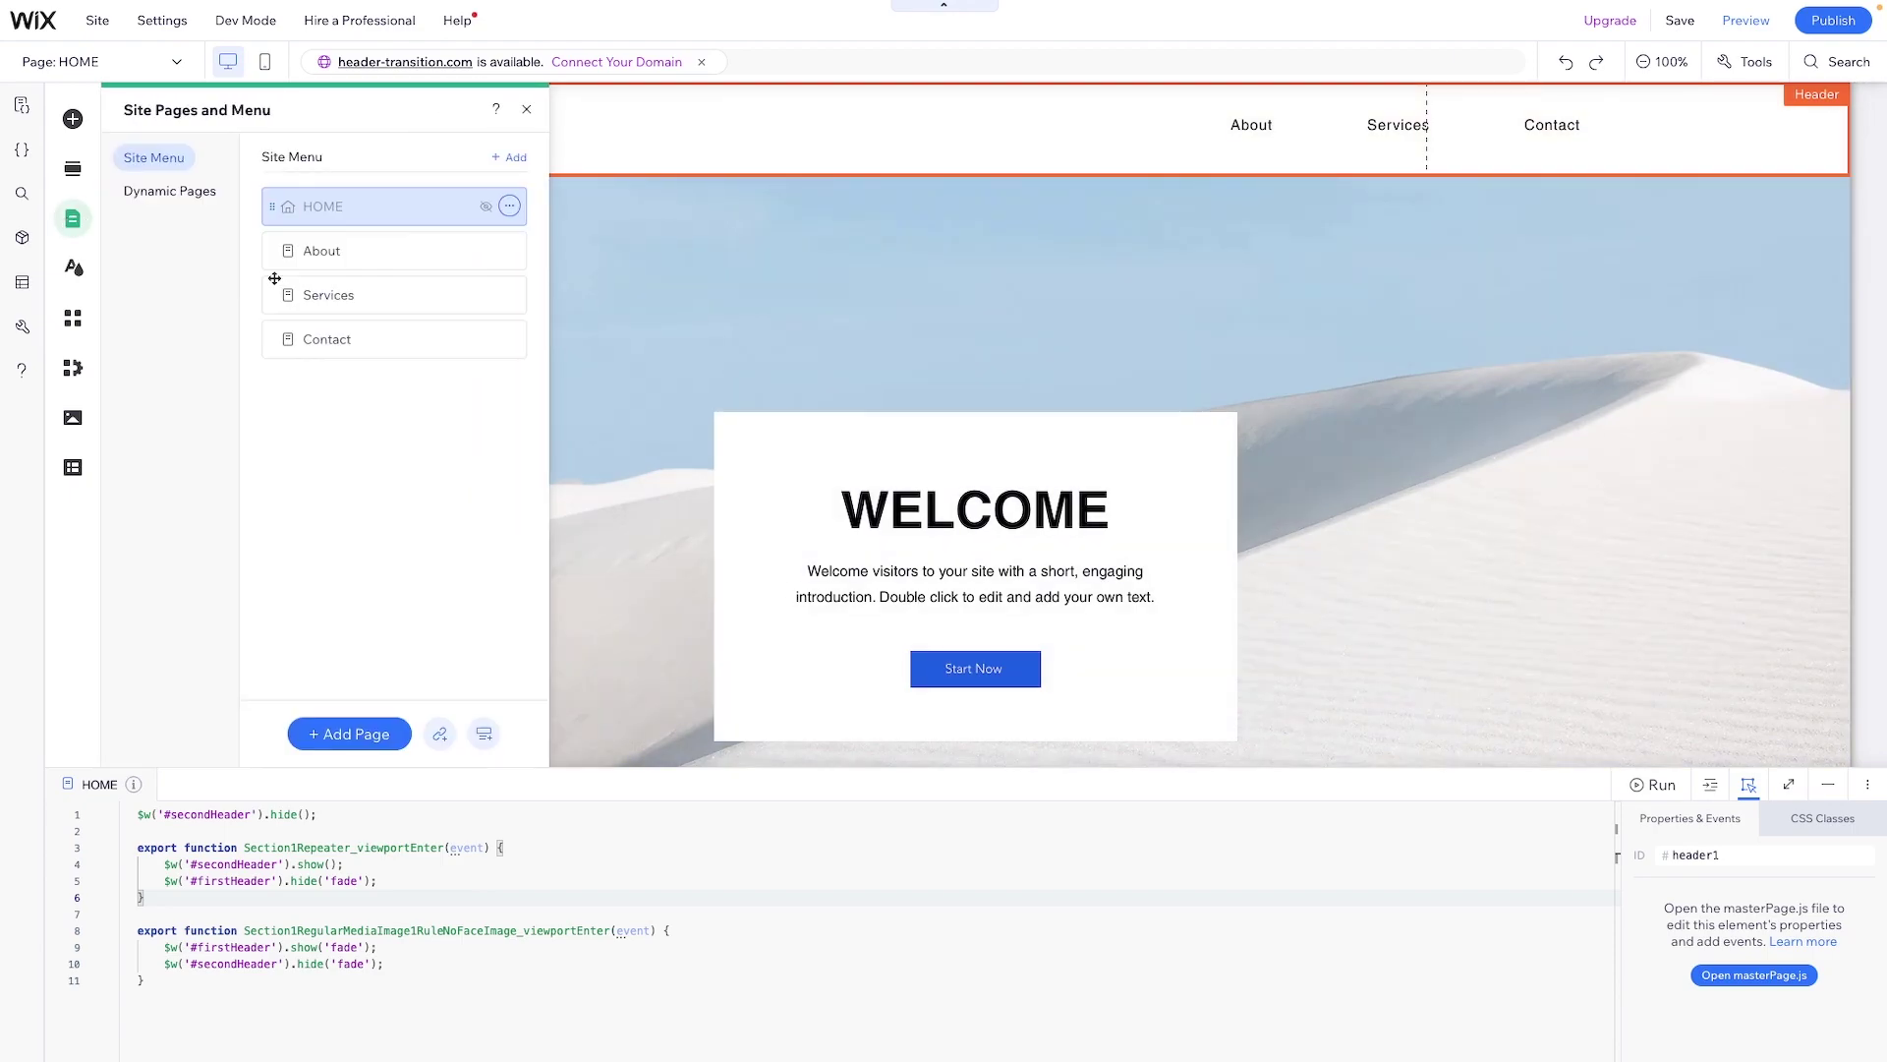
click(367, 252)
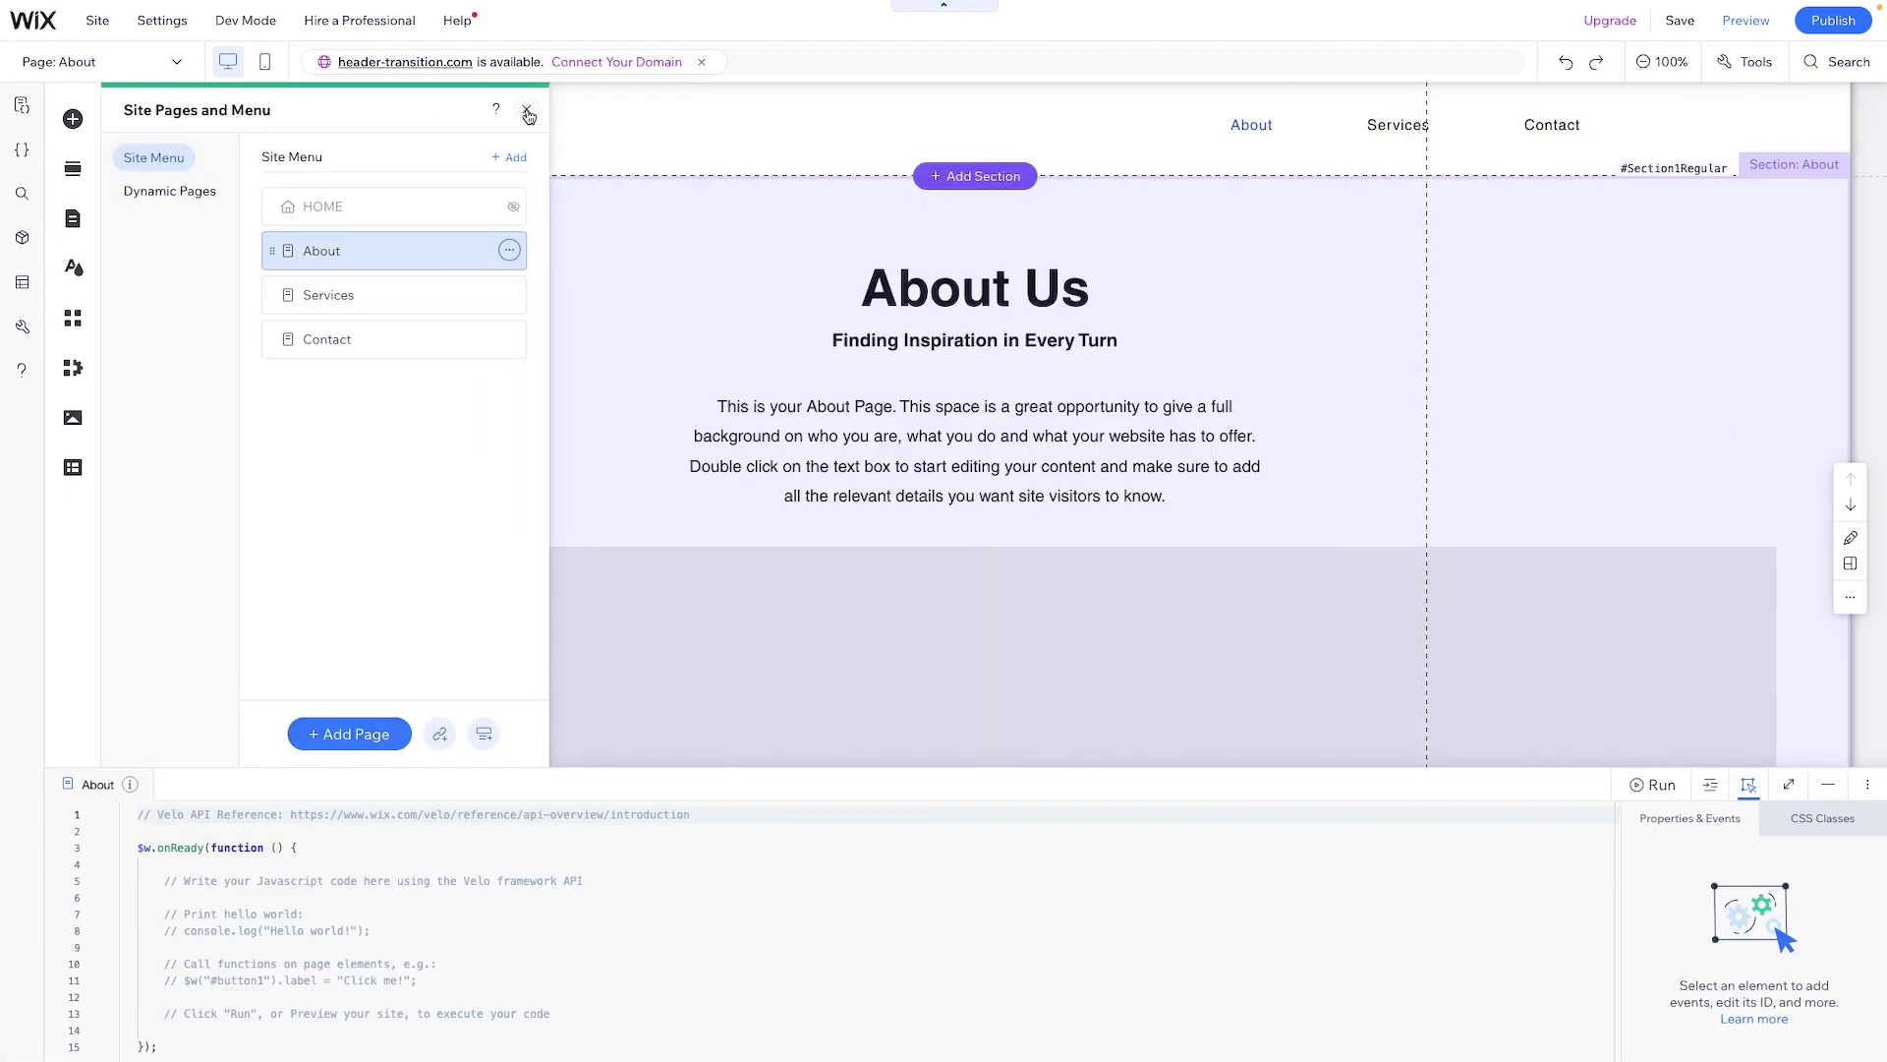
click(527, 110)
scroll(786, 368, down, 6)
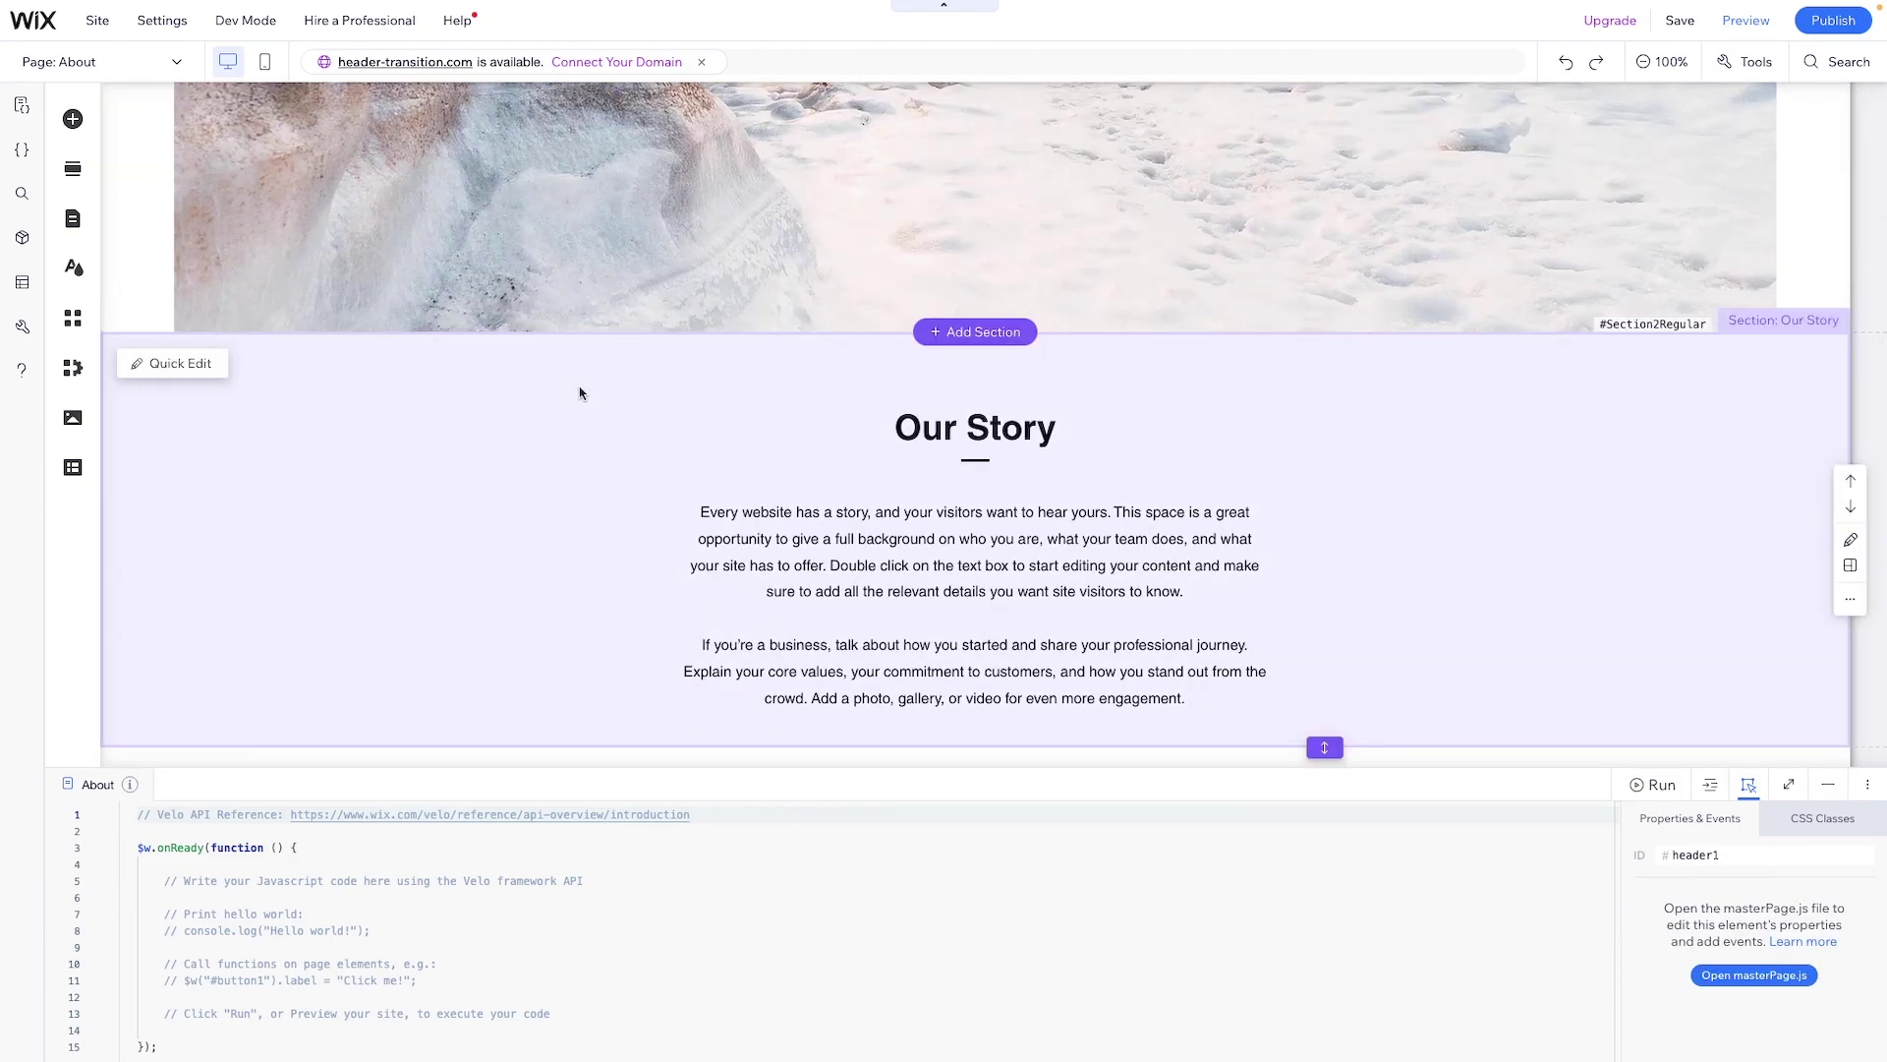
scroll(579, 393, down, 2)
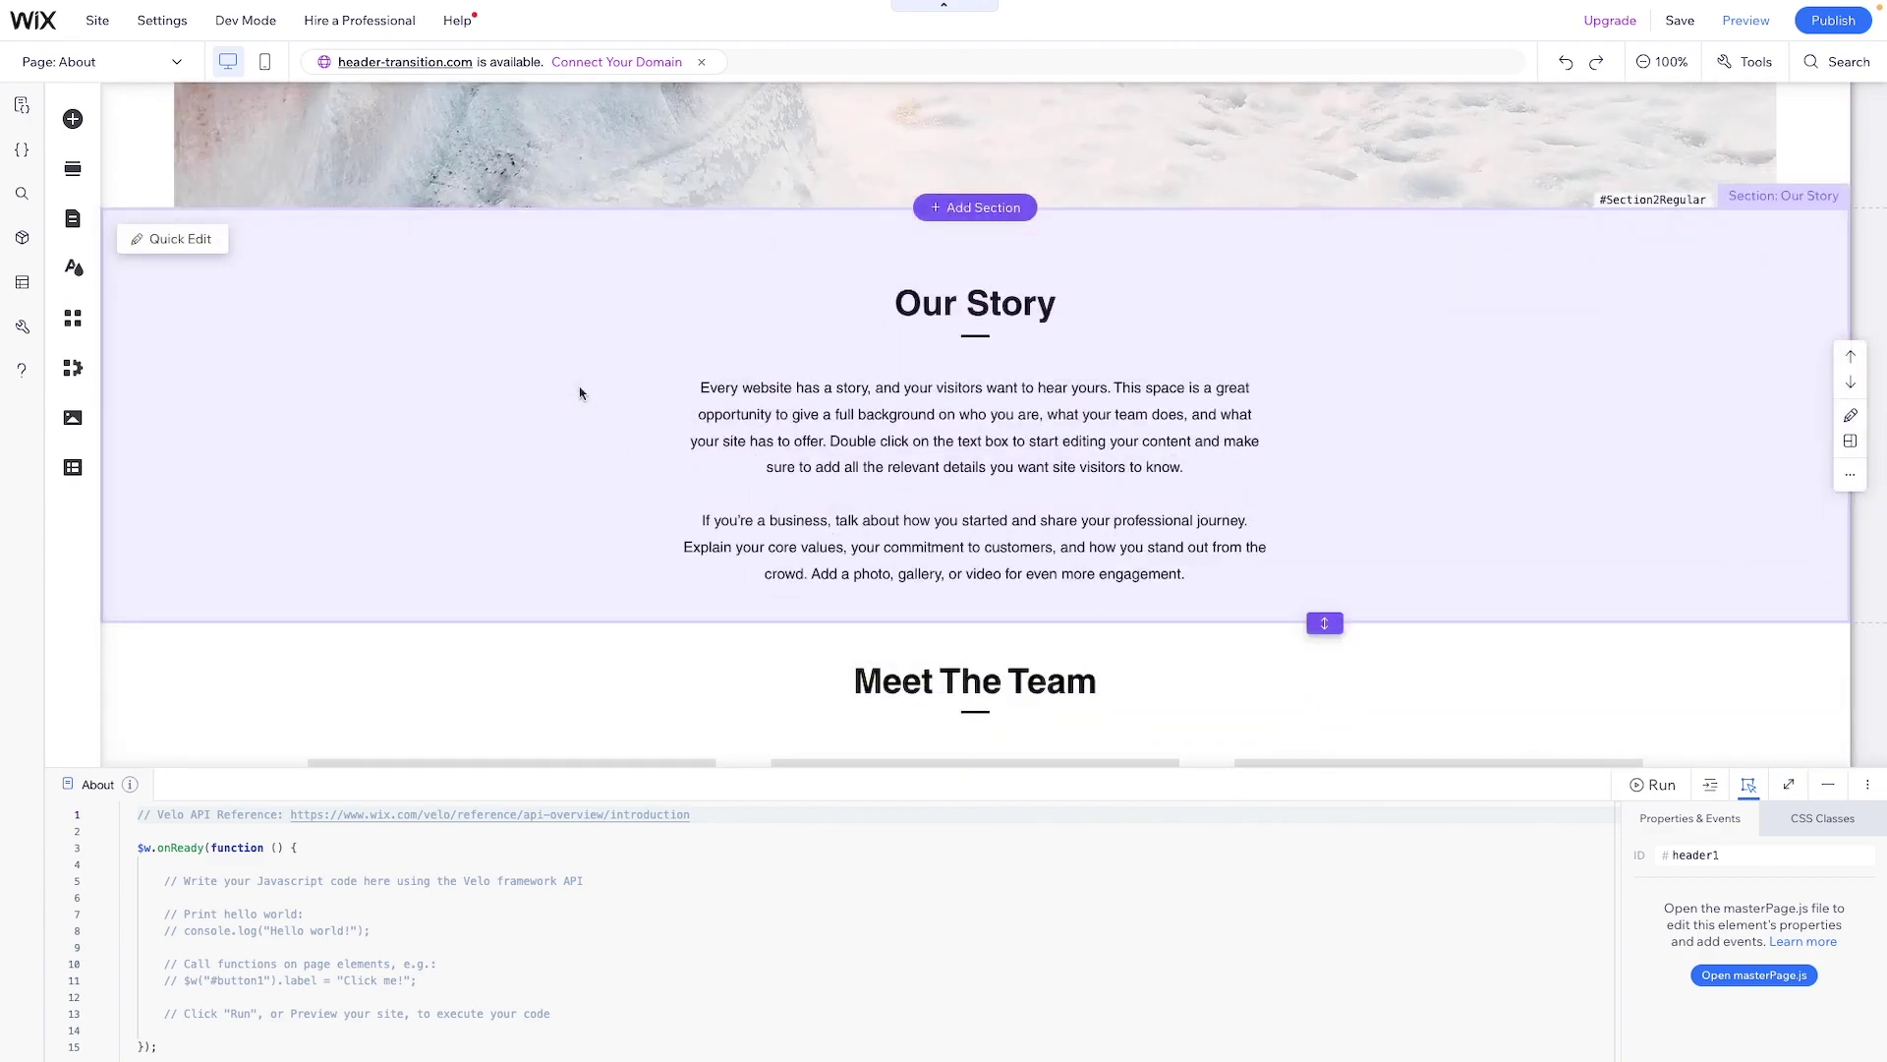
key(ctrl+a)
key(Delete)
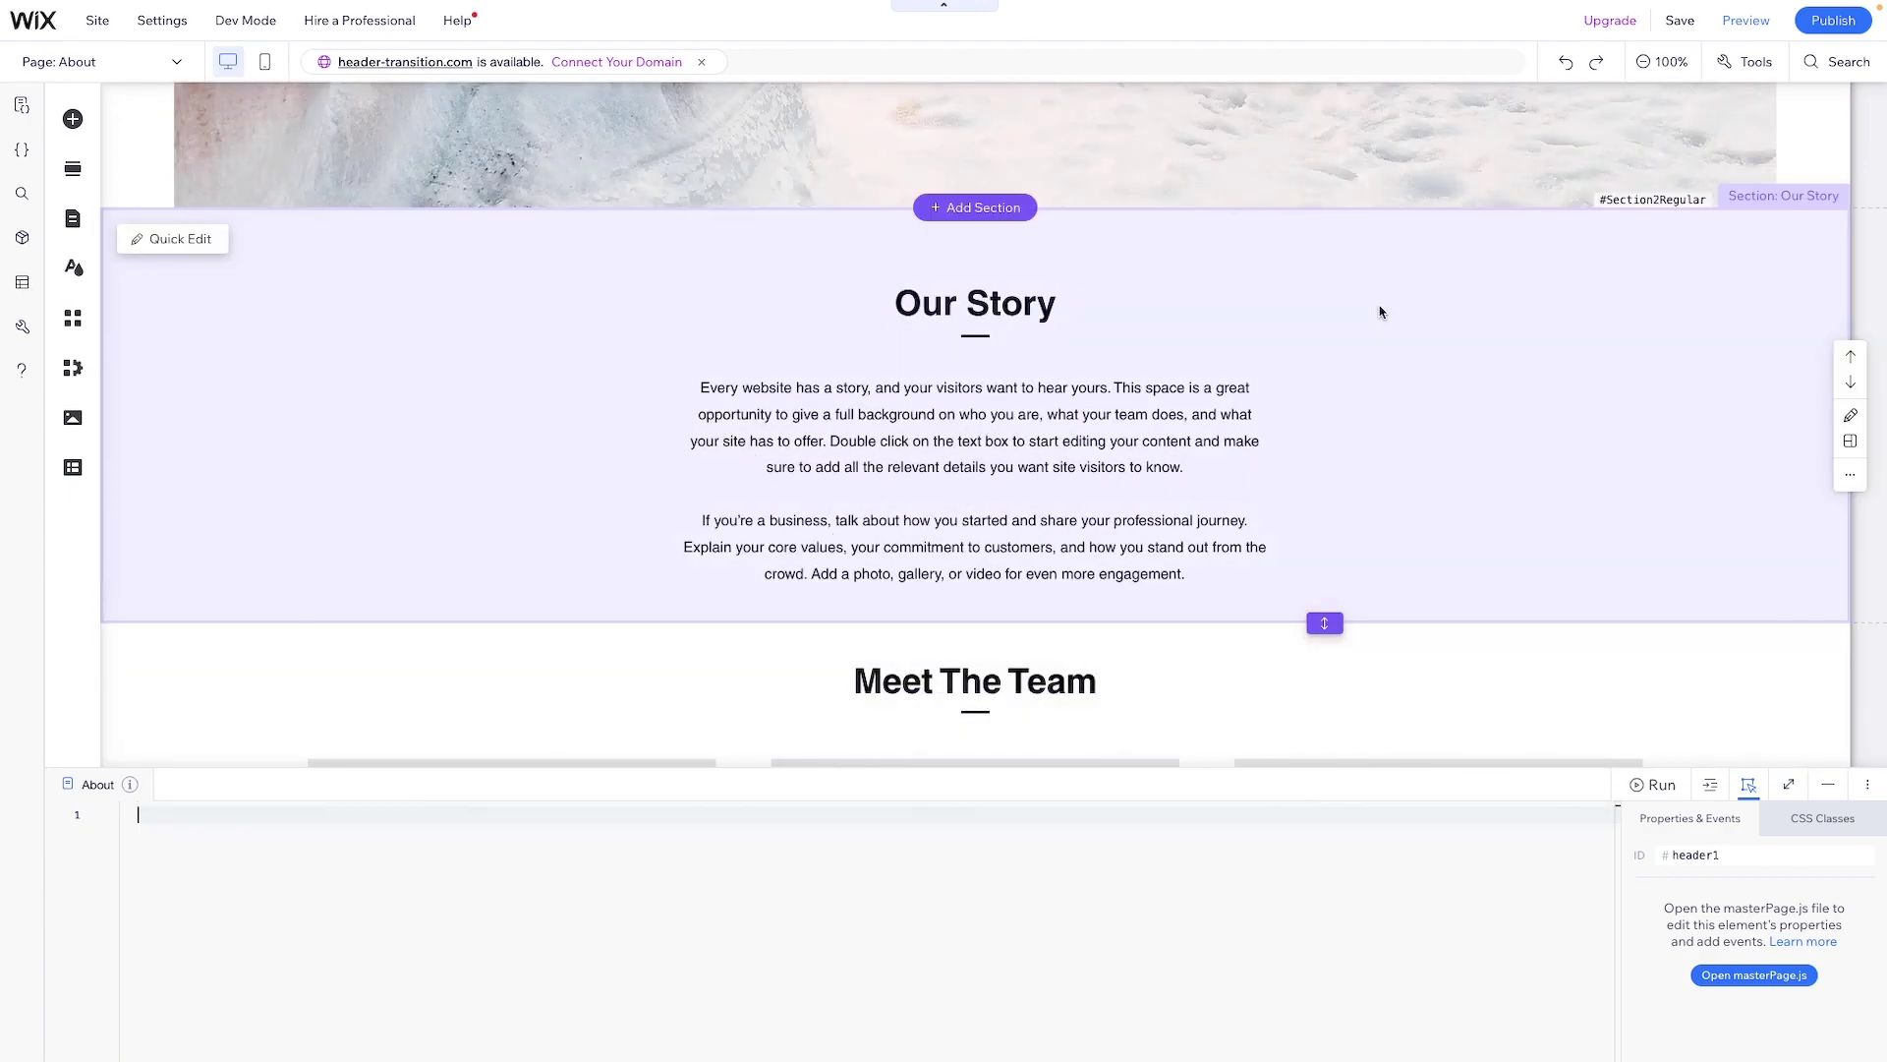
Create the Our Story Section2Regular_viewportEnter handler and delete the leftover comment lines
click(1377, 308)
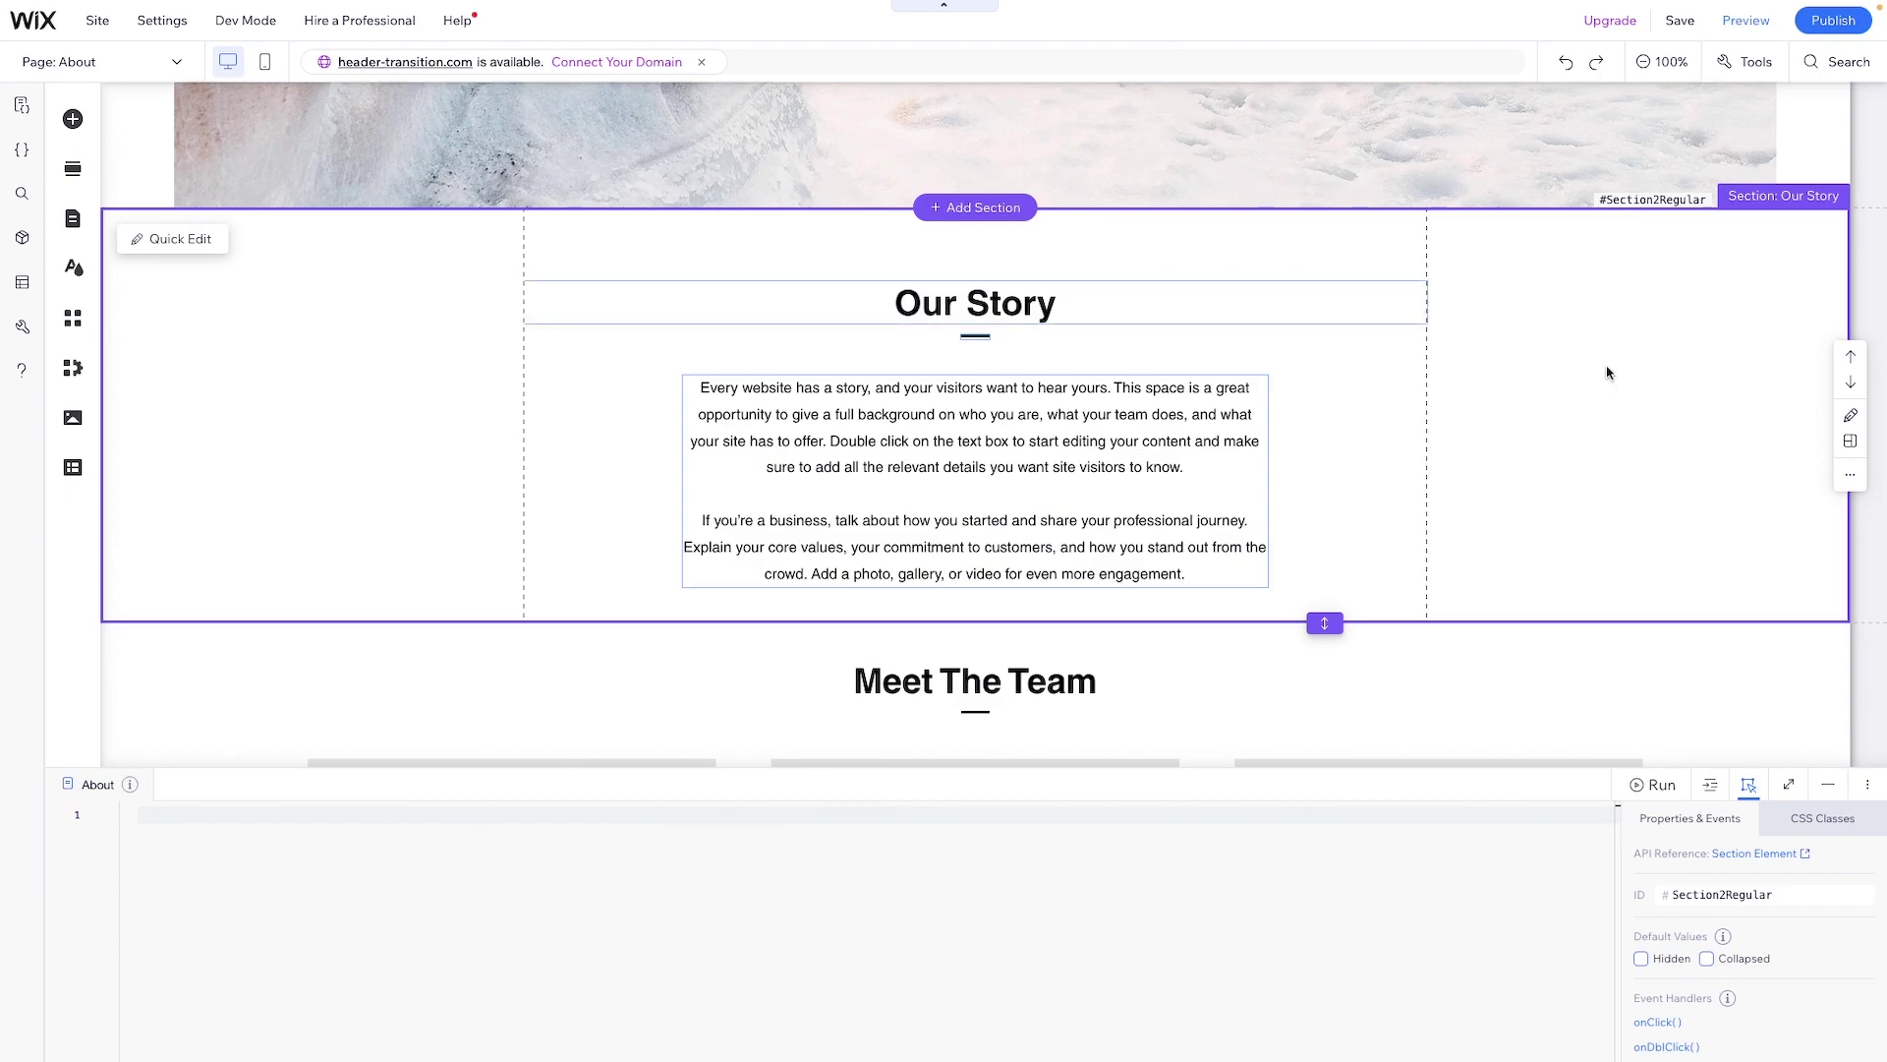
scroll(1667, 1013, down, 1)
click(1667, 1014)
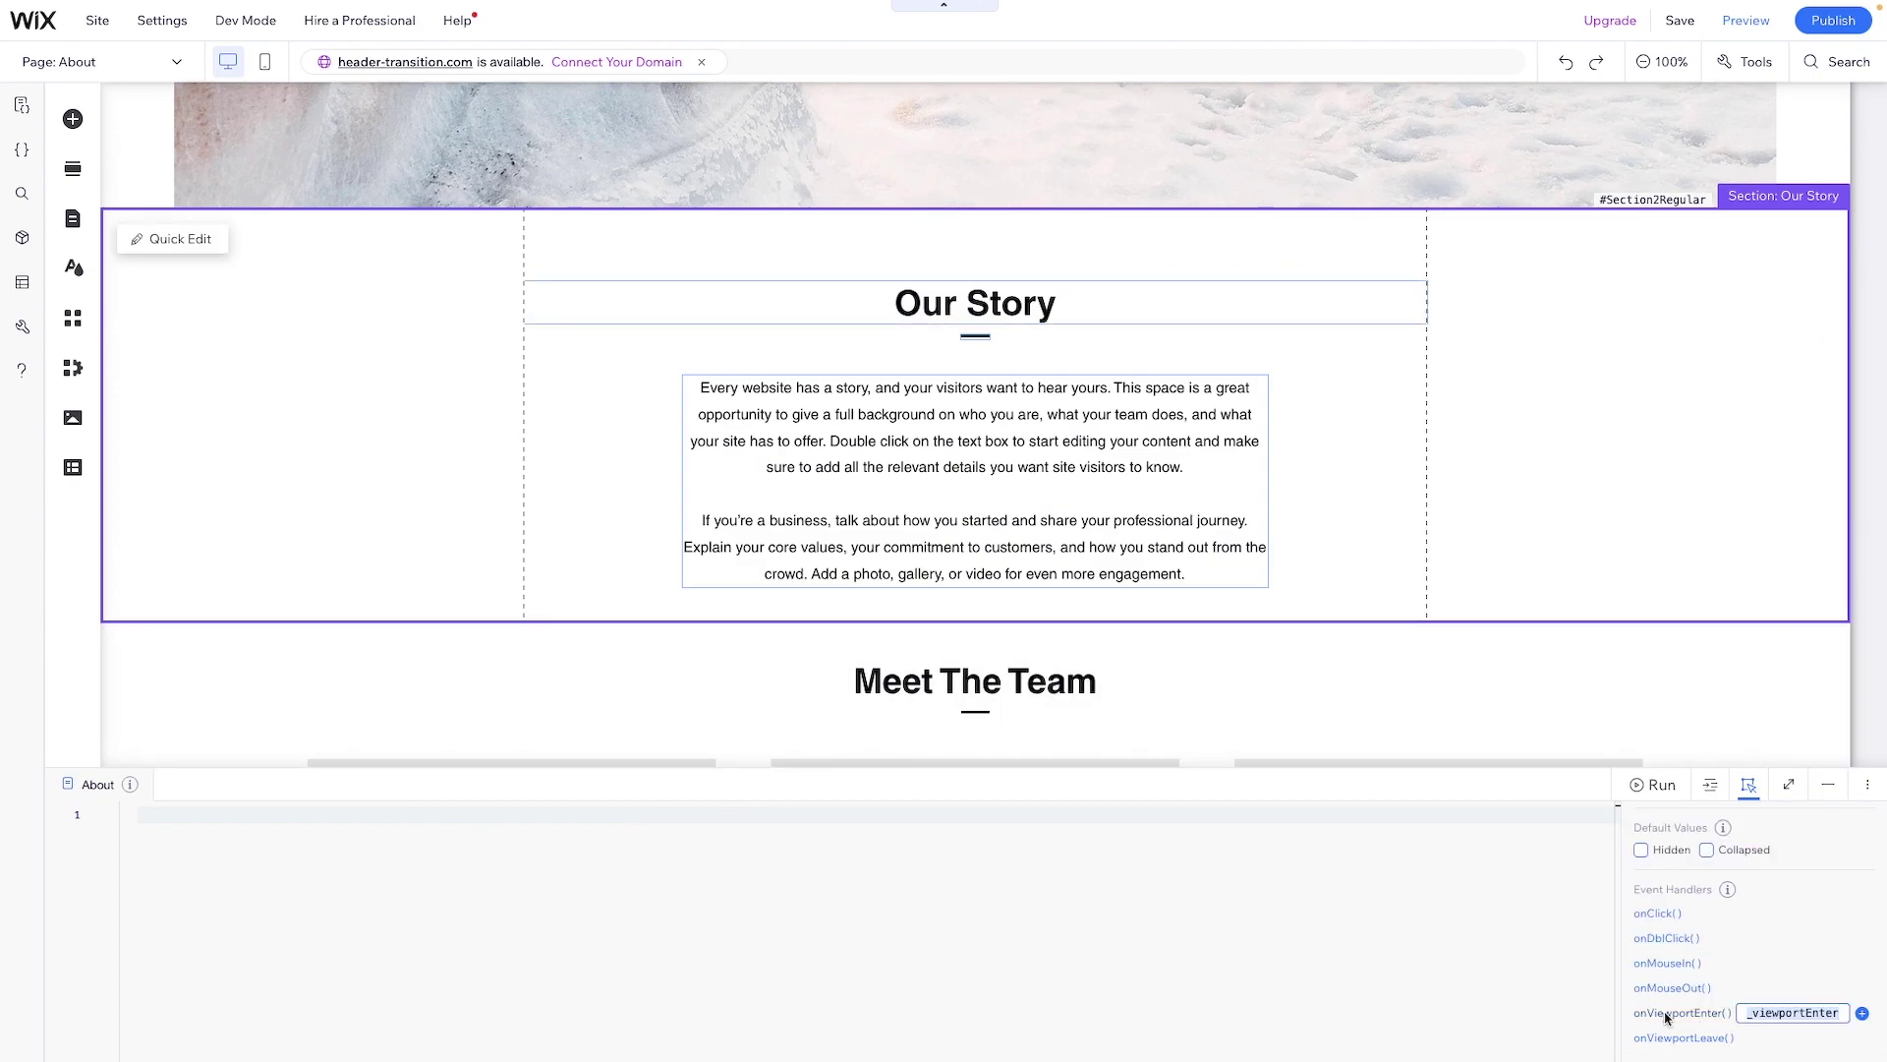
key(Return)
drag(153, 931, 121, 848)
key(BackSpace)
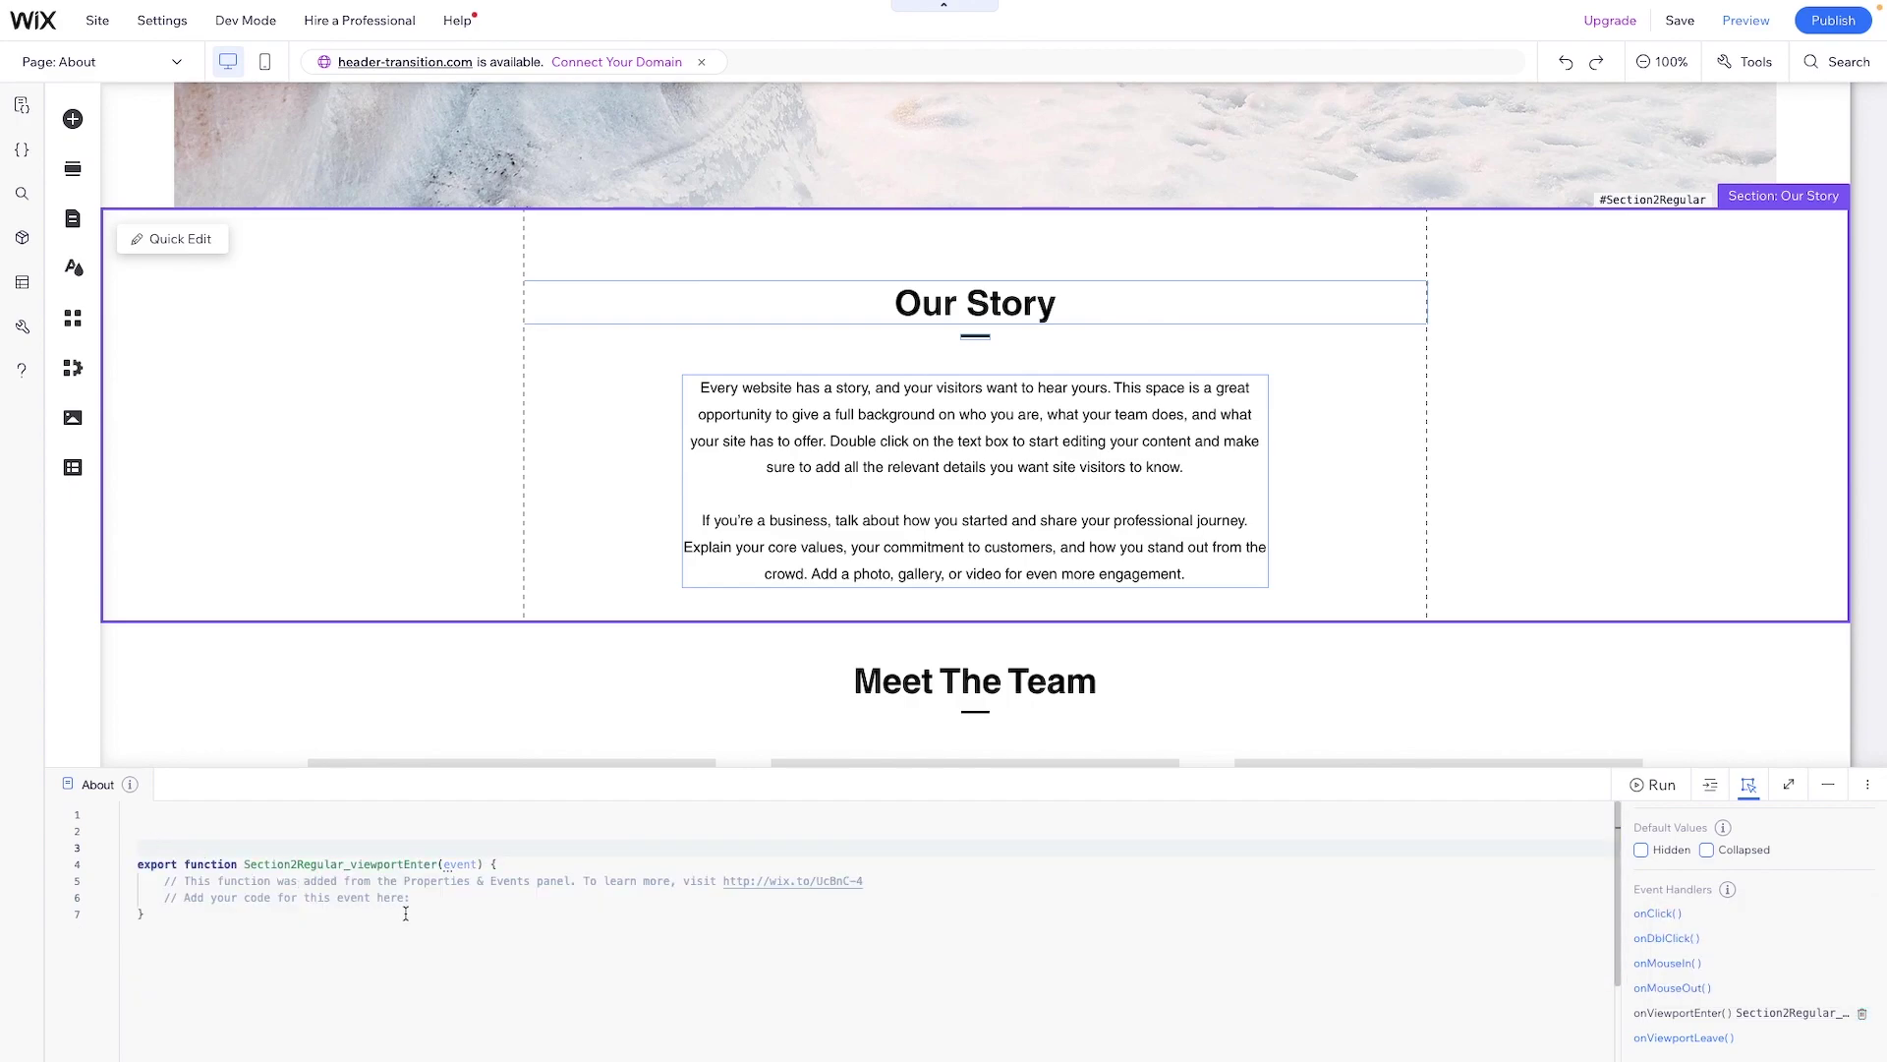
Replace the placeholder comments with $w('#firstHeader').show('fade'); in the handler
drag(416, 900, 160, 882)
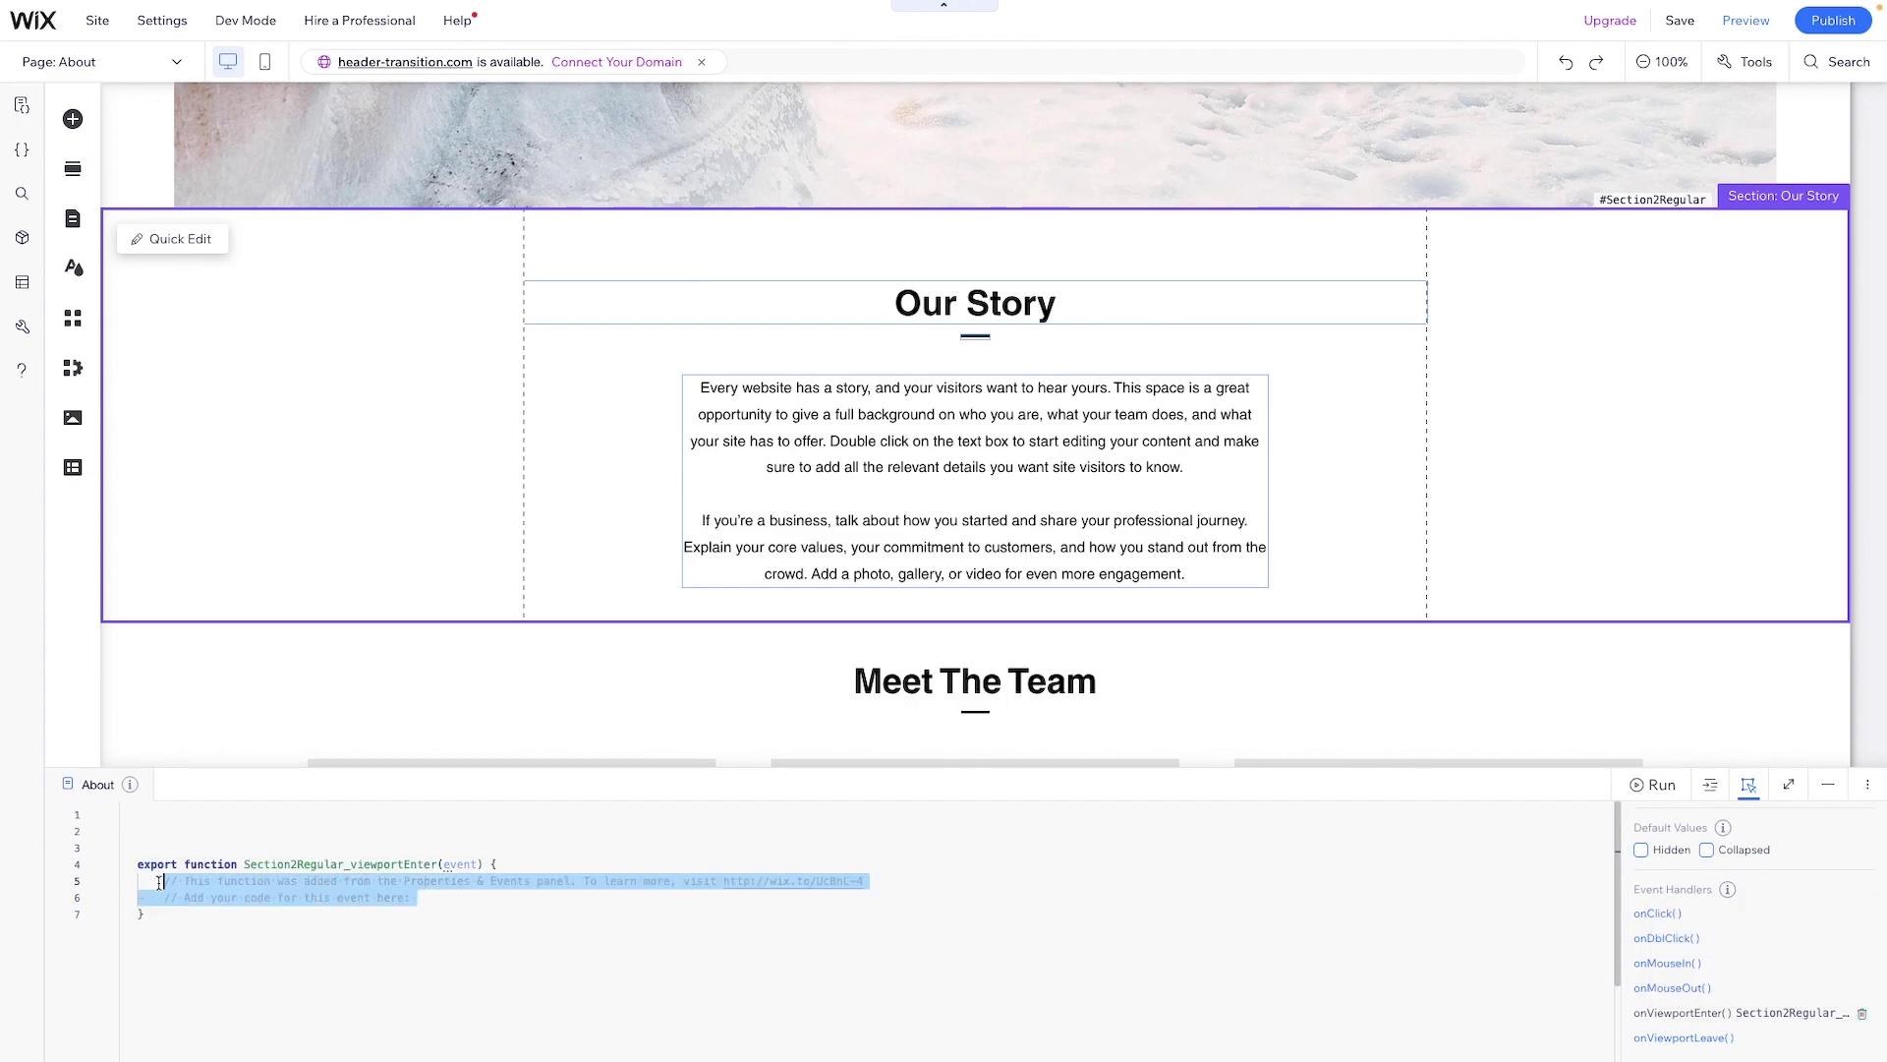
text($w()
key(Down)
key(Return)
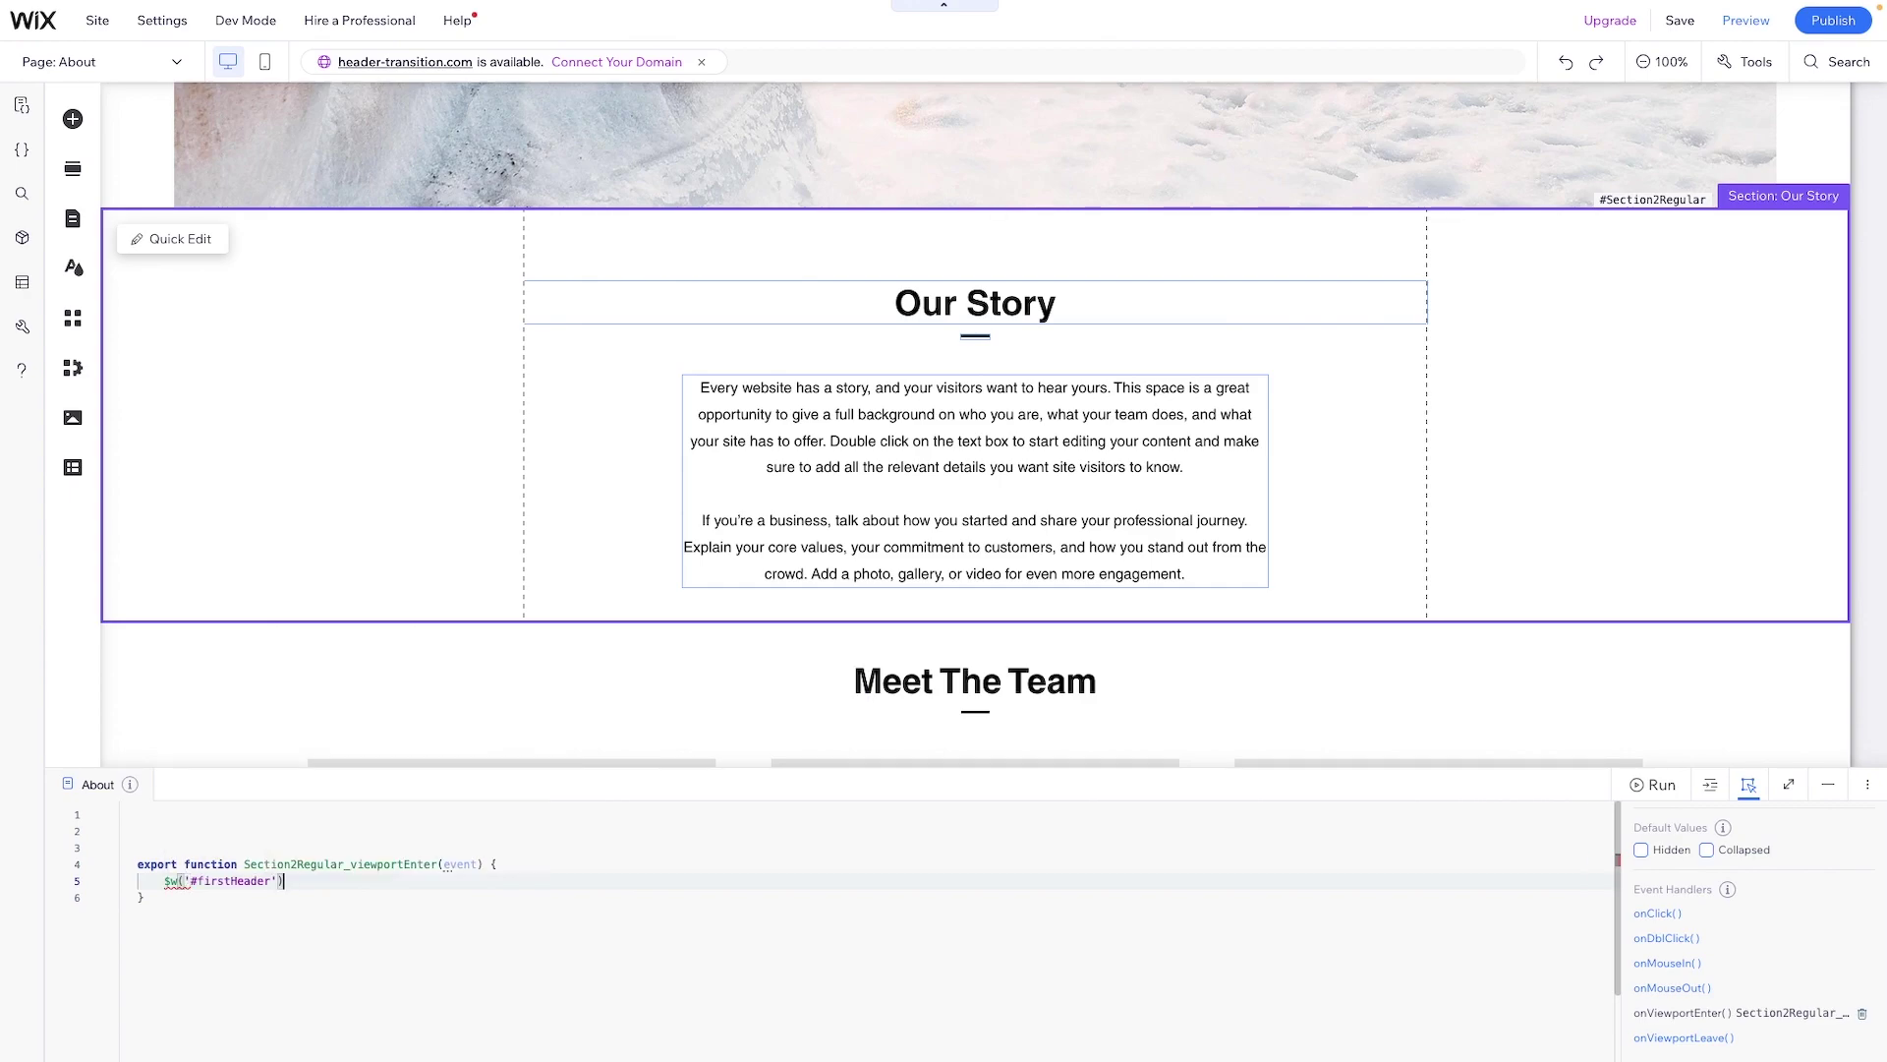
text(.)
text(show('fade'))
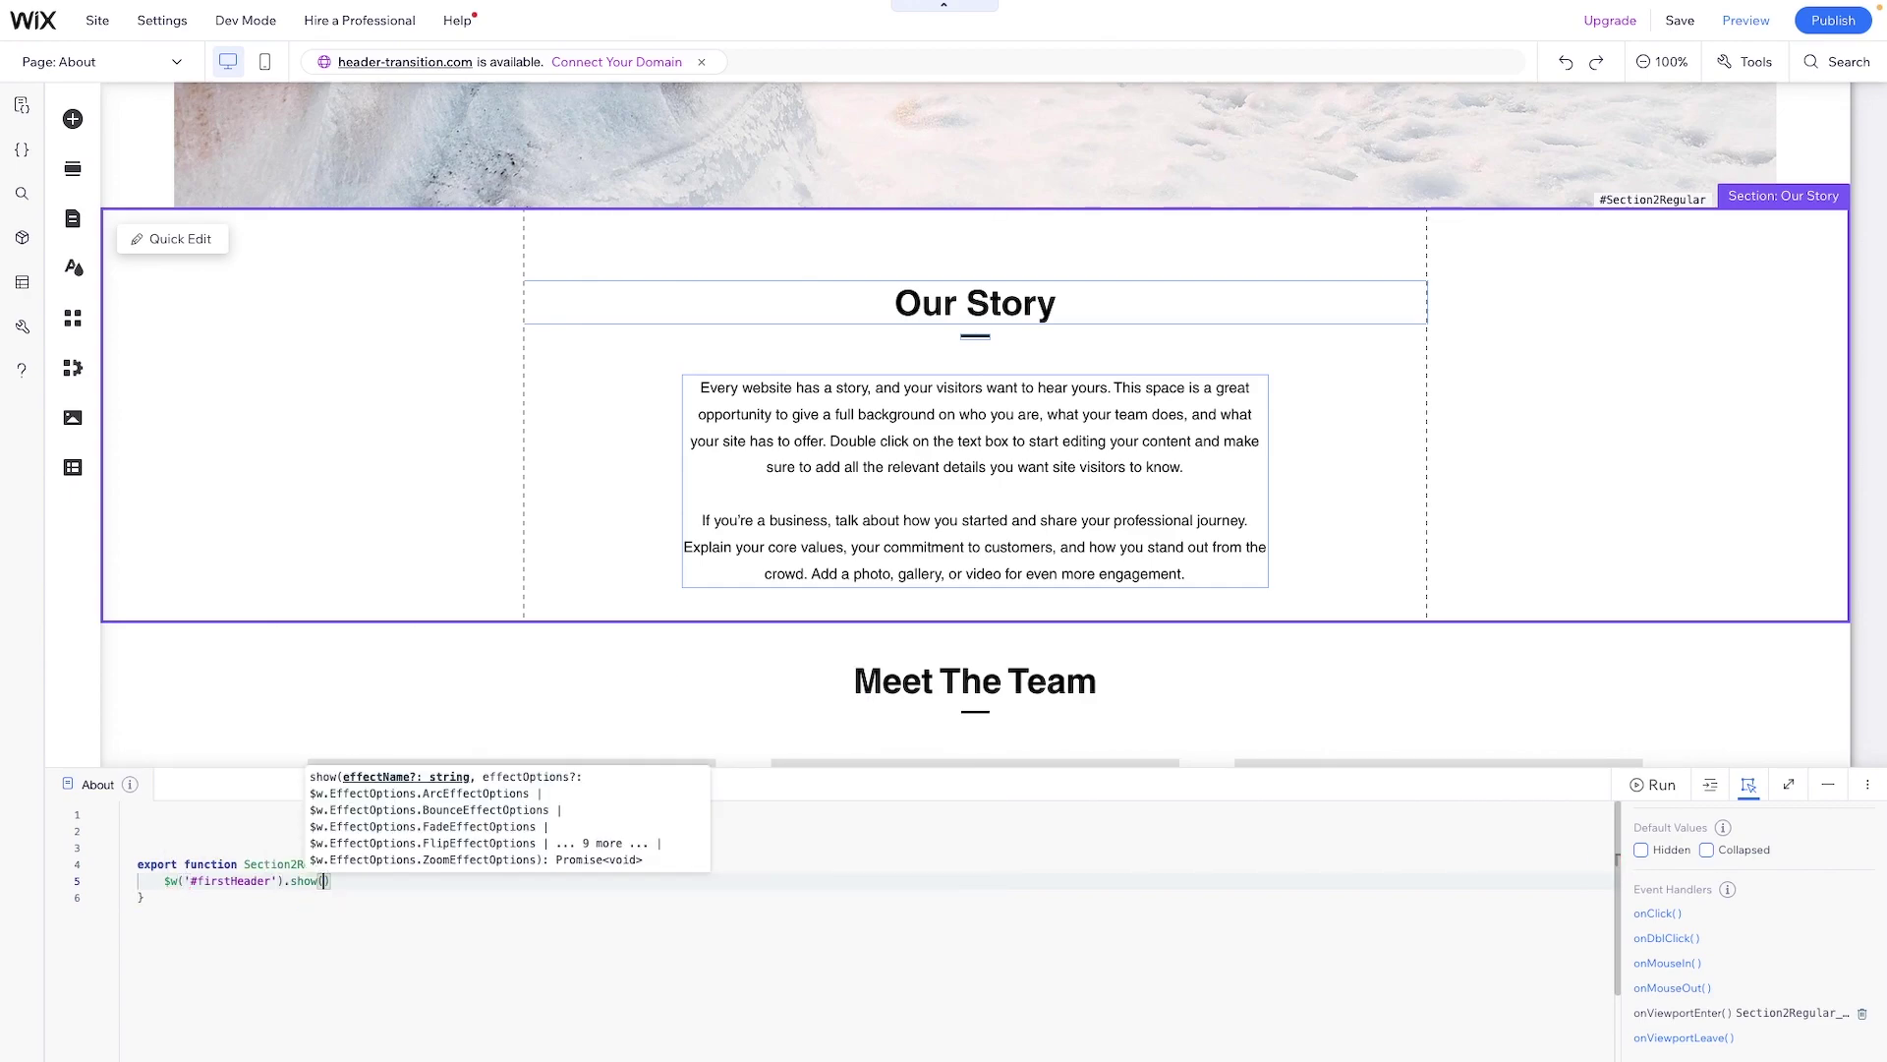
text(;)
Create the About section's Section1Regular_viewportEnter handler
scroll(173, 262, up, 10)
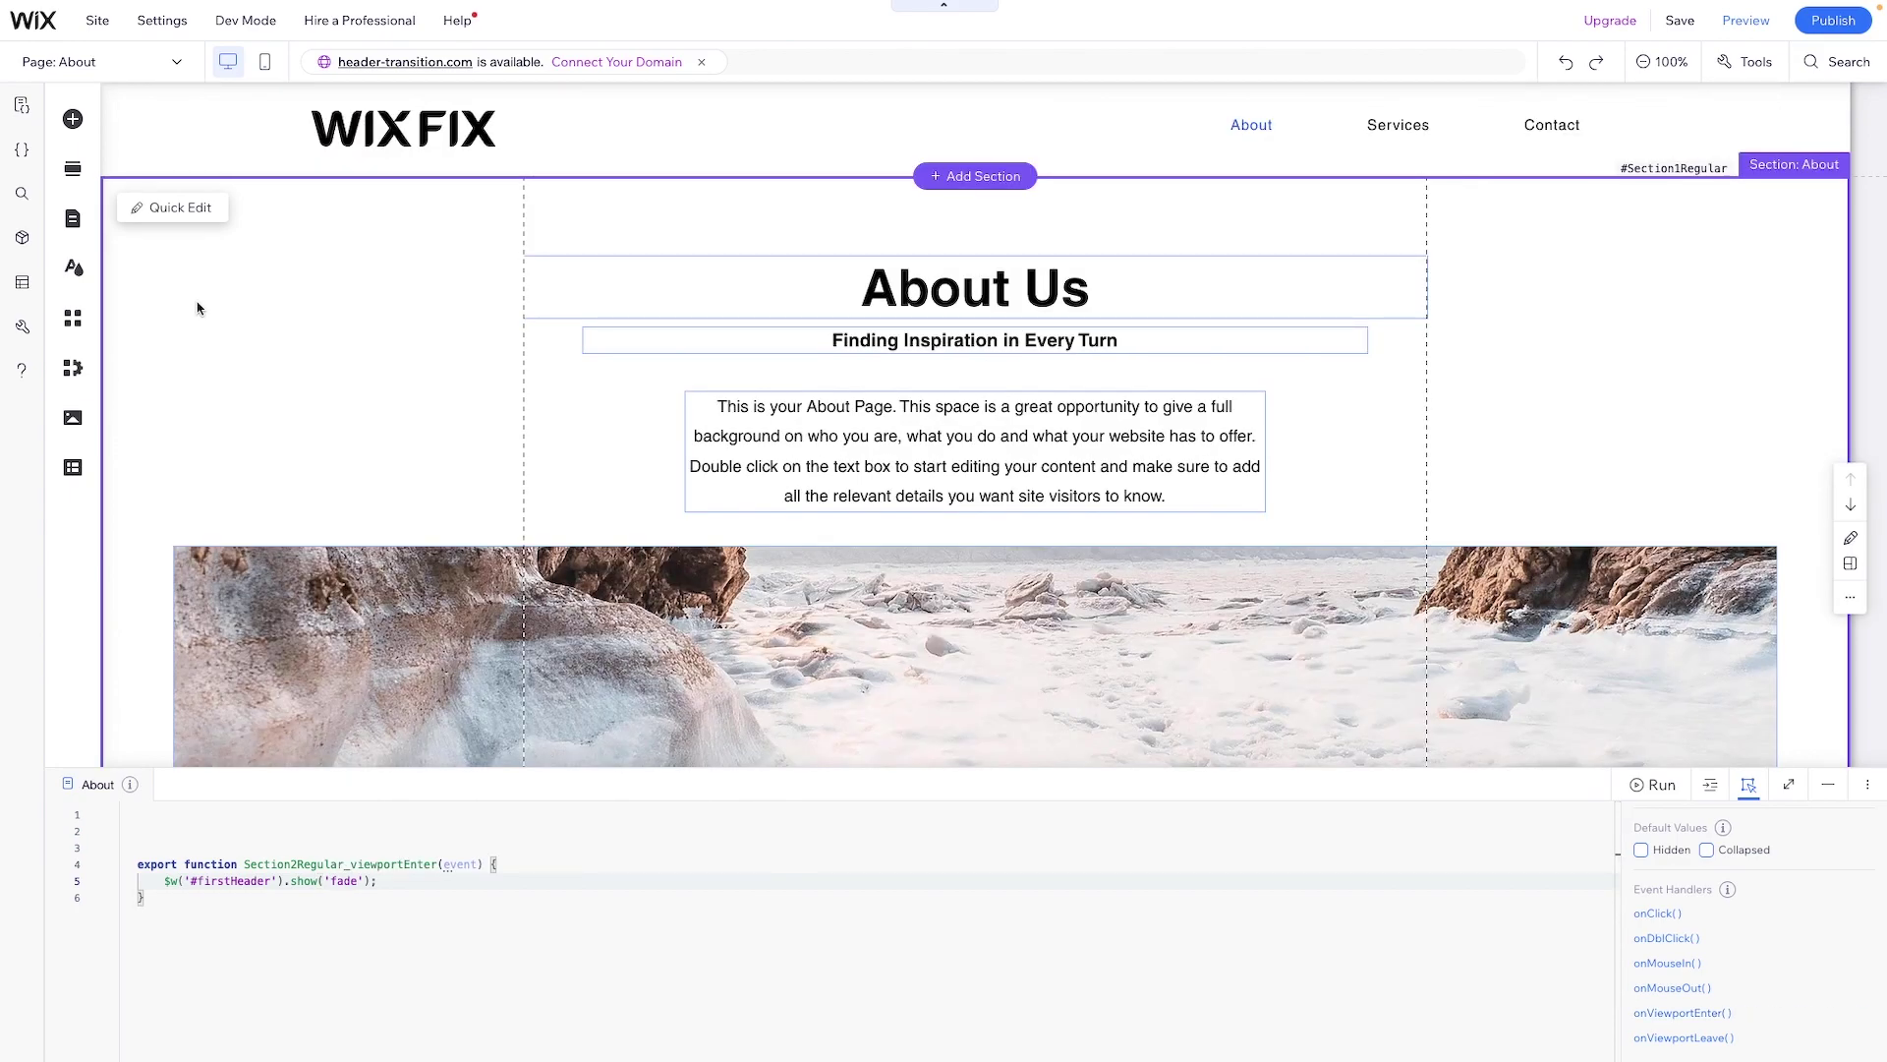
scroll(388, 345, down, 1)
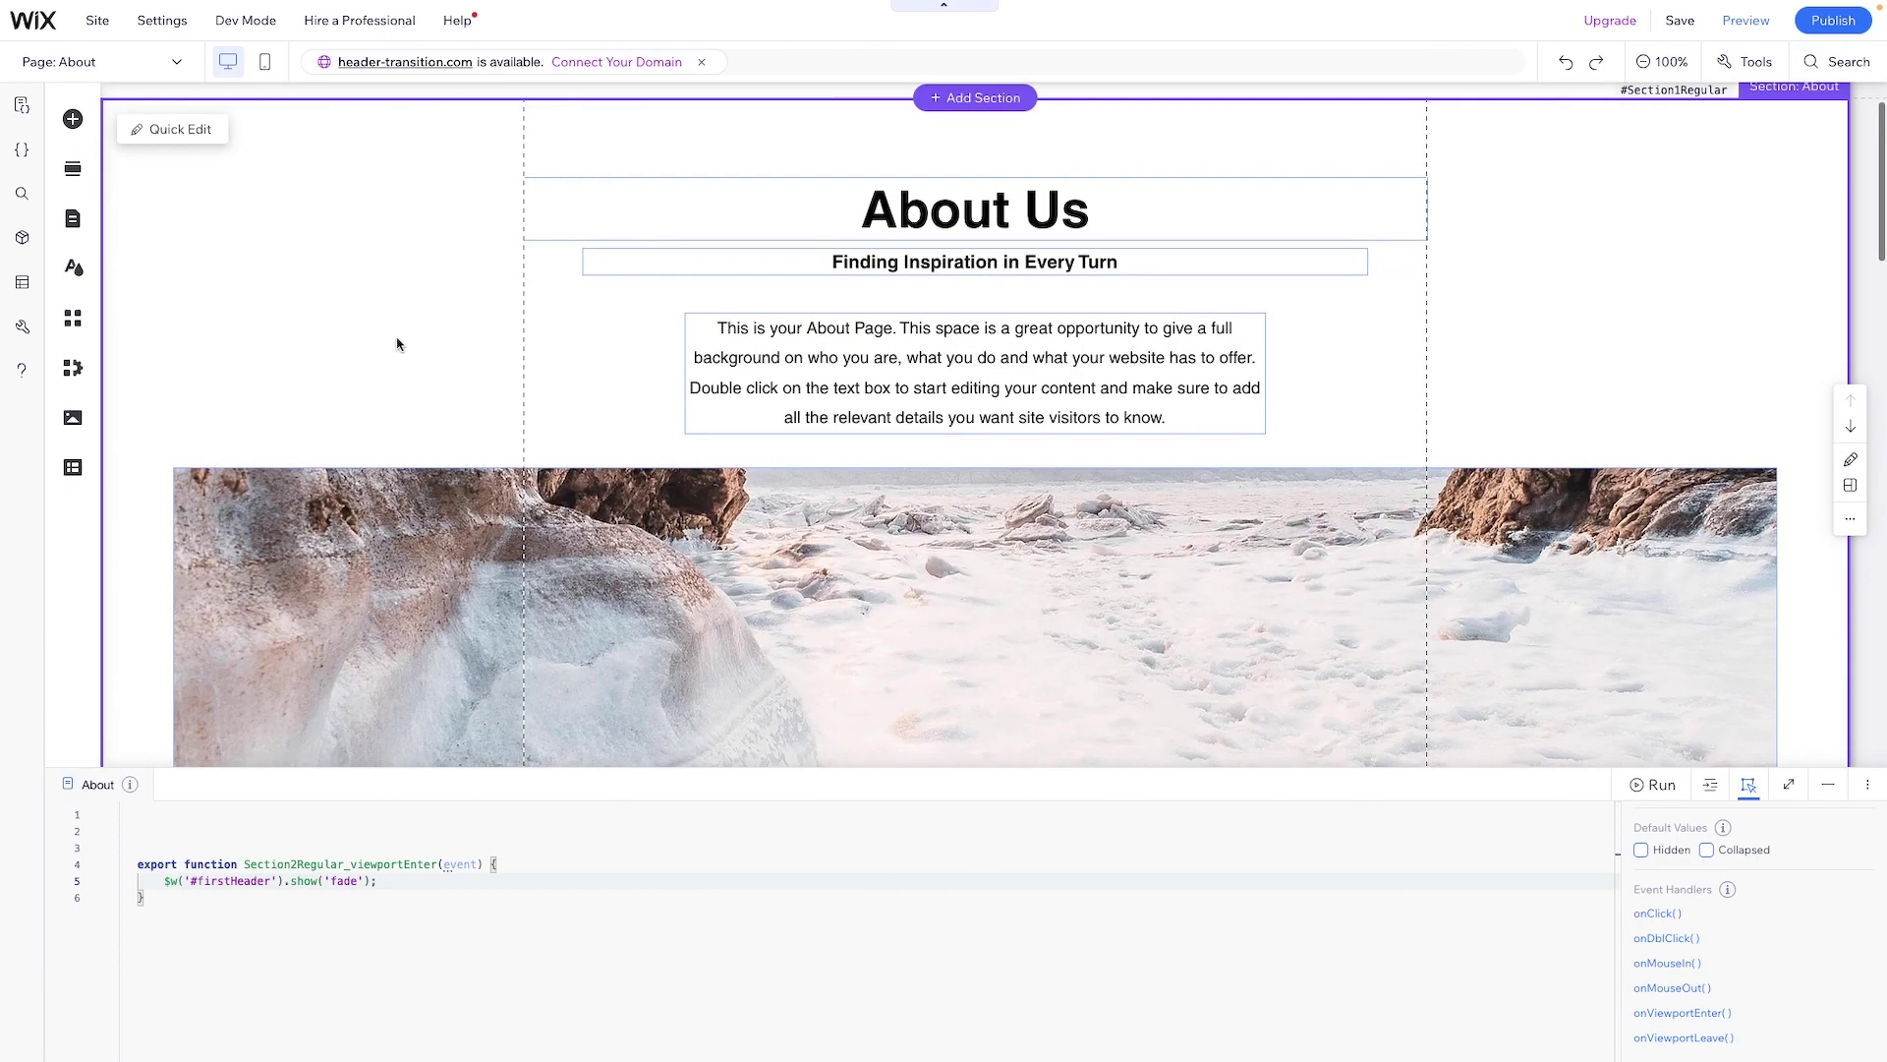
click(1677, 1013)
click(1862, 1013)
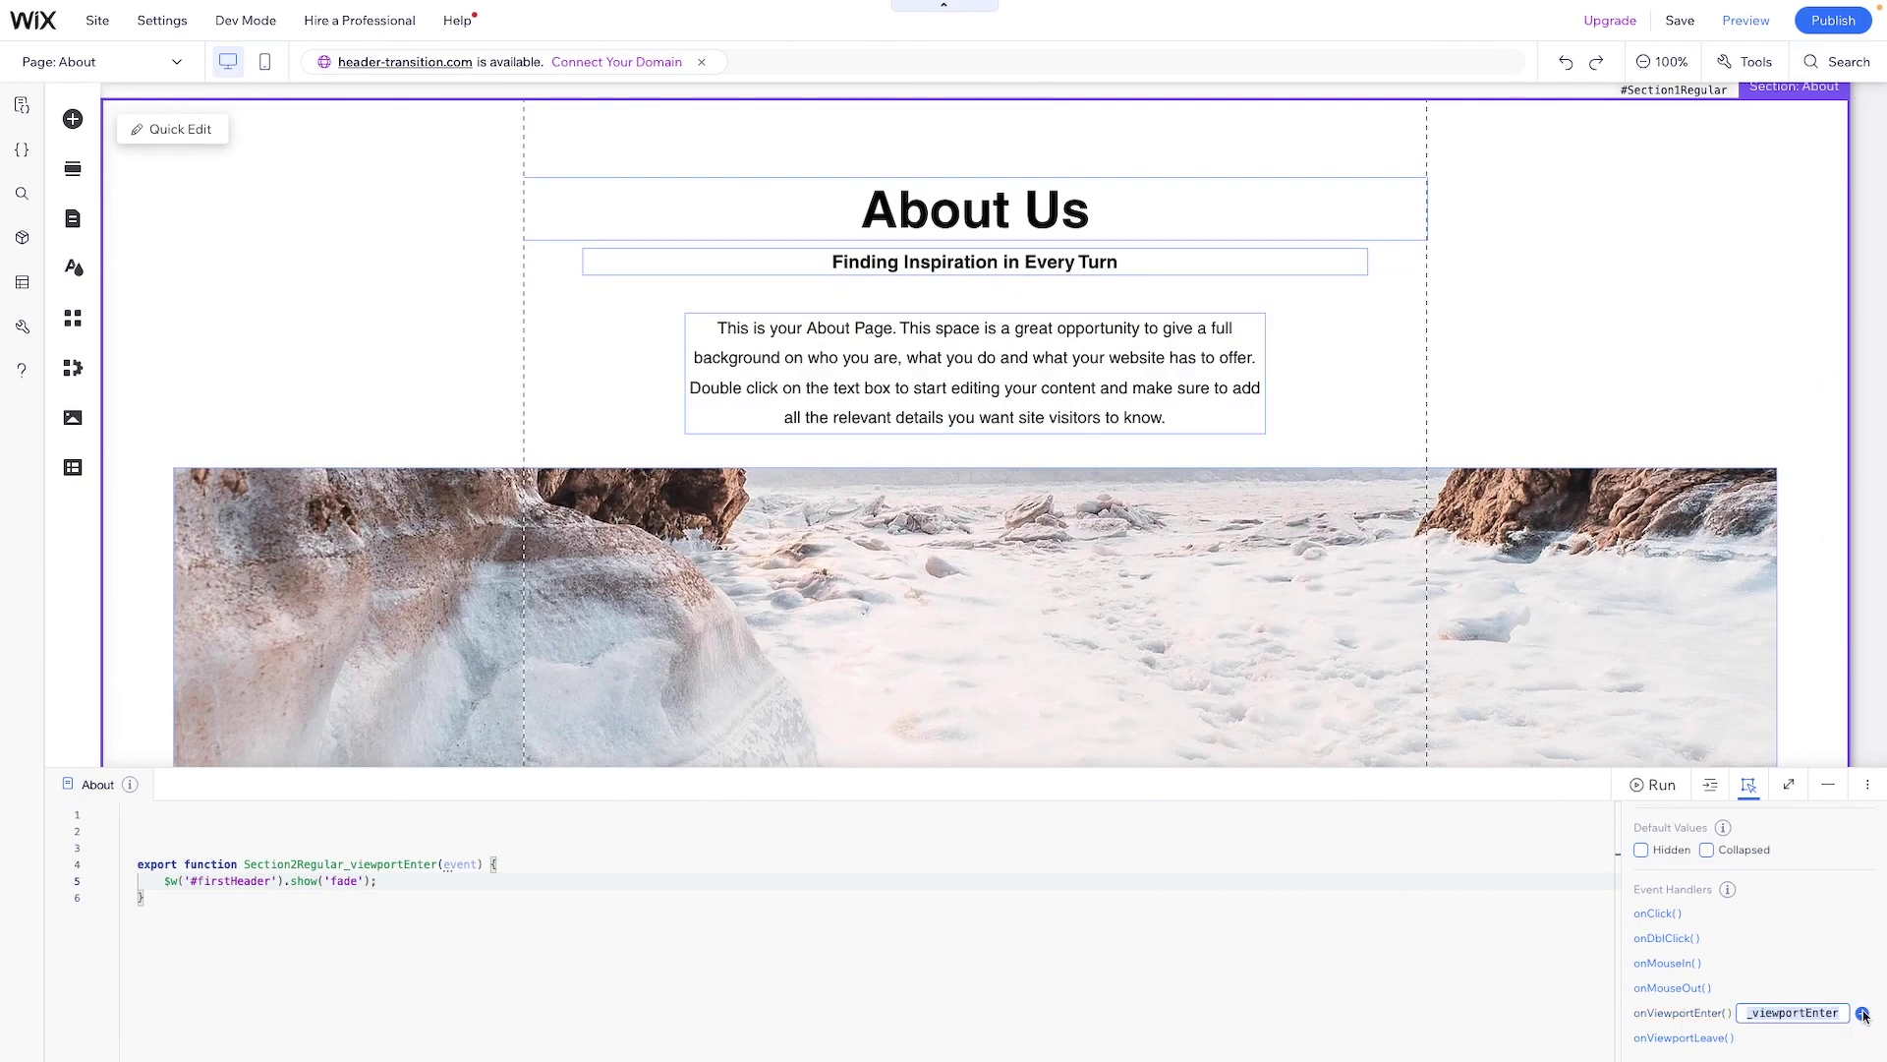
Copy the firstHeader show line into the new handler and change show to hide
scroll(199, 887, up, 1)
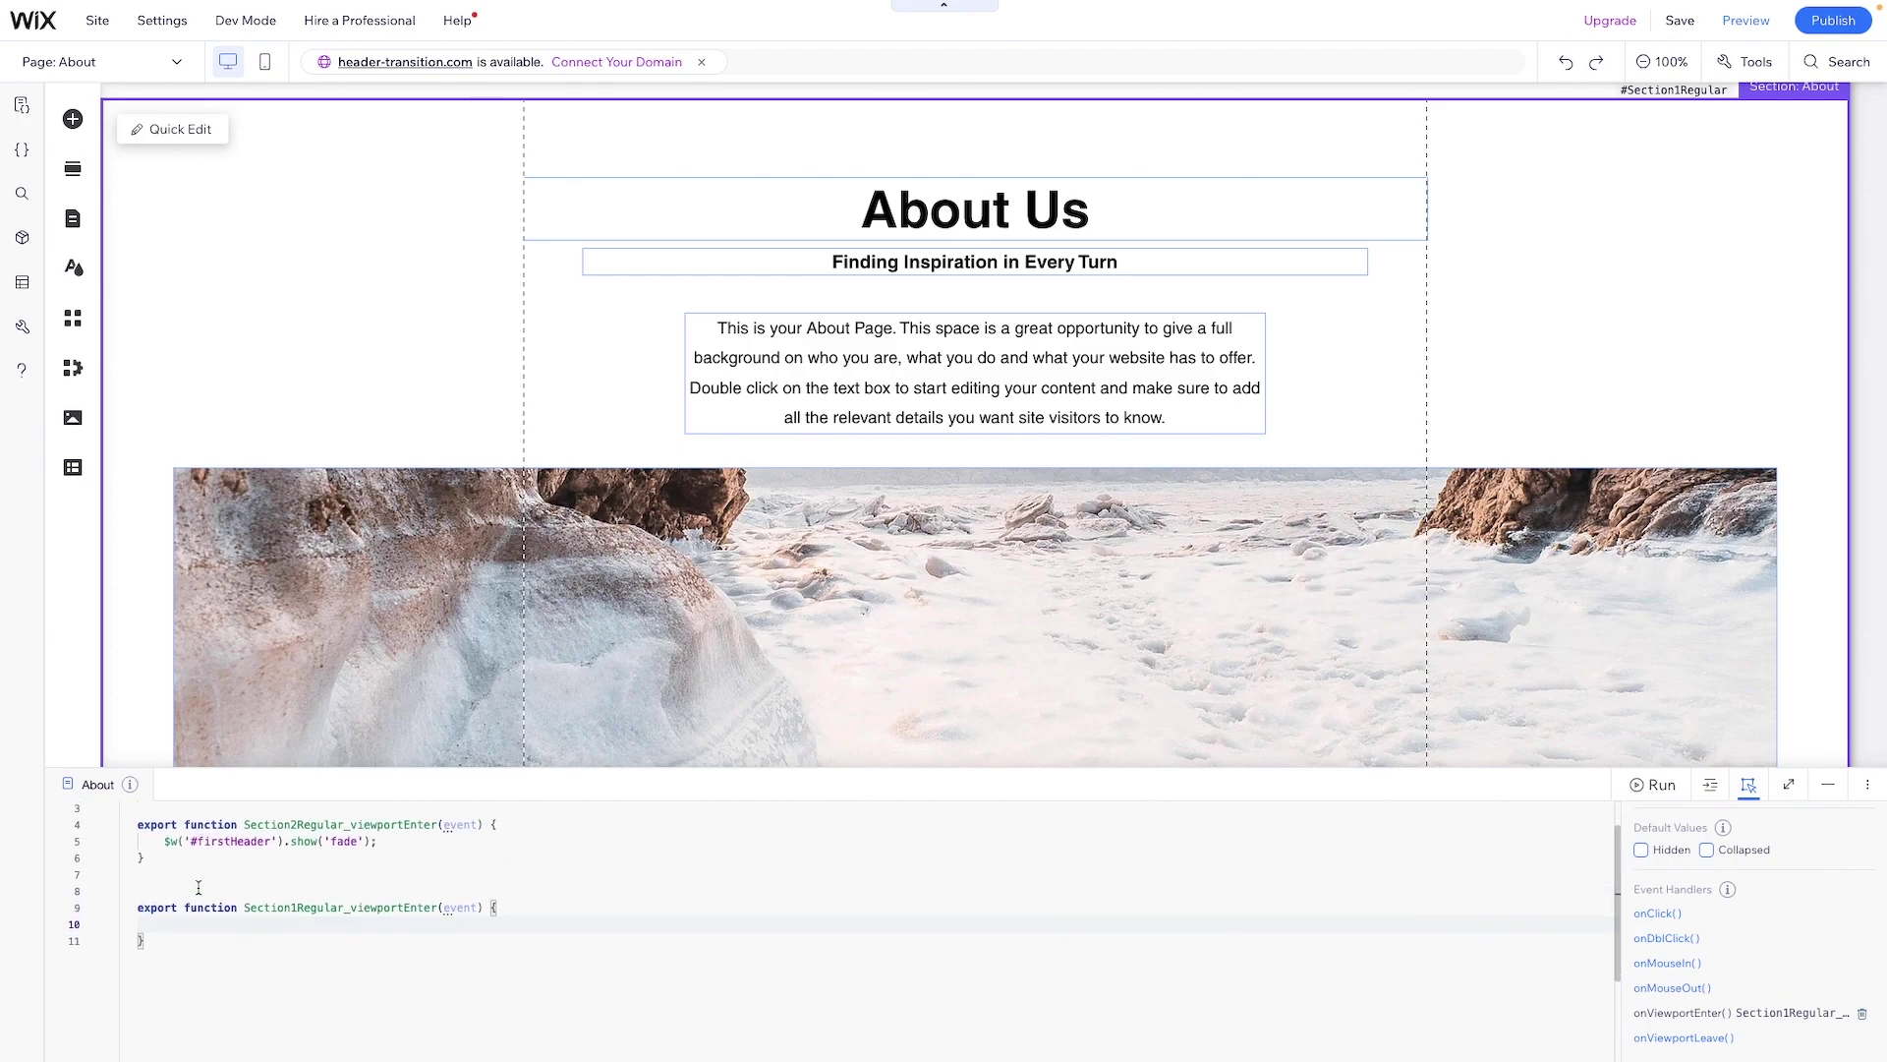
drag(378, 842, 165, 847)
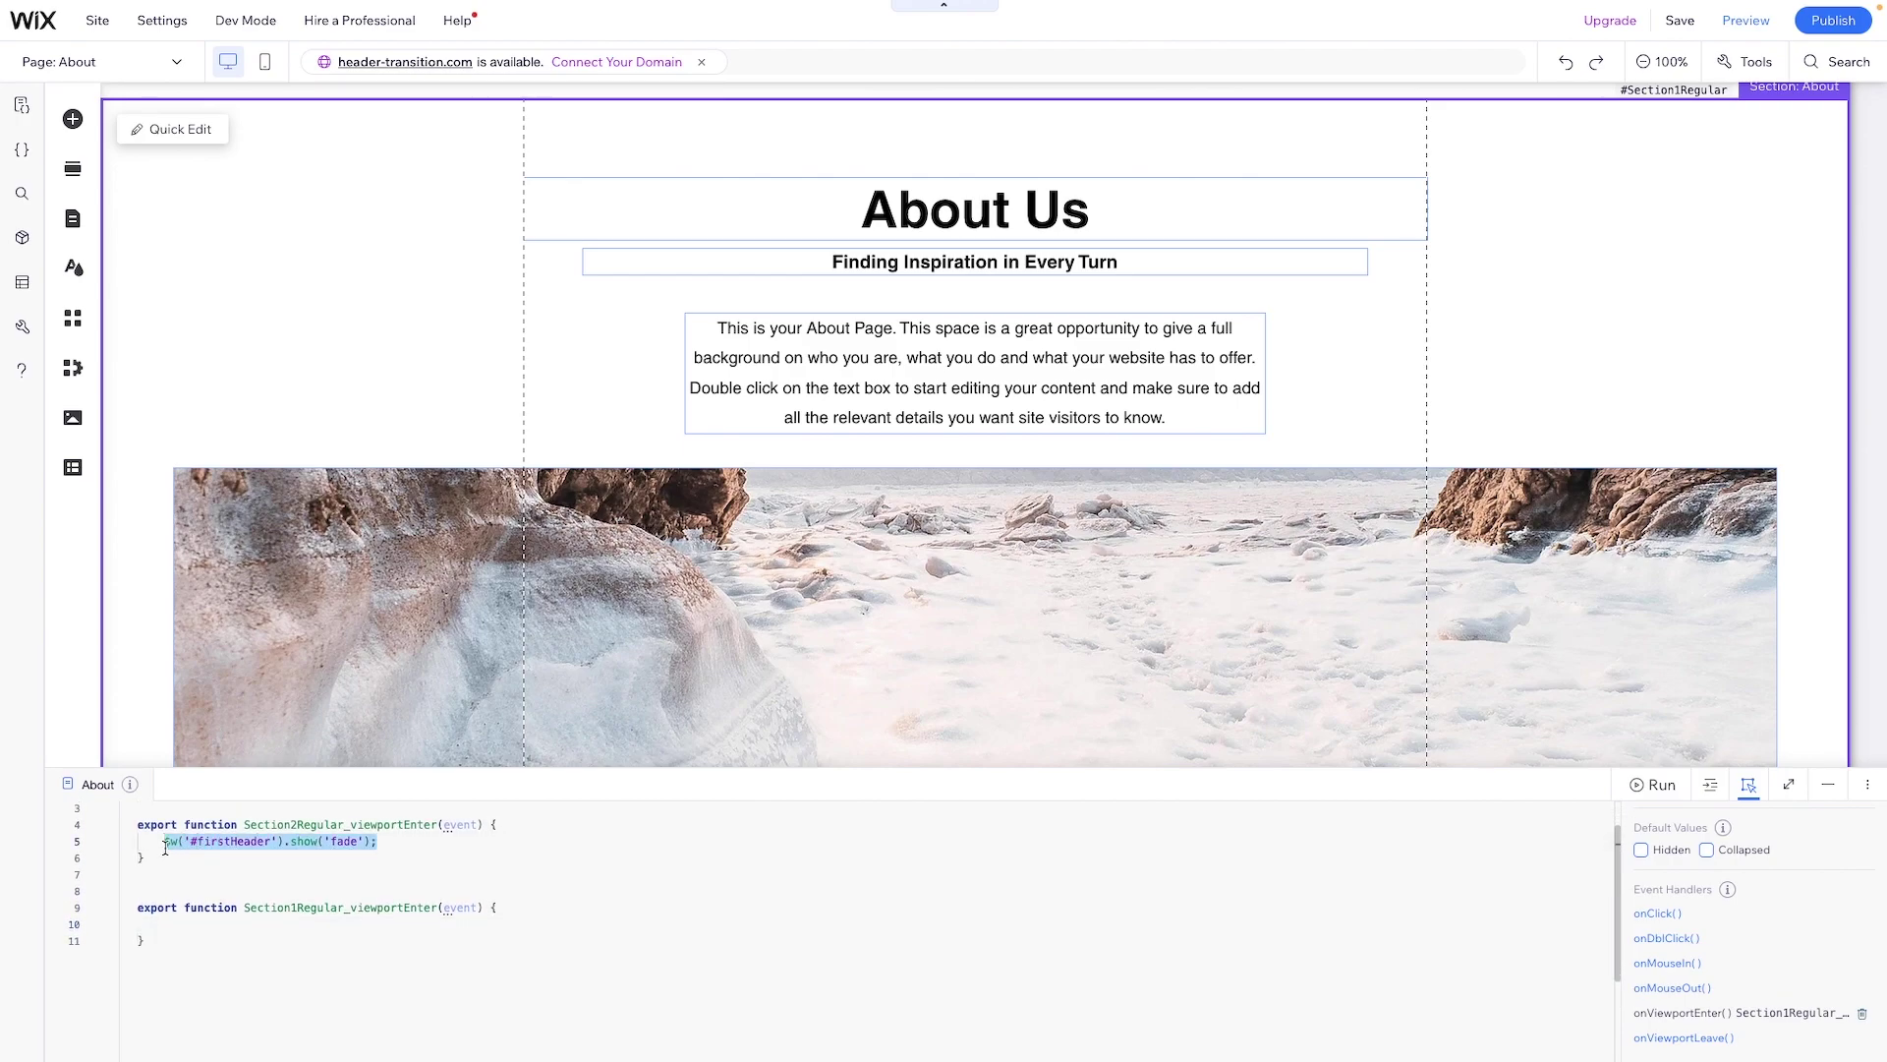
key(ctrl+c)
click(197, 924)
key(ctrl+v)
double_click(300, 924)
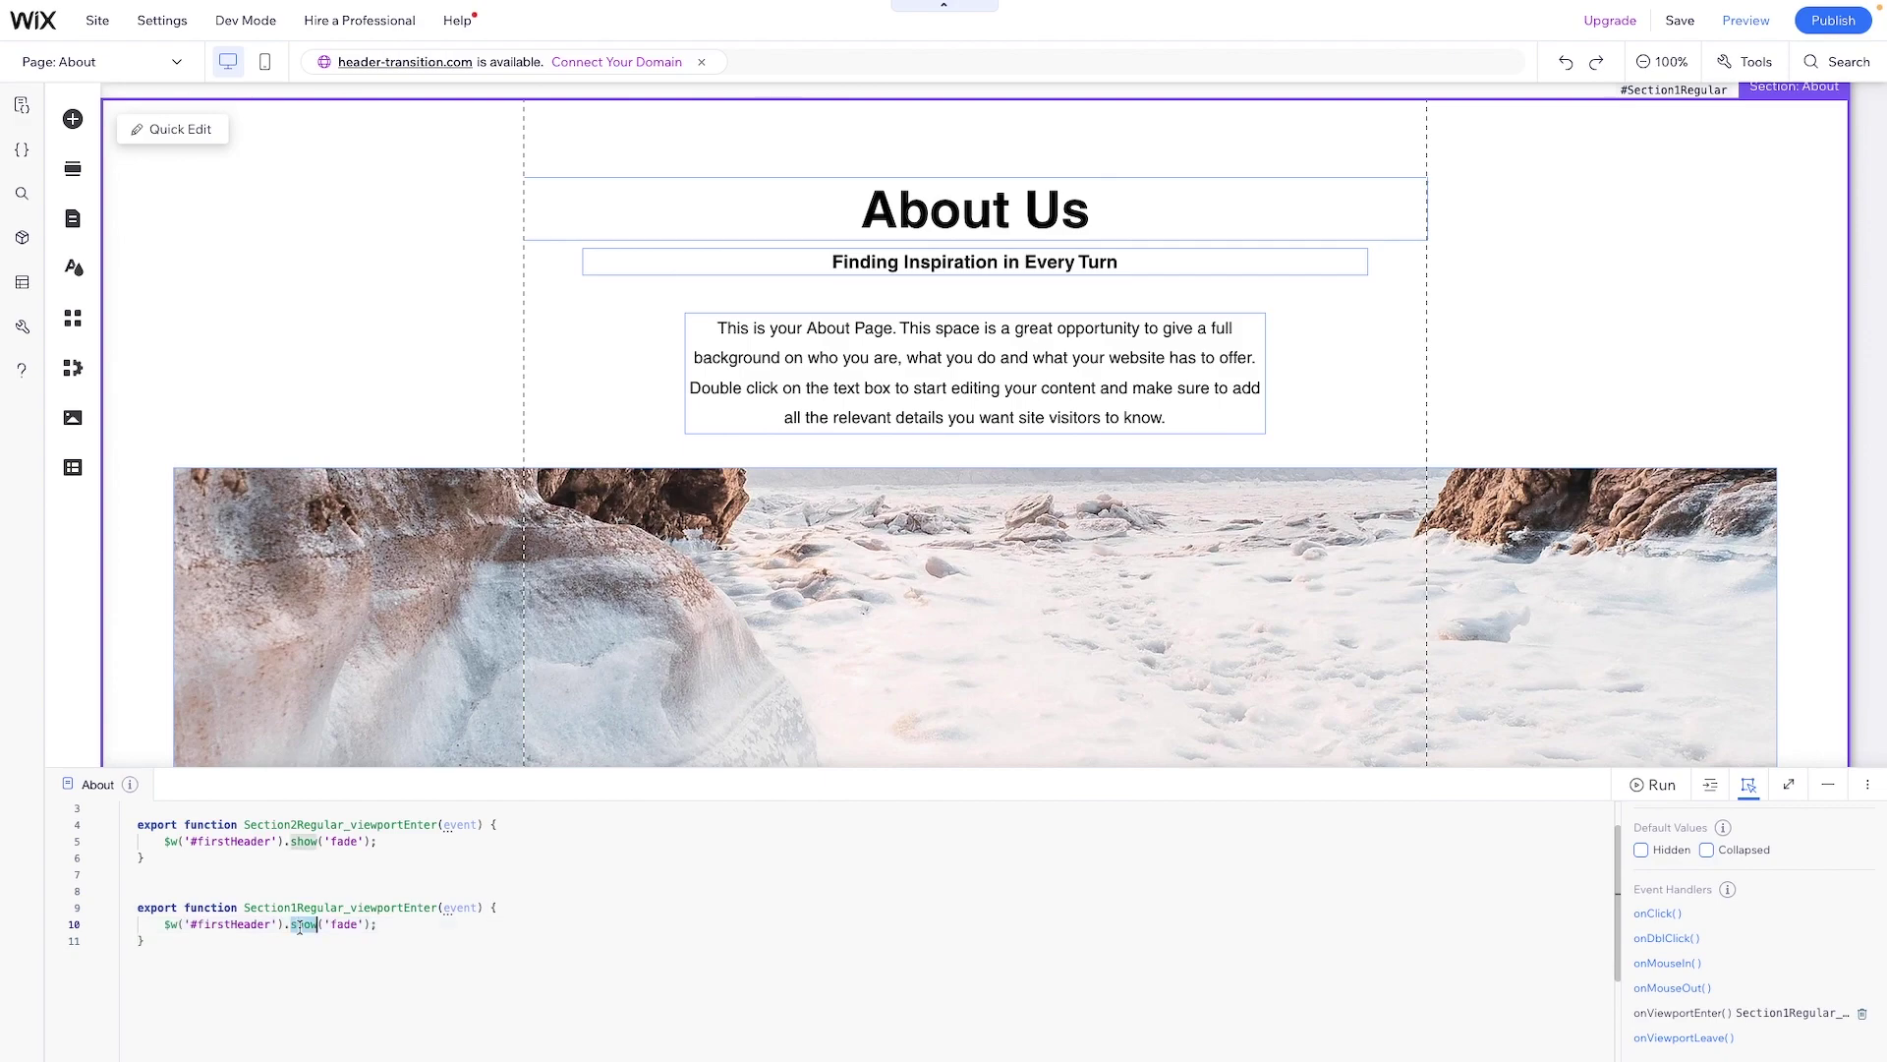
text(hide)
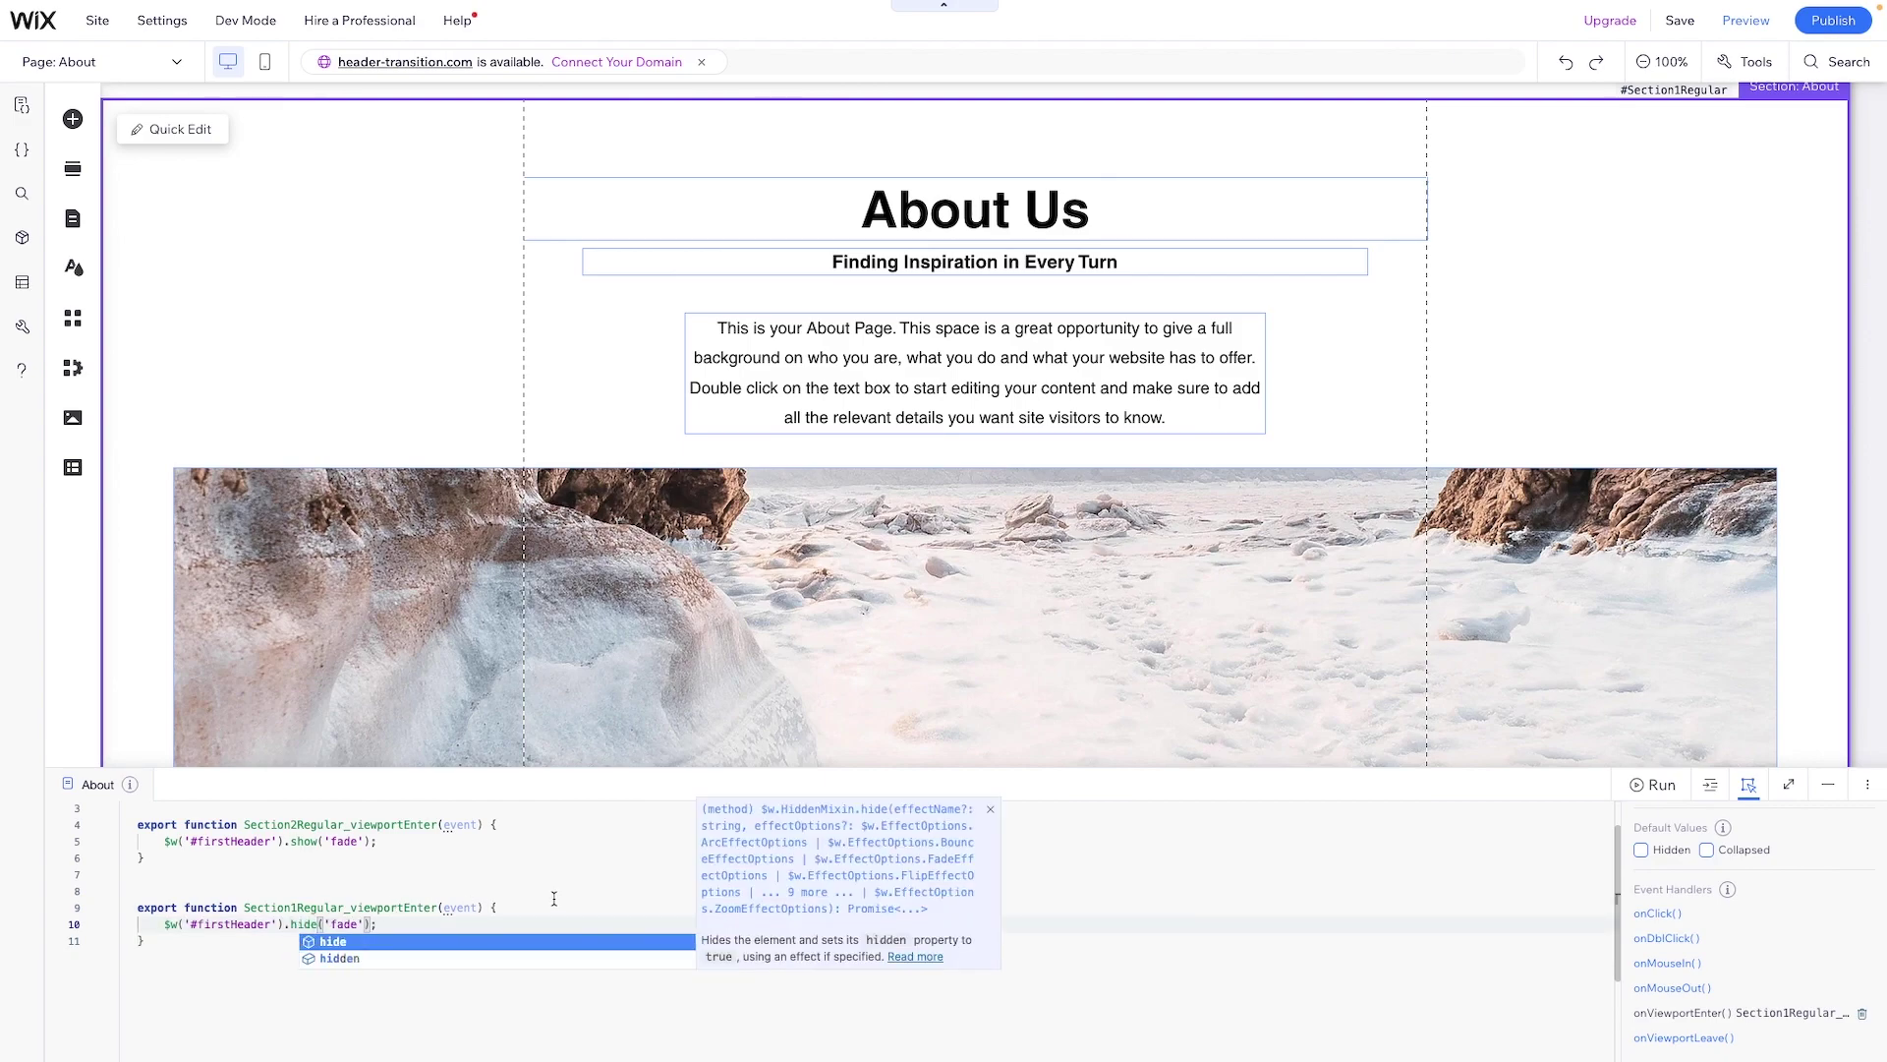
key(Escape)
Select both viewport-enter functions in the About page code
scroll(363, 915, up, 1)
drag(150, 956, 138, 832)
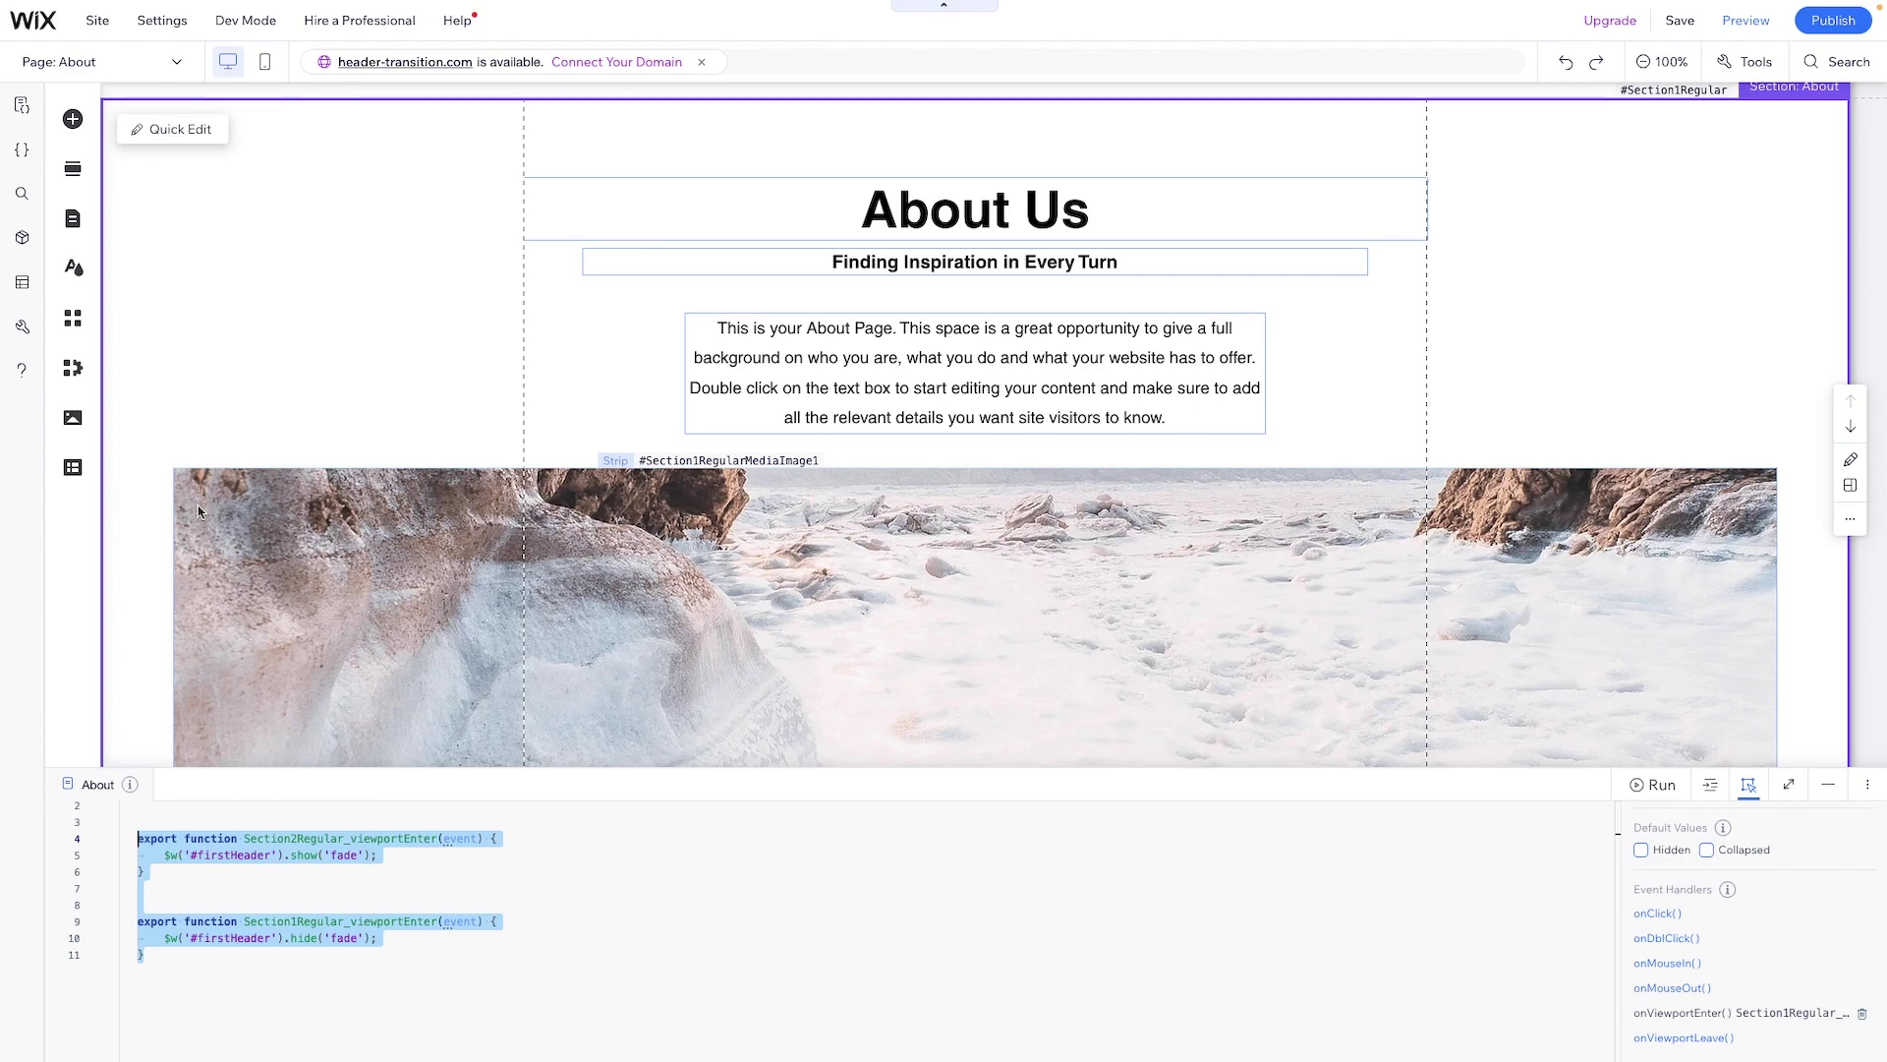
scroll(197, 510, up, 1)
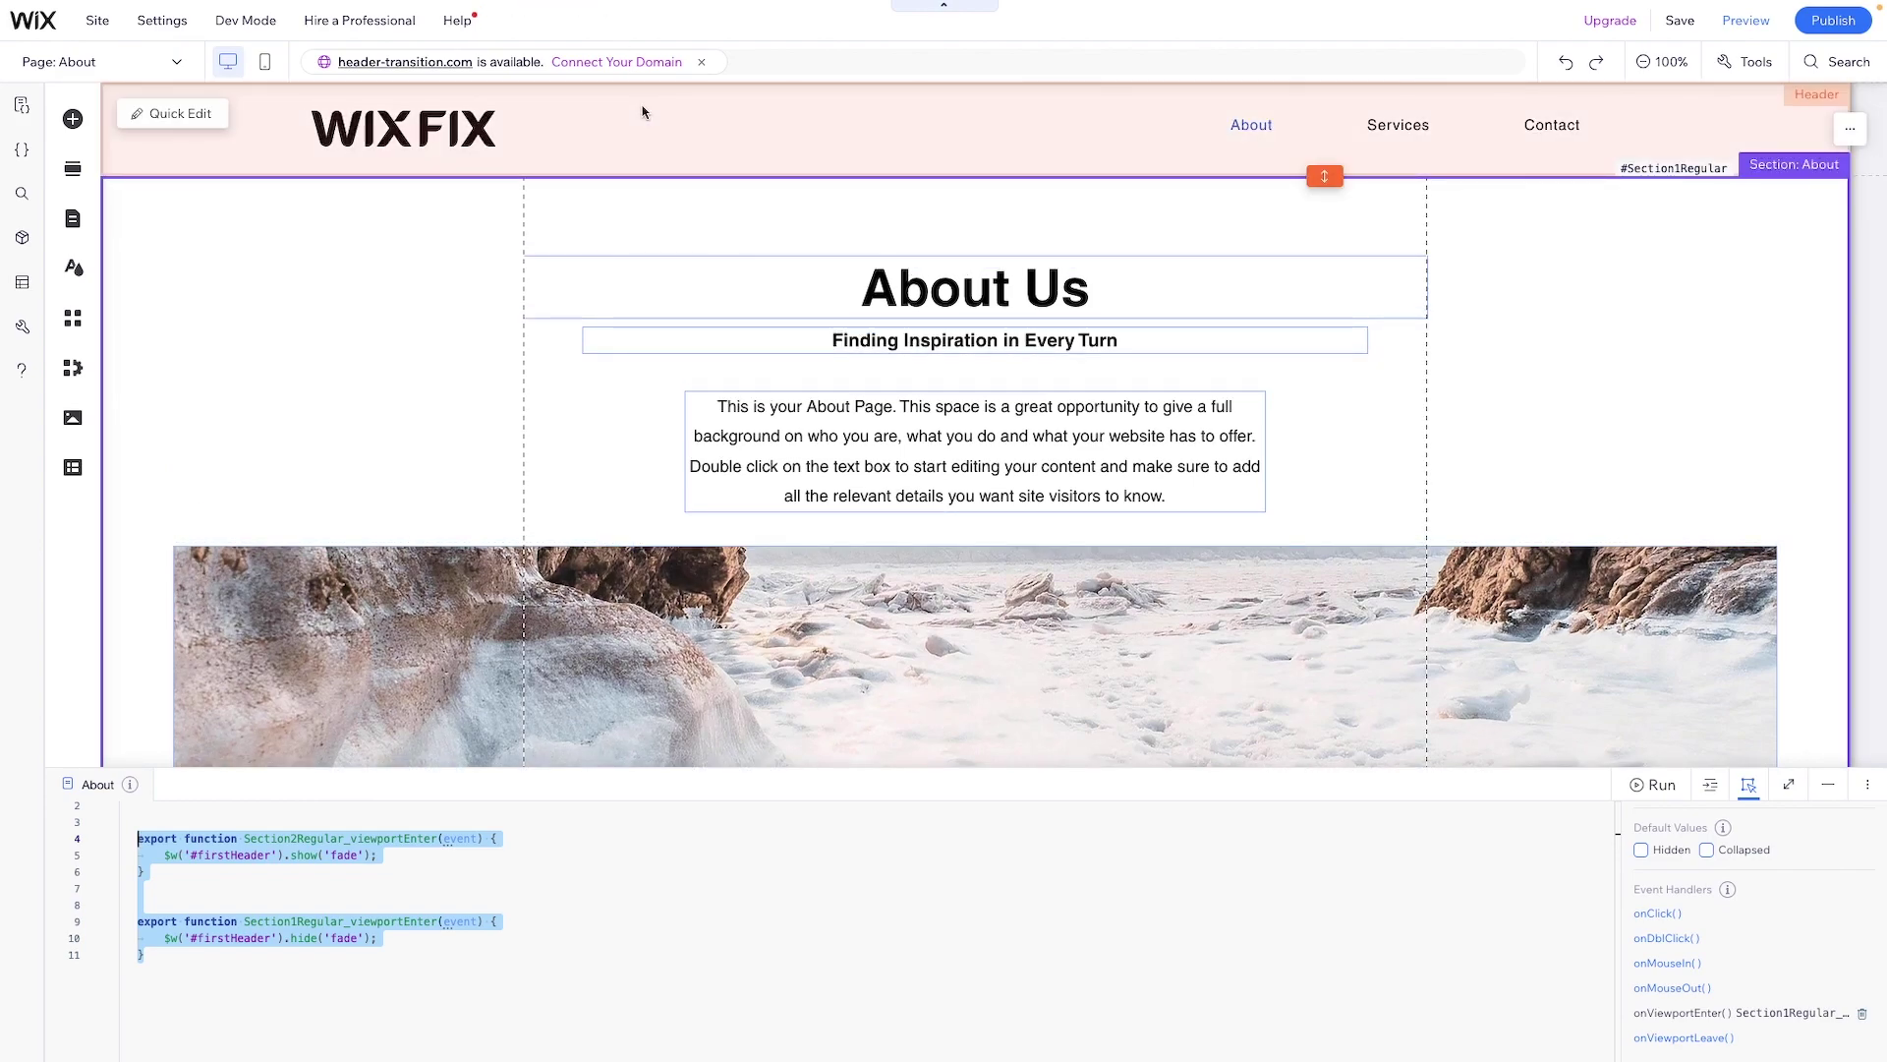
click(147, 954)
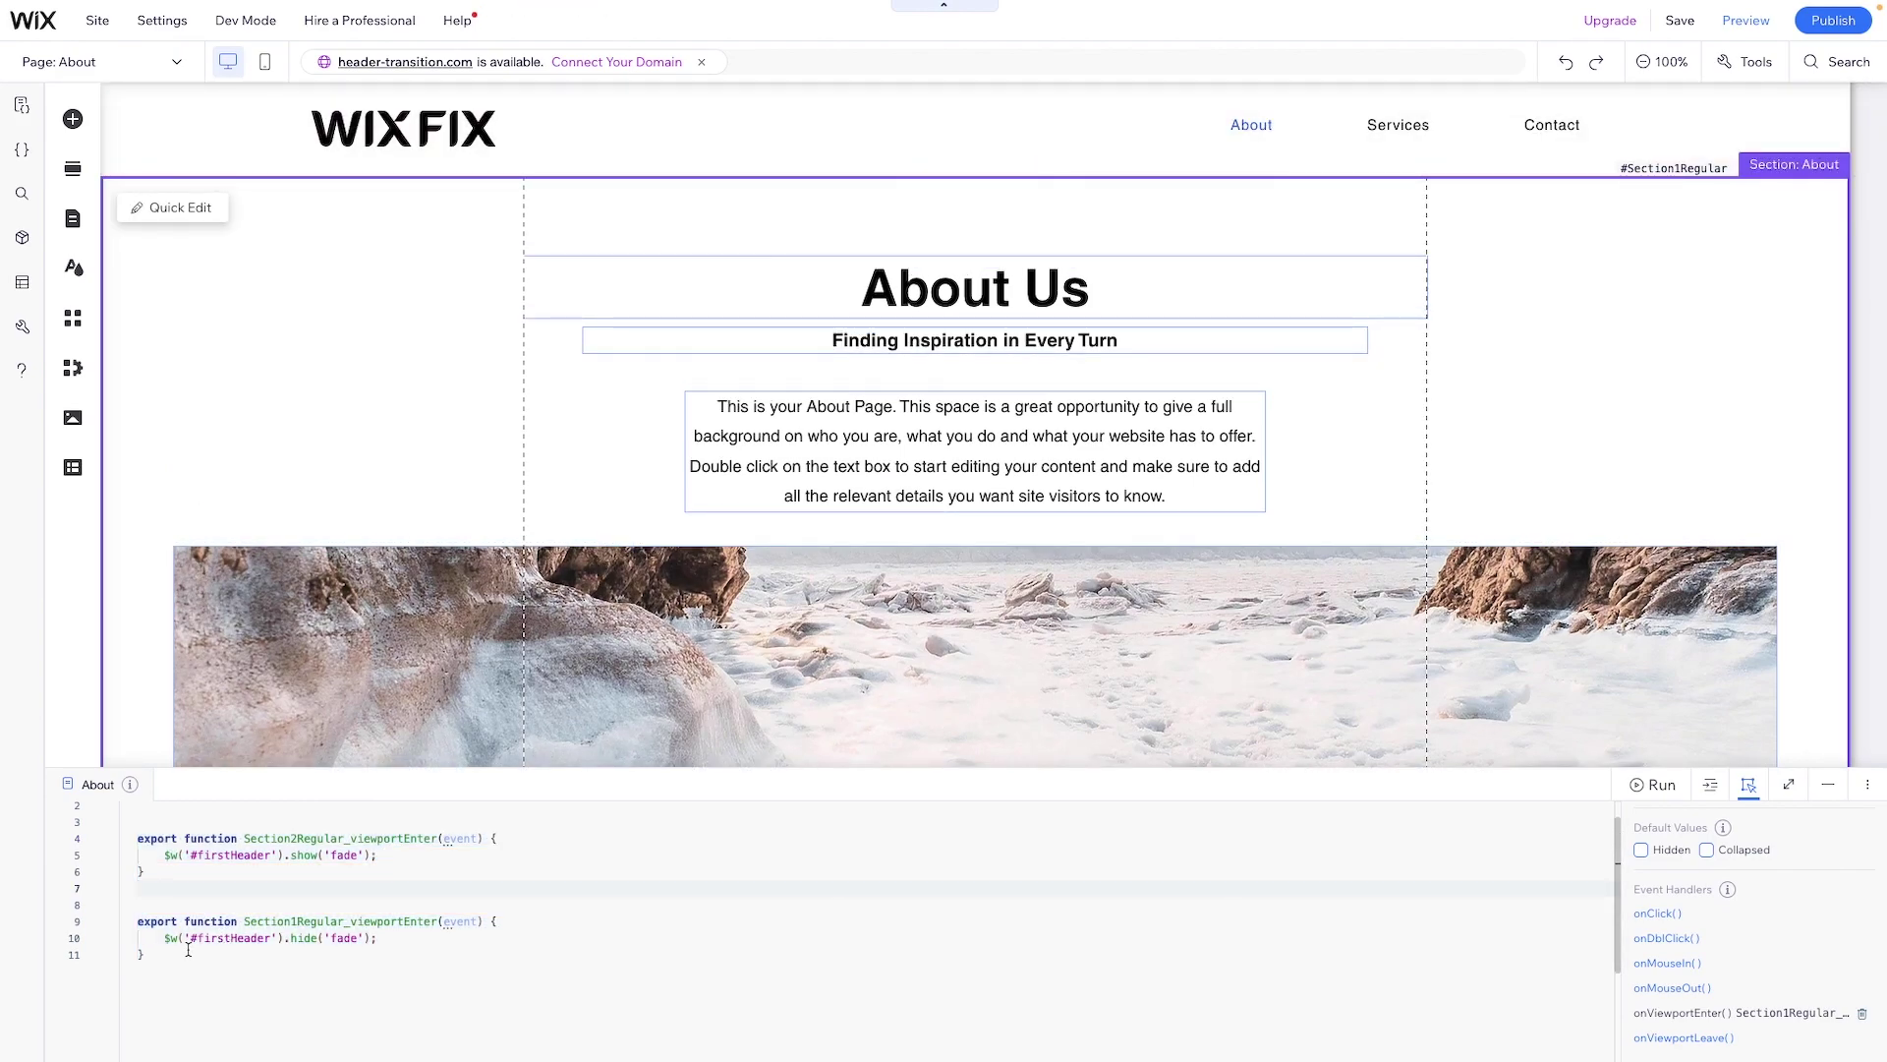
drag(148, 955, 503, 838)
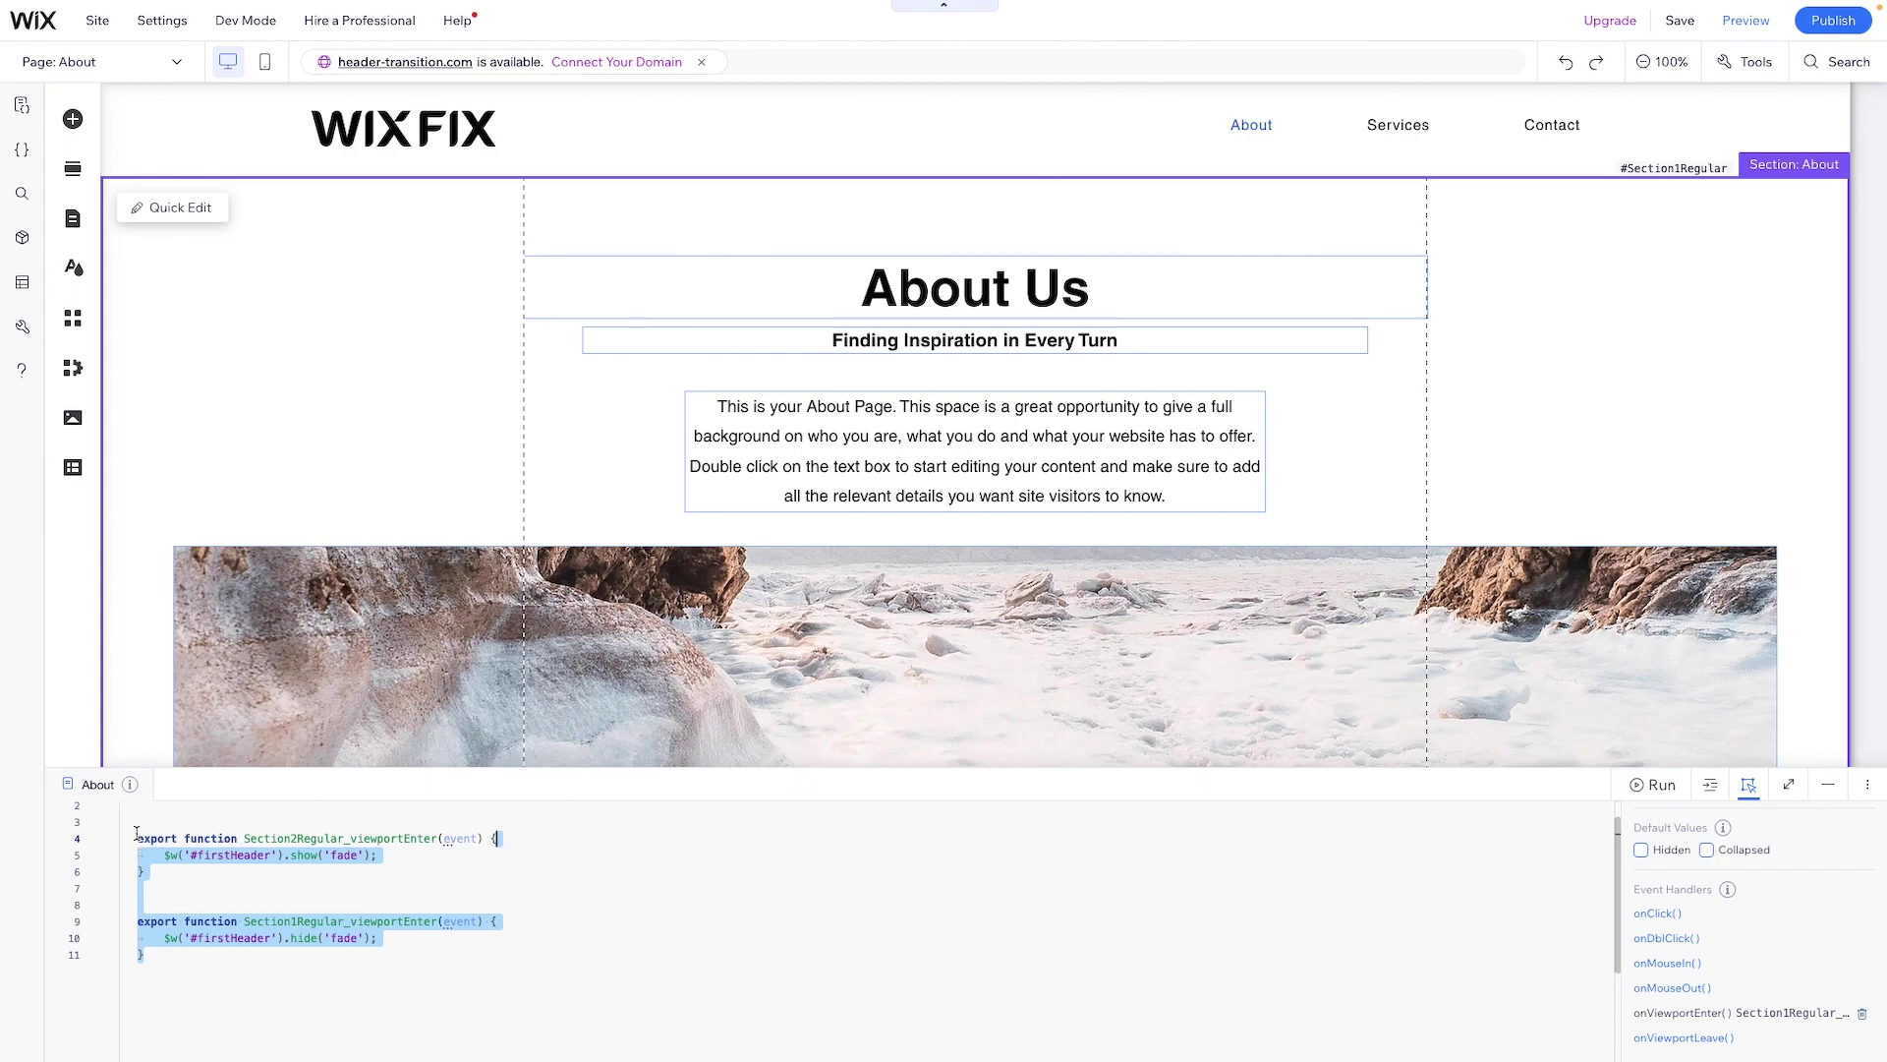